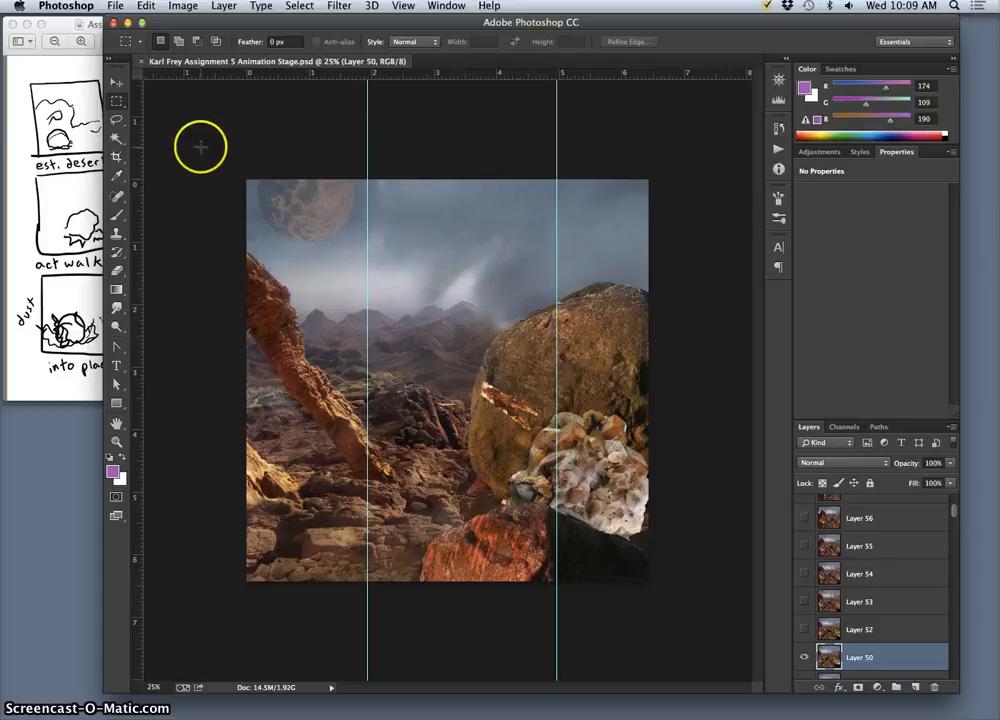
- Remove both vertical guides from the canvas with the Move tool
click(120, 84)
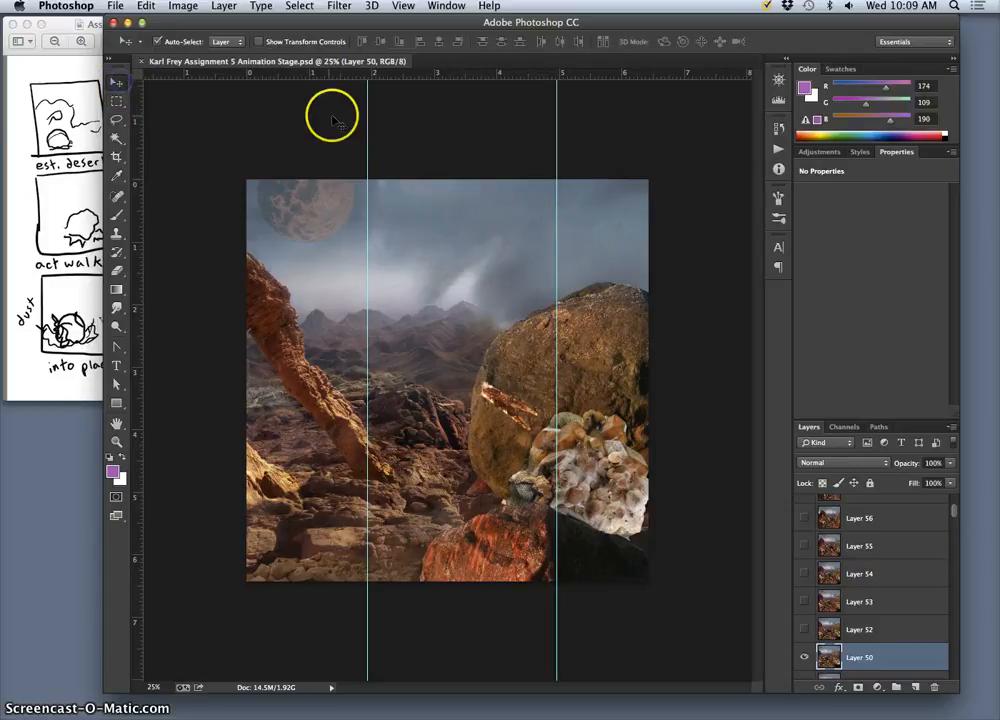
drag(365, 117, 105, 100)
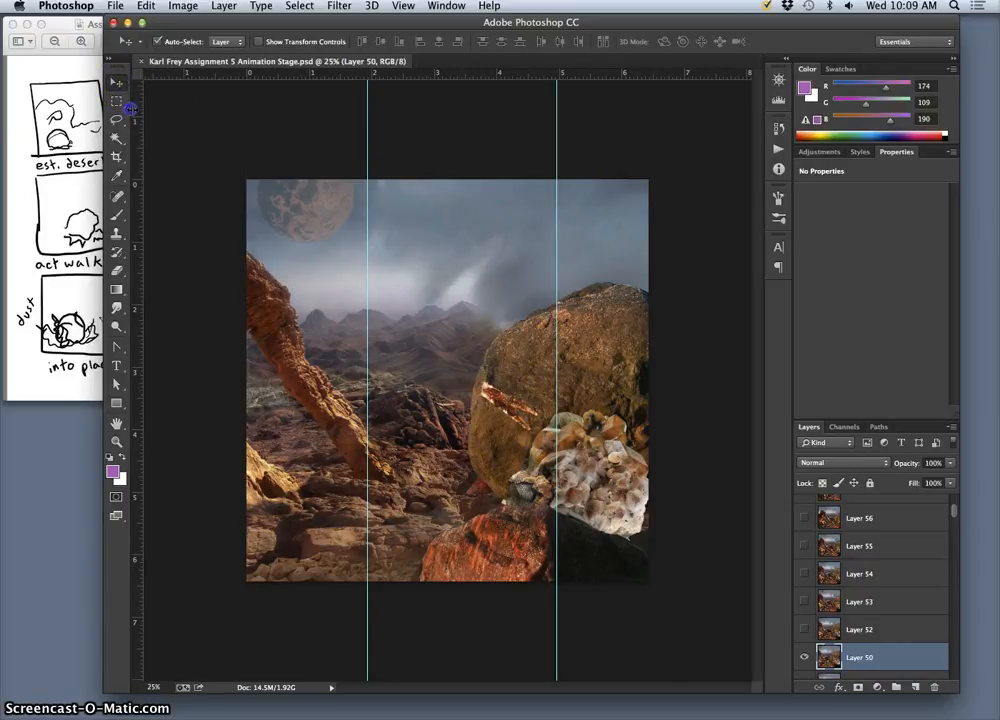
drag(556, 135, 120, 90)
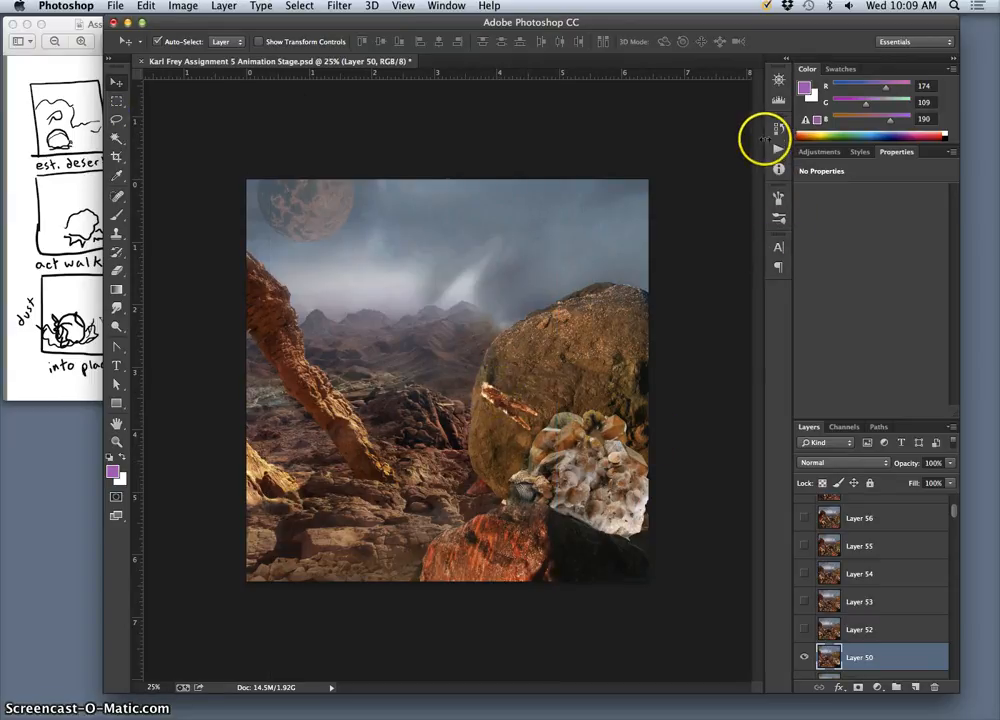
- Show the Timeline panel and place it just below the image so the artwork stays uncovered
click(448, 5)
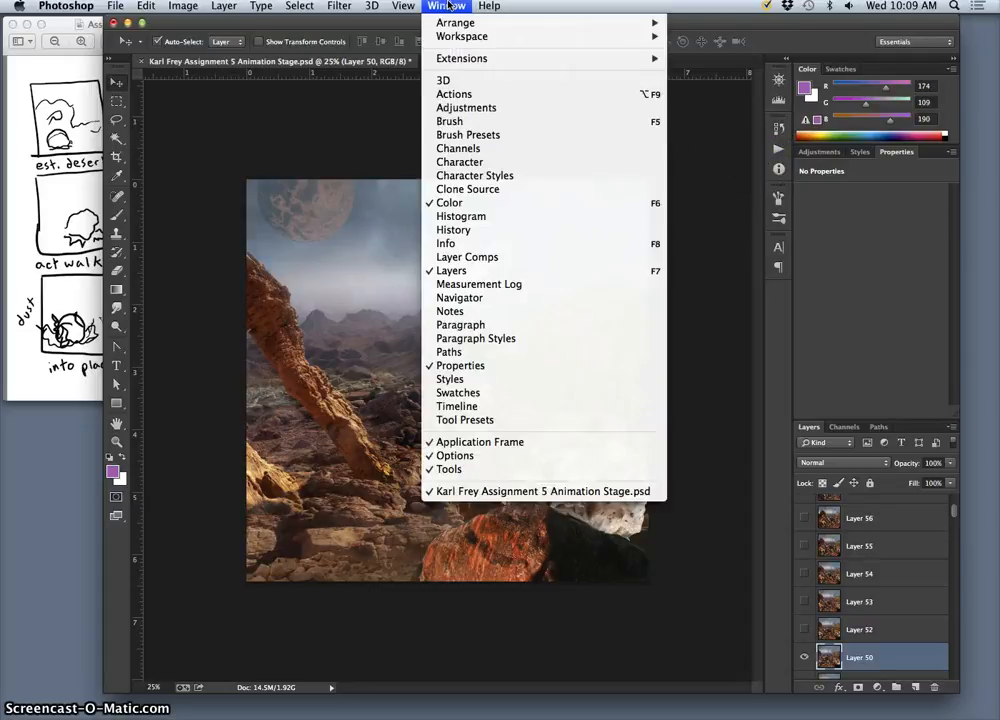
click(462, 405)
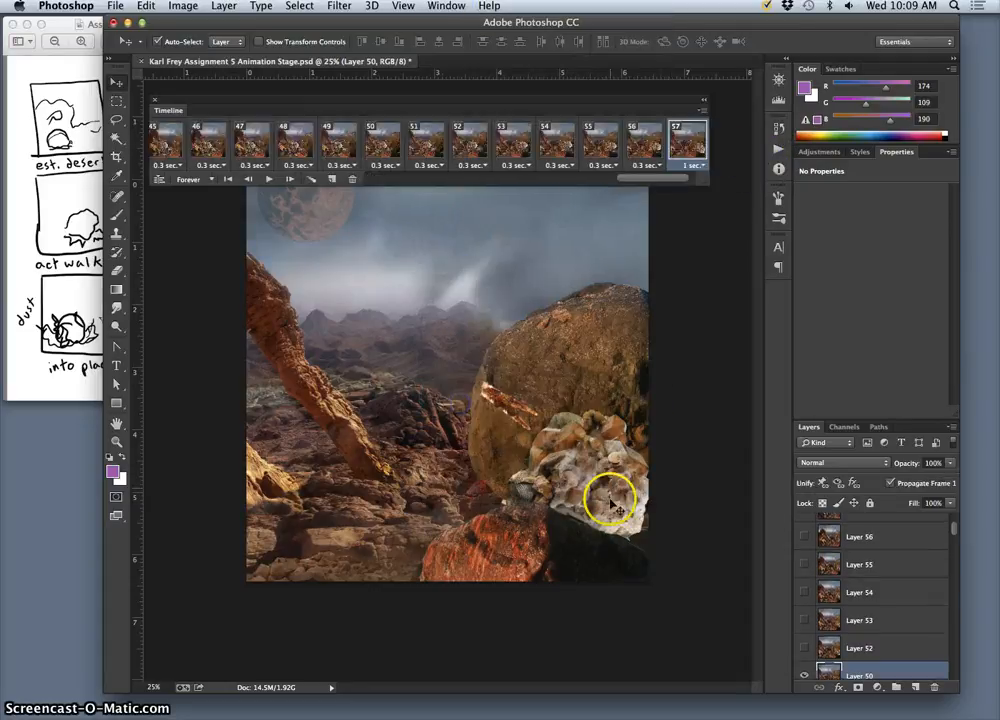
drag(565, 105, 573, 597)
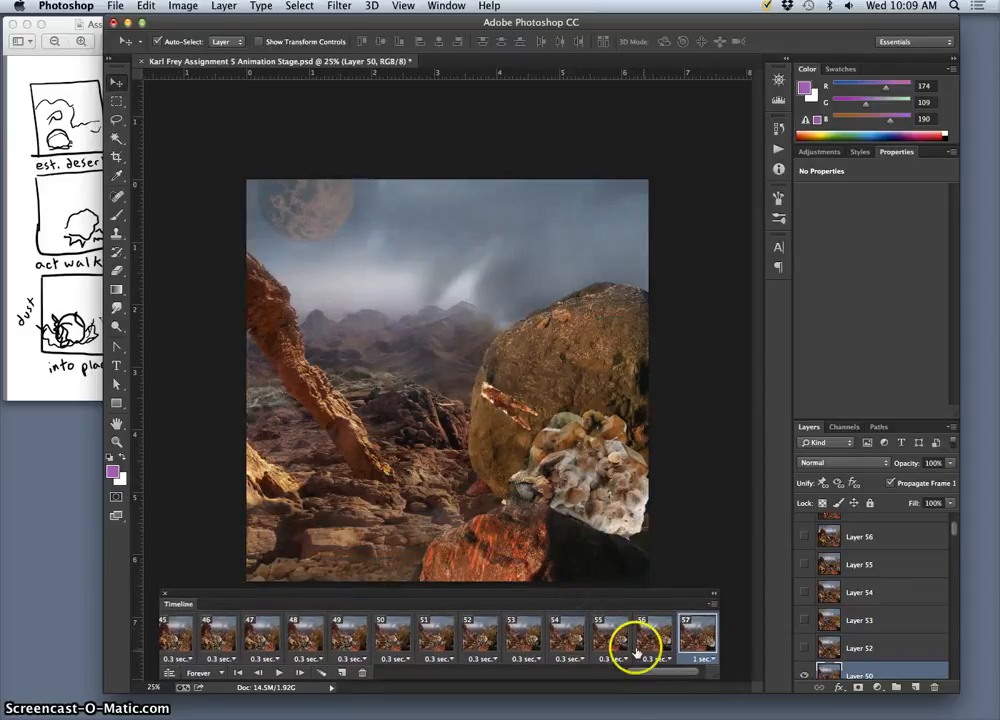
- Play the frame animation from frame 1 and stop the playback
drag(665, 672, 285, 670)
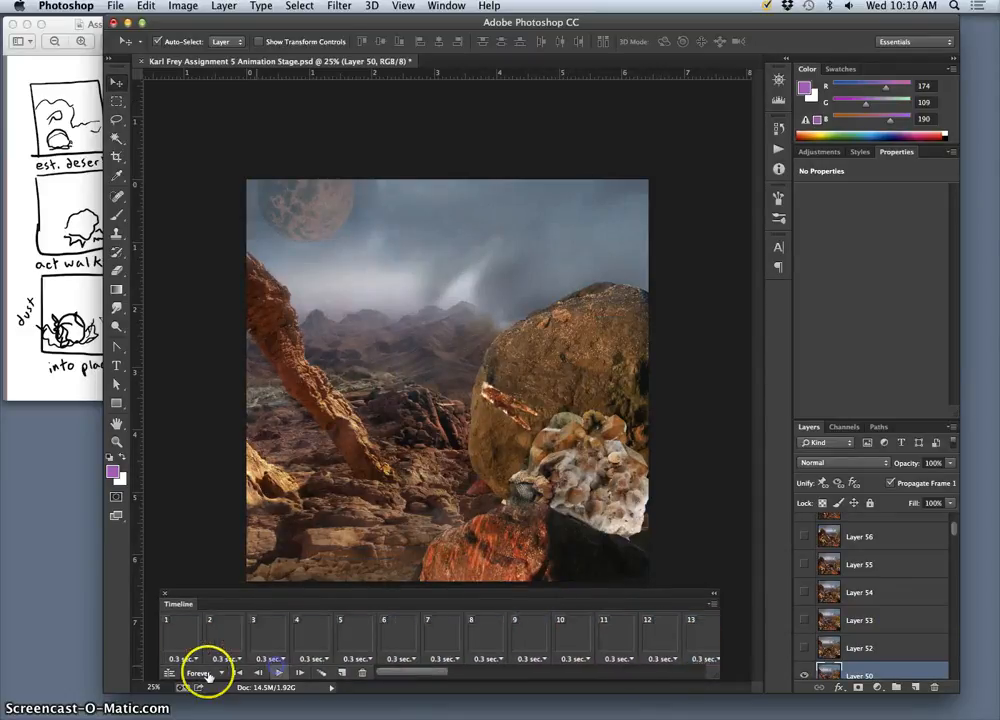
click(176, 639)
click(279, 673)
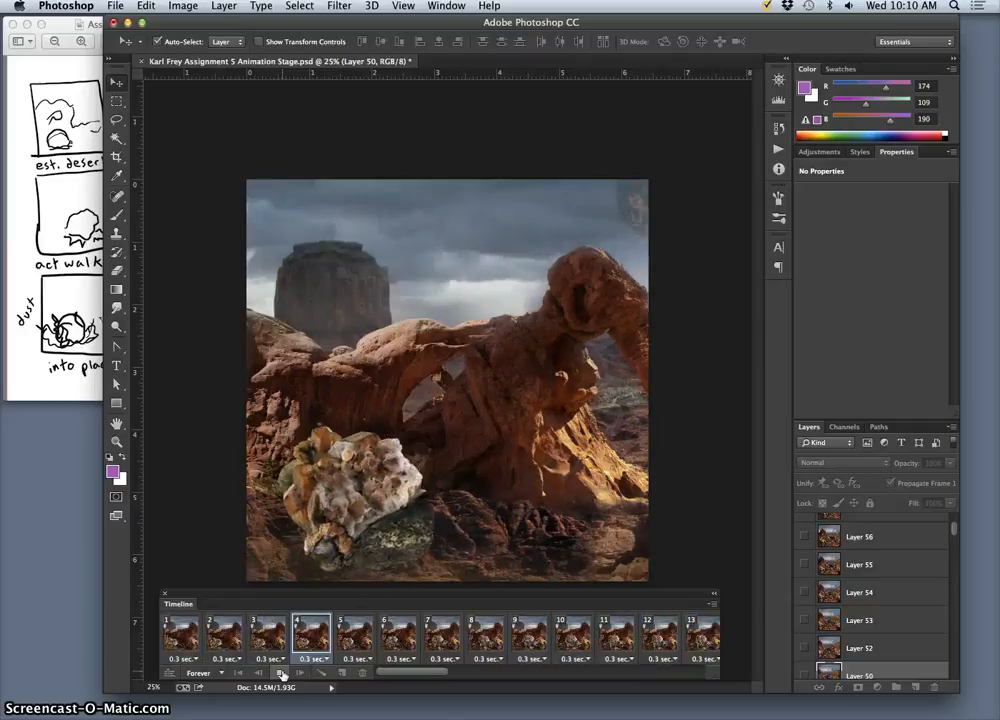
click(282, 673)
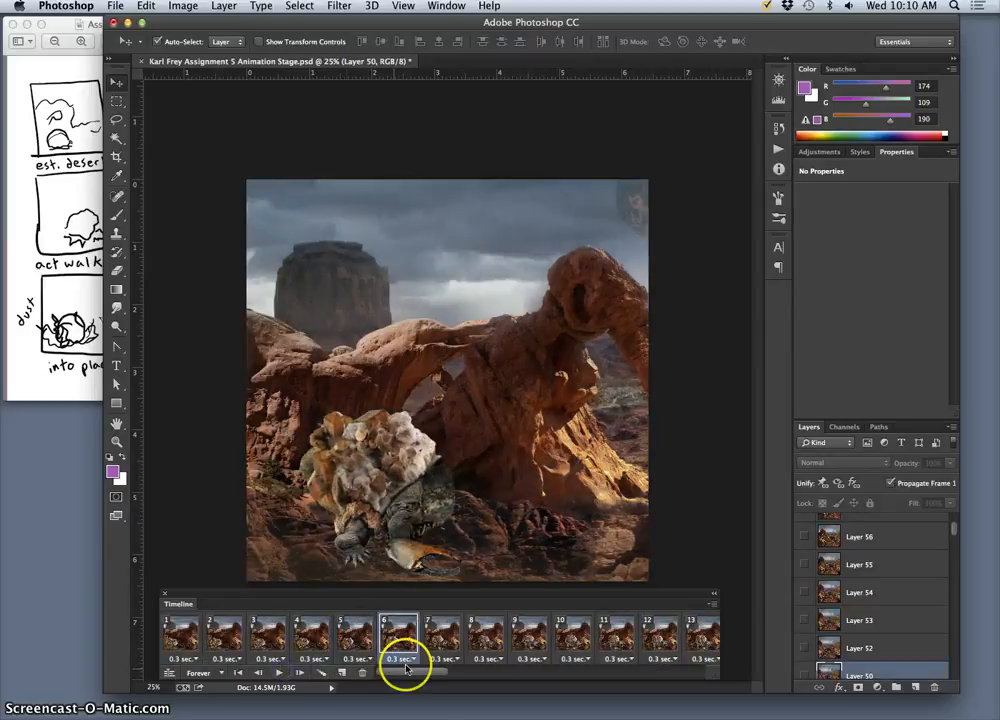
- Add a new frame after frame 57 at the end of the timeline and compare the two frames
click(170, 637)
drag(387, 676, 665, 670)
click(700, 640)
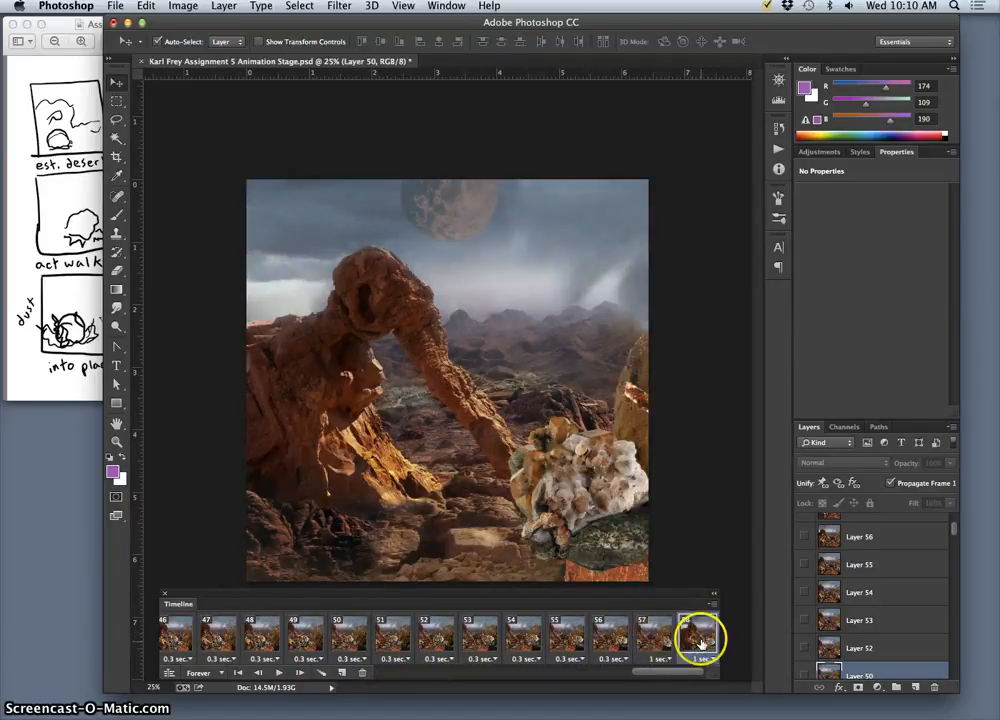
click(661, 642)
click(700, 642)
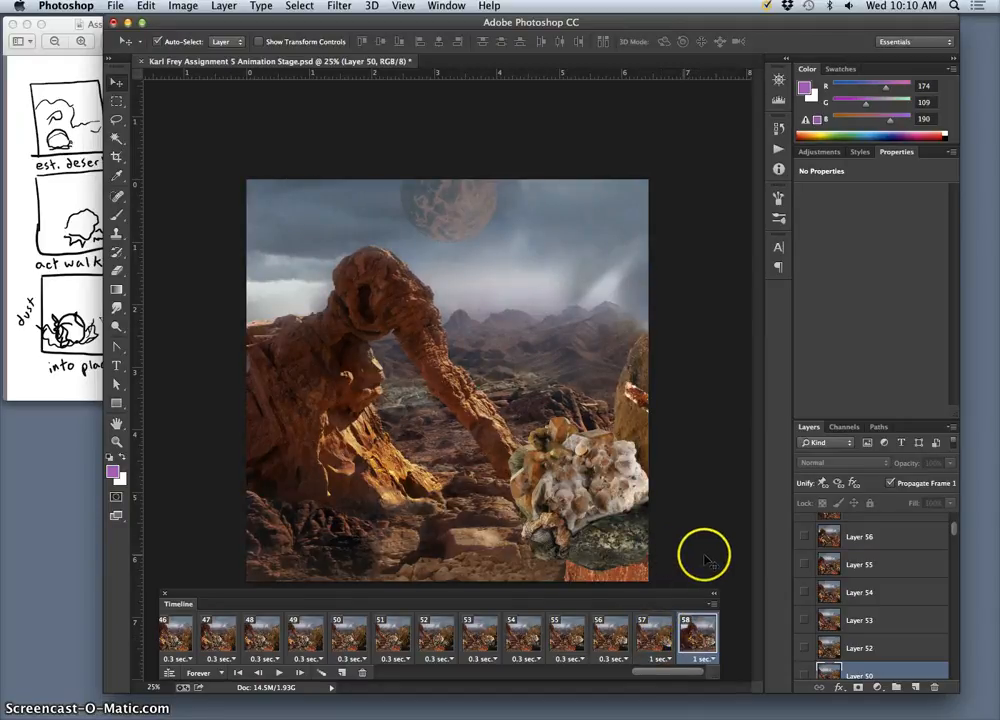
- Examine the layer stack for frames 57 and 58, toggling the Foreground Rock layer on and off in frame 58
scroll(864, 625, up, 5)
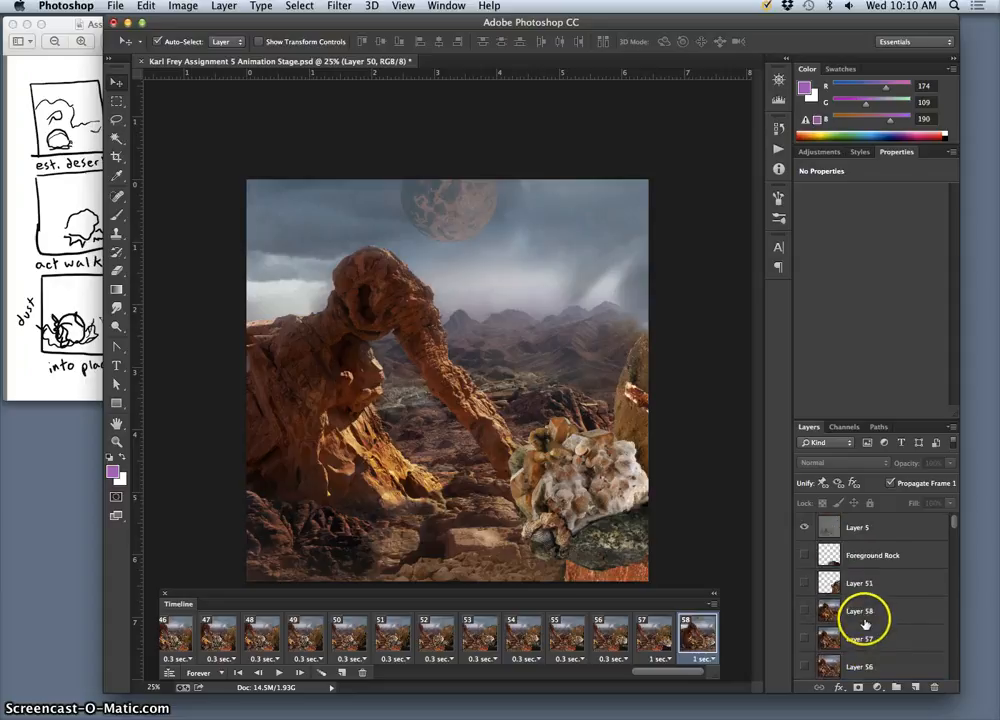
scroll(844, 621, down, 8)
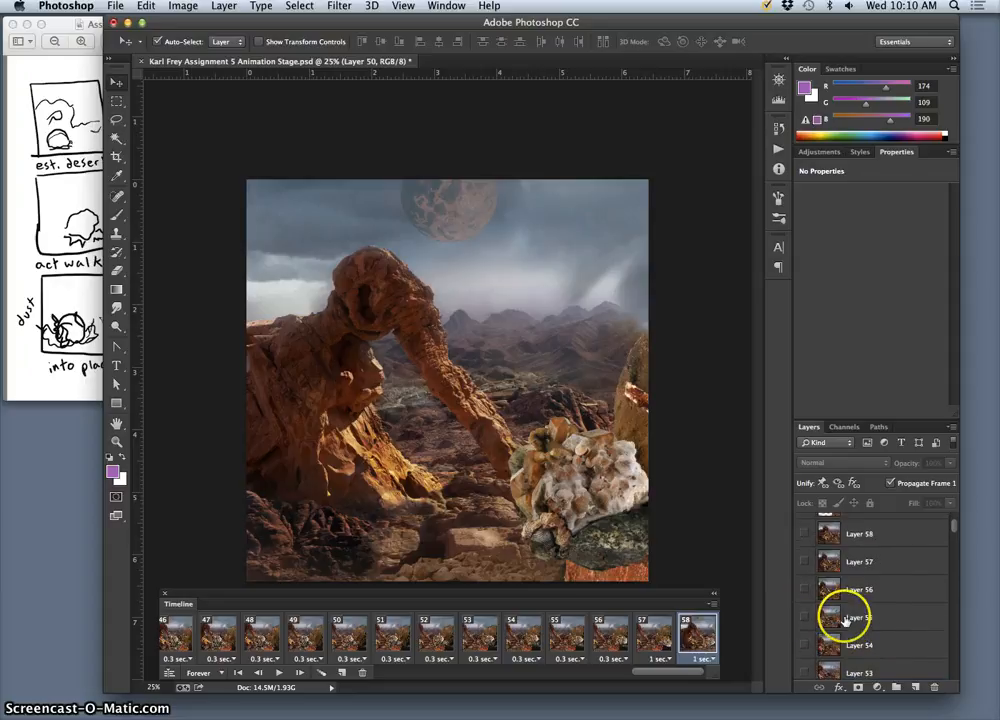
scroll(846, 621, up, 8)
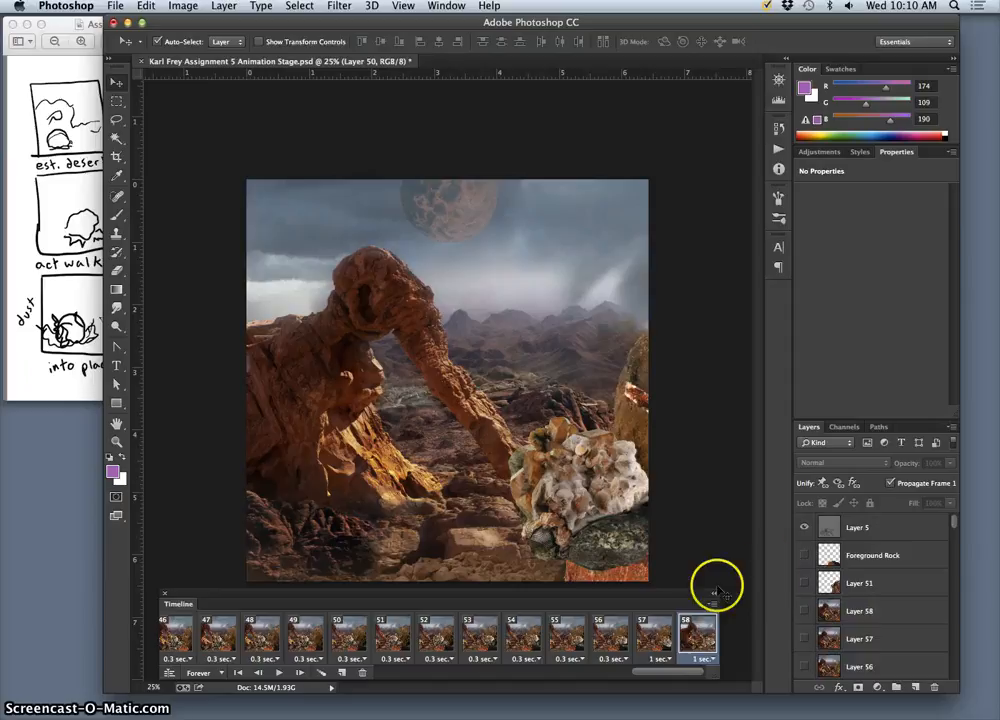
click(655, 645)
click(692, 641)
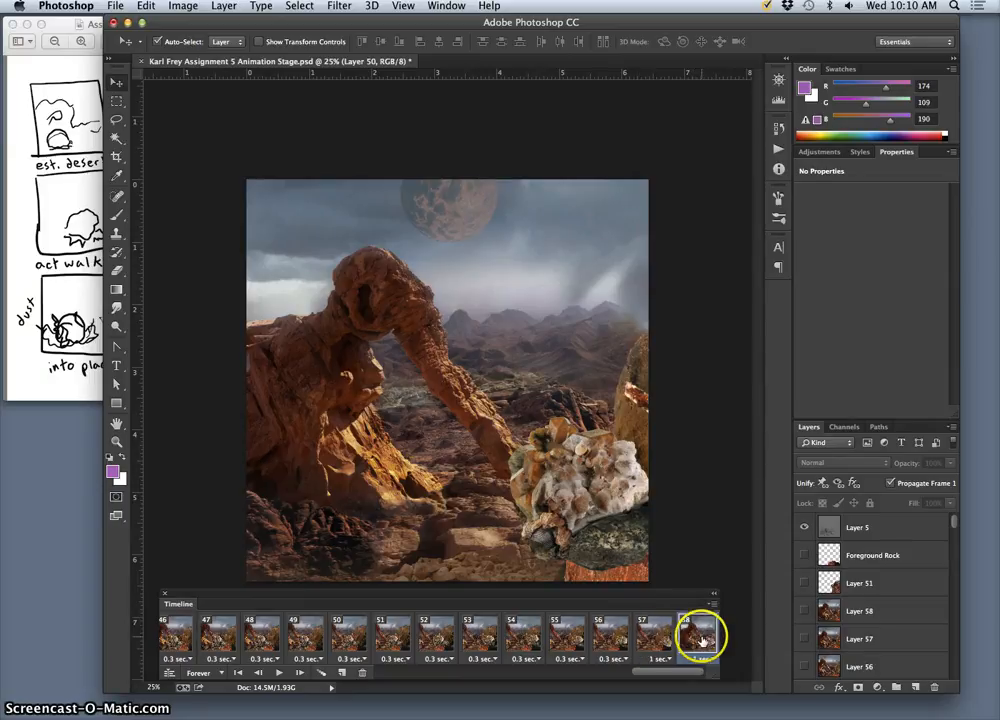
click(805, 556)
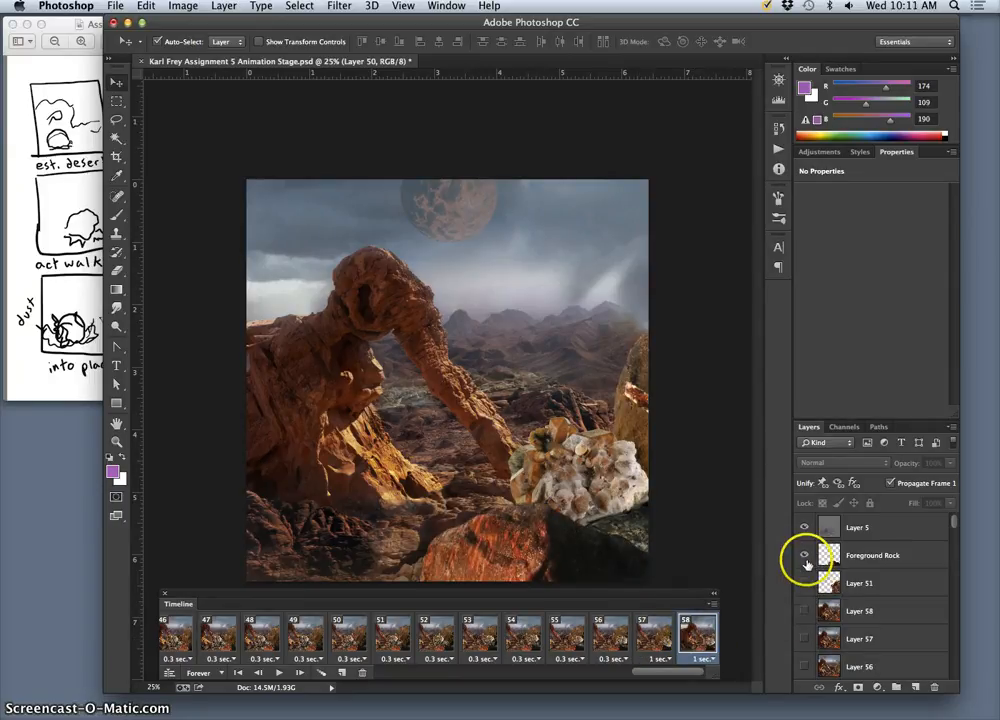
click(805, 556)
- Make Layer 52 visible in frame 58 and compare the result with frame 57
click(647, 637)
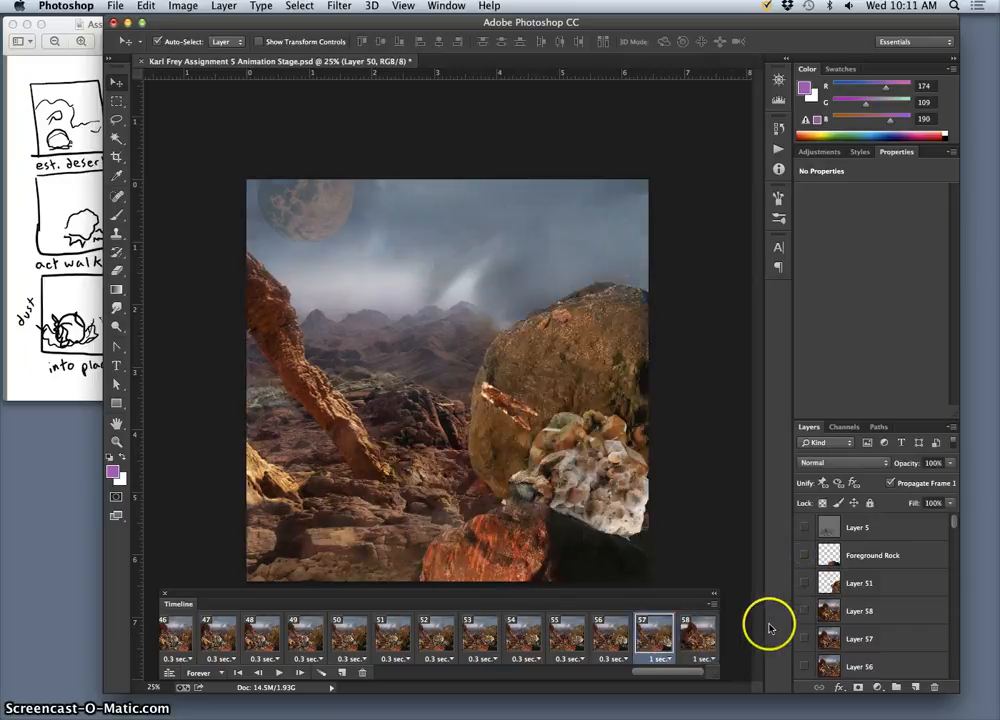
scroll(866, 606, down, 5)
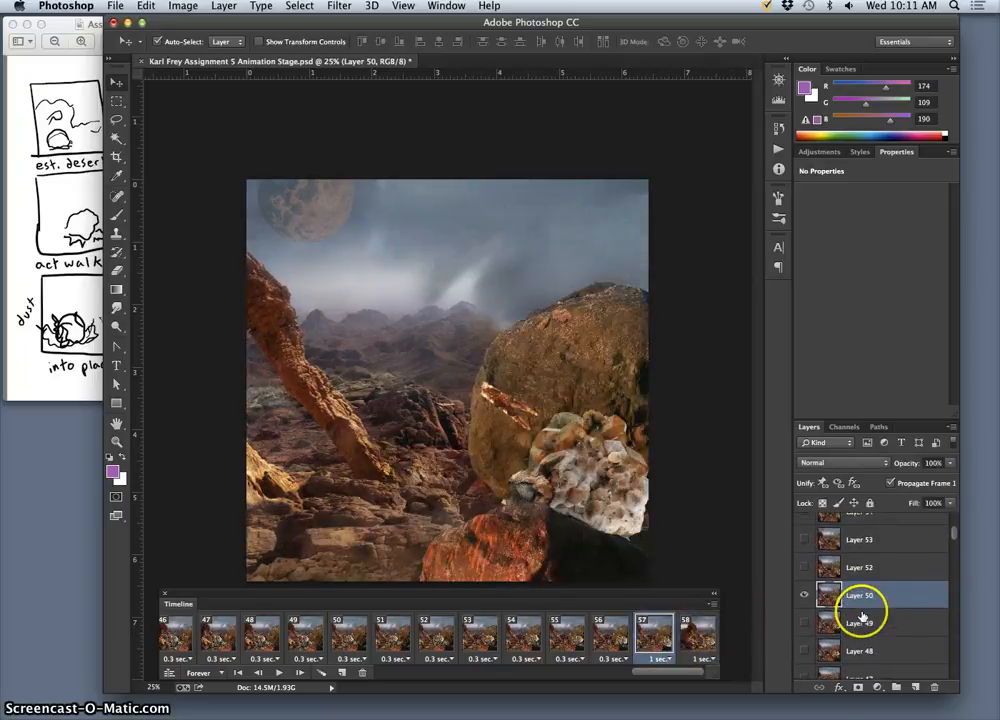
click(698, 635)
click(805, 574)
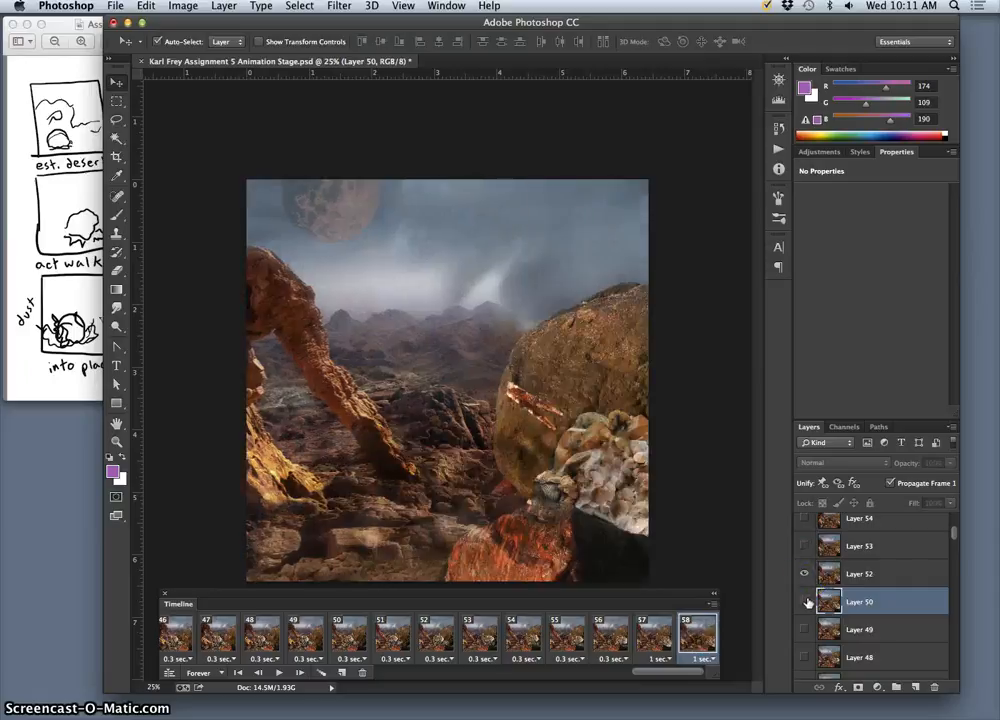
click(666, 637)
click(699, 639)
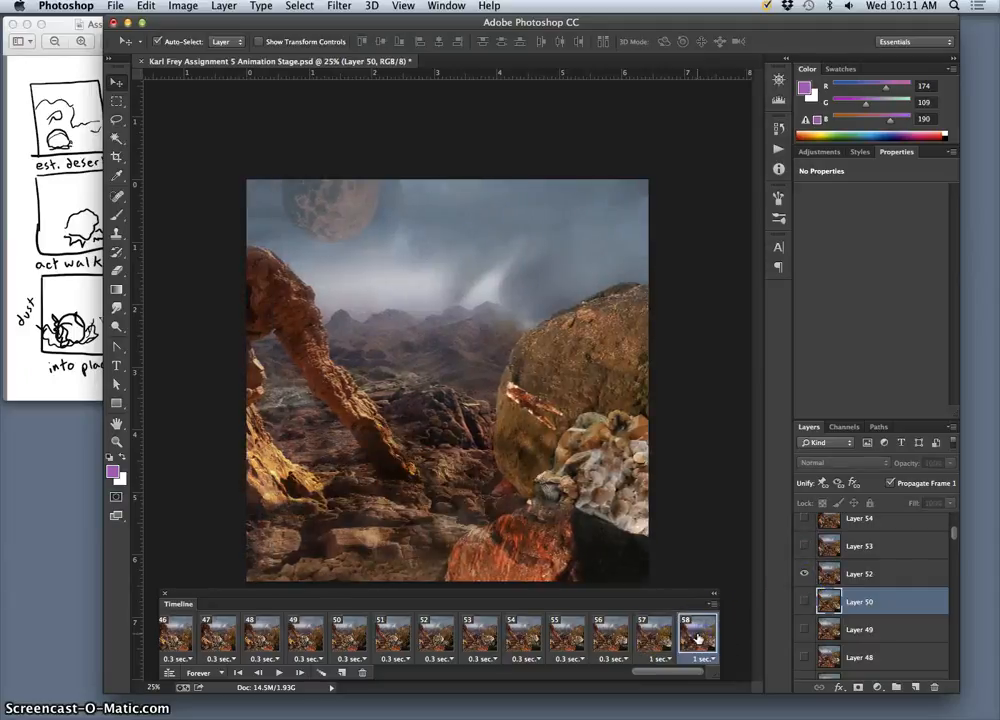
- Set the delay of frame 58 to 0.3 seconds
scroll(829, 607, up, 1)
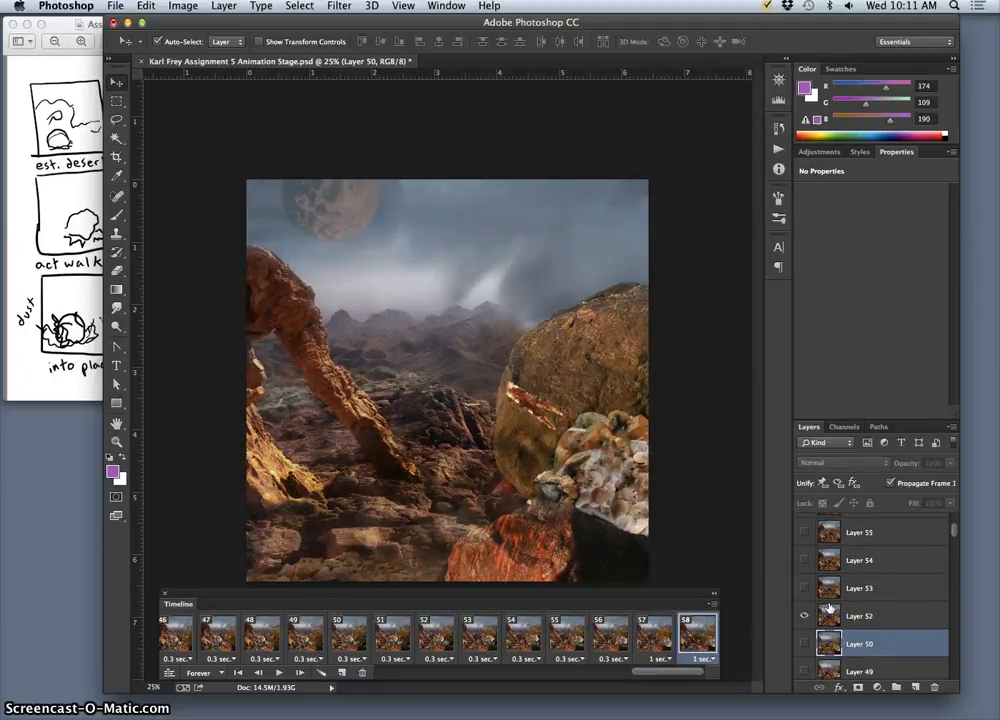
scroll(830, 585, up, 1)
scroll(830, 577, up, 3)
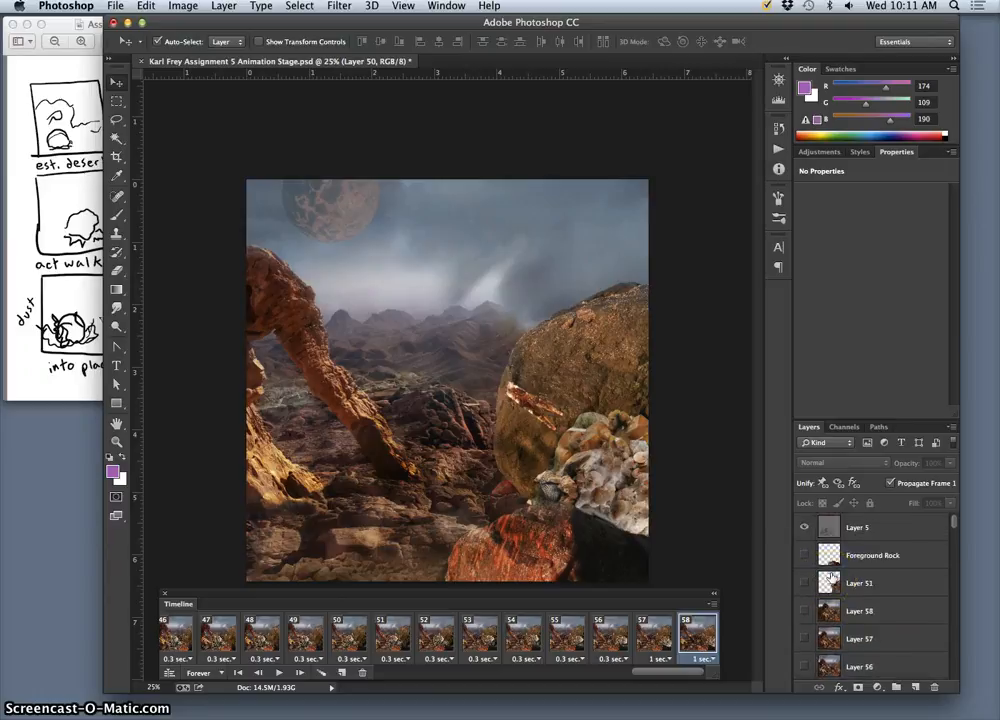
scroll(830, 577, down, 3)
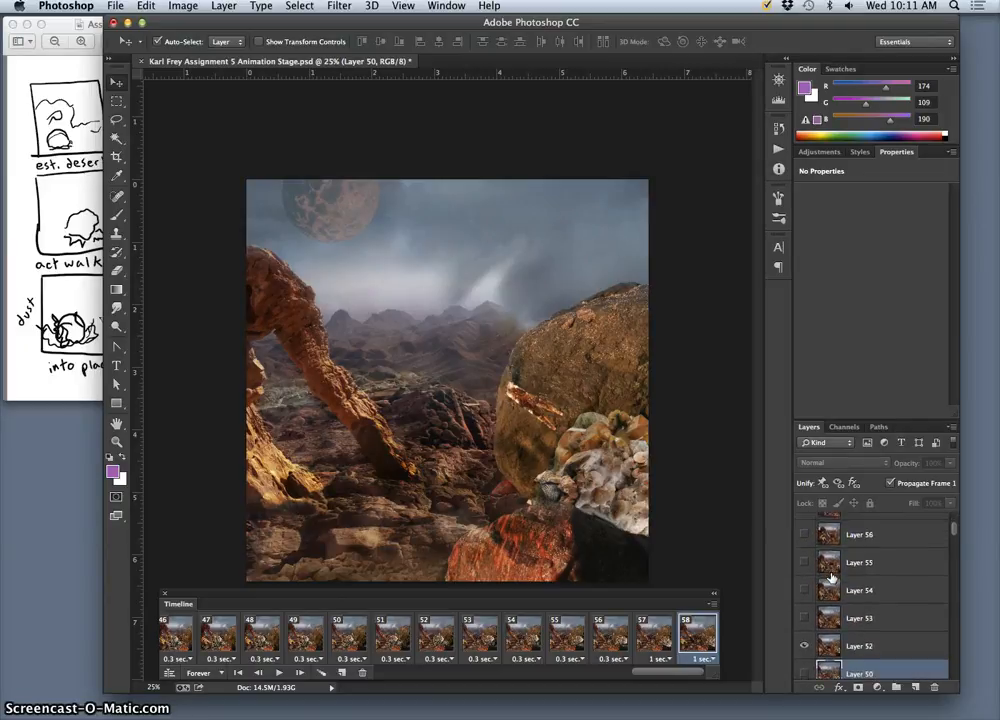
click(712, 604)
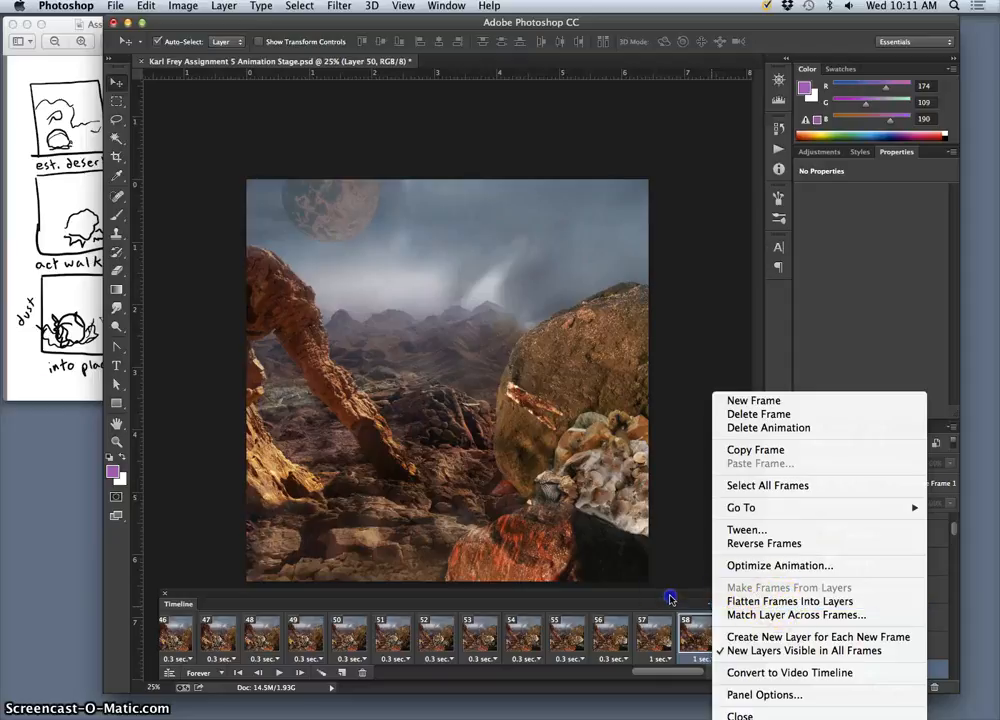
click(698, 638)
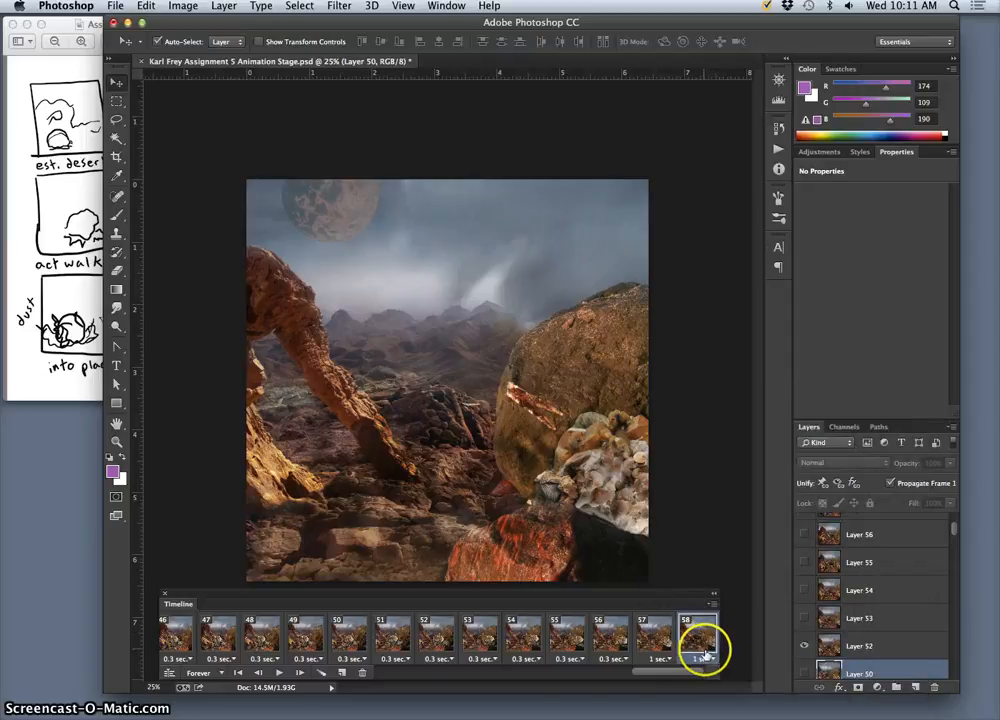
click(714, 660)
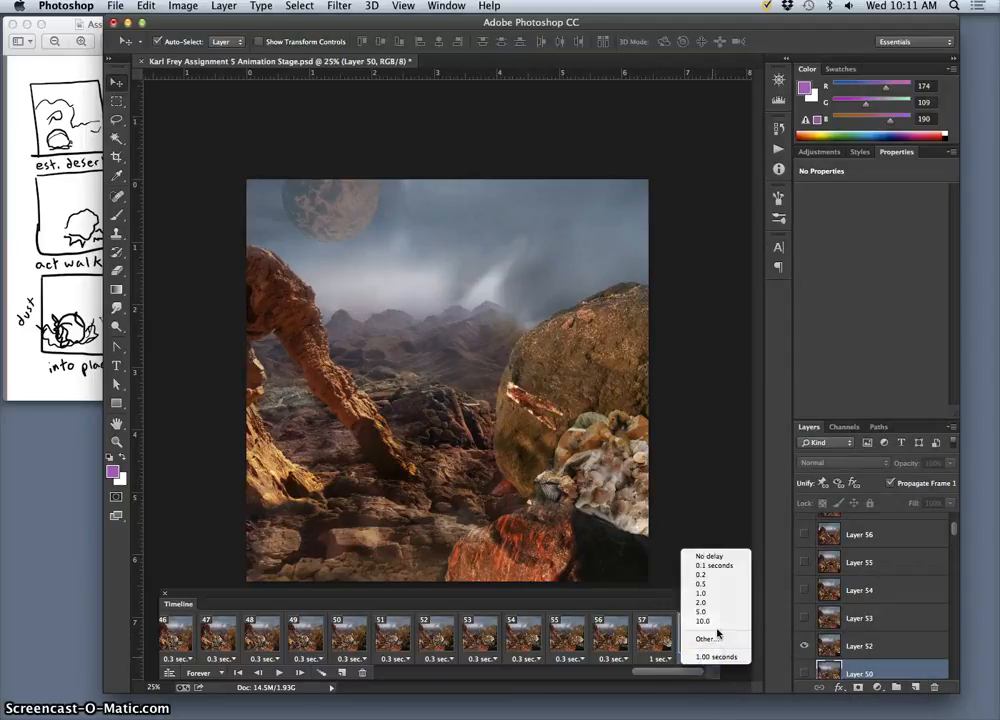
click(714, 637)
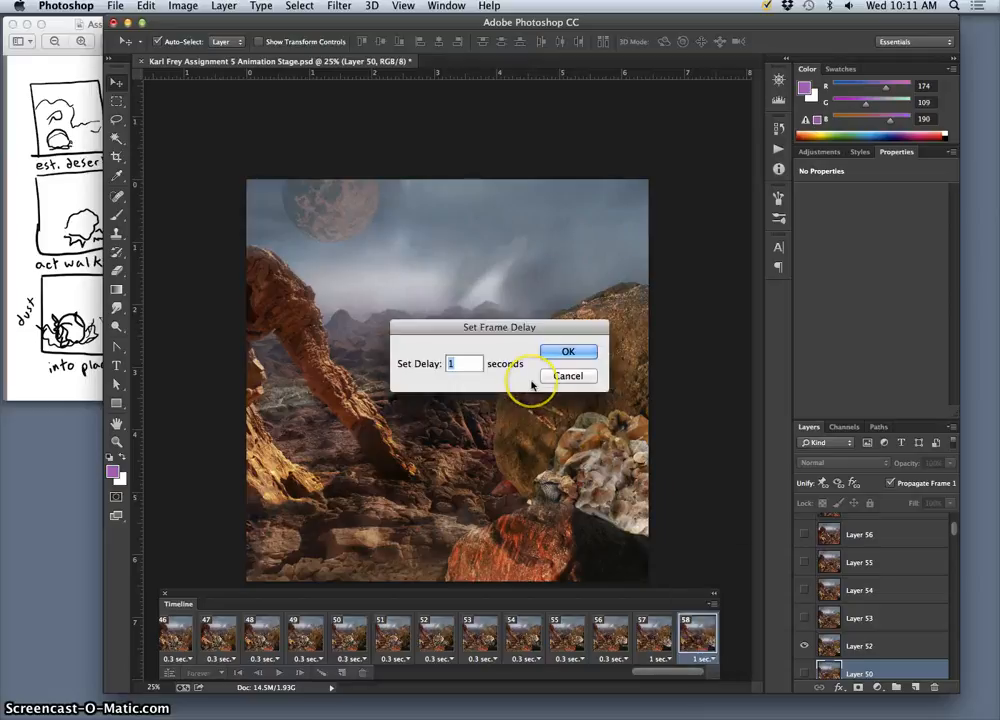
text(.3)
click(567, 351)
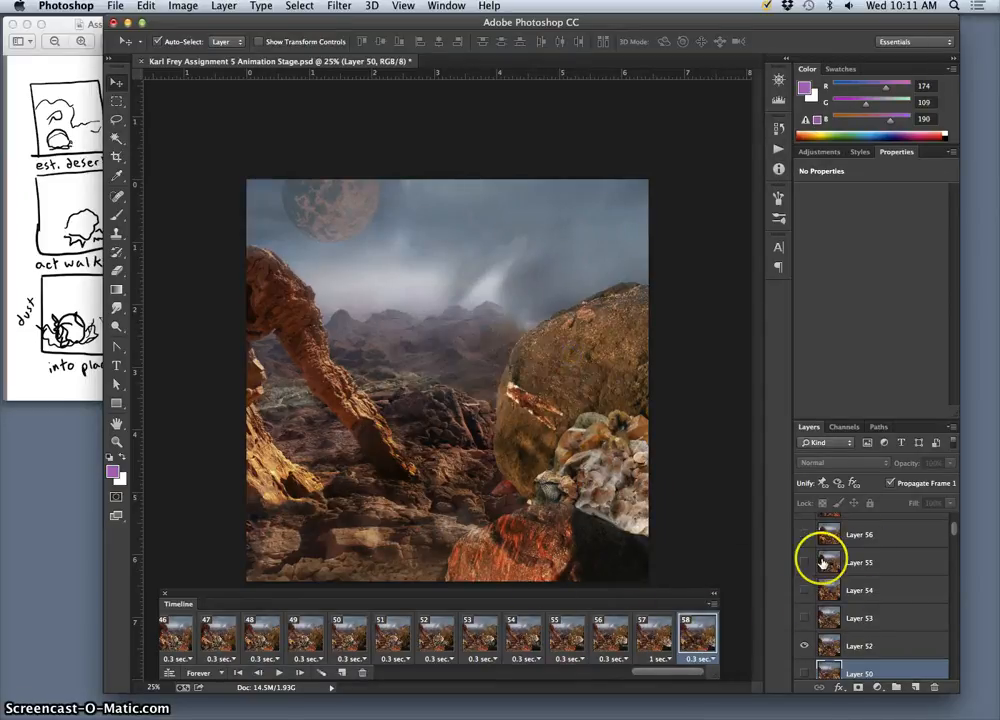
- Add frame 59 after frame 58, hide Layer 52 and show Layer 53 in it, and compare it with frame 58
click(655, 634)
click(613, 638)
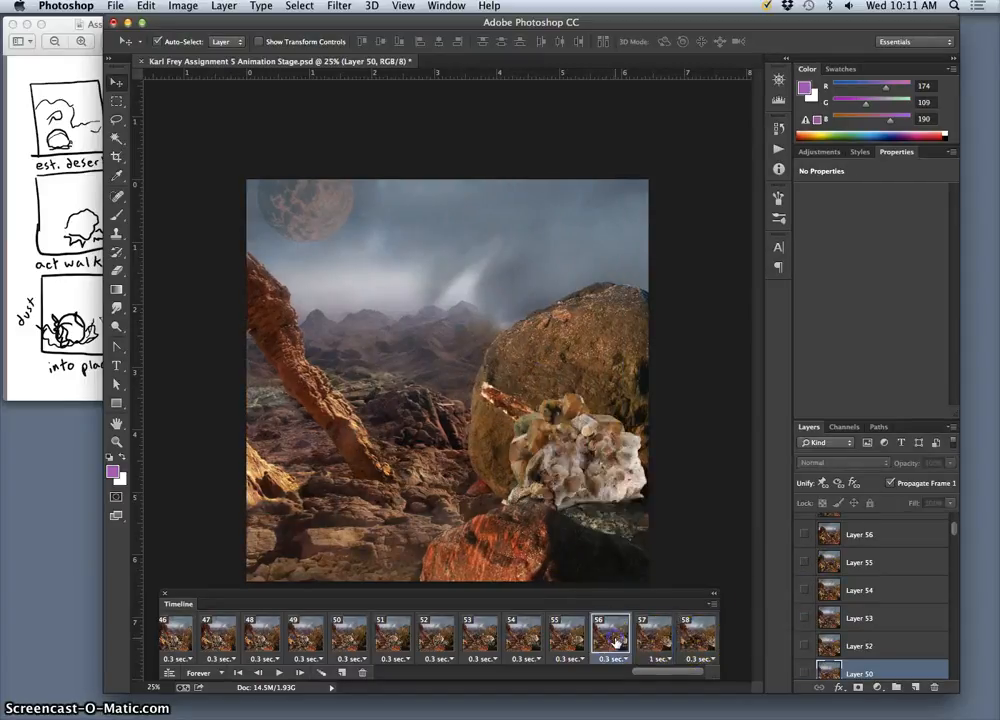
click(655, 636)
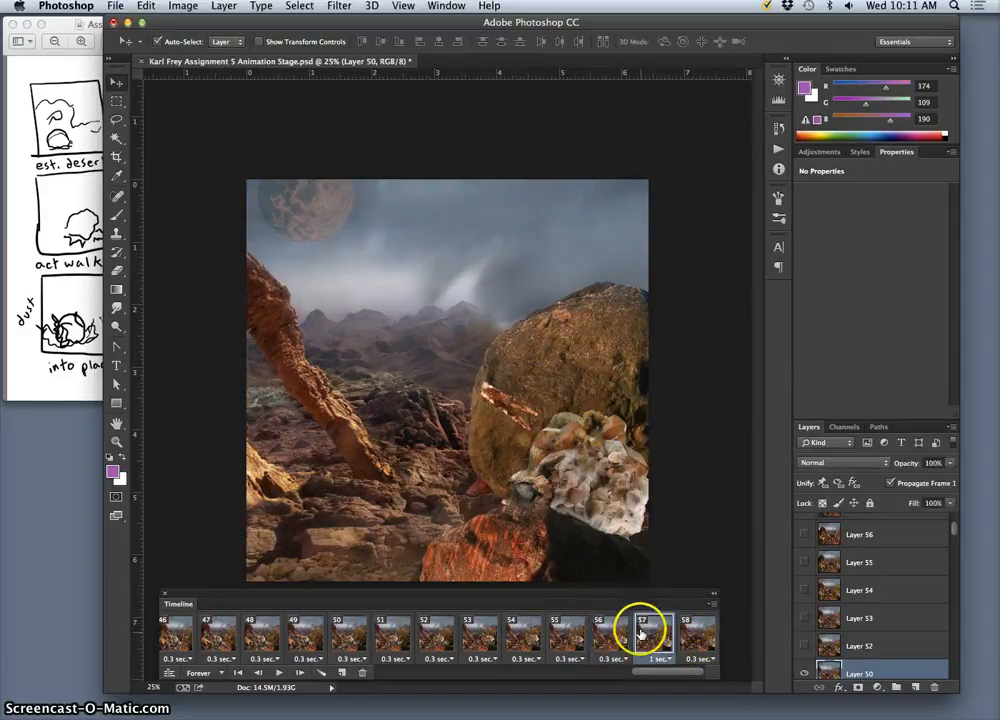
click(697, 638)
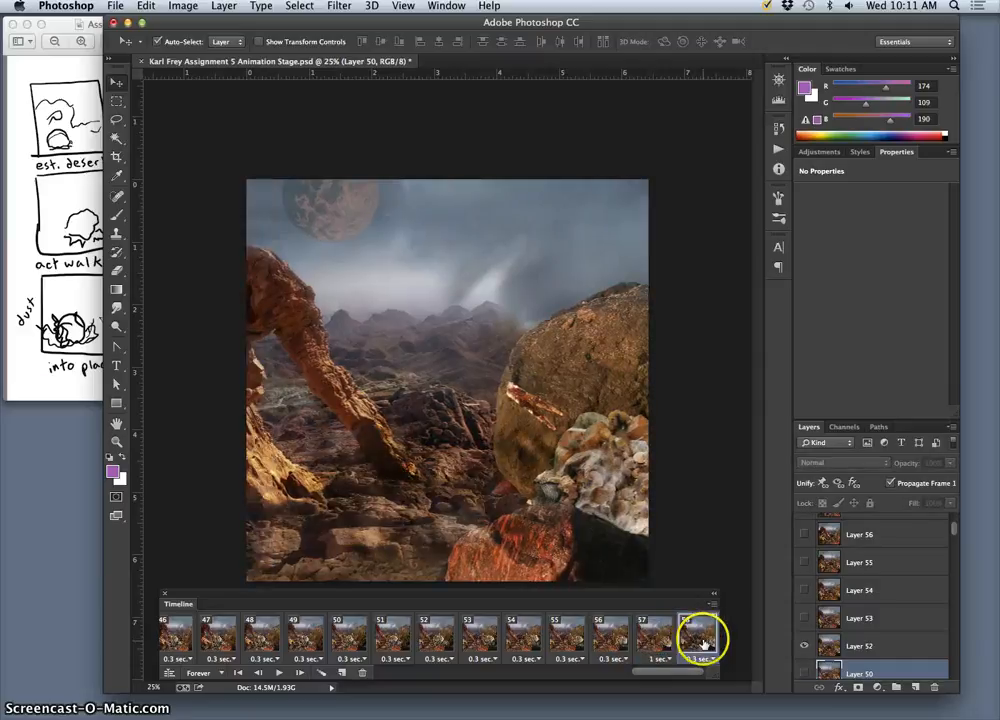
click(342, 676)
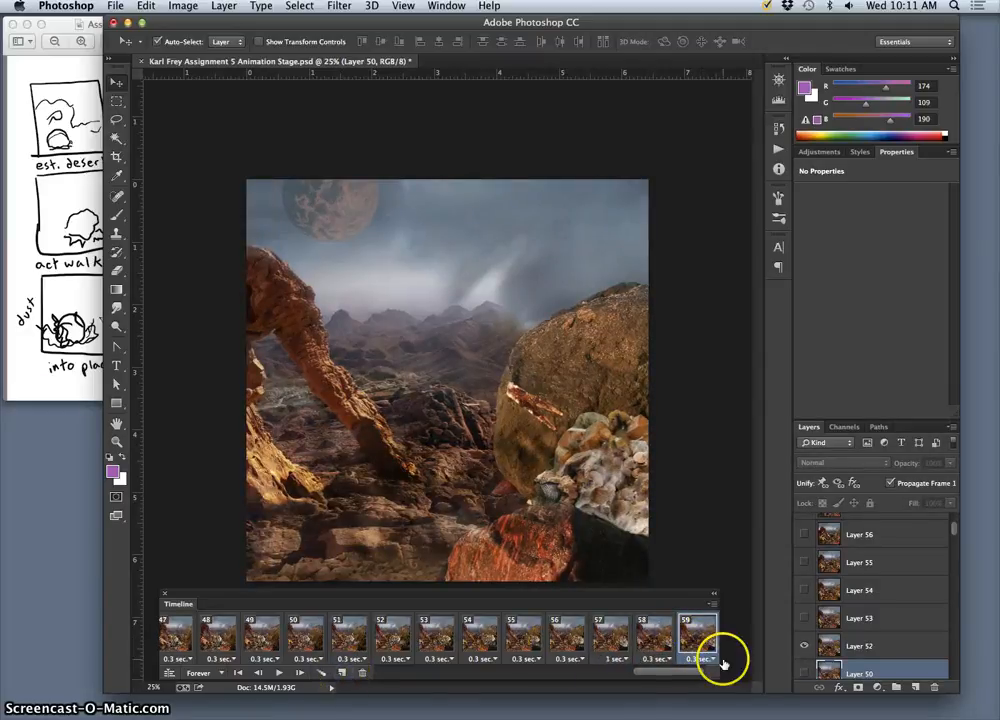
click(804, 646)
click(804, 619)
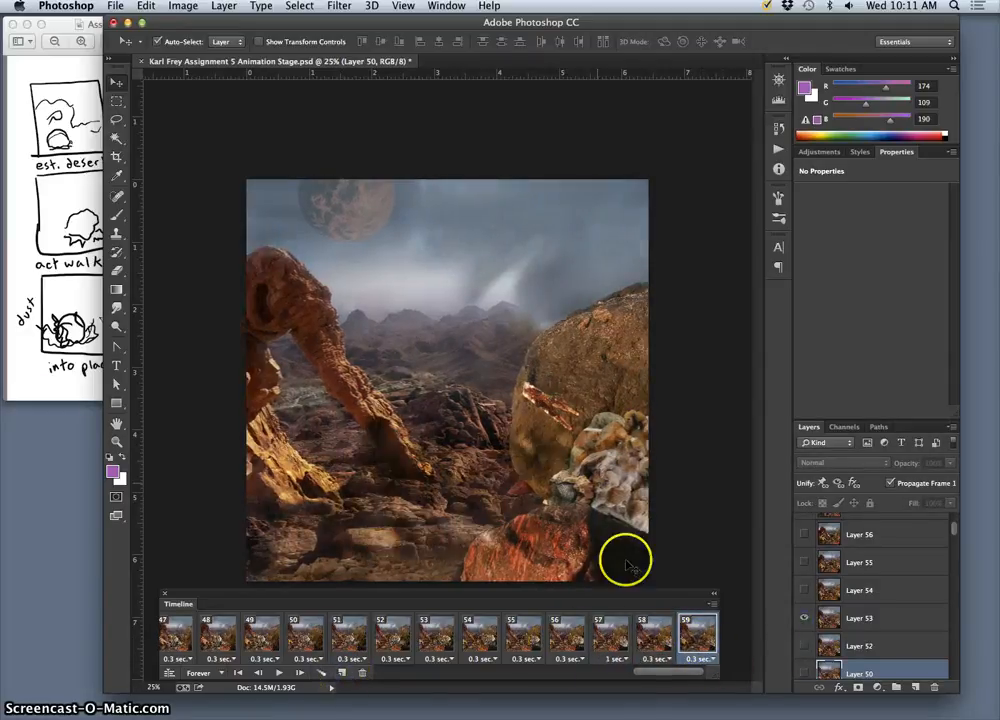
click(654, 640)
click(697, 641)
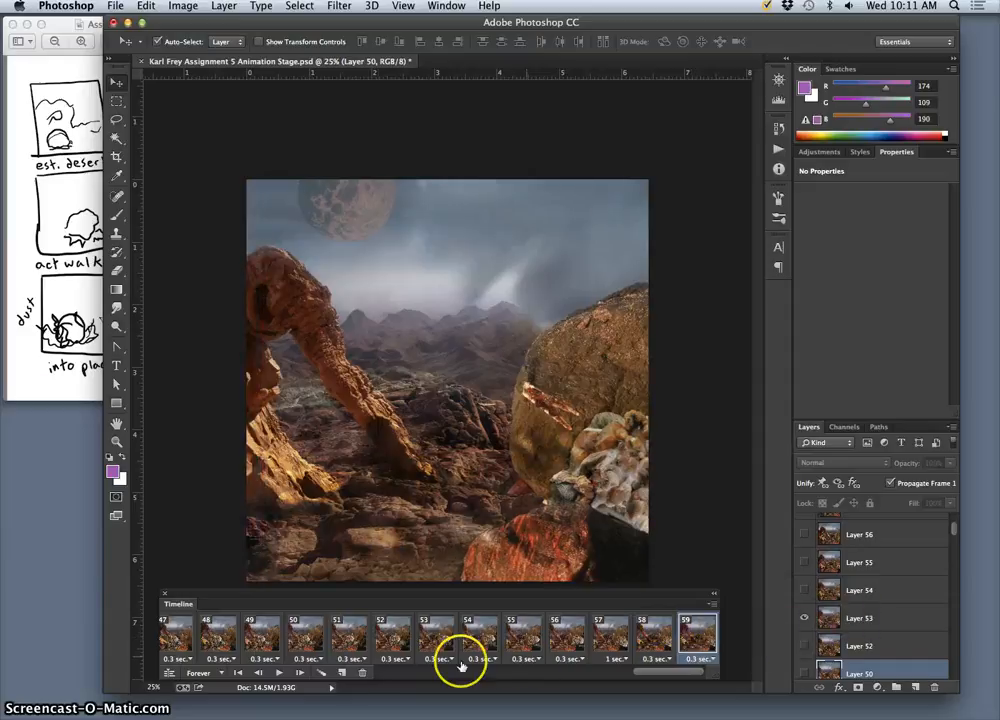
- Add frame 60 after frame 59, hide Layer 53 and show Layer 54 in it
click(341, 673)
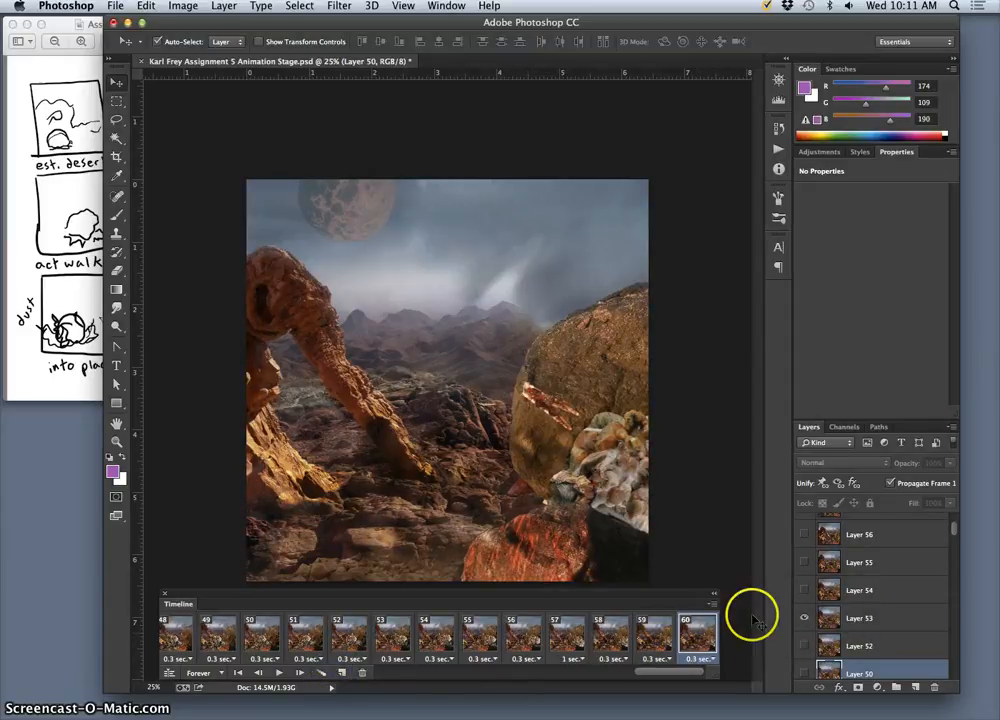
click(804, 590)
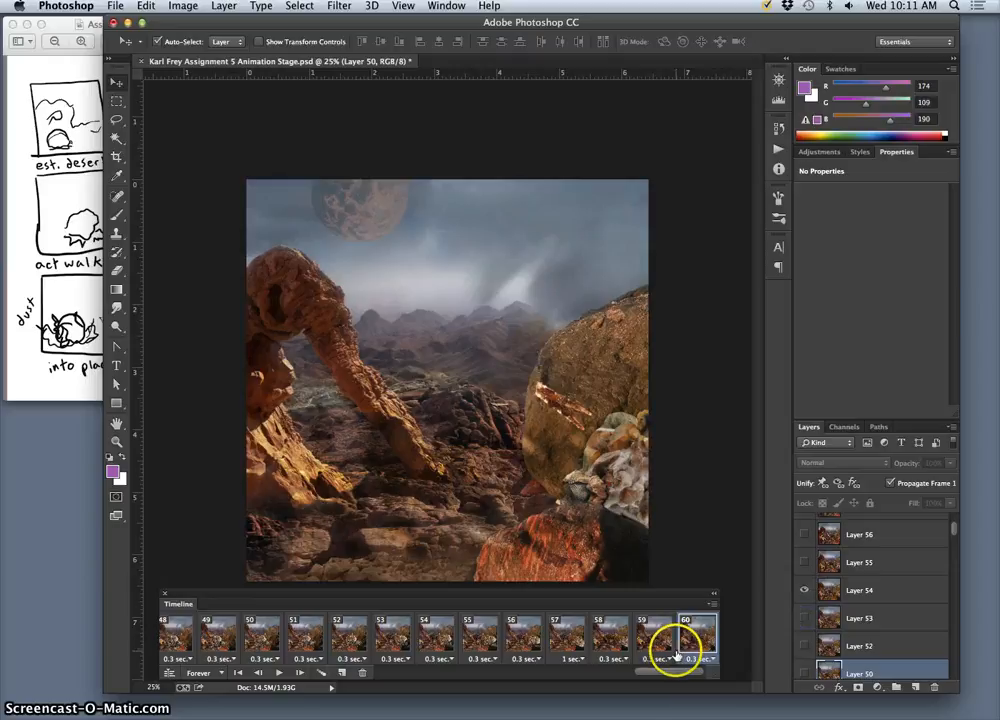
- Hide the visible Empty Background Plate layer in frames 57 through 60 together
scroll(858, 615, up, 1)
scroll(858, 615, down, 15)
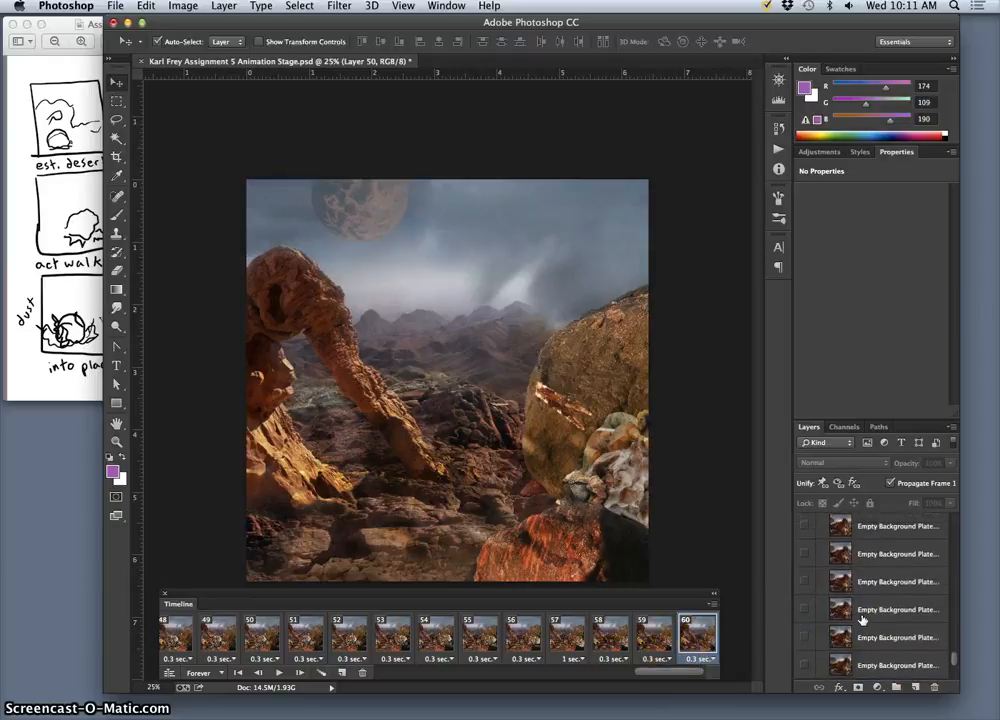
click(804, 638)
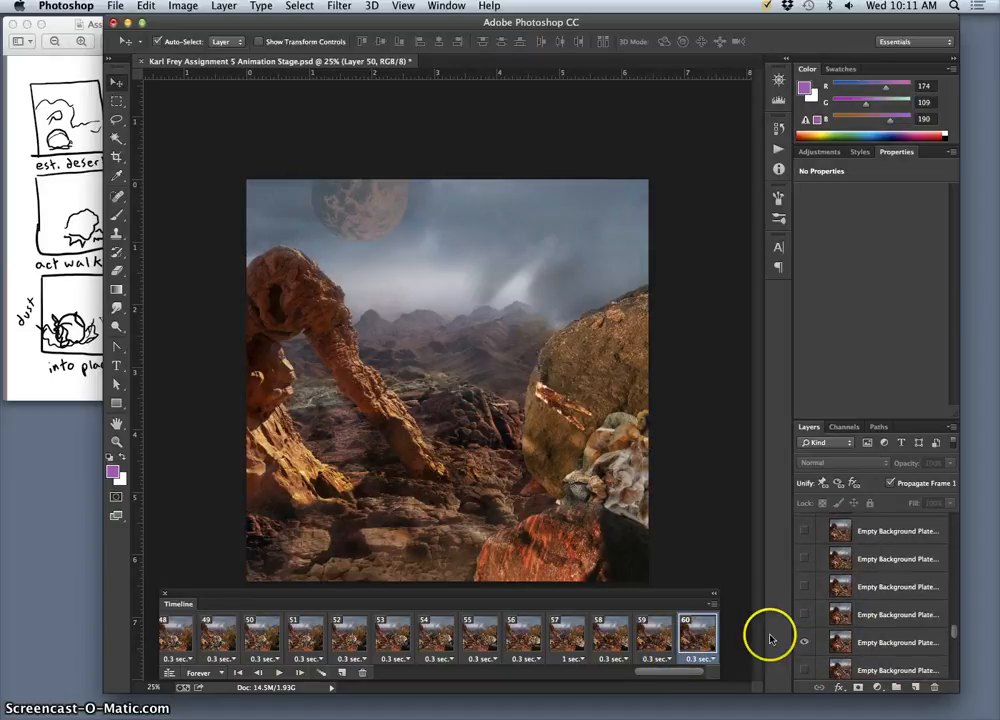
shift+click(573, 636)
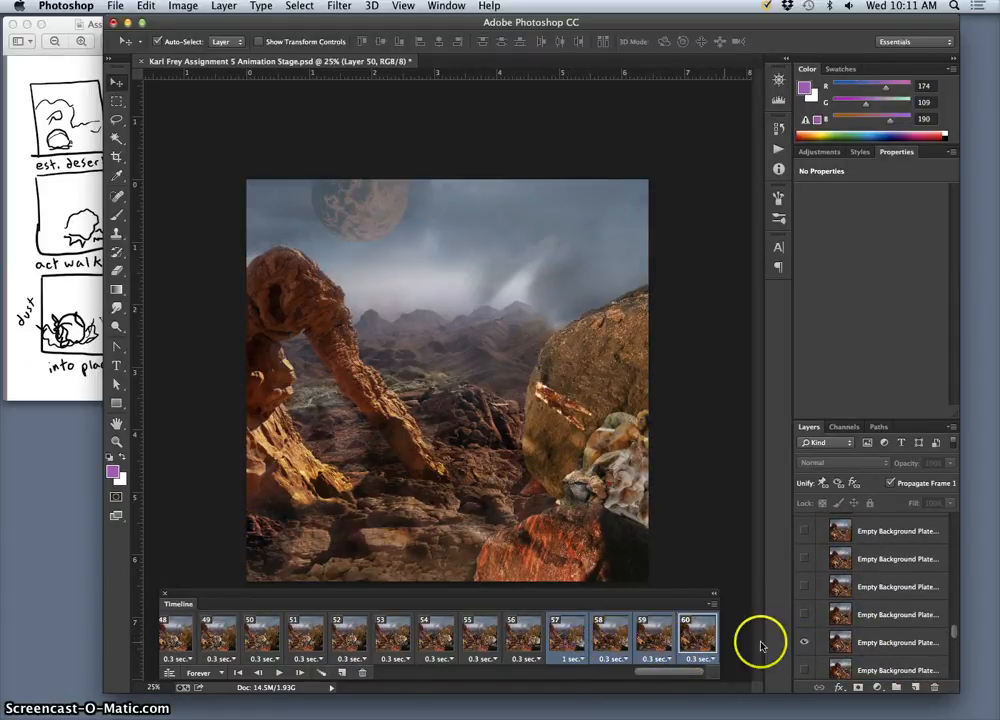
- Step through frames 57, 58, 59 and 60 one by one to compare the scene's position
click(538, 640)
click(567, 641)
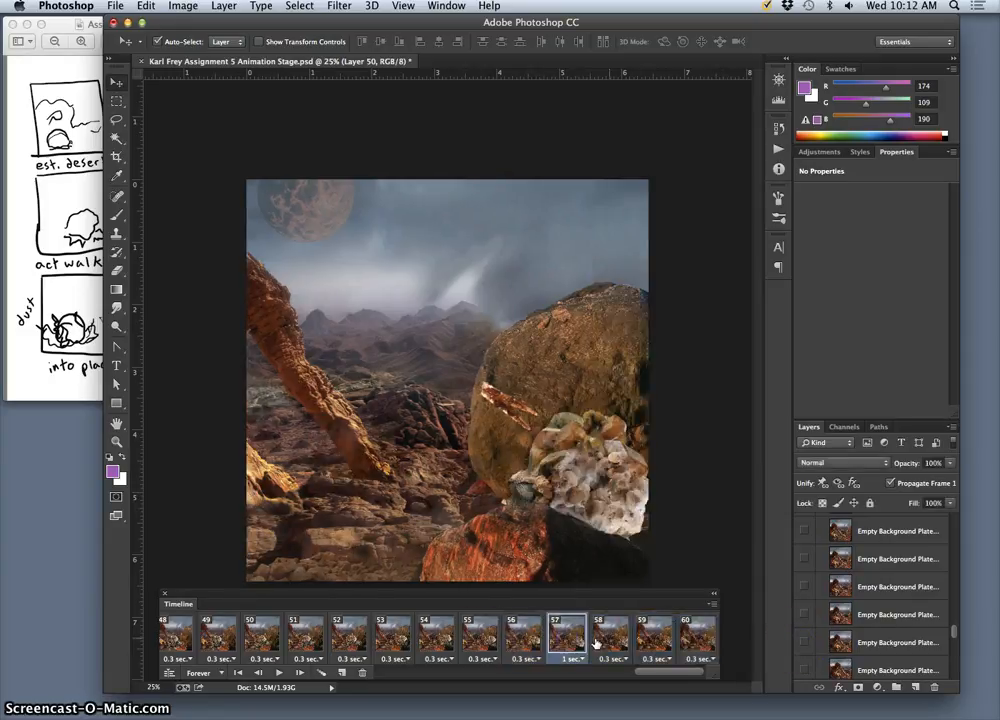
click(613, 641)
click(654, 641)
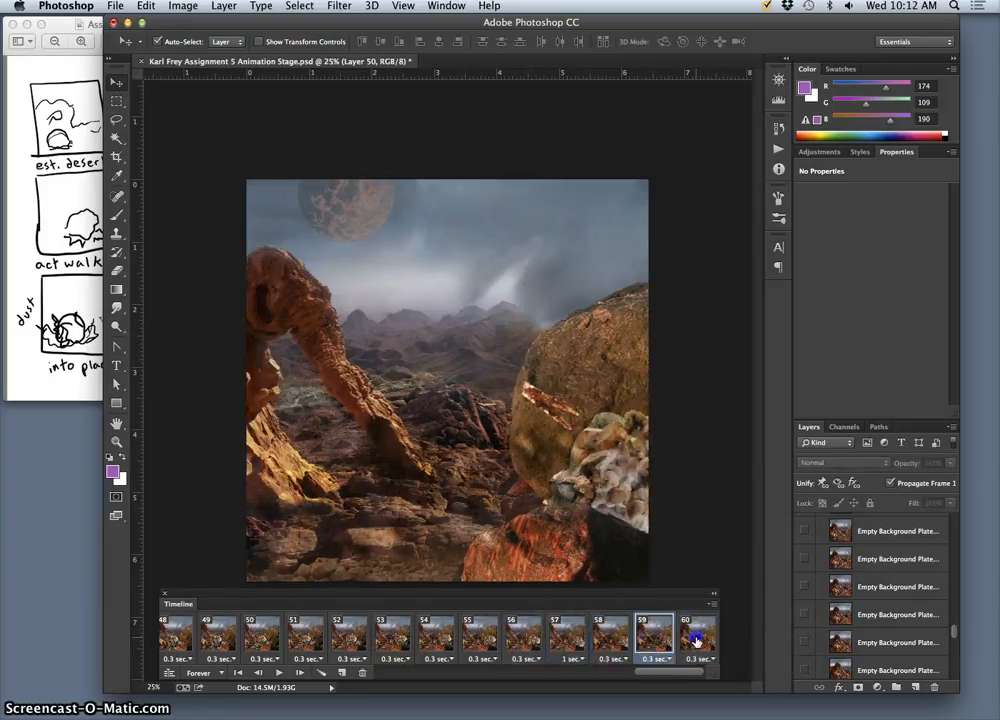
click(696, 641)
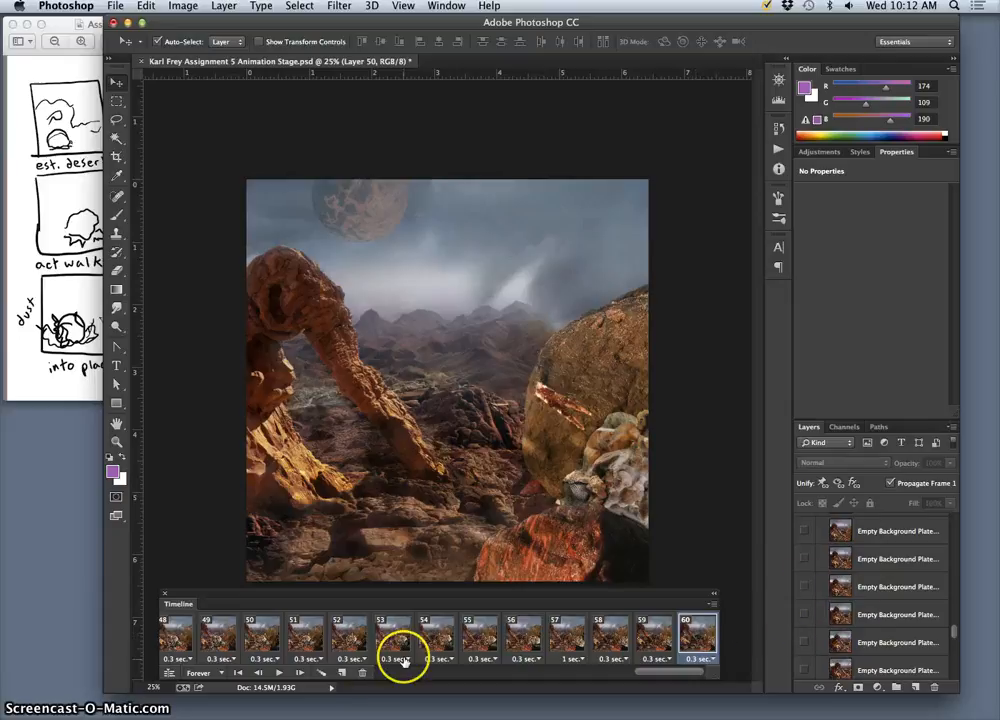
- Add frame 61 after frame 60, show Layer 55 and hide Layer 54 in it
click(341, 672)
scroll(826, 585, up, 5)
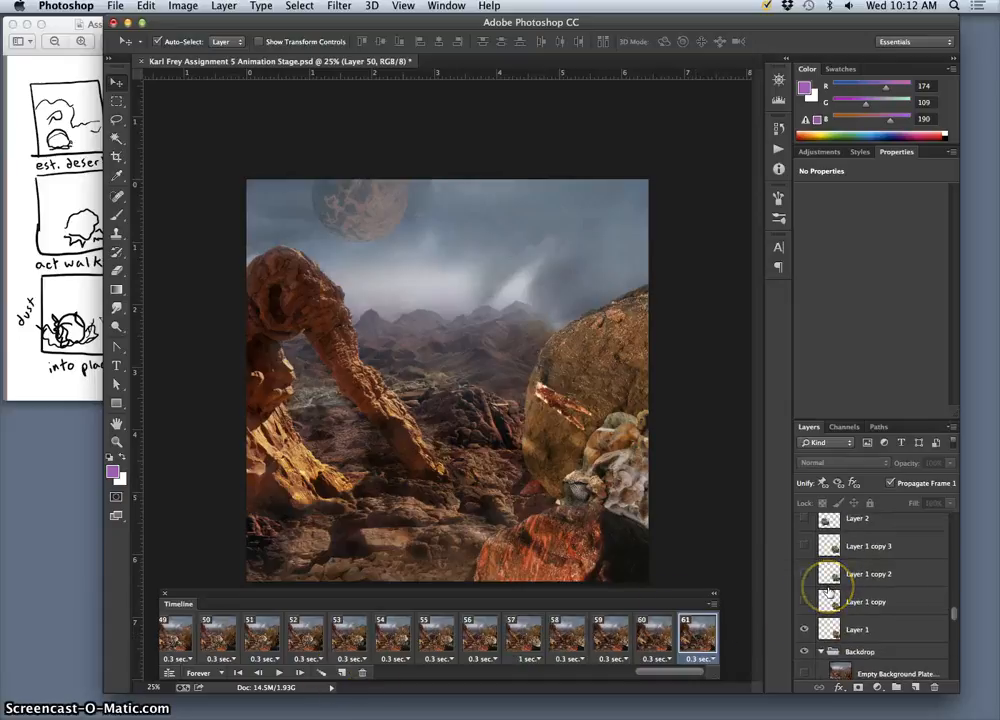
scroll(828, 592, down, 6)
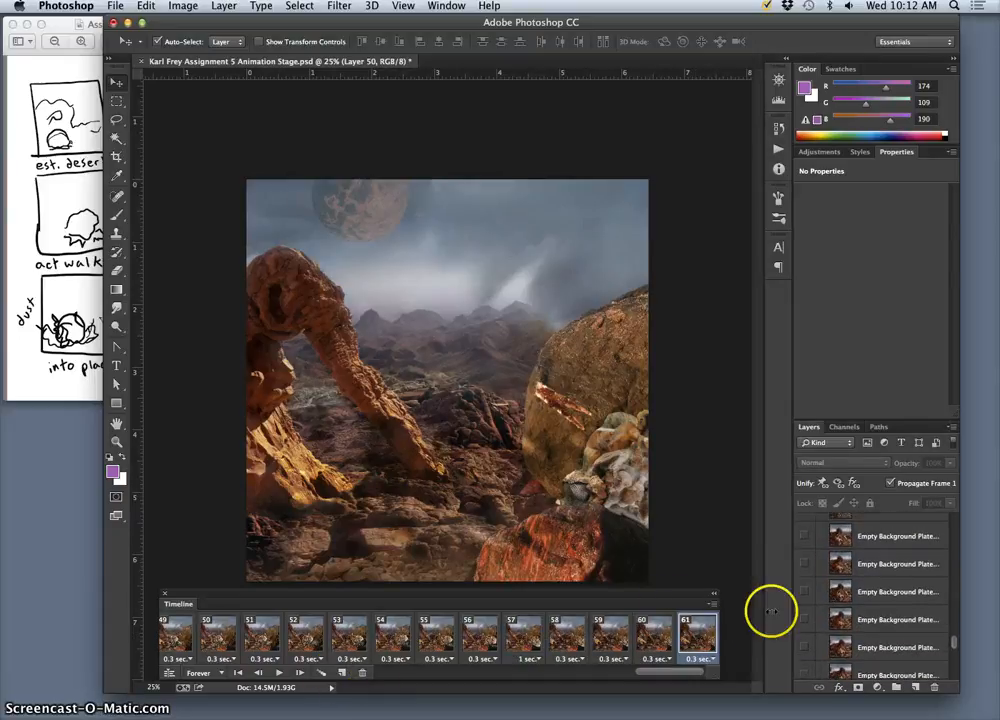
click(654, 640)
click(822, 617)
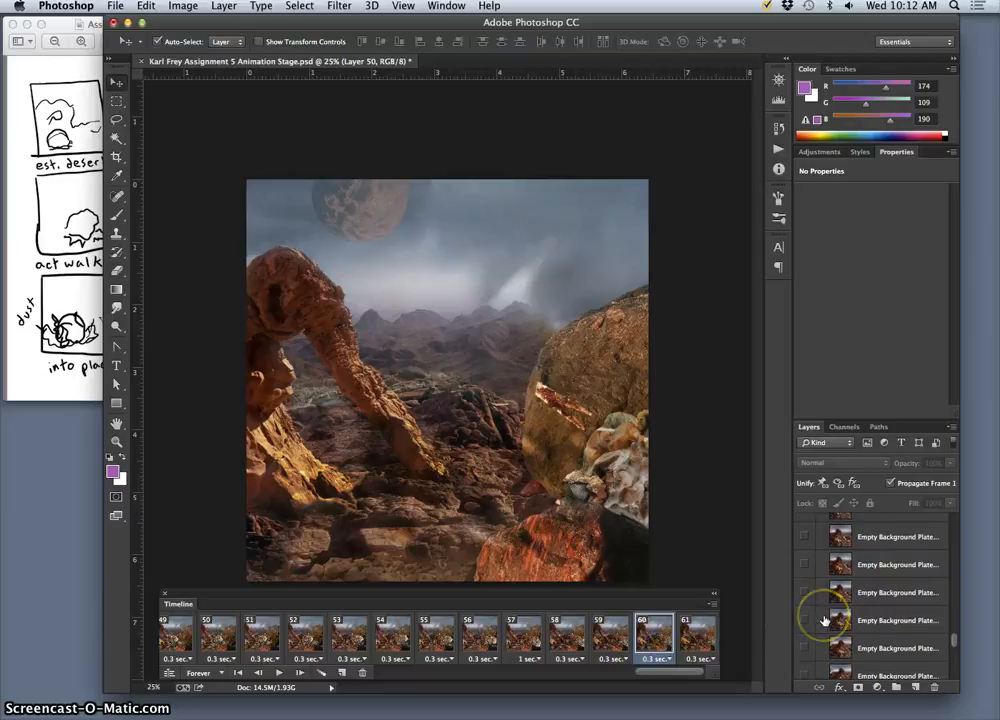
scroll(824, 620, down, 3)
scroll(824, 620, up, 10)
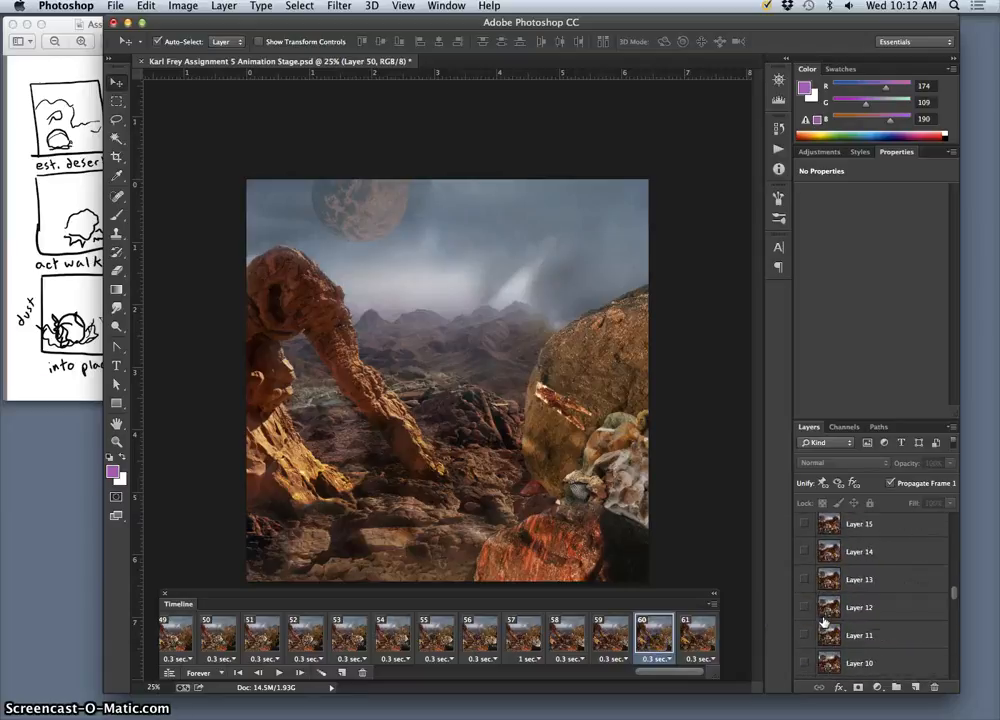
scroll(824, 620, up, 10)
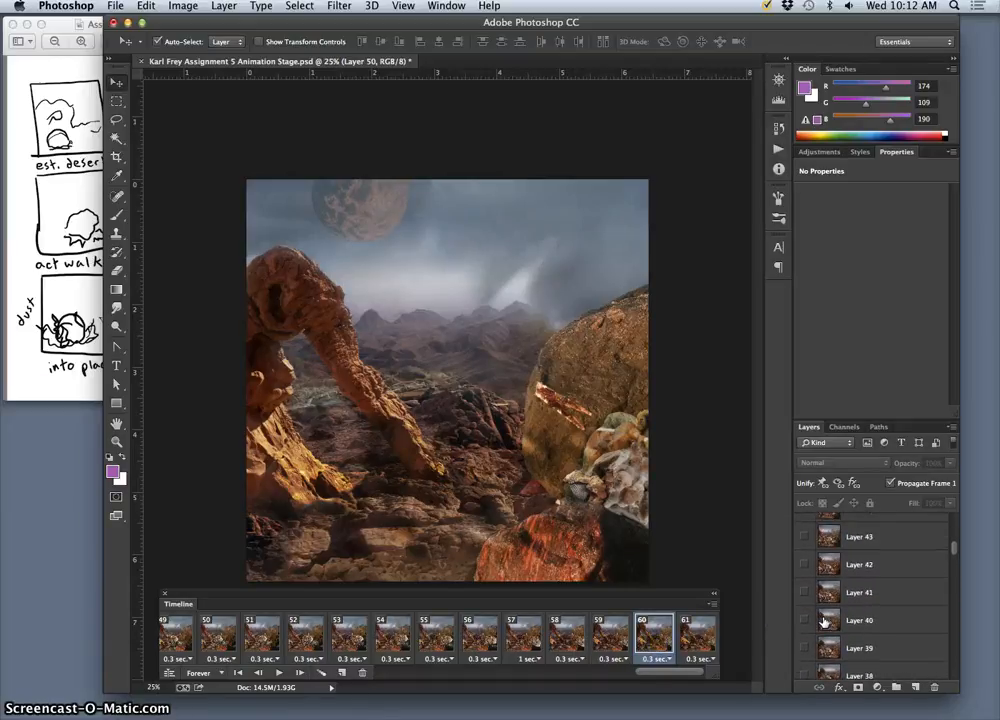
scroll(824, 620, up, 5)
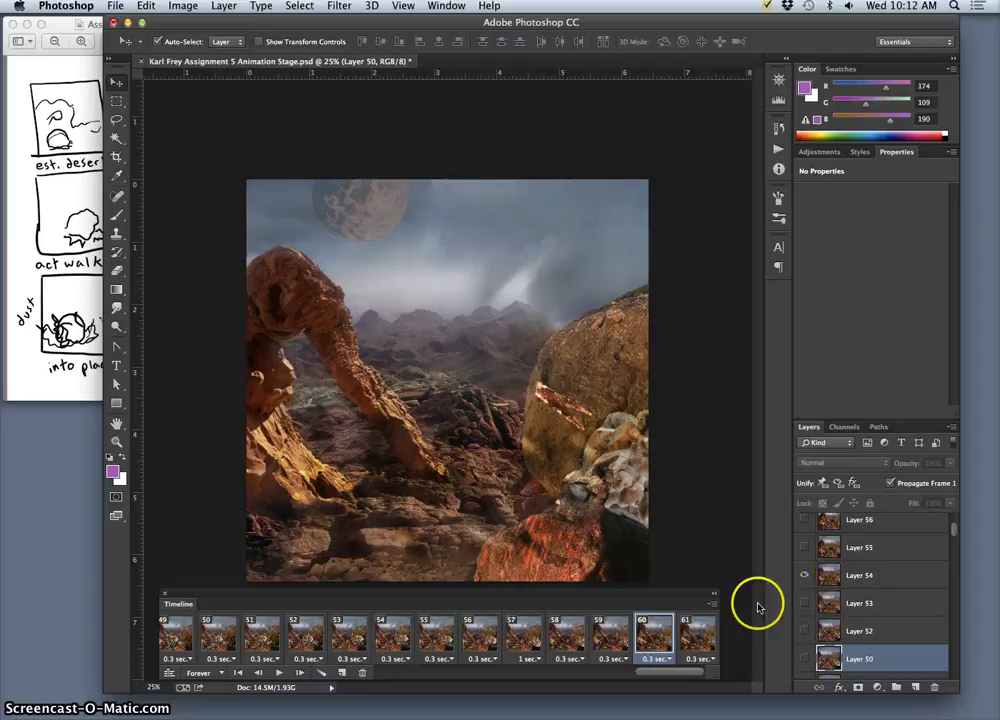
click(700, 638)
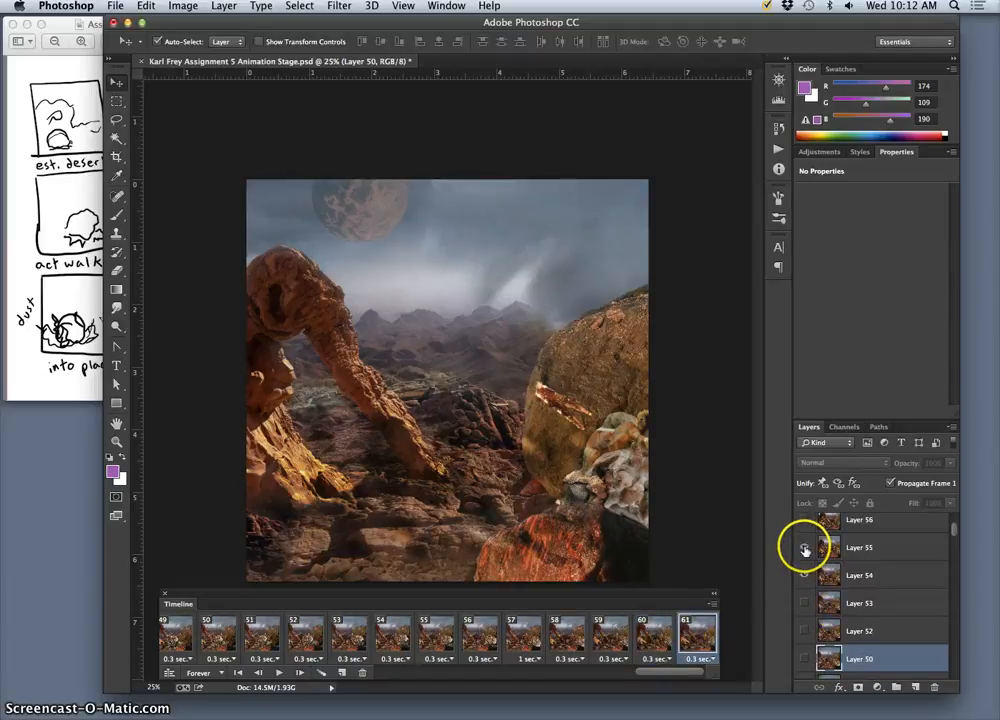
click(805, 576)
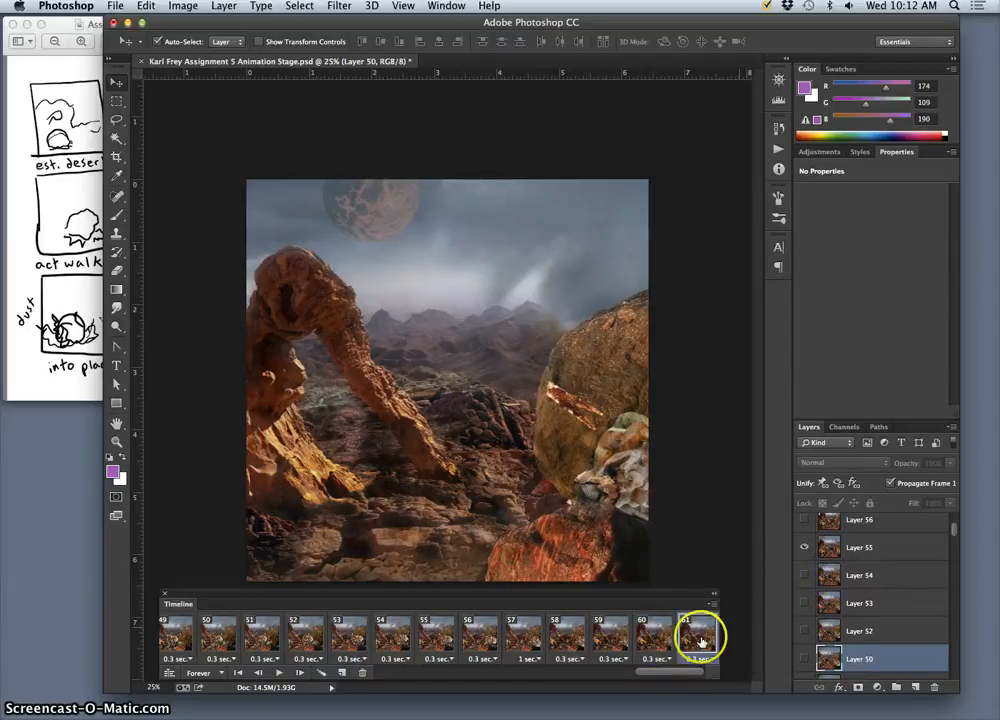
- Add frame 62 after frame 61, hide Layer 55 and show Layer 56 in it
click(340, 674)
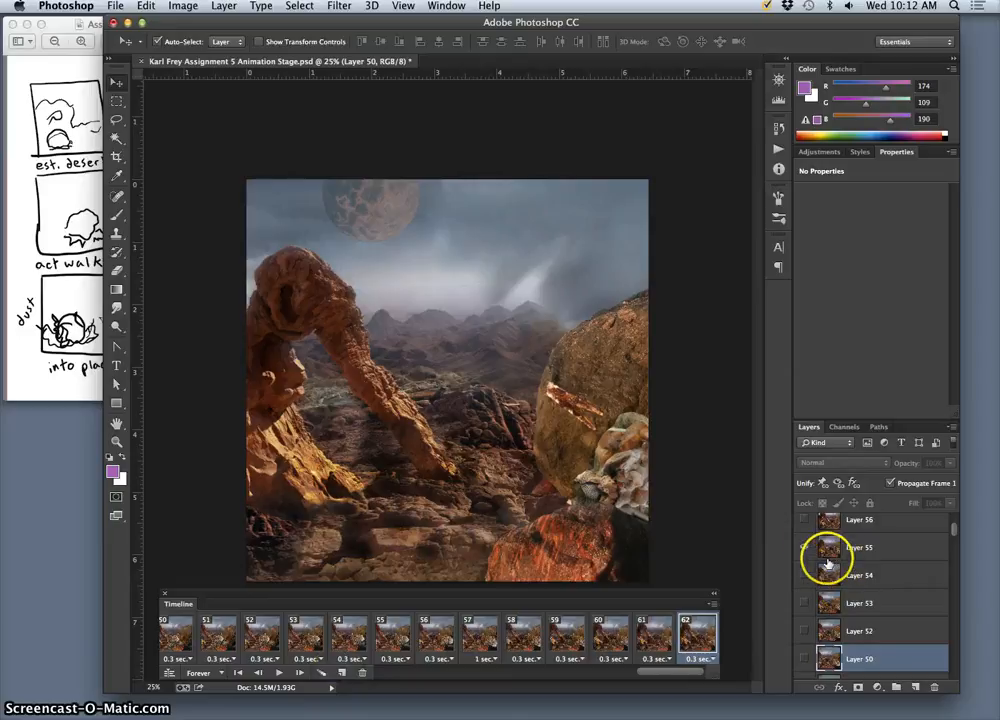
click(805, 521)
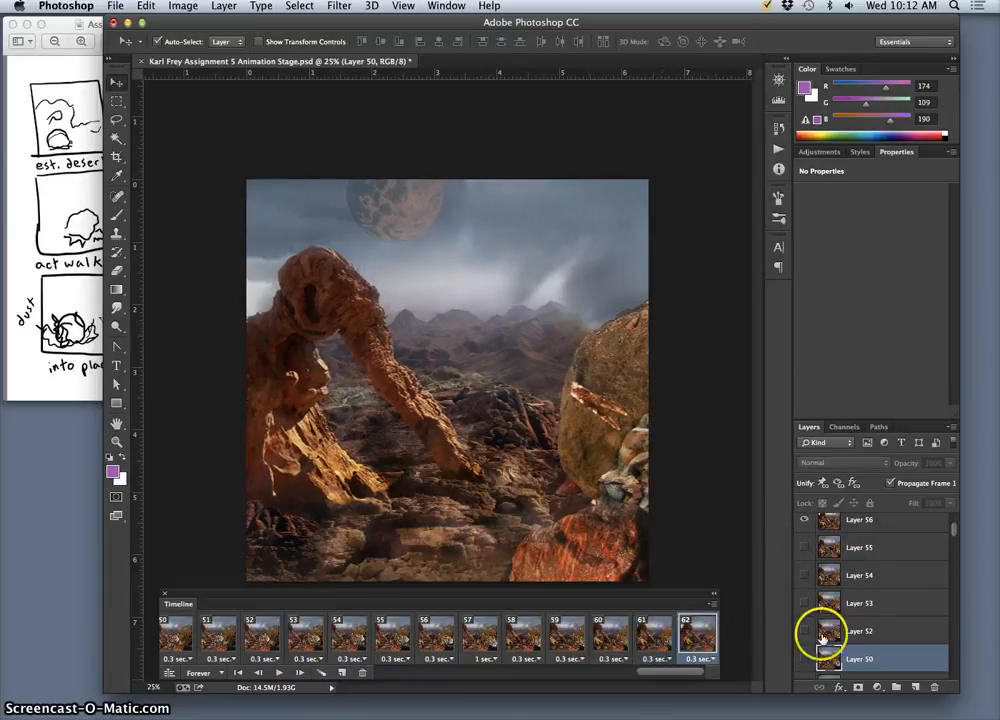
scroll(815, 622, up, 3)
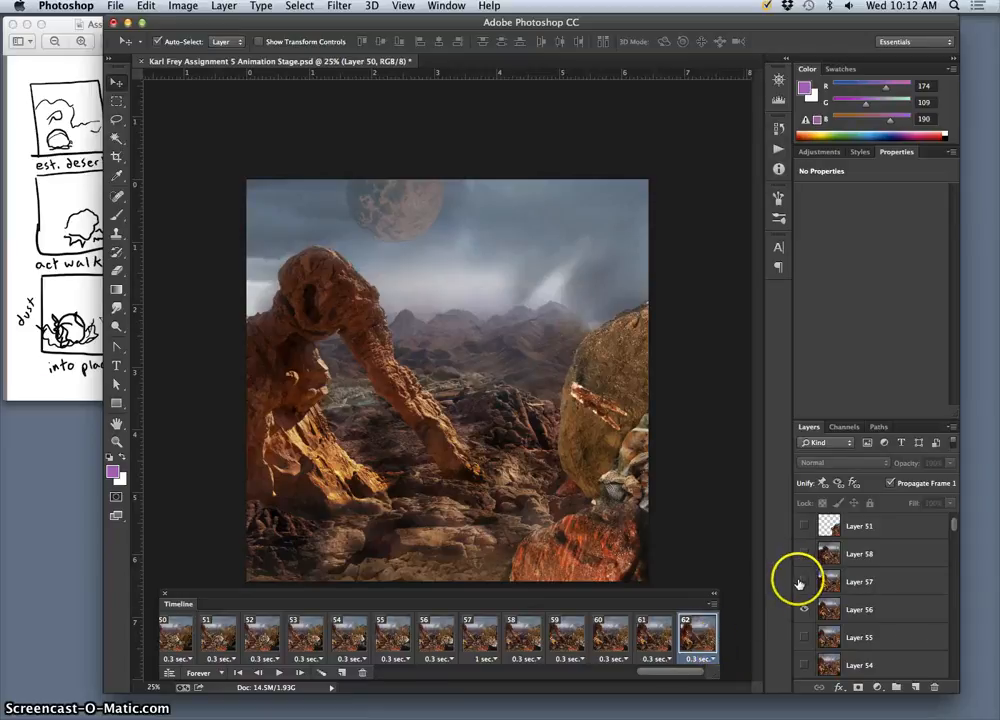
- Add frame 63, hide Layer 56 and show Layer 57 in it, and compare it with frame 62
click(342, 671)
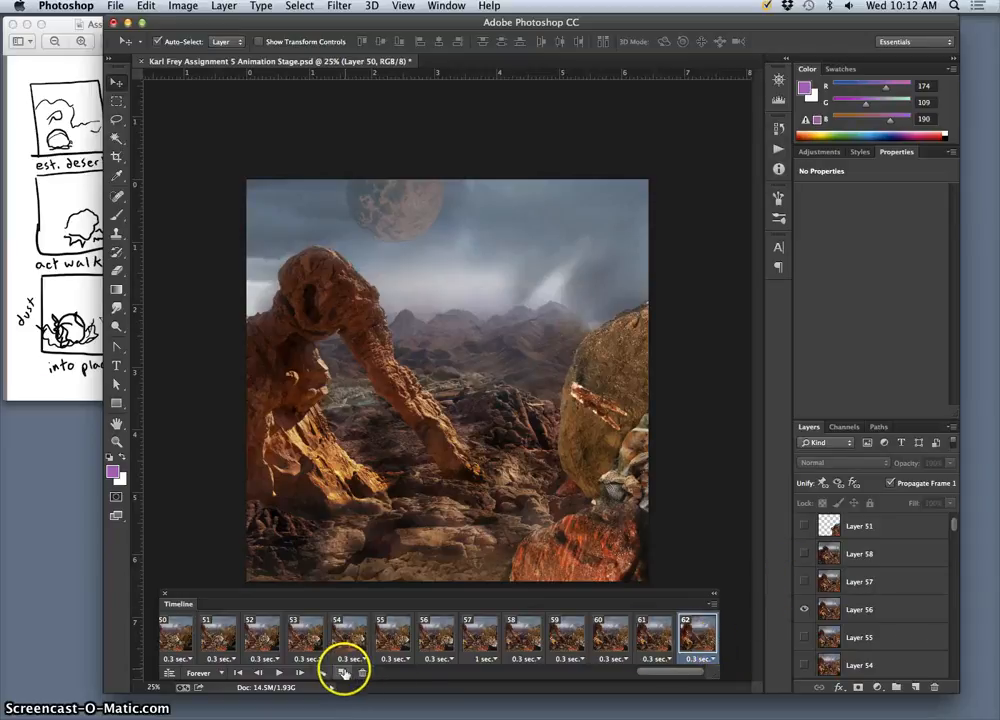
click(802, 581)
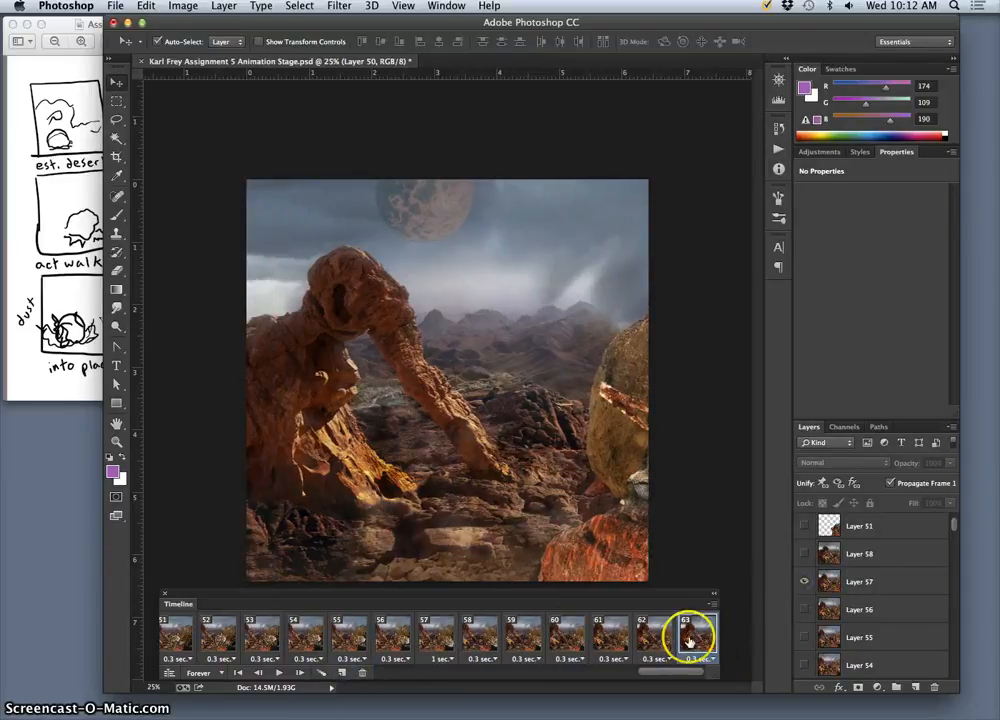
click(646, 637)
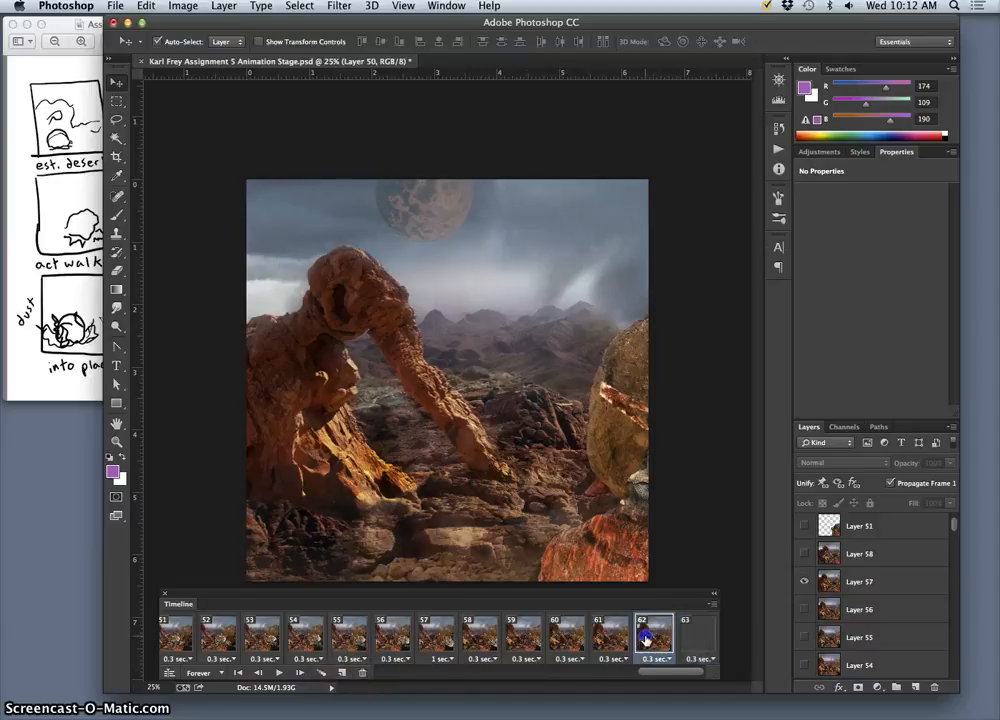
click(688, 639)
- Add frame 64, hide Layer 57 and show Layer 58 in it, and compare it with frame 63
click(342, 673)
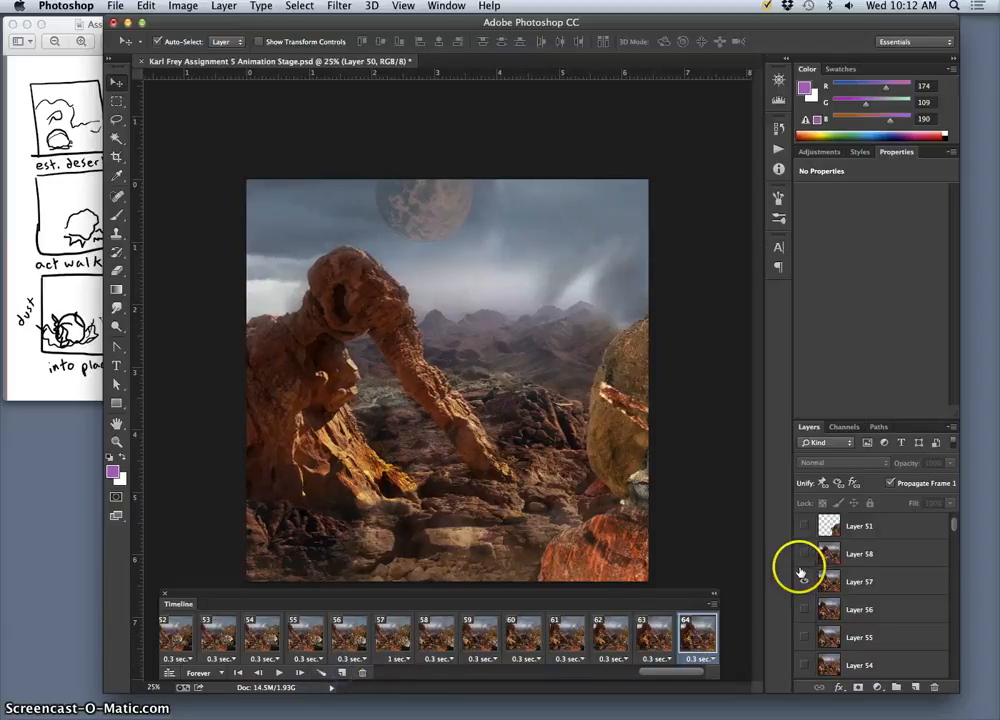
click(804, 554)
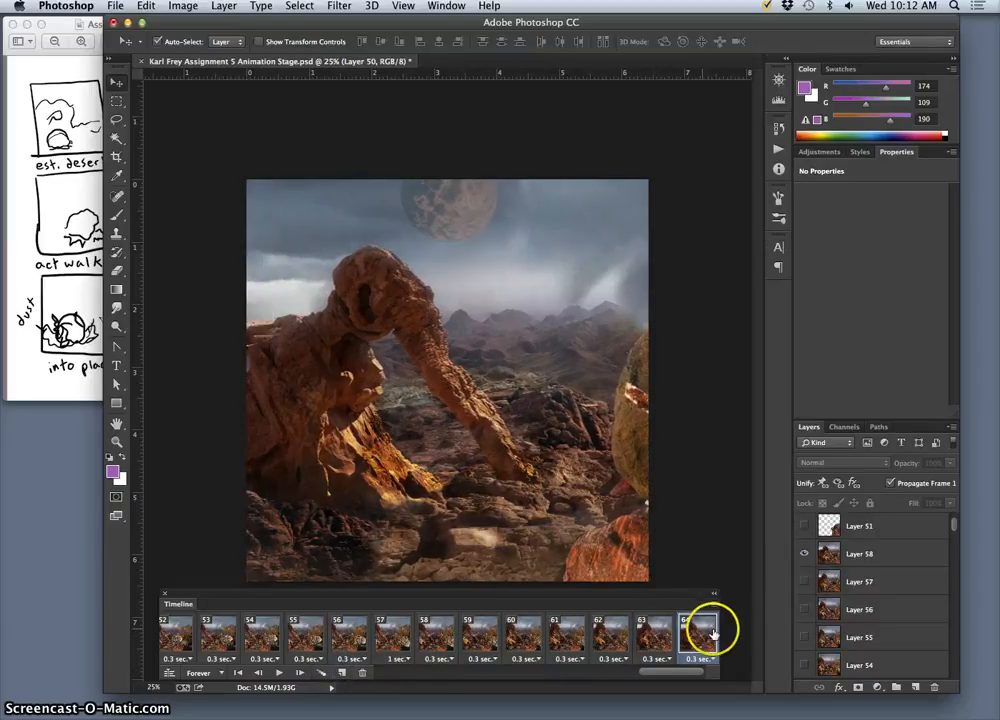
click(648, 640)
click(688, 637)
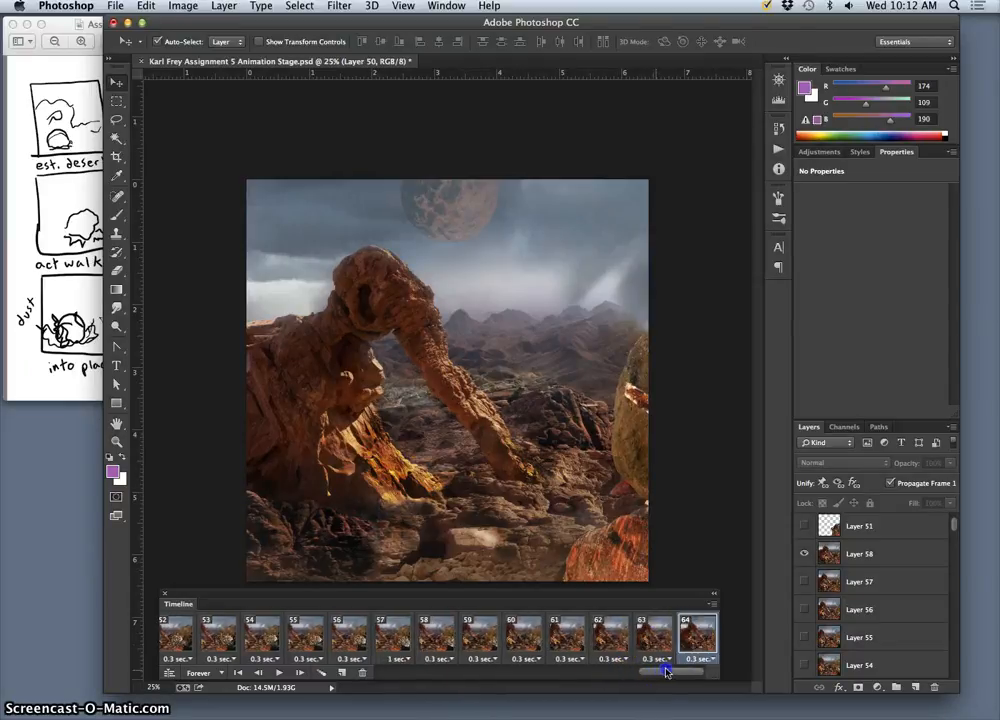
- Review the scene's movement by going back from frame 62 to frame 58
drag(655, 672, 677, 669)
click(614, 647)
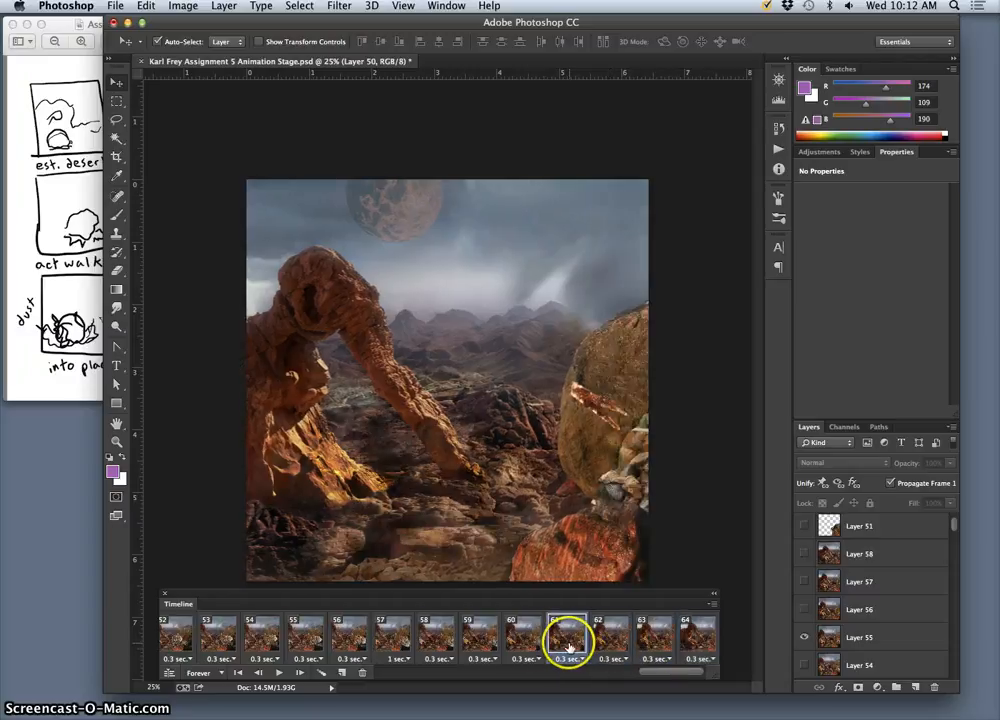
click(524, 638)
click(437, 638)
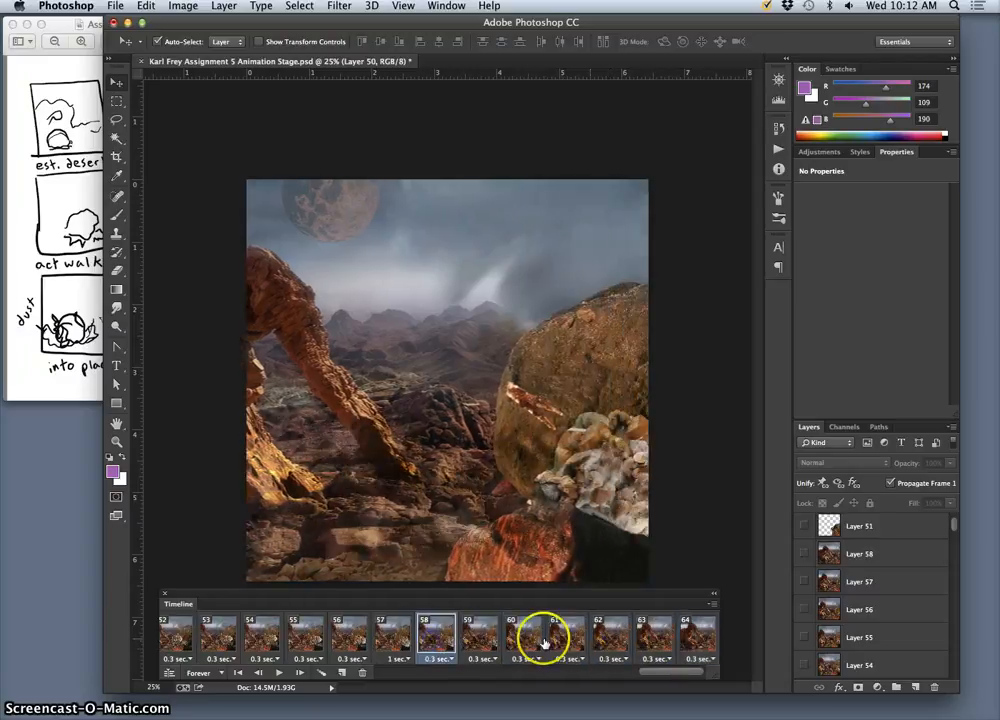
- Place a vertical guide at the near edge of the big boulder in frame 64, about 5.8 in across, and check it against frame 60
click(698, 636)
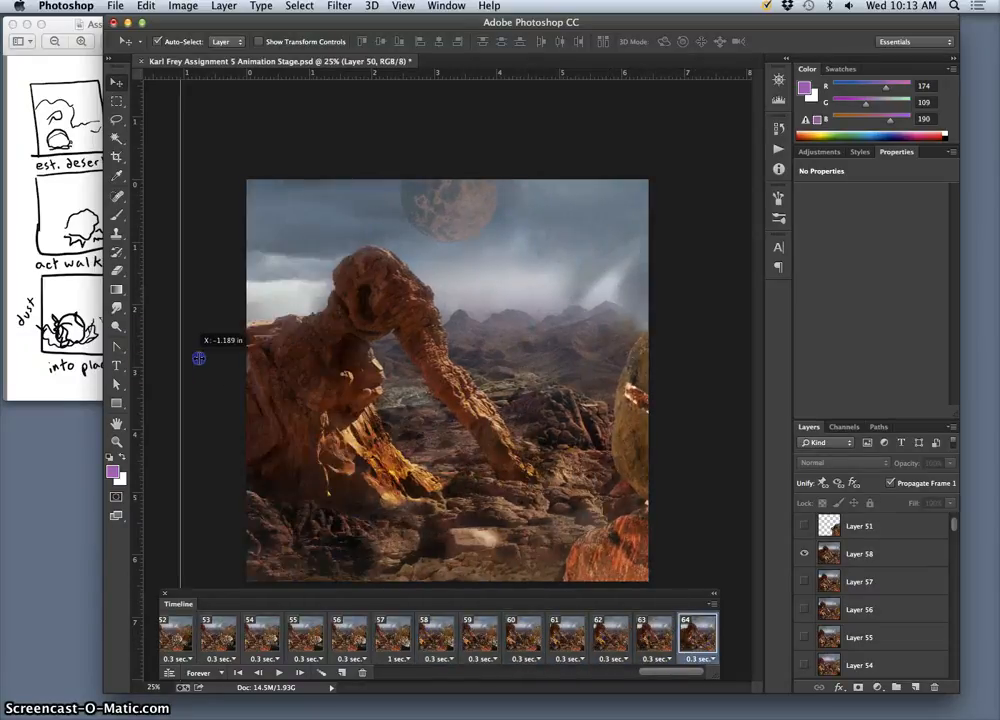
drag(199, 358, 611, 365)
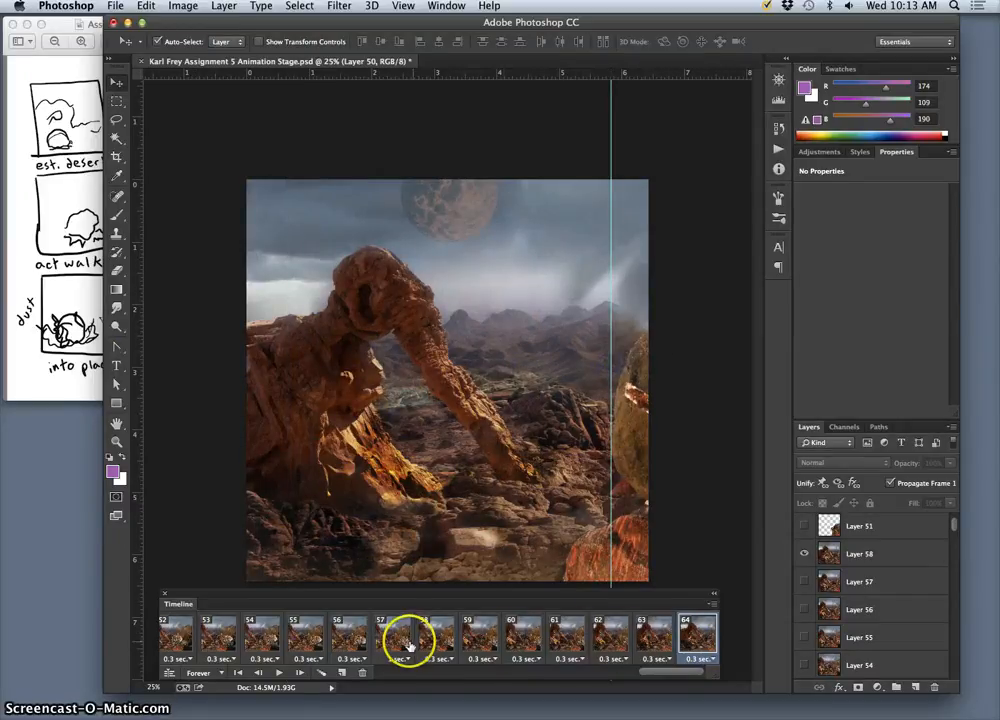
click(522, 638)
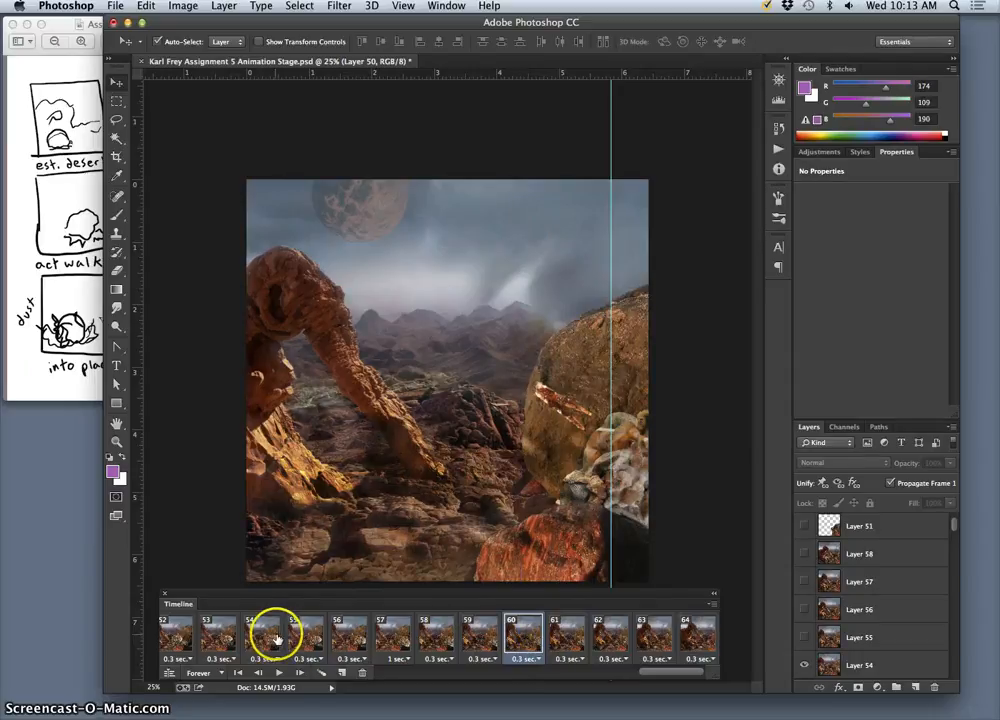
- Check frames 38 to 40 against the guide for the matching boulder position and select frame 40
scroll(268, 632, left, 5)
click(270, 638)
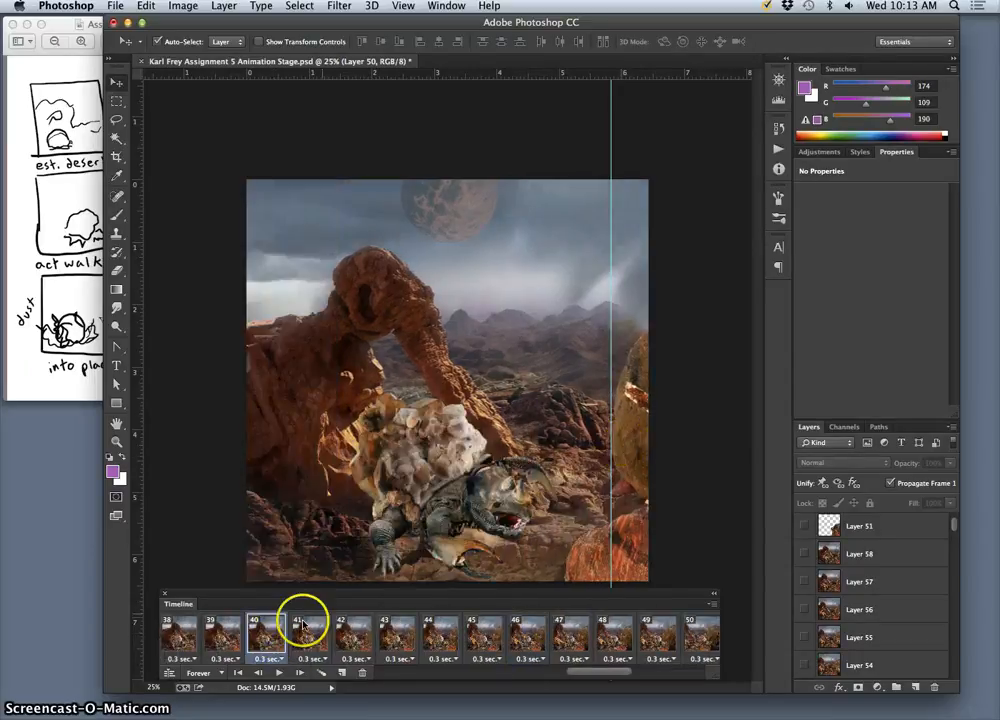
click(237, 630)
click(185, 640)
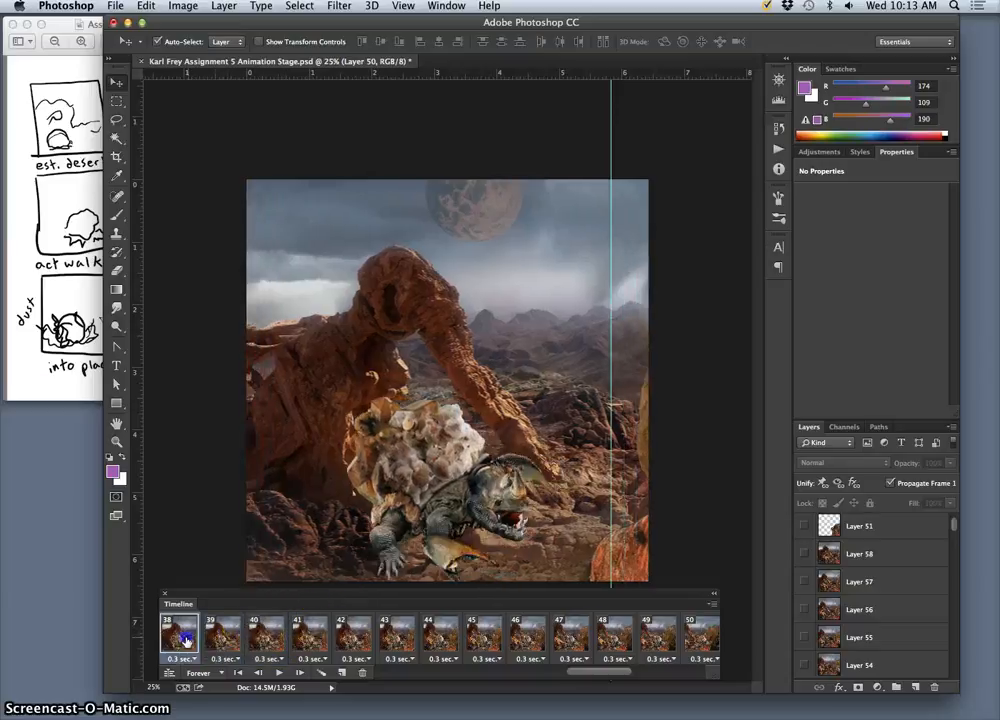
click(262, 637)
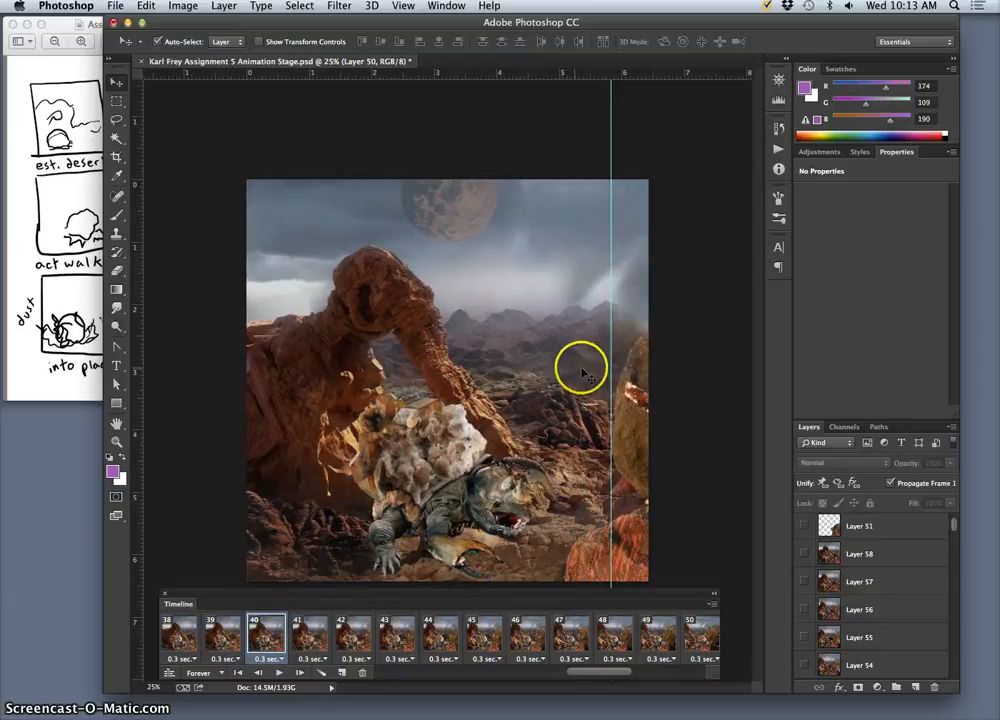
- Extend the frame selection from frame 40 back to frame 1 and copy these frames
scroll(266, 643, left, 3)
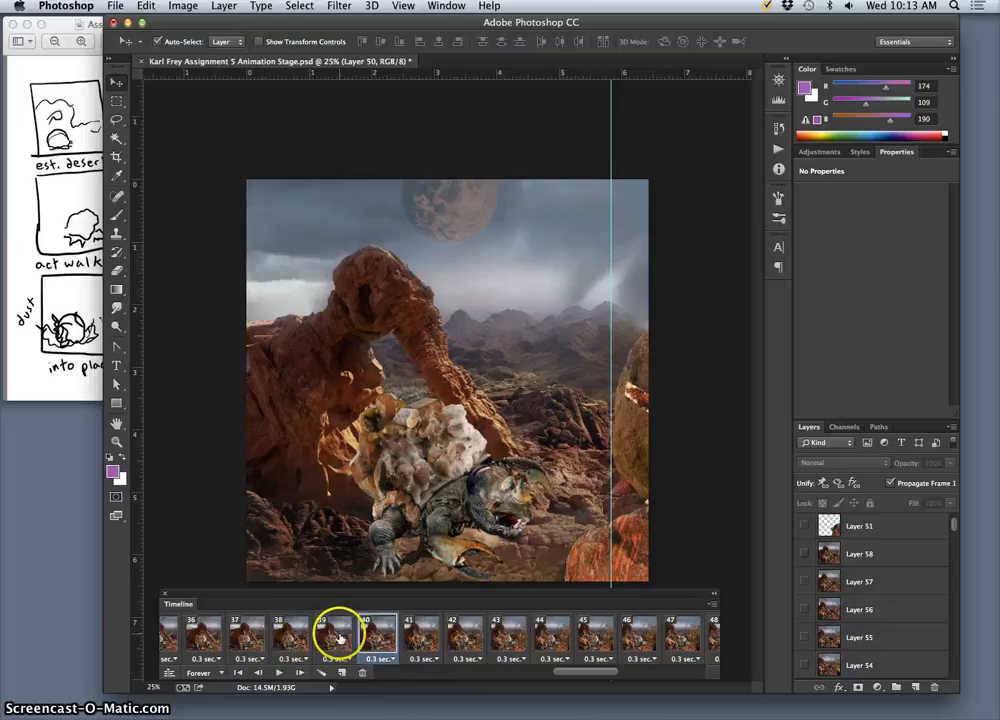
scroll(337, 640, left, 10)
scroll(337, 638, left, 5)
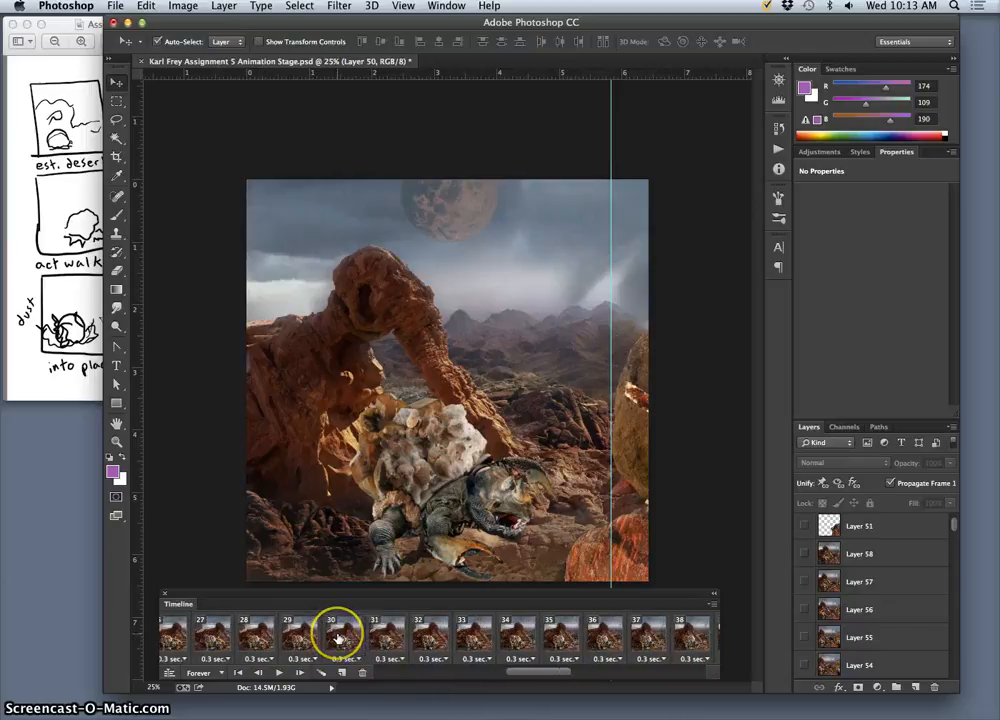
scroll(337, 638, right, 8)
scroll(337, 638, left, 4)
scroll(337, 638, left, 12)
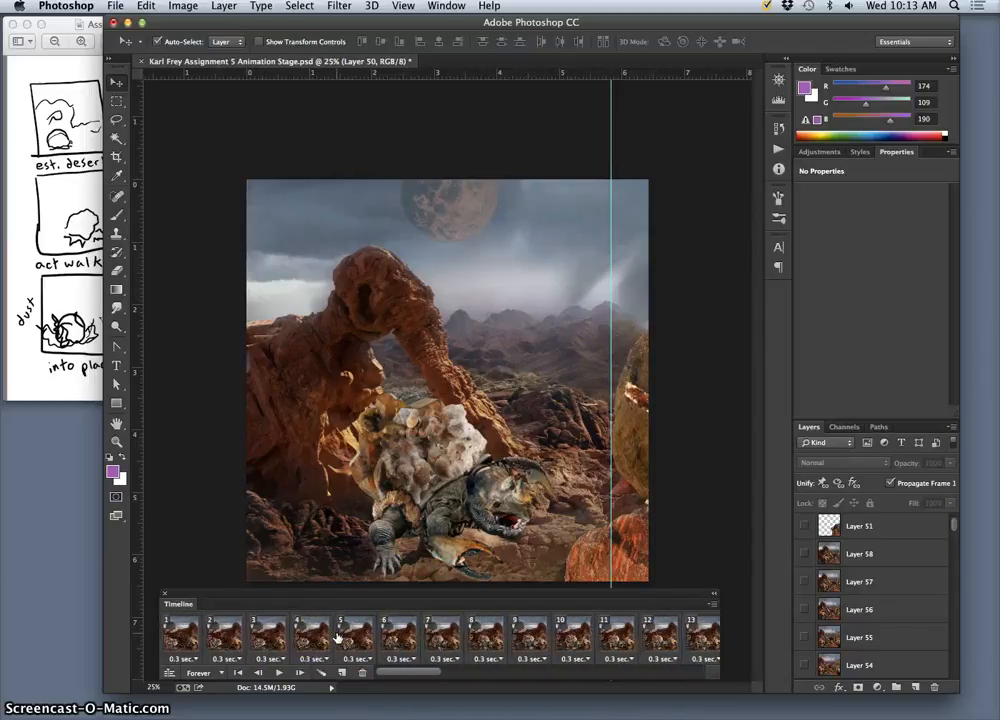
shift+click(193, 638)
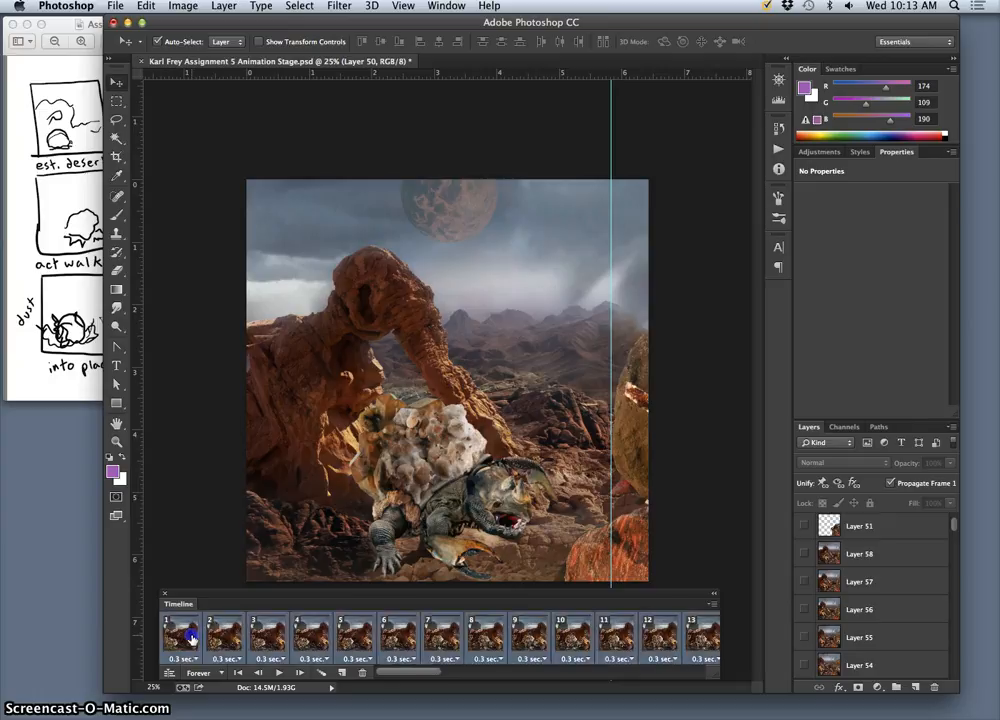
scroll(419, 632, right, 15)
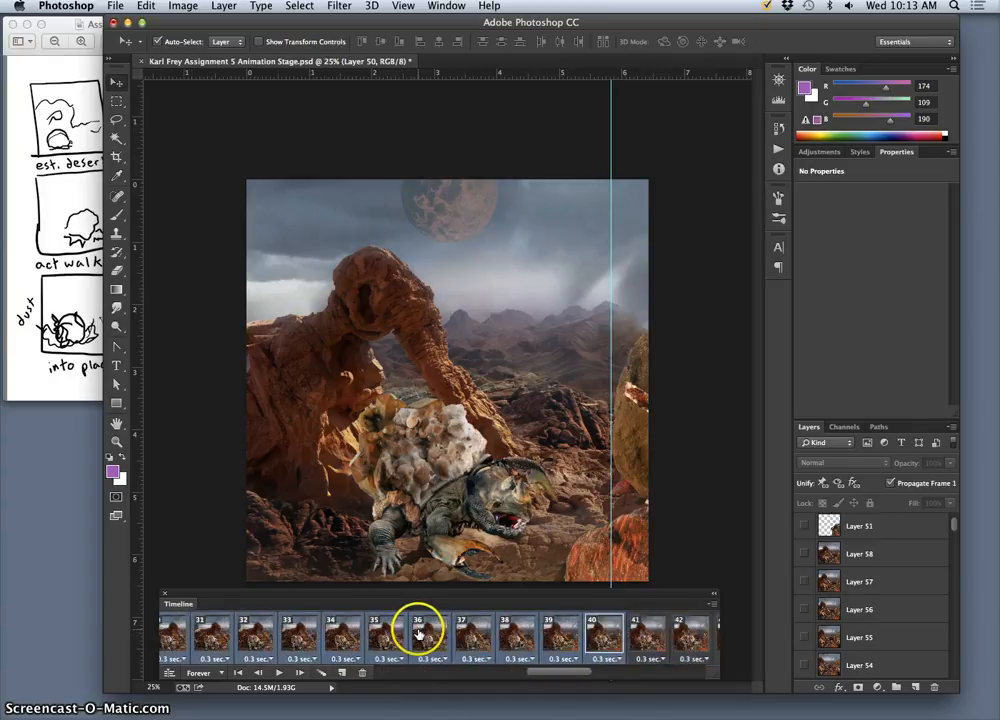
scroll(418, 632, right, 3)
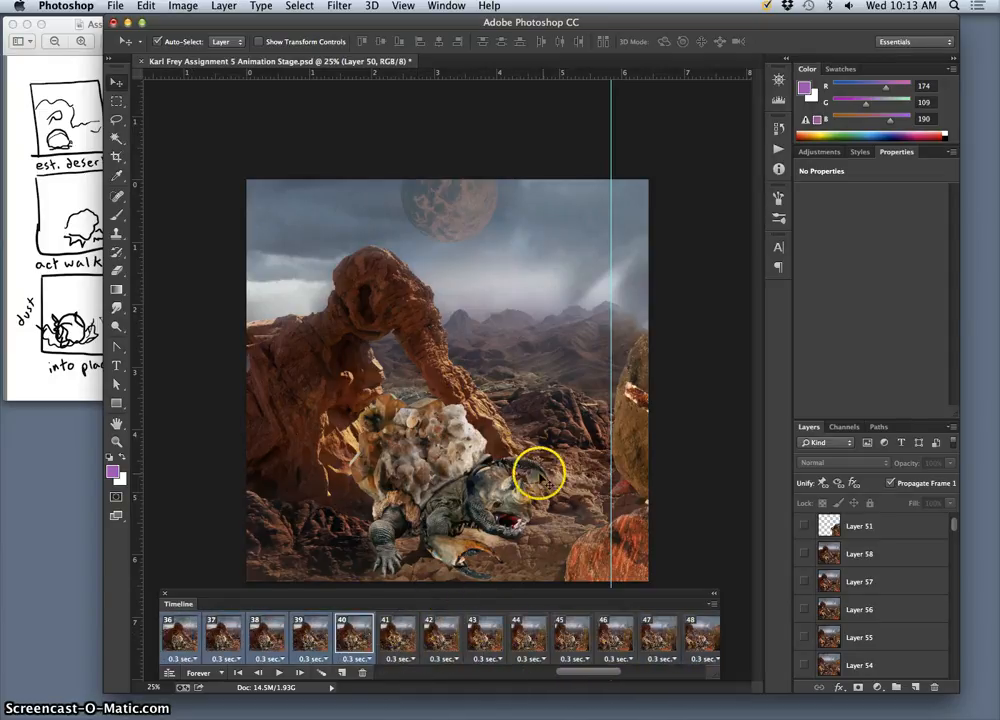
click(714, 606)
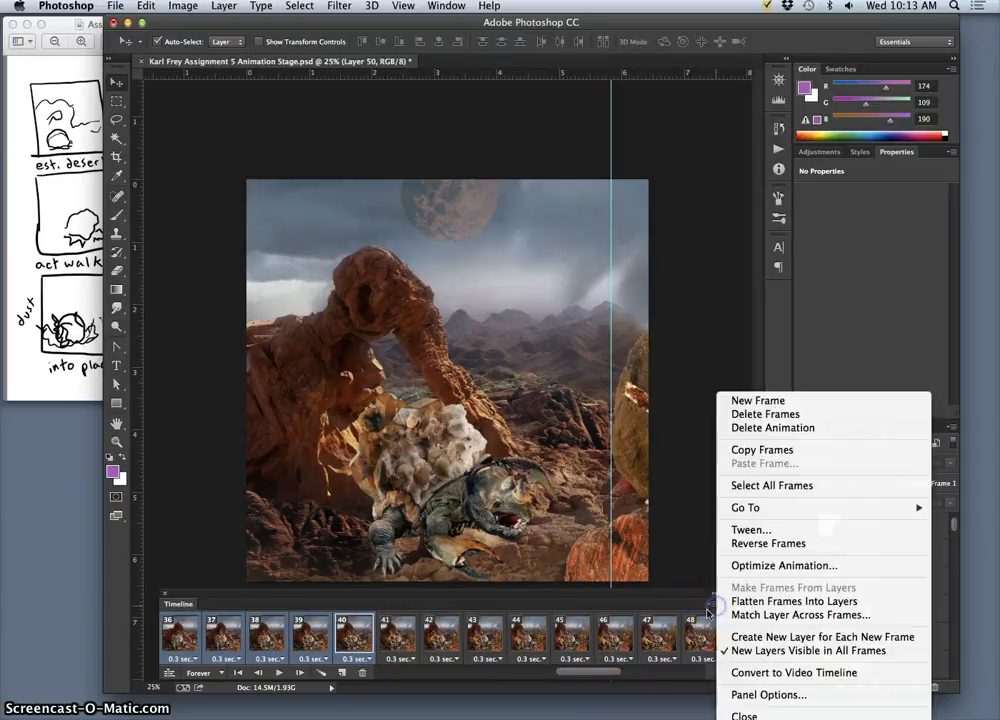
click(728, 449)
- Paste the copied frames after frame 64, using Paste After Selection without linking the added layers
scroll(576, 622, right, 5)
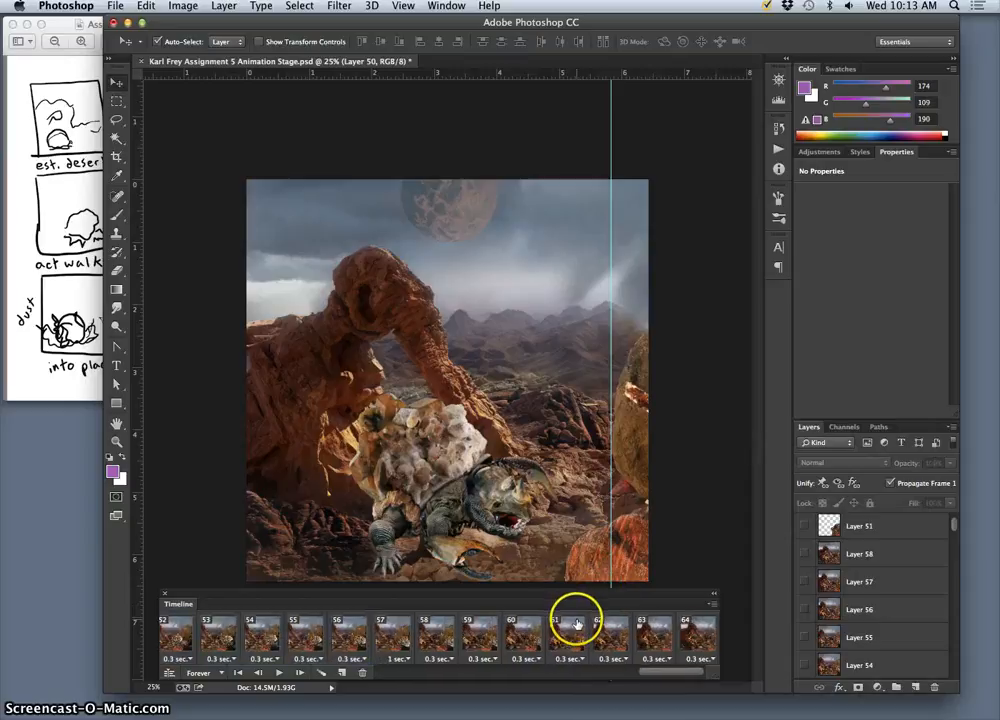
click(697, 632)
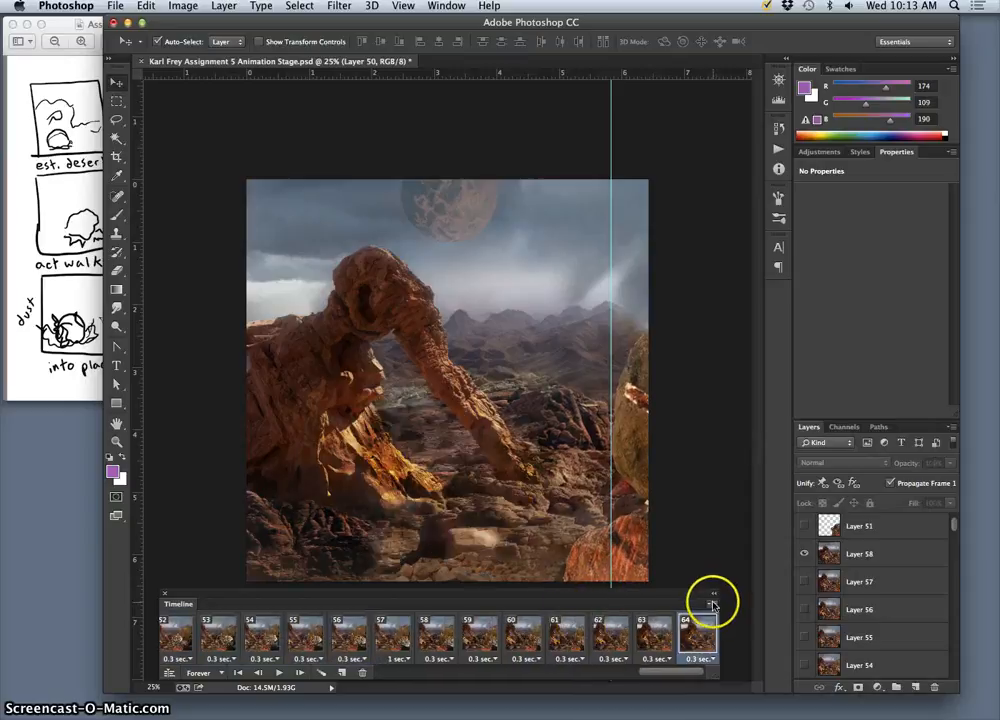
click(714, 606)
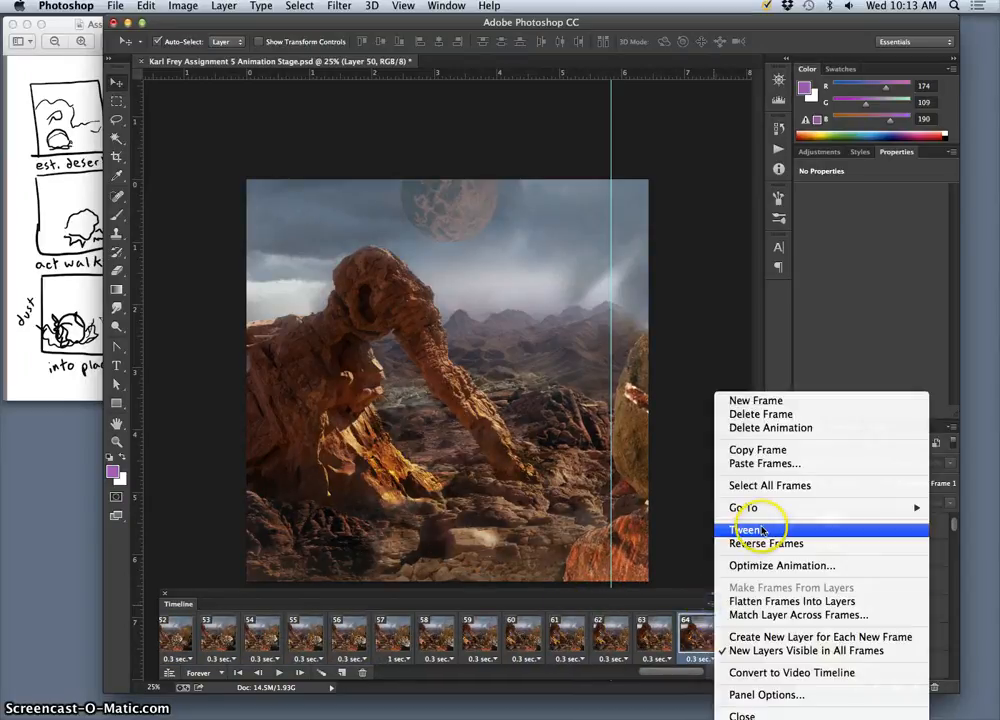
click(755, 464)
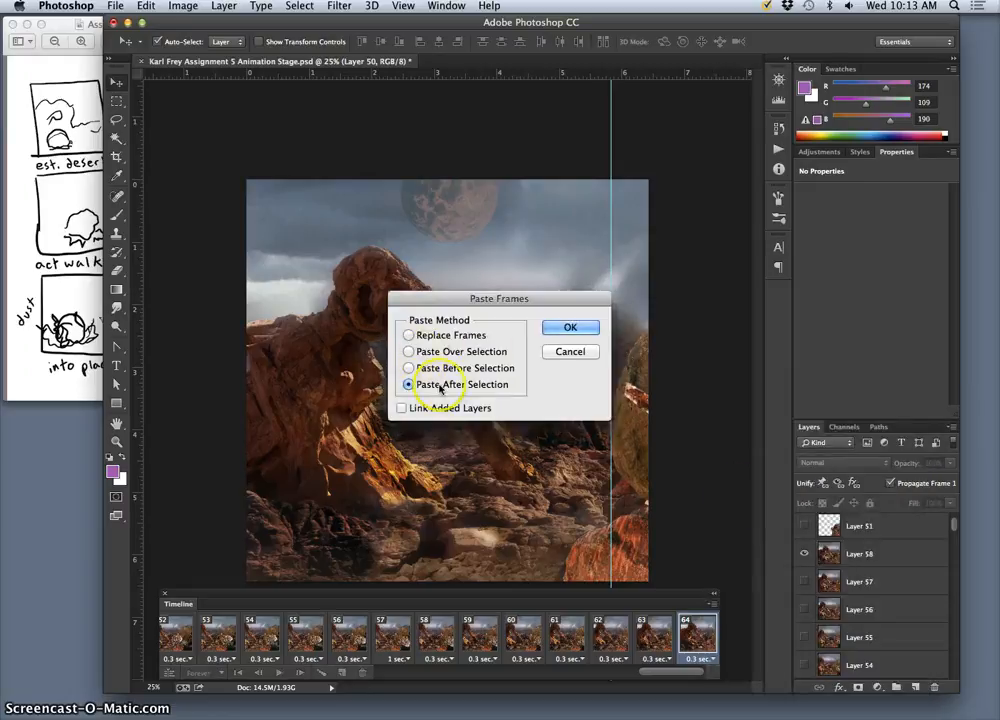
click(578, 328)
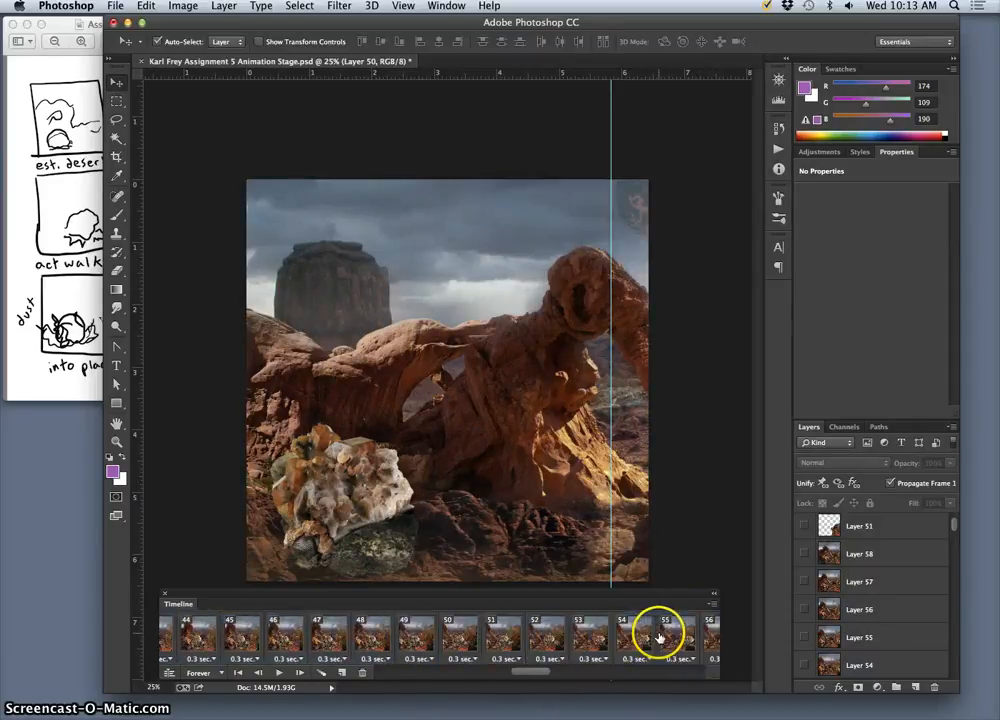
- Compare frame 64 with the first pasted frame, frame 65
click(619, 638)
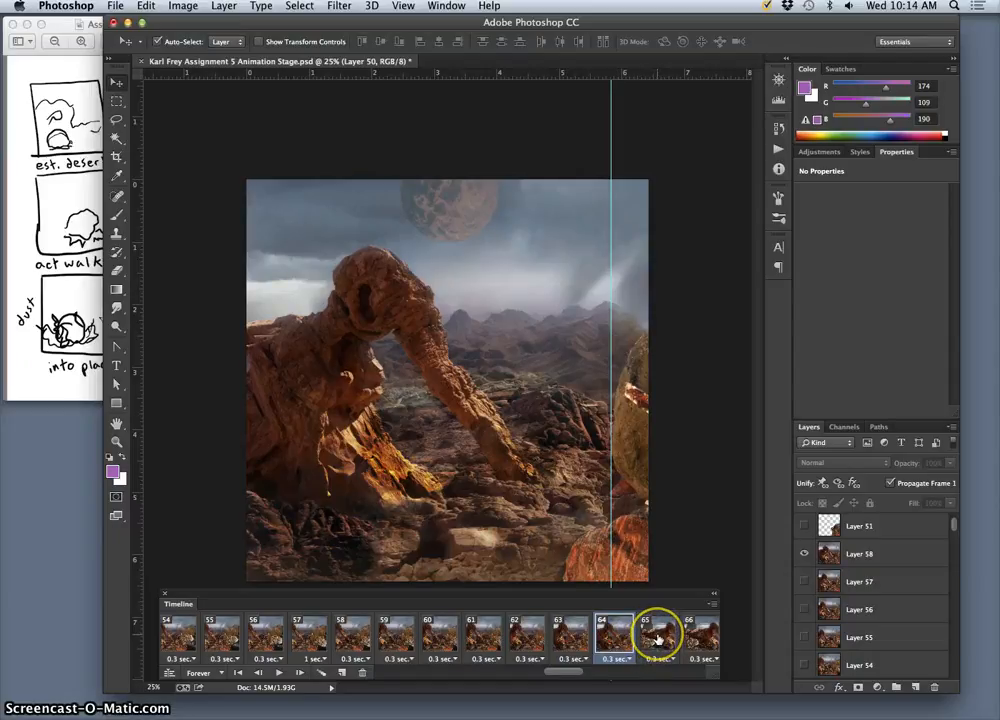
click(659, 638)
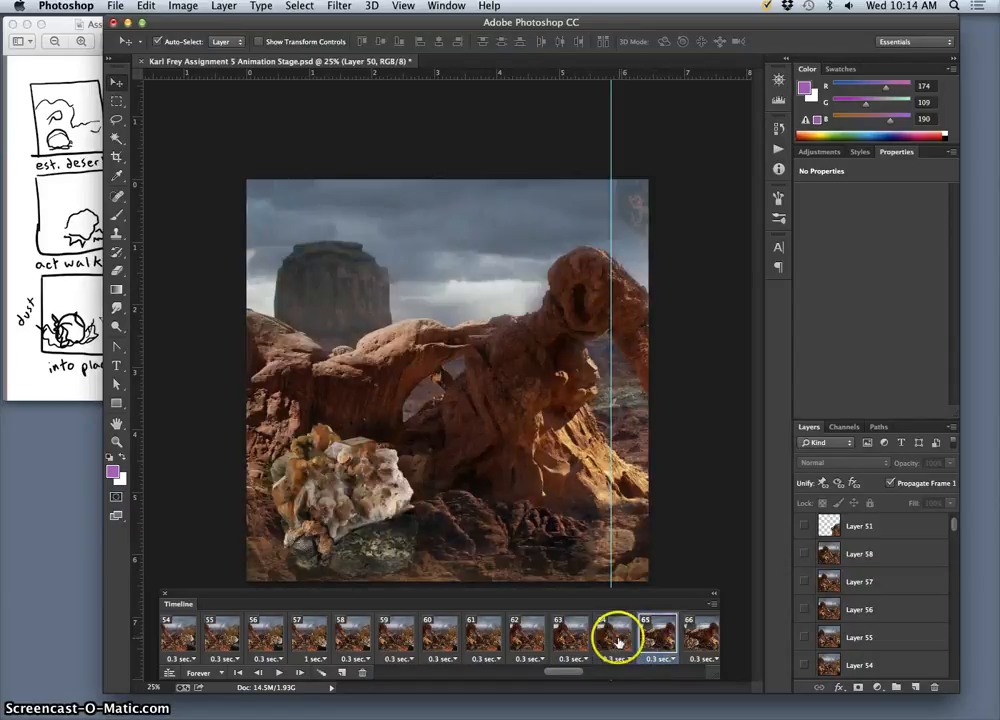
click(619, 640)
click(655, 640)
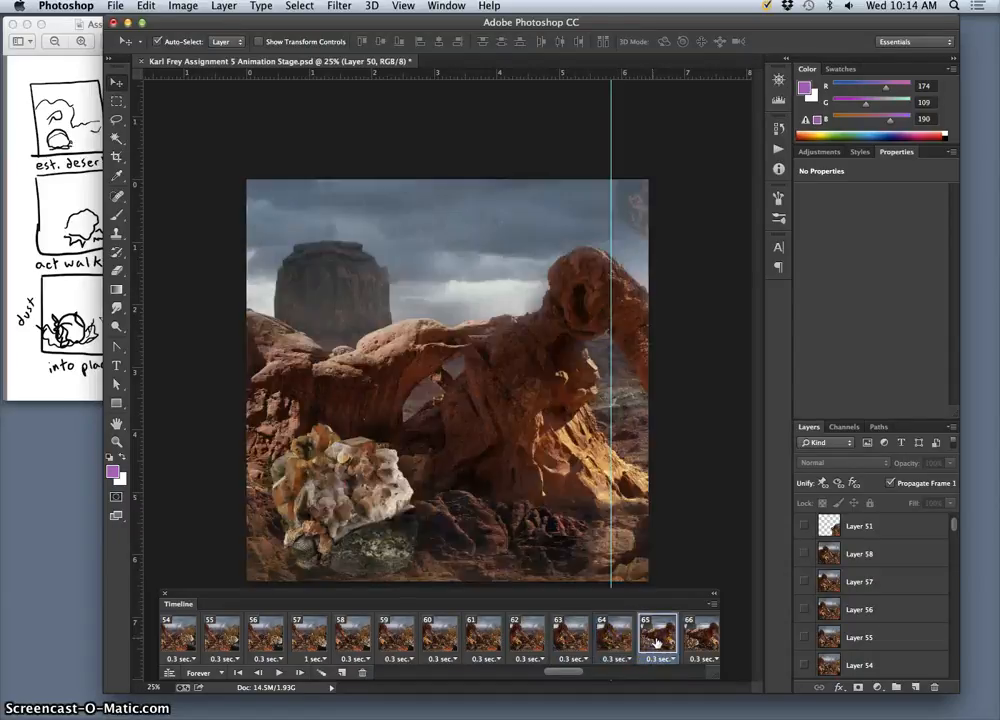
click(619, 640)
- Select the pasted frames 65 to 104 and reverse their order
click(657, 640)
scroll(655, 640, right, 10)
click(651, 640)
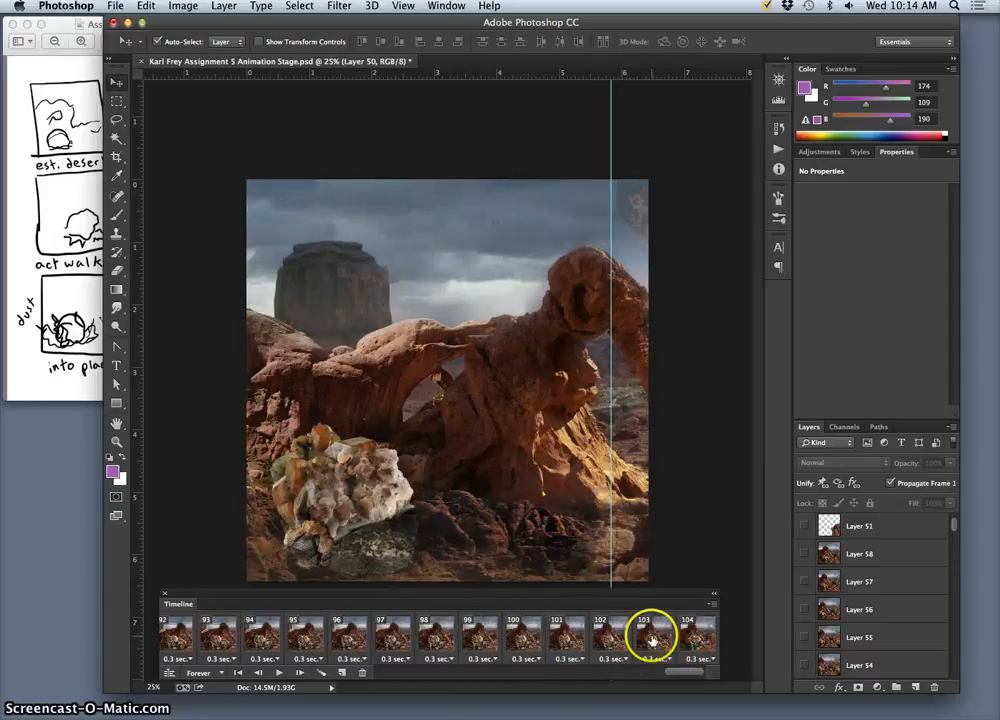
shift+click(701, 638)
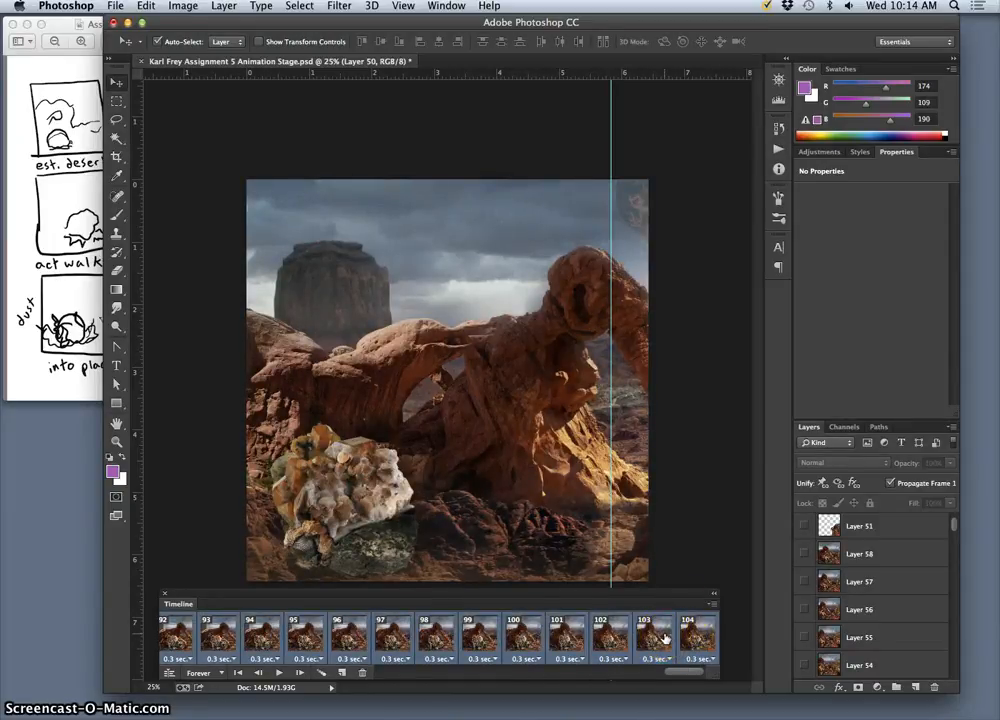
click(711, 604)
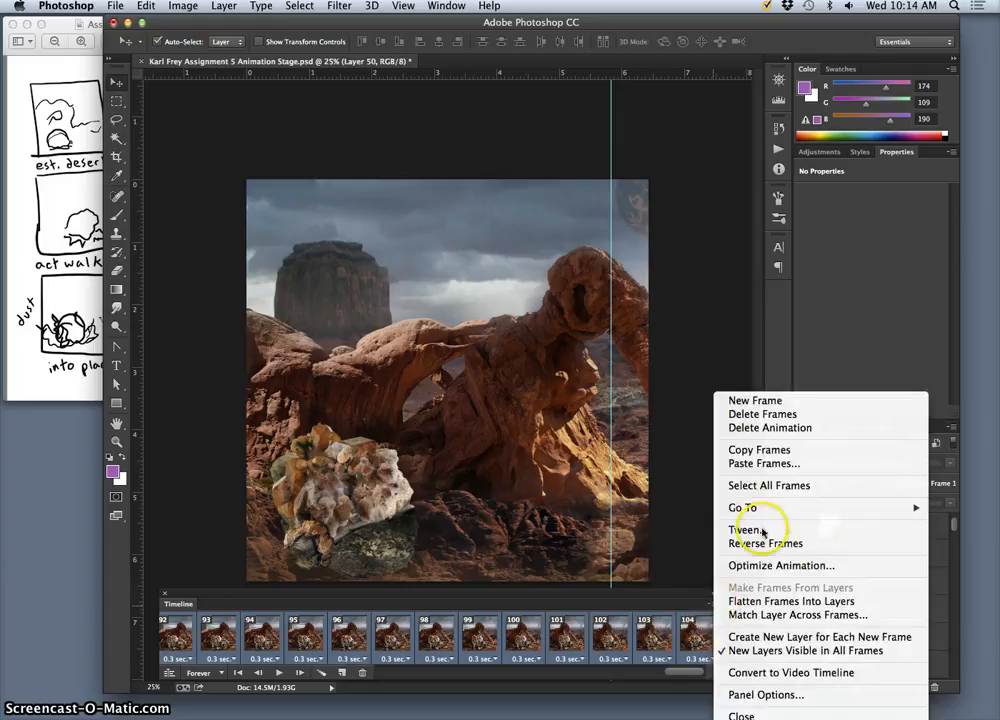
click(765, 543)
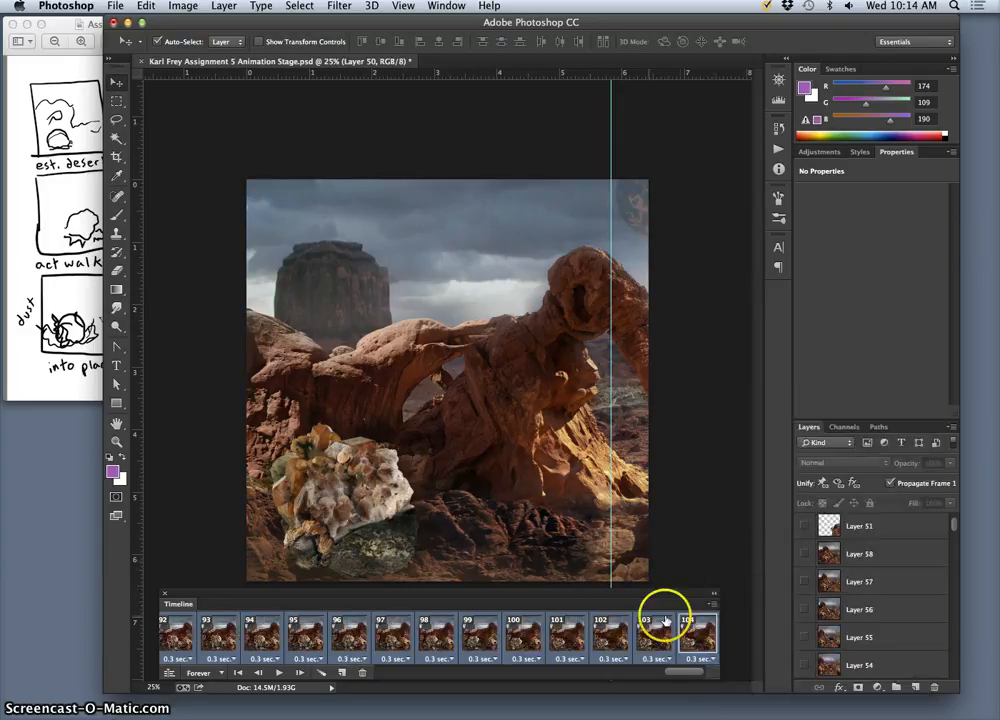
- Review the transition into the reversed frames by viewing frames 64 to 67 and frames 61 to 65
drag(683, 670, 566, 658)
click(565, 646)
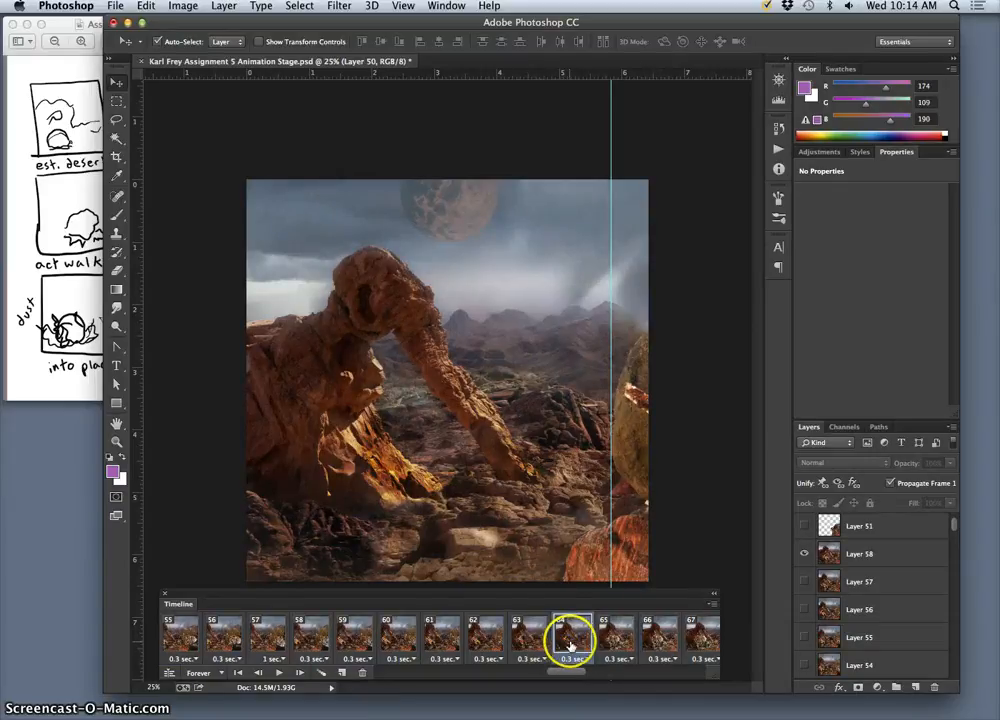
click(623, 641)
click(670, 638)
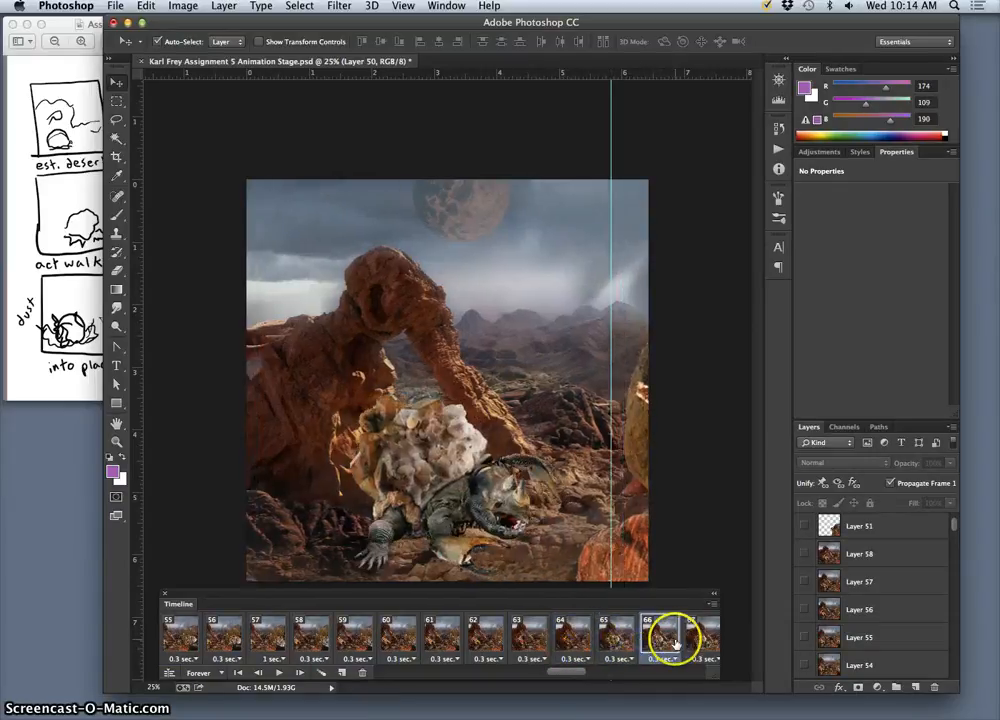
click(703, 642)
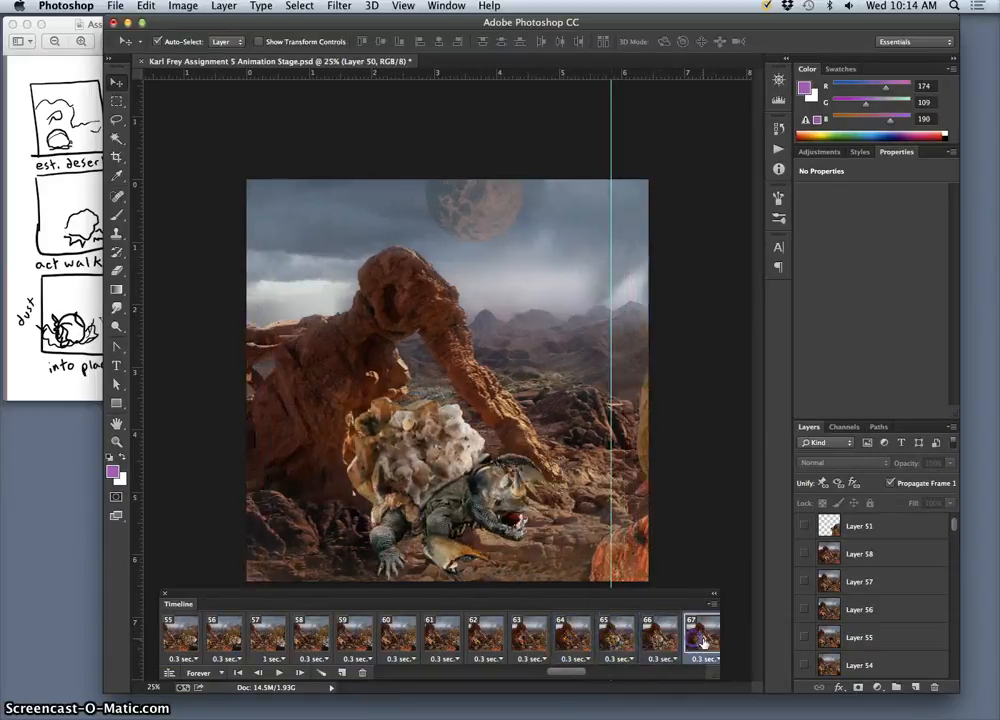
click(430, 641)
click(489, 641)
click(530, 641)
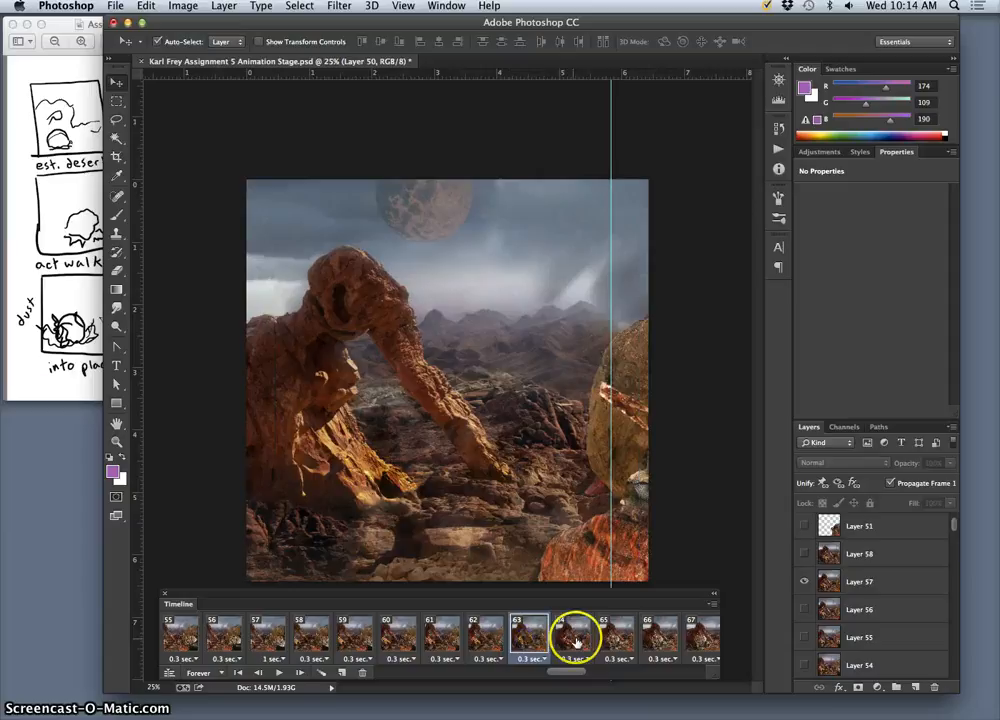
click(576, 642)
click(601, 641)
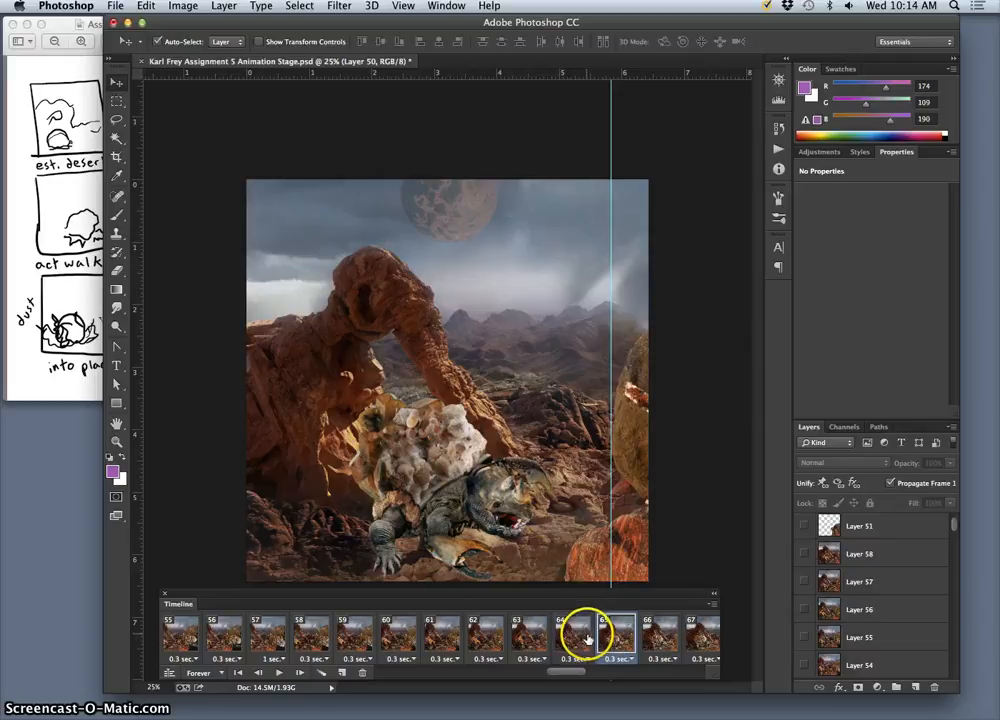
- Examine the layer stack of frame 65, from the numbered layers down to the background plates in the Backdrop group
scroll(587, 640, right, 2)
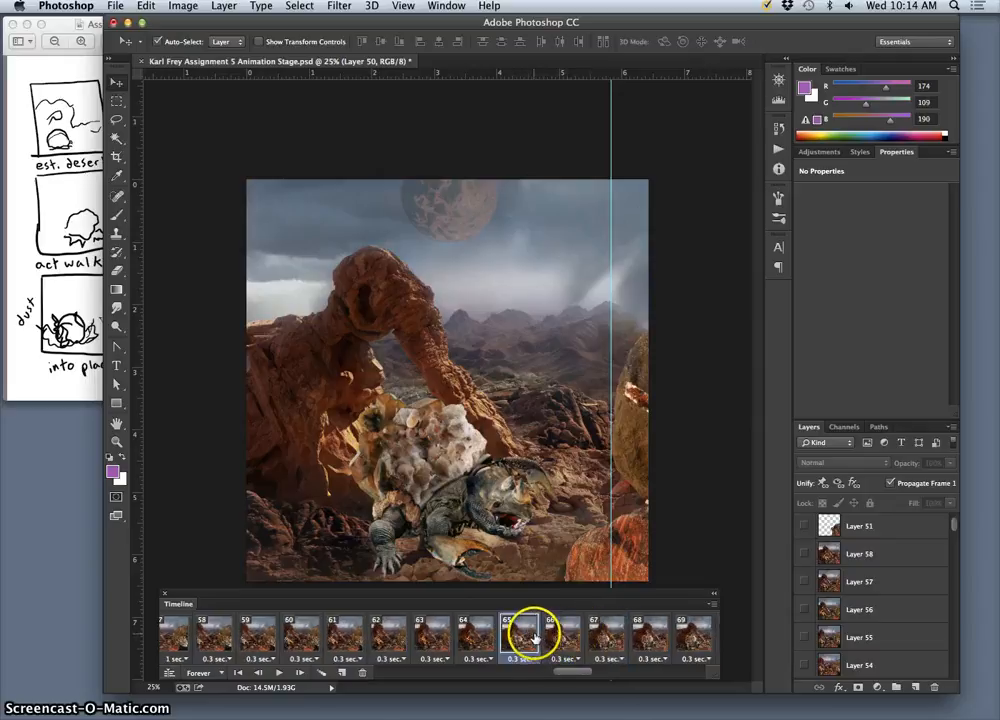
scroll(820, 633, down, 10)
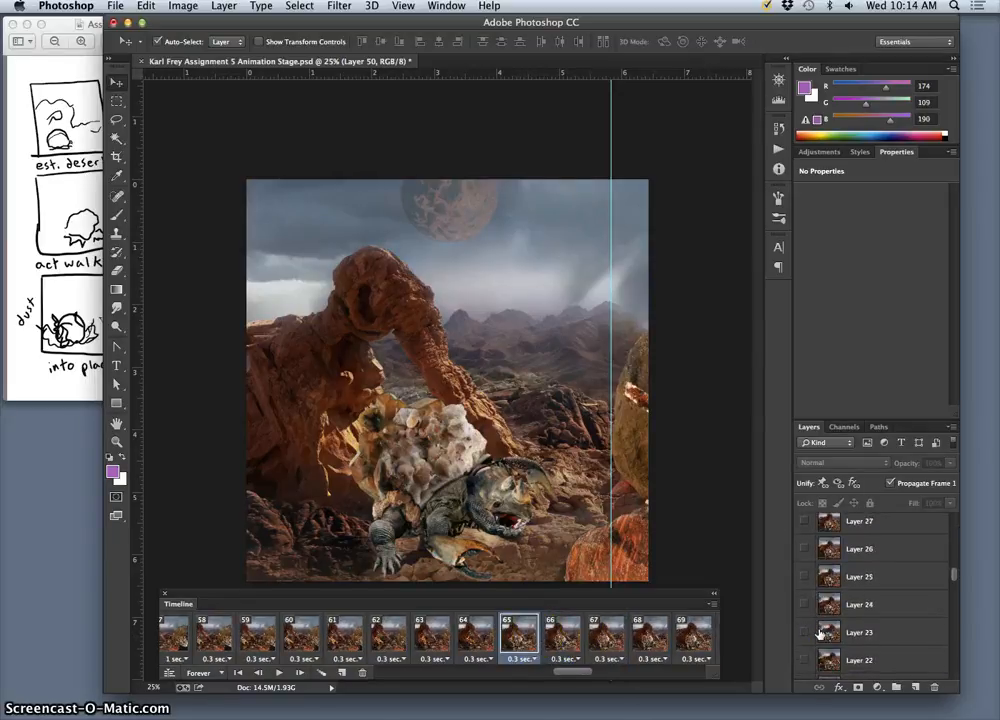
scroll(820, 633, up, 3)
scroll(820, 633, down, 14)
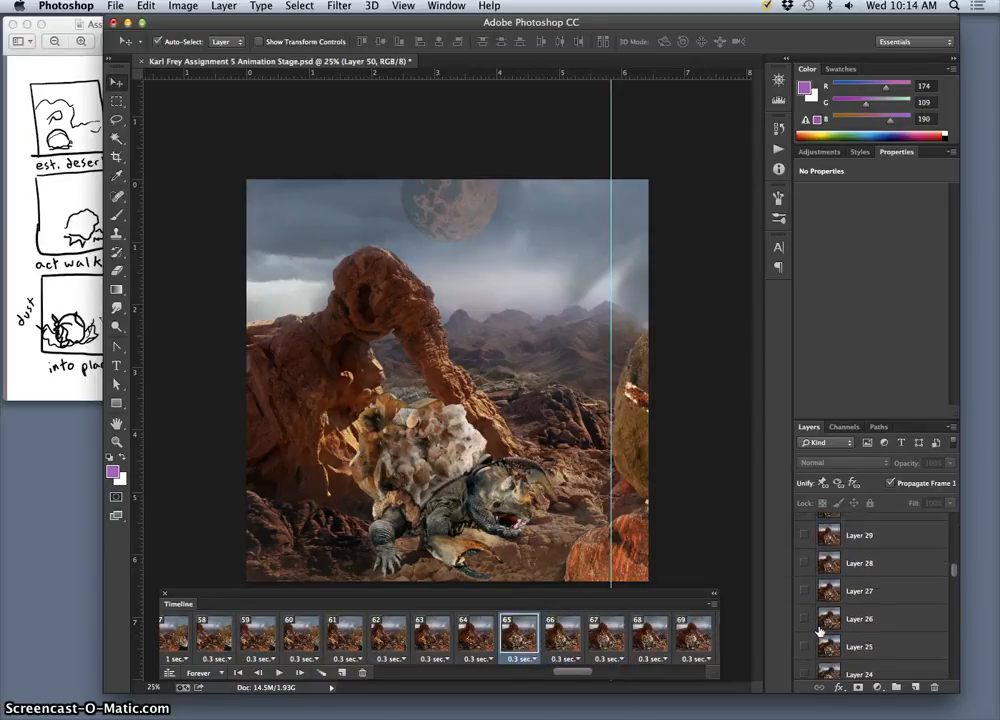
scroll(820, 630, down, 2)
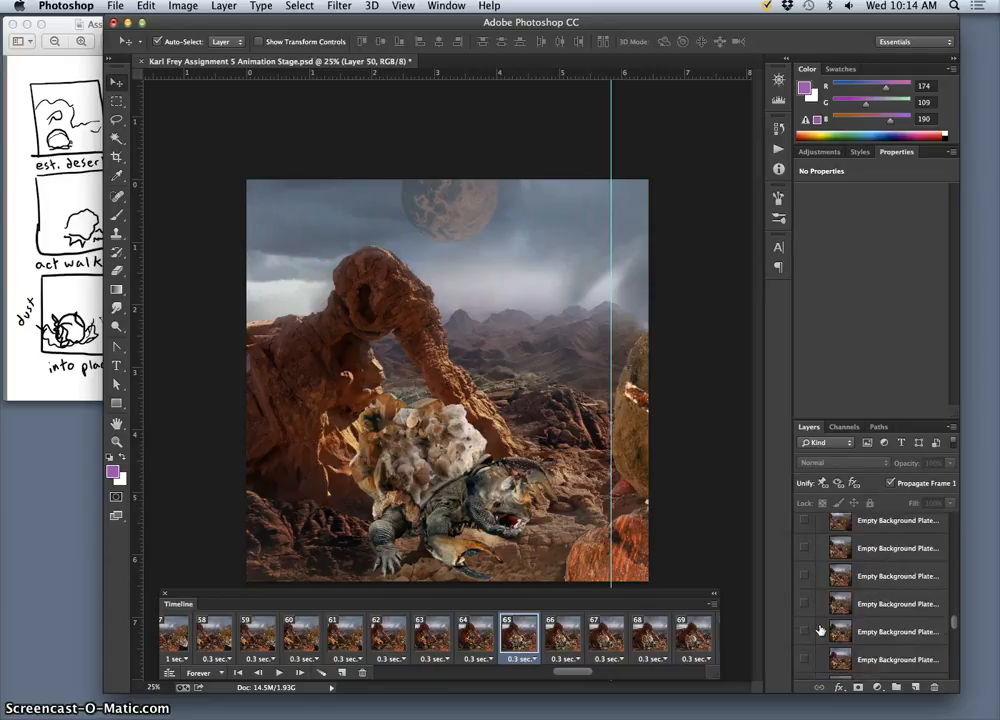
scroll(820, 630, up, 10)
scroll(820, 628, down, 4)
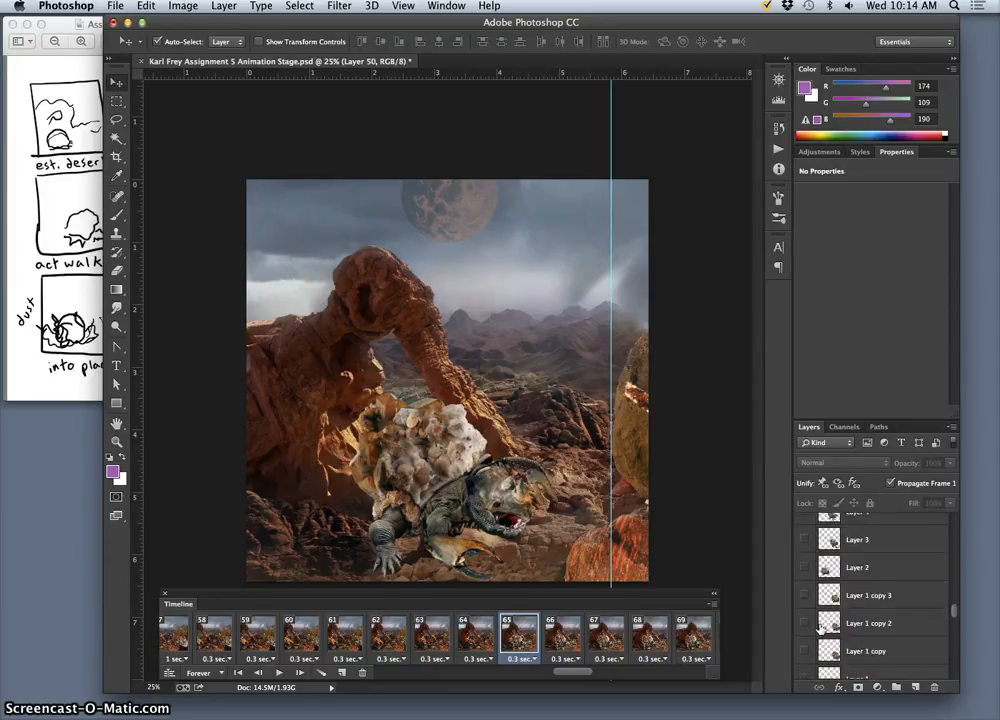
scroll(575, 640, right, 3)
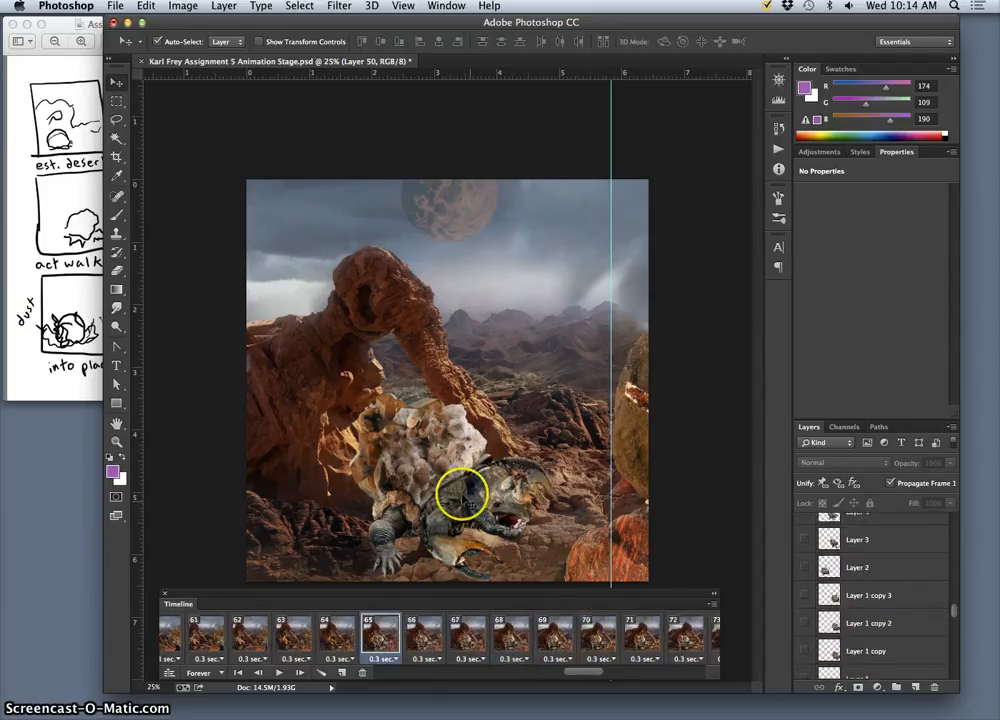
scroll(875, 642, down, 4)
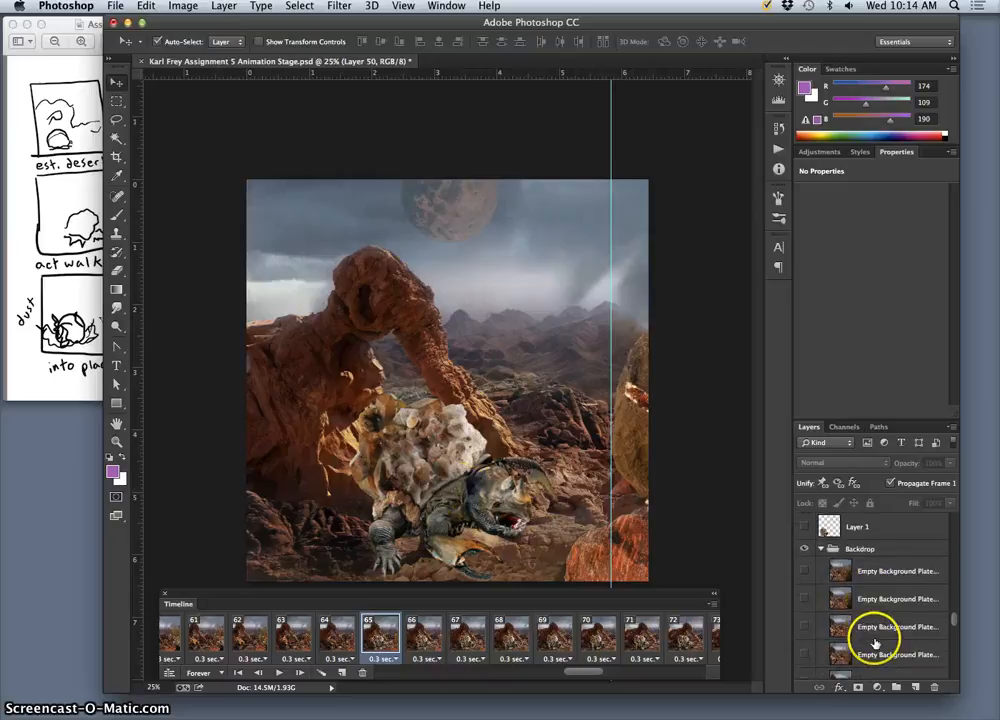
scroll(874, 643, down, 2)
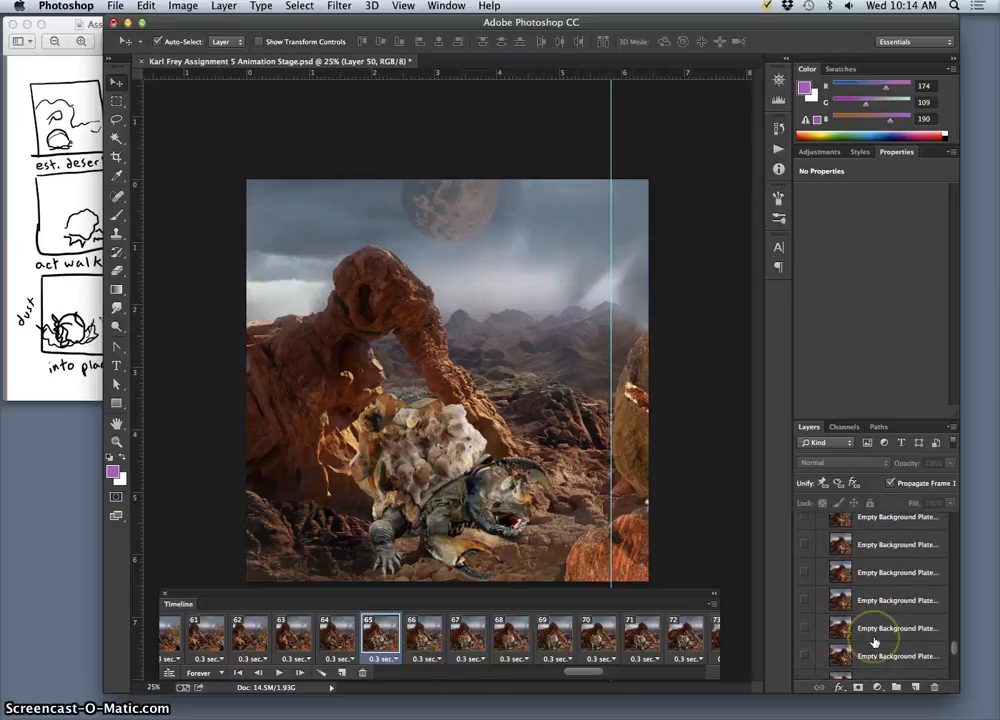
scroll(875, 642, down, 2)
scroll(875, 642, up, 4)
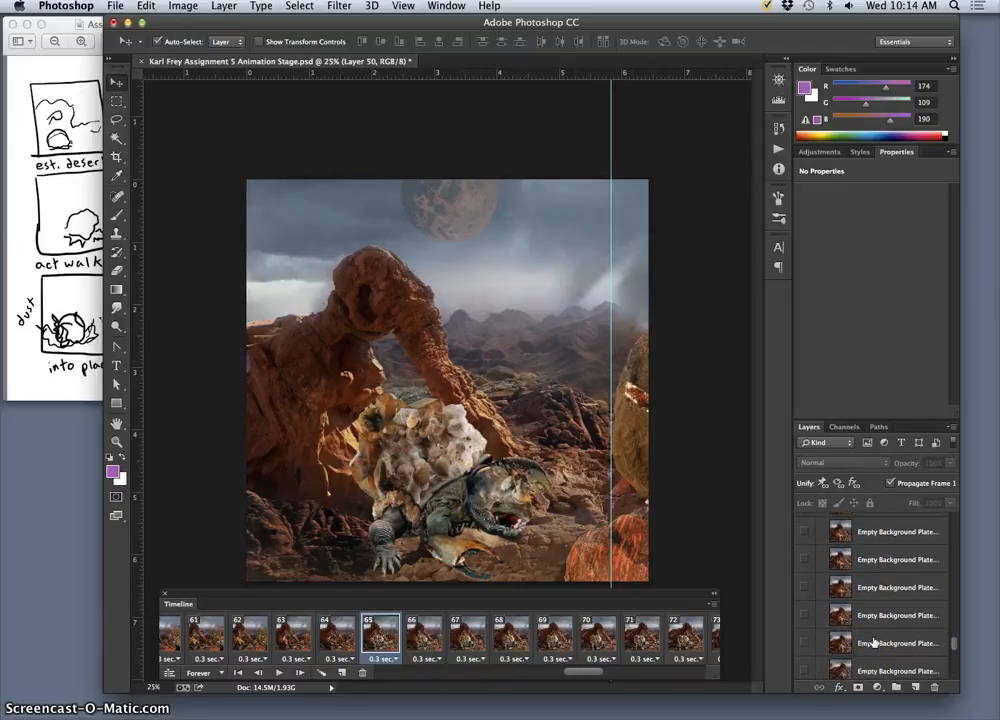
scroll(874, 642, up, 3)
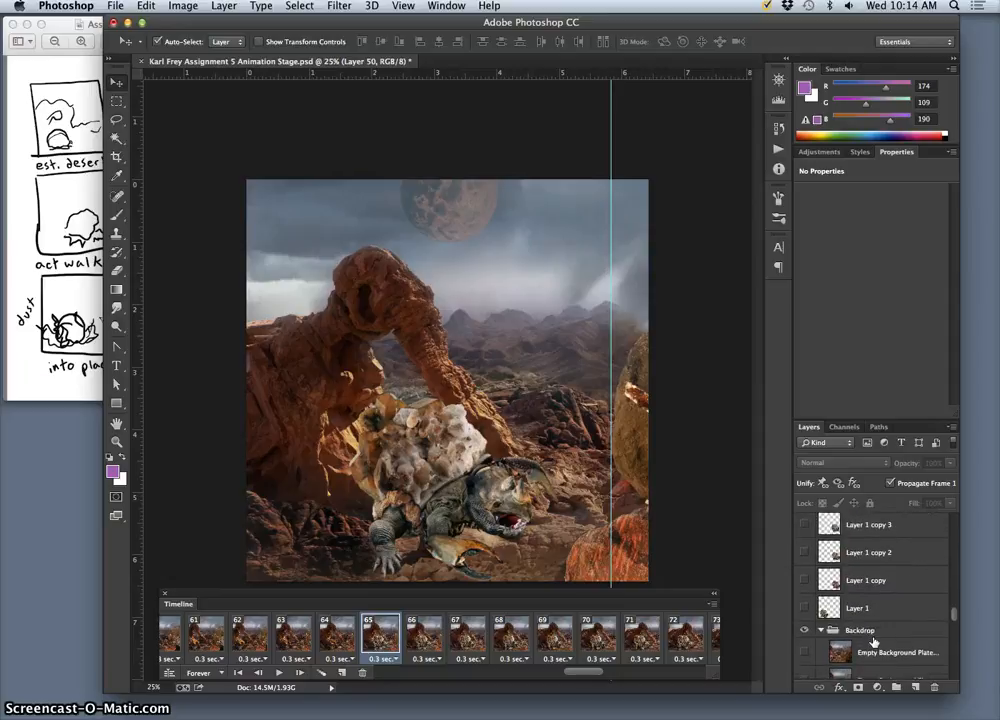
scroll(874, 642, down, 1)
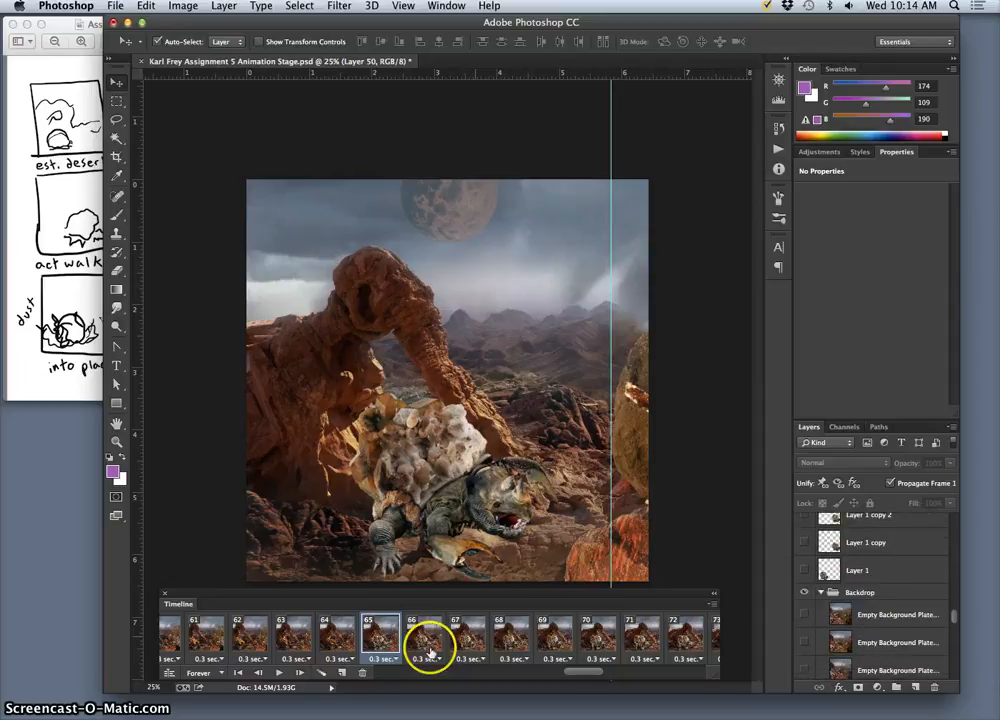
- Look over the pasted frames on the timeline and check frame 65's visible layers down to the Background layer
scroll(458, 640, right, 5)
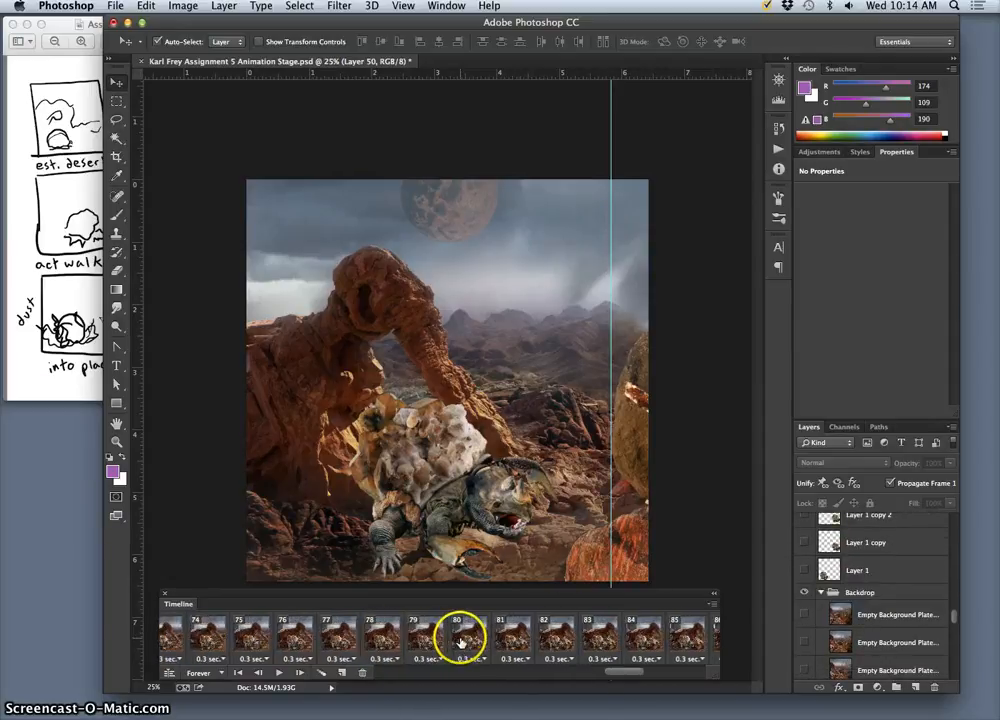
scroll(875, 565, up, 10)
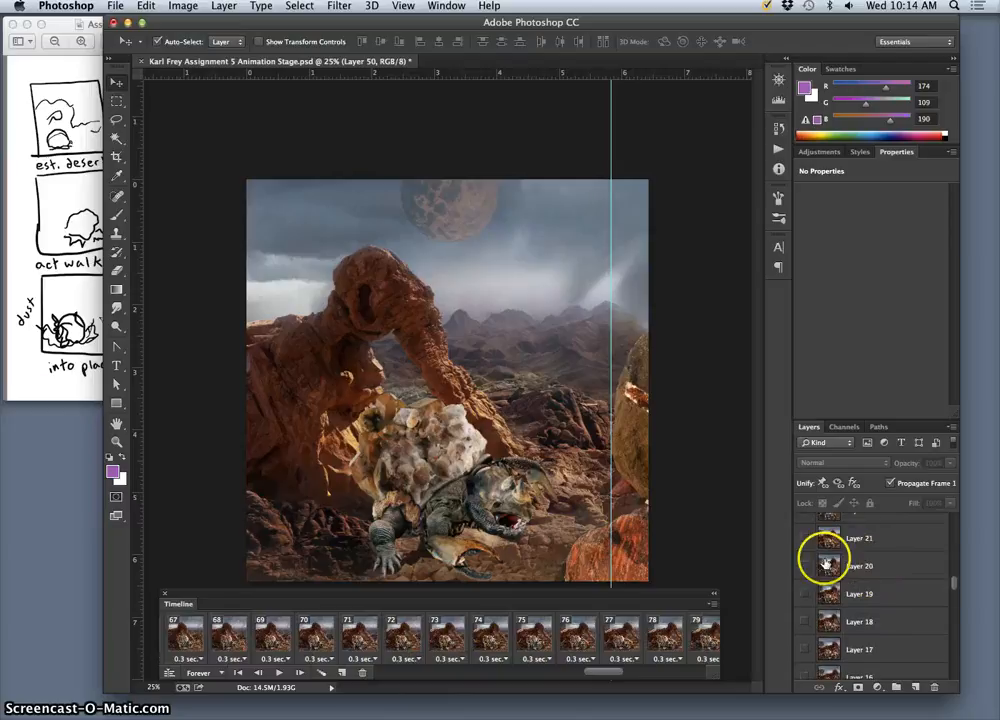
scroll(391, 640, left, 8)
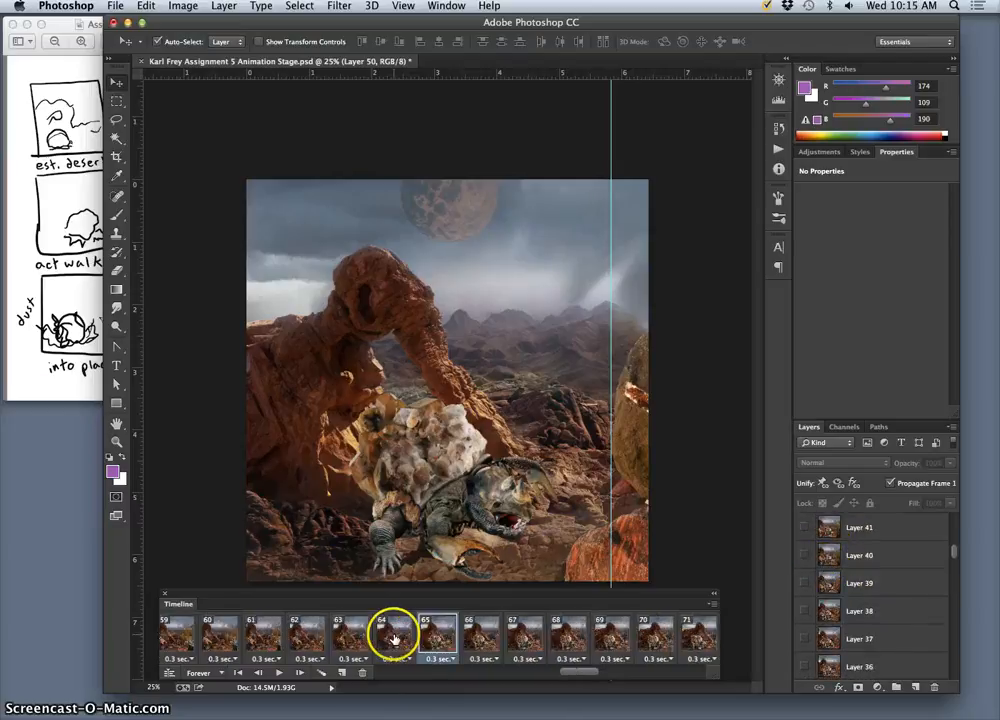
click(436, 635)
scroll(830, 625, down, 10)
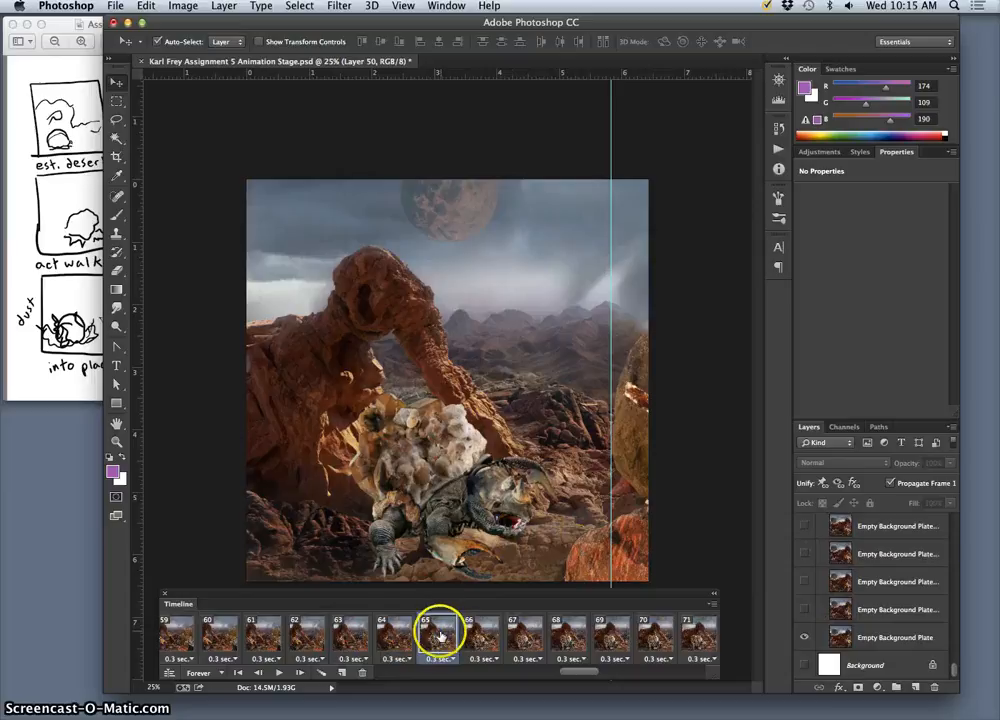
scroll(600, 625, right, 15)
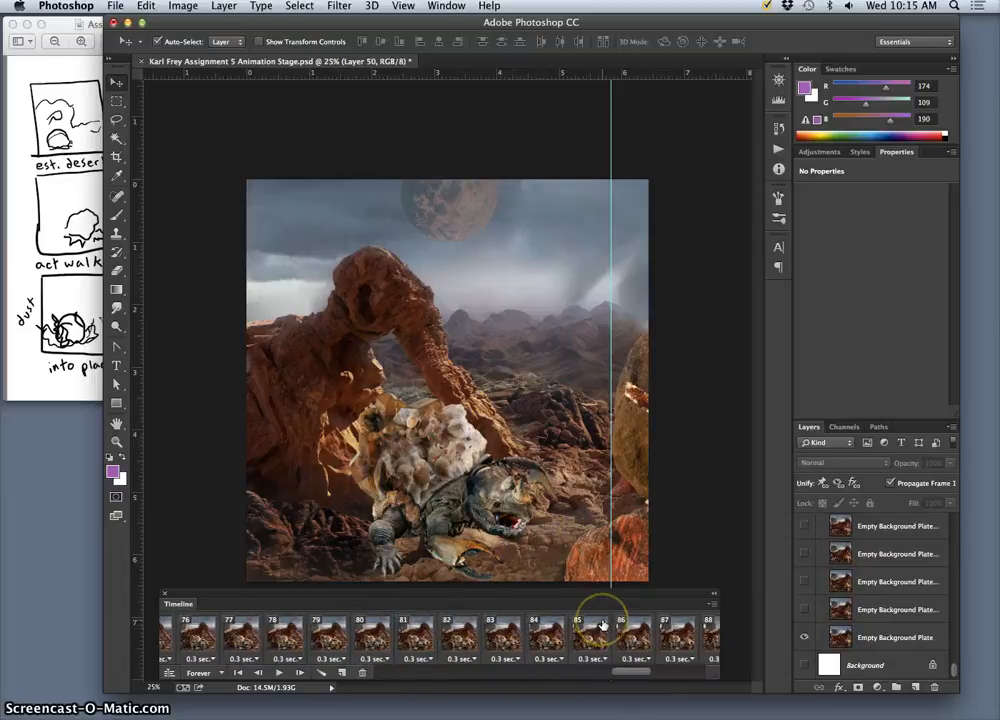
scroll(600, 626, left, 20)
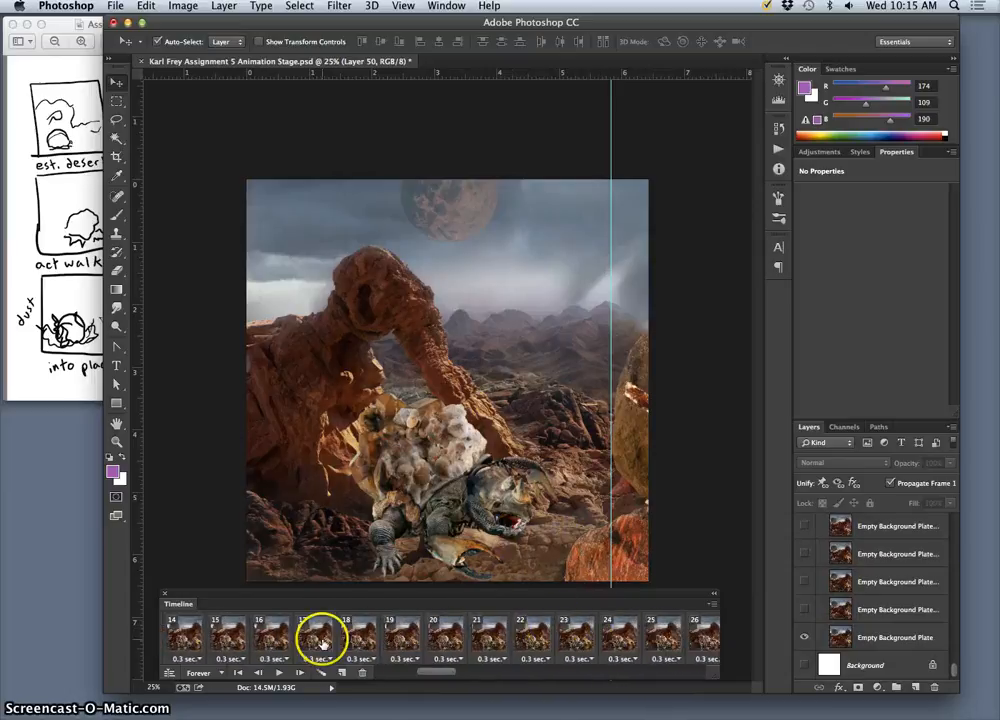
- Play the animation from frame 1 to review the whole sequence, including the reversed frames, and stop playback
click(180, 632)
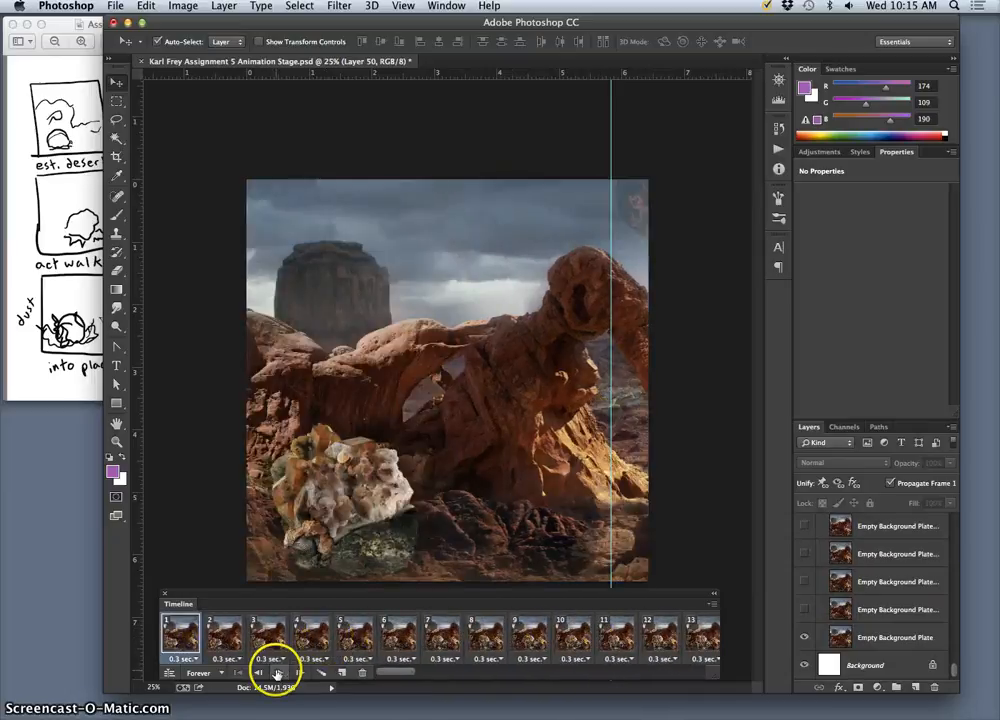
click(278, 672)
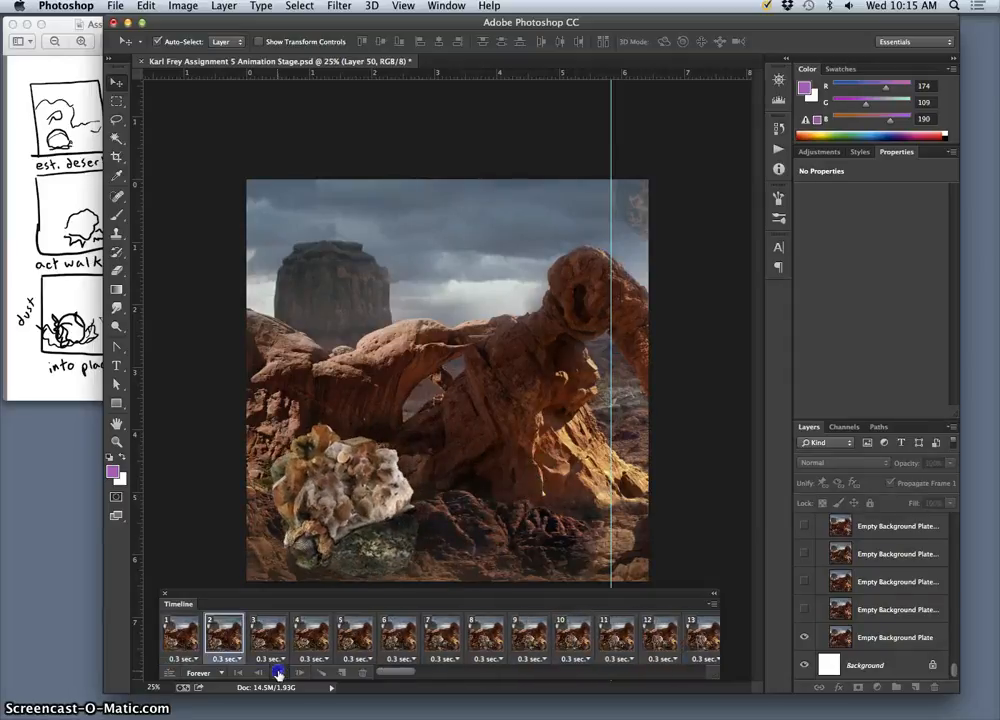
click(278, 673)
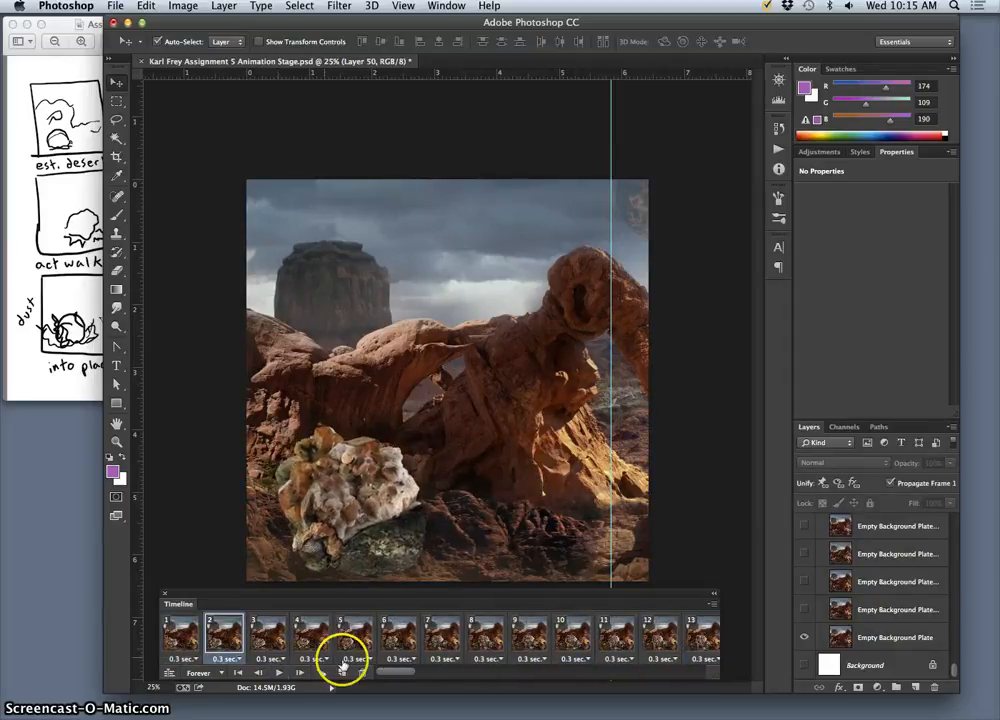
- Delete frames 65 to 102 from the timeline, keeping the last two pasted frames
drag(391, 672, 700, 675)
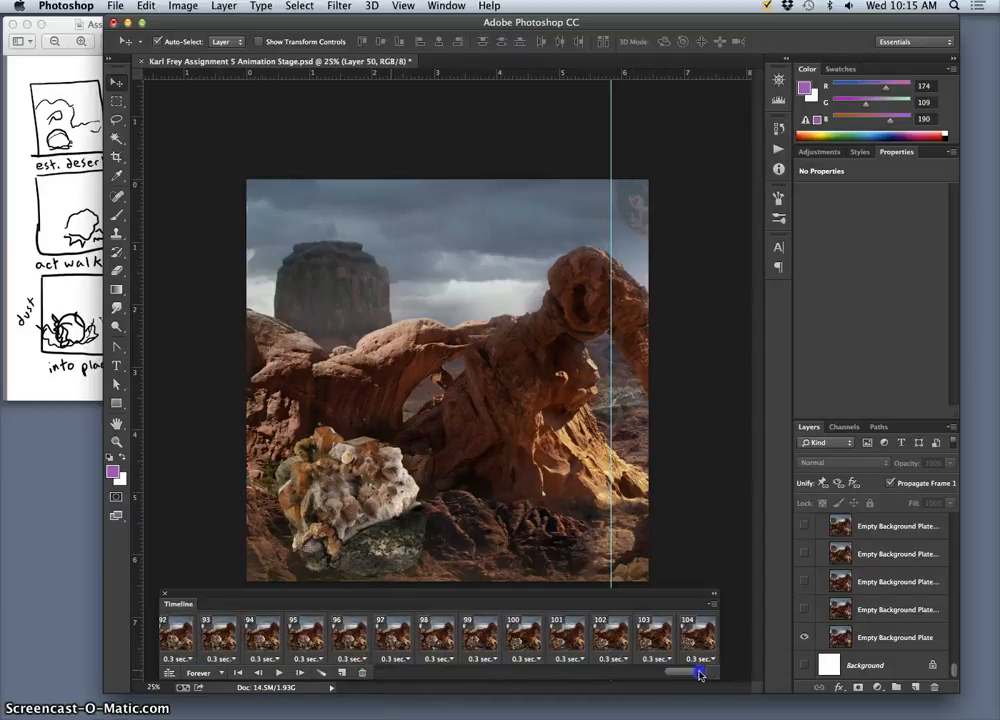
click(606, 646)
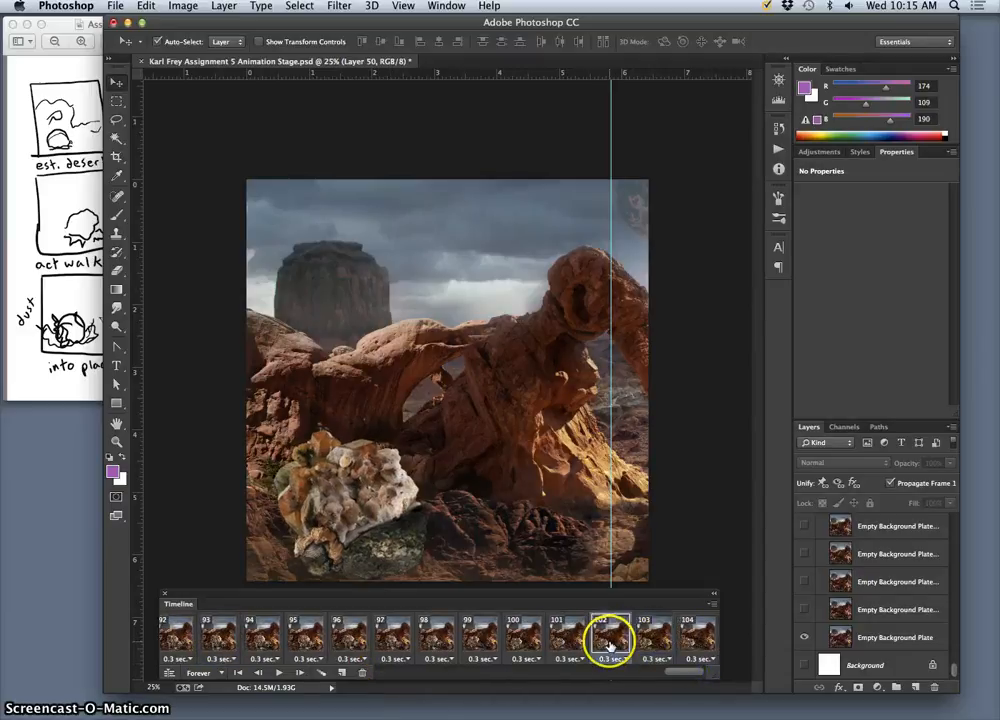
scroll(559, 645, left, 5)
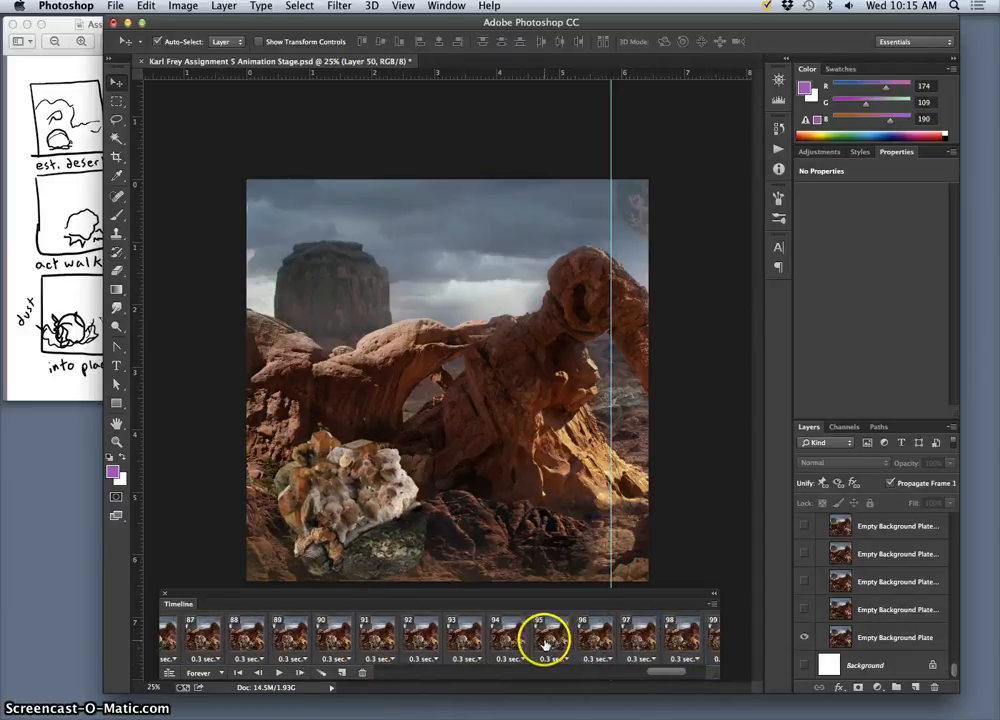
scroll(544, 643, left, 6)
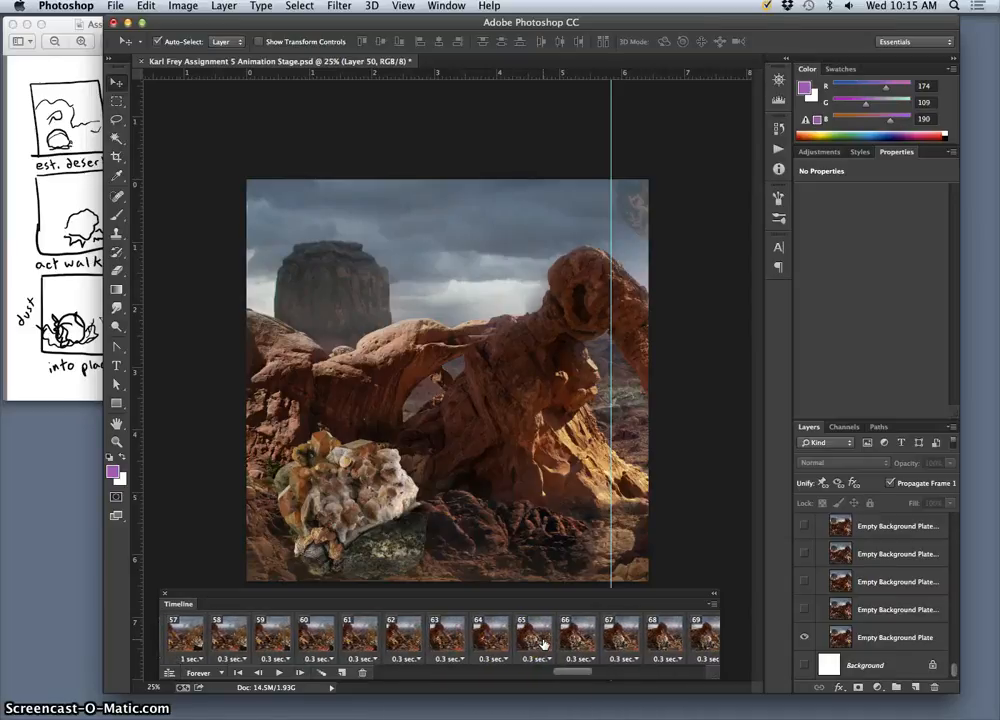
shift+click(540, 641)
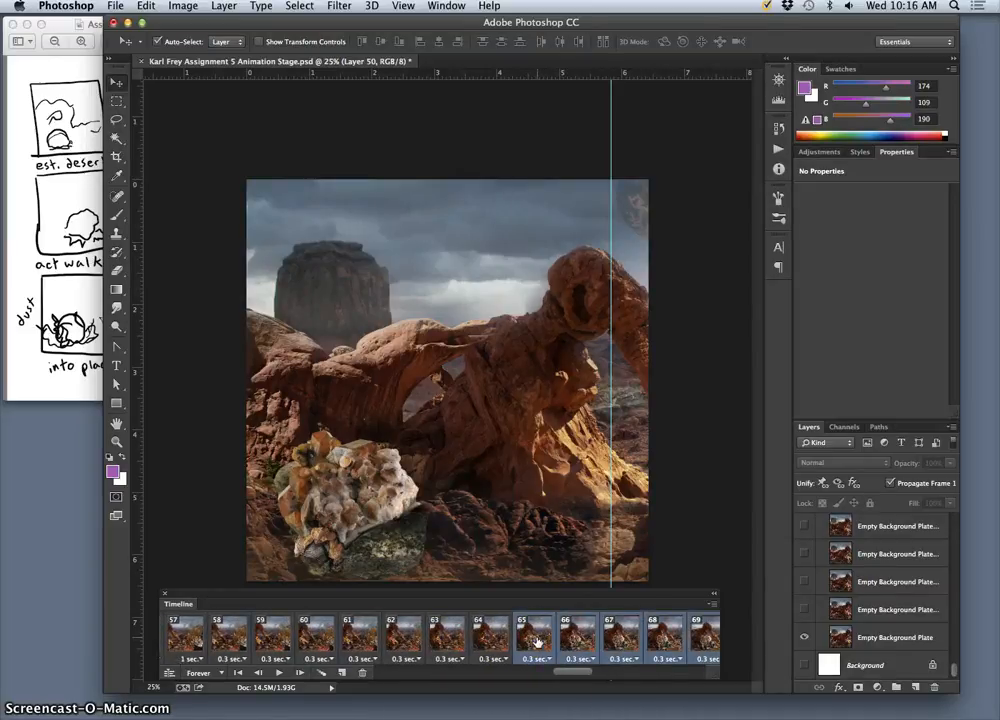
click(365, 672)
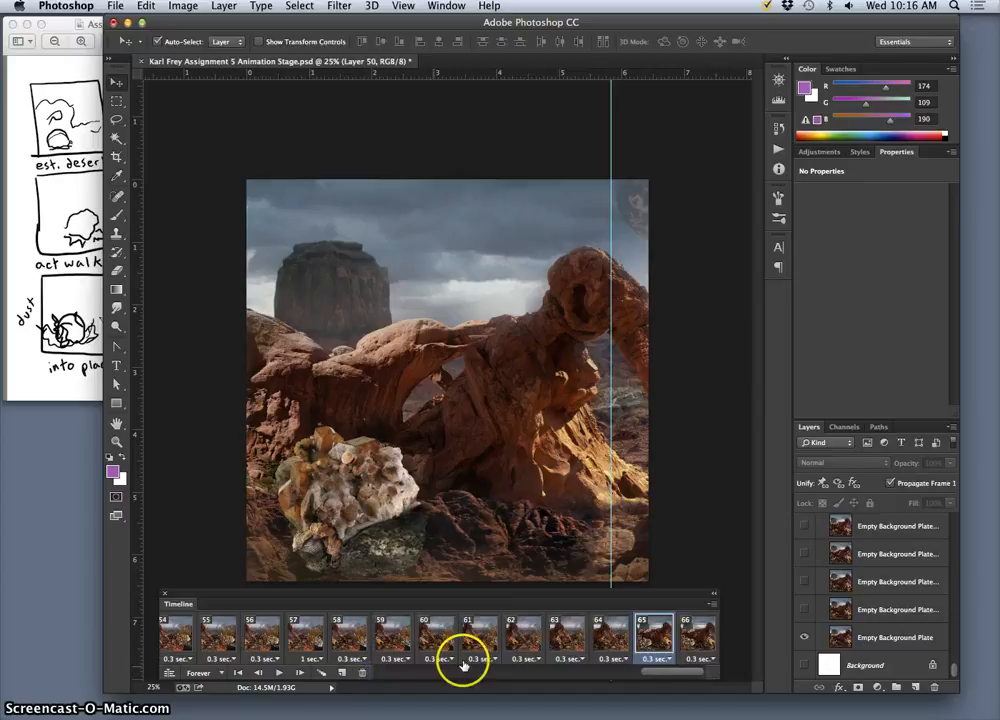
- Compare frame 64 with frame 65, and duplicate frame 64 directly after itself
click(622, 642)
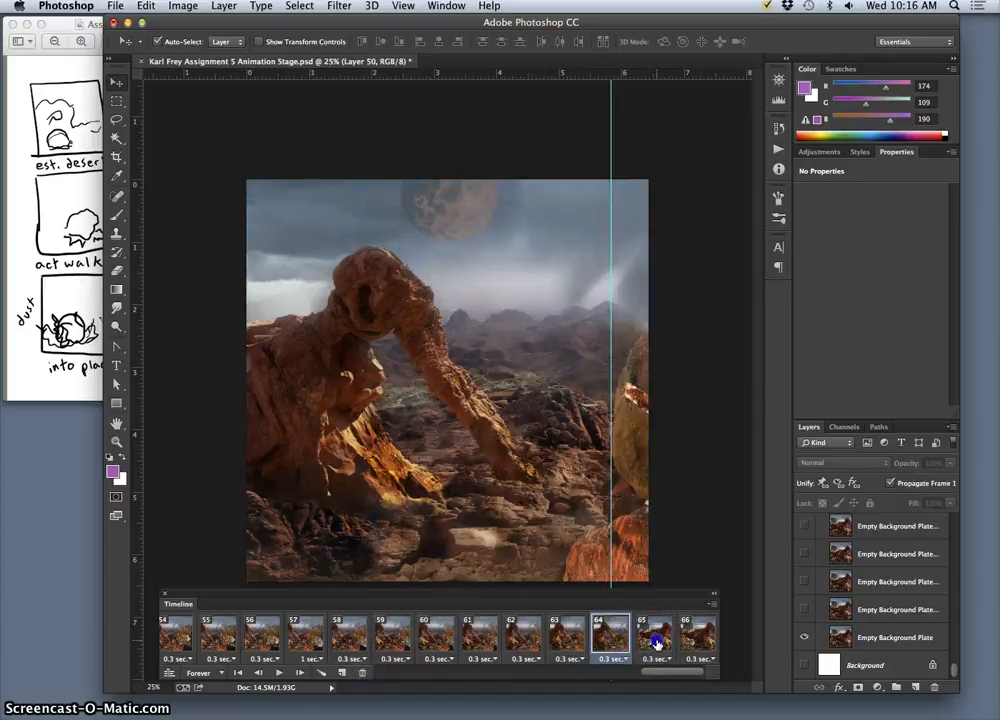
click(657, 643)
click(616, 642)
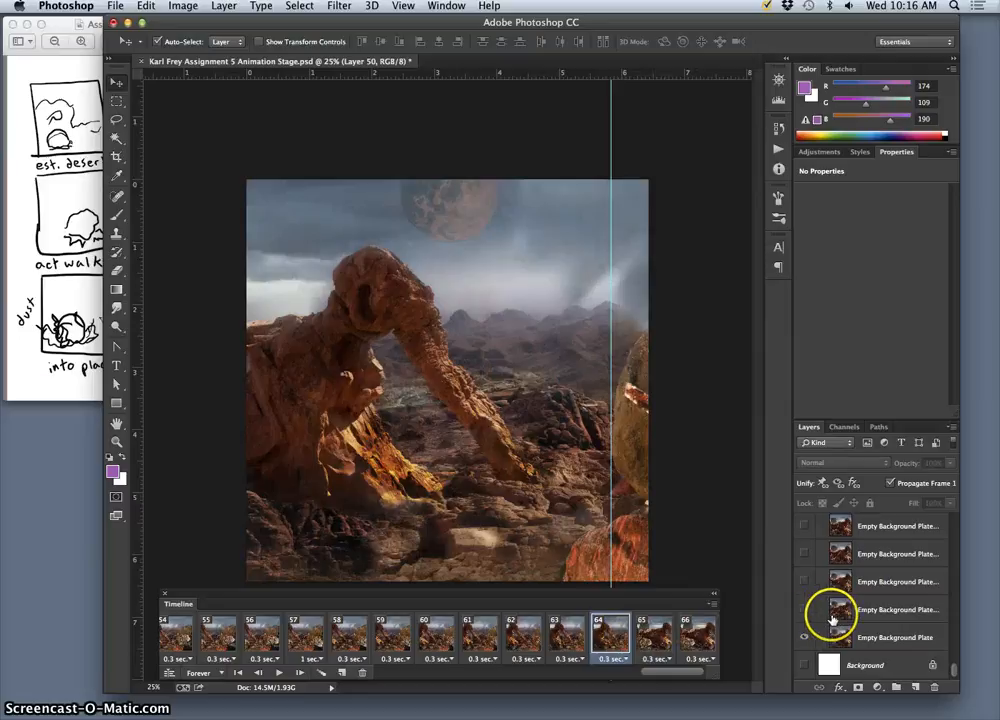
click(342, 674)
- Hide Layer 58 in the duplicated frame 65
scroll(816, 612, up, 1)
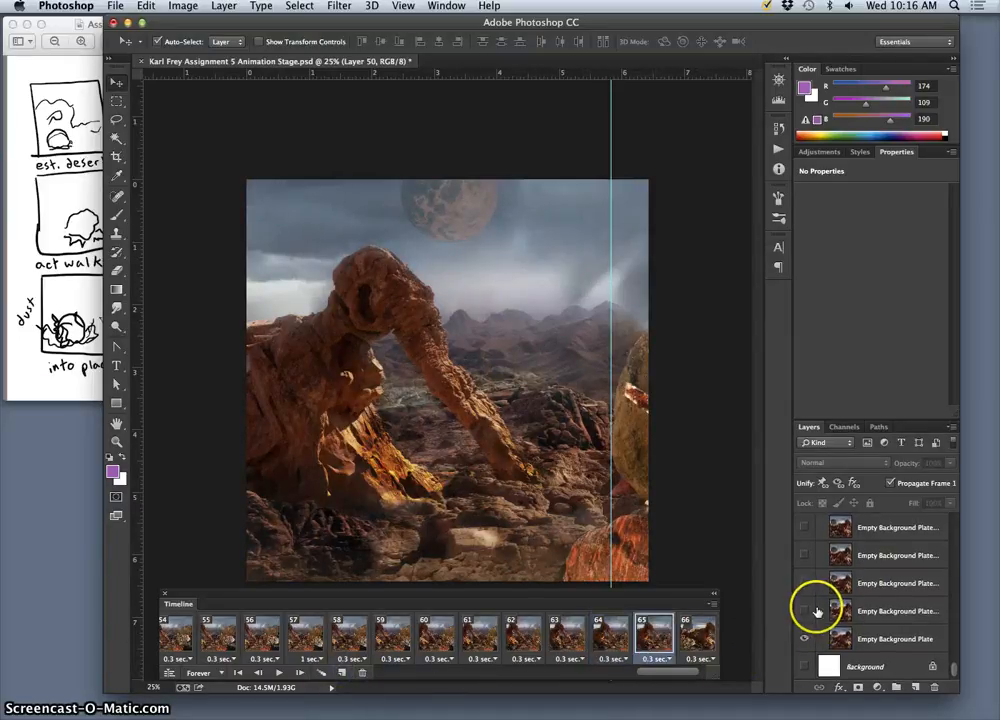
scroll(816, 612, up, 3)
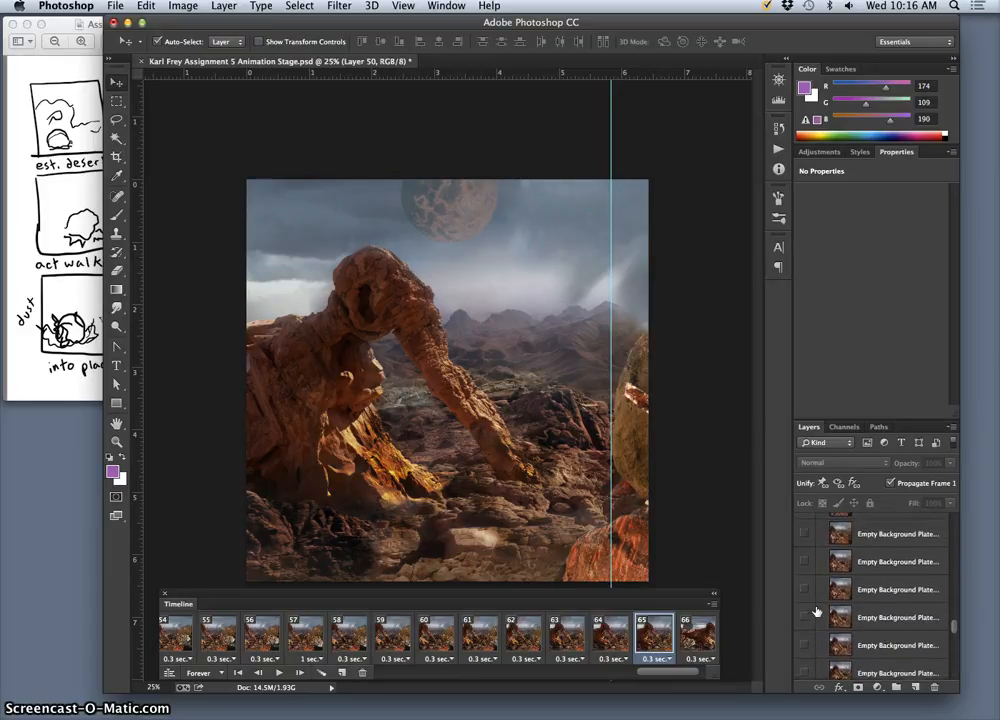
scroll(816, 611, down, 1)
click(811, 606)
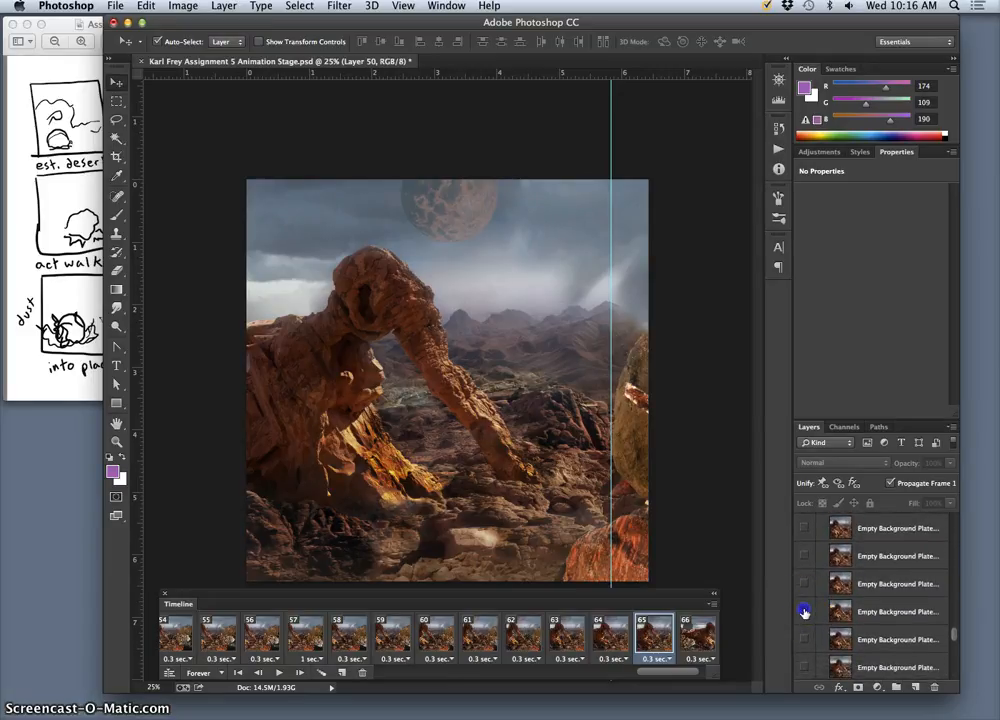
scroll(805, 612, up, 10)
click(807, 604)
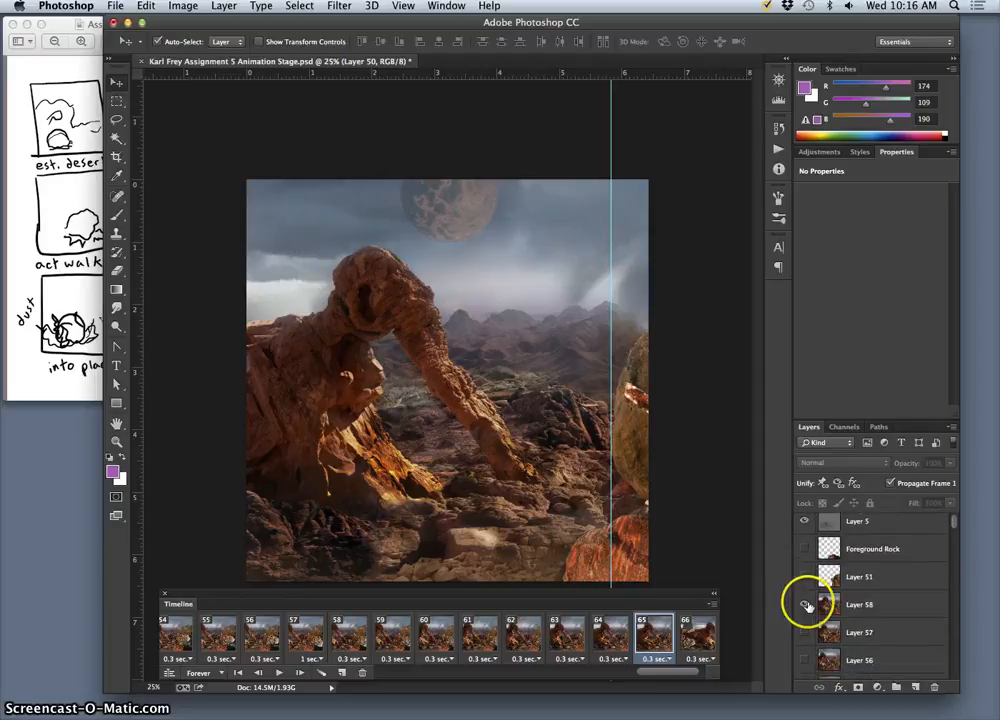
- Hide the lowest Empty Background Plate layer, just above the Background layer, in frame 65
scroll(812, 610, down, 6)
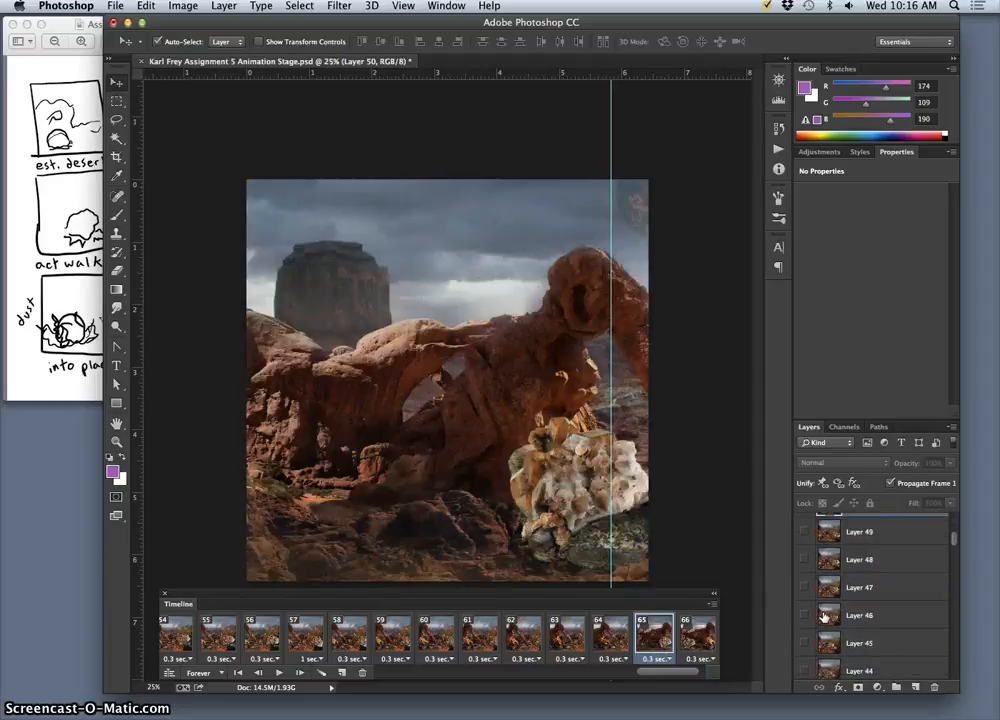
scroll(822, 616, down, 10)
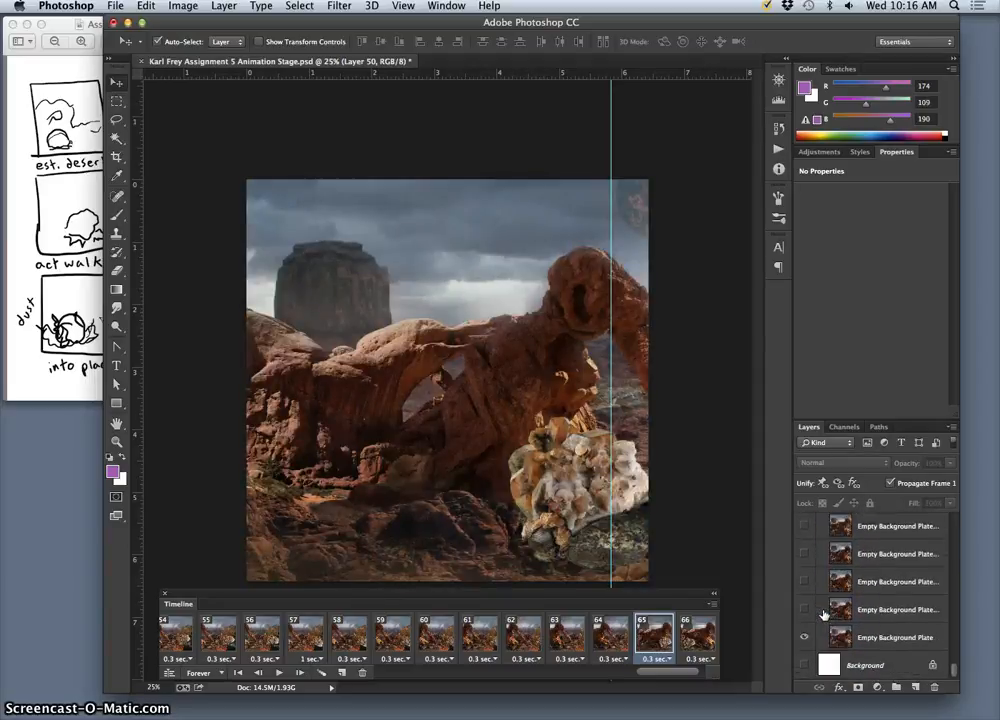
click(805, 637)
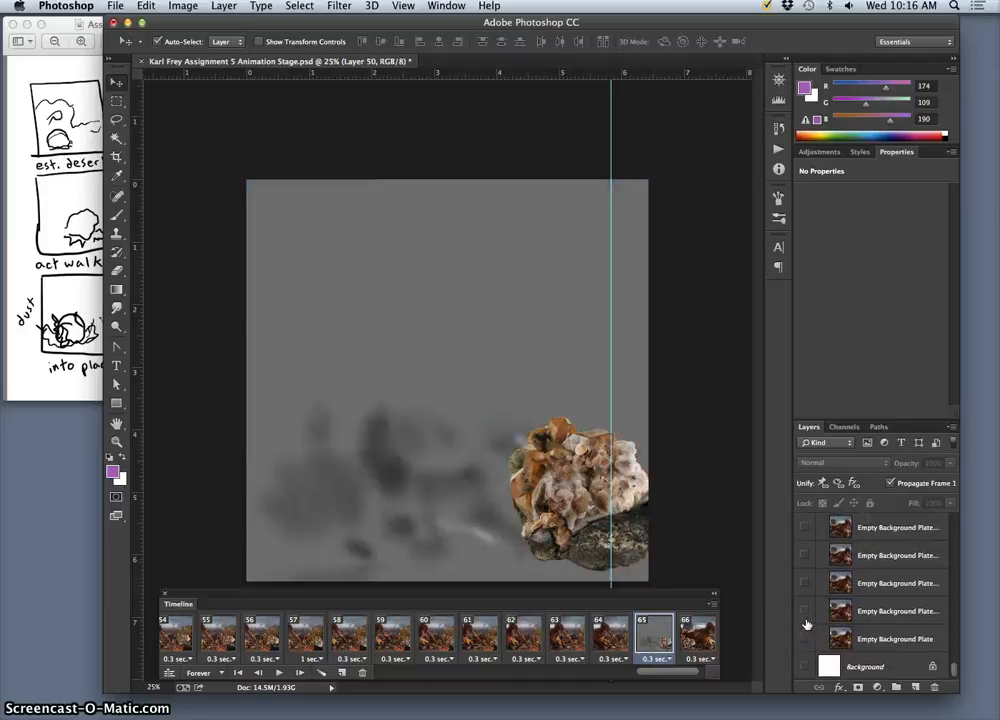
- Hide Layer 1, the rock layer just above the Backdrop group, in frame 65
scroll(806, 624, up, 1)
scroll(806, 624, up, 4)
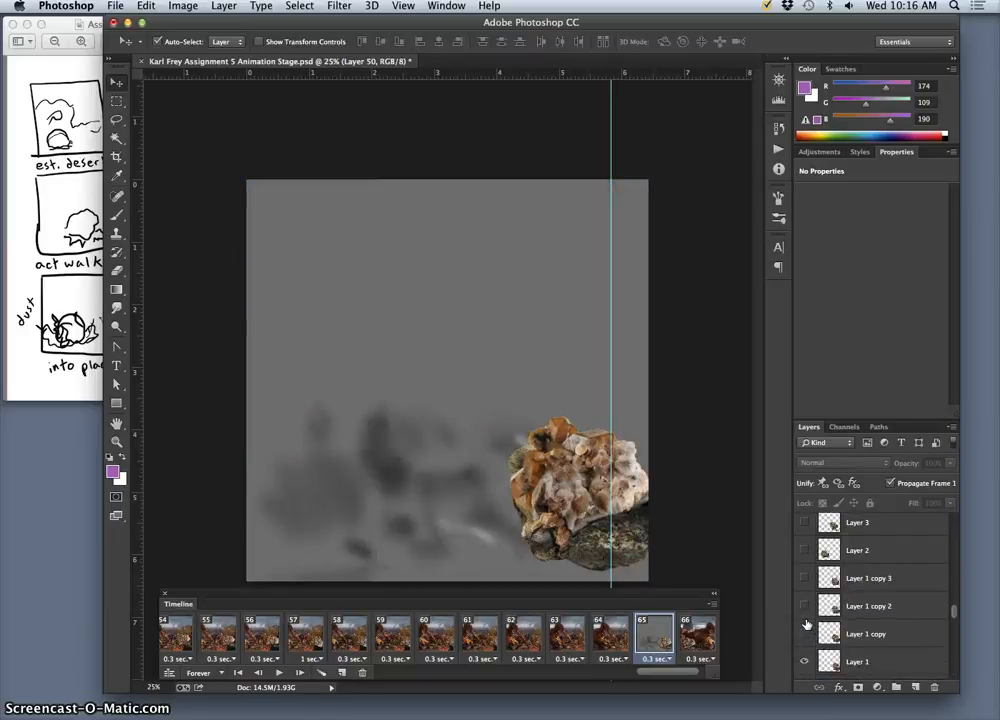
click(806, 662)
scroll(808, 647, down, 2)
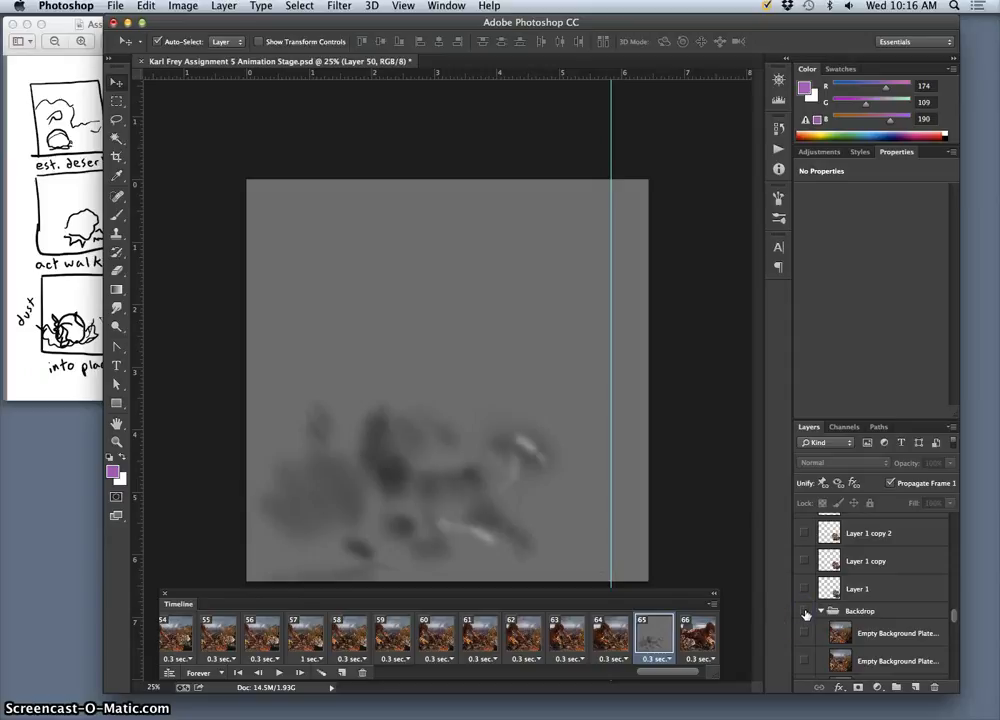
scroll(806, 618, down, 3)
scroll(810, 629, down, 5)
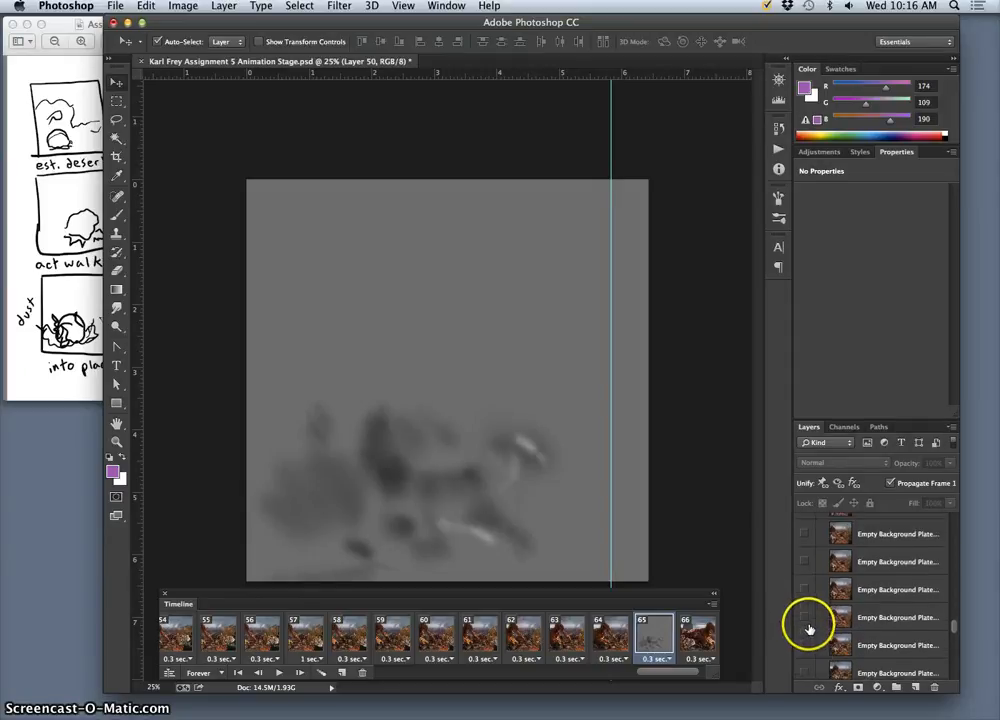
click(806, 636)
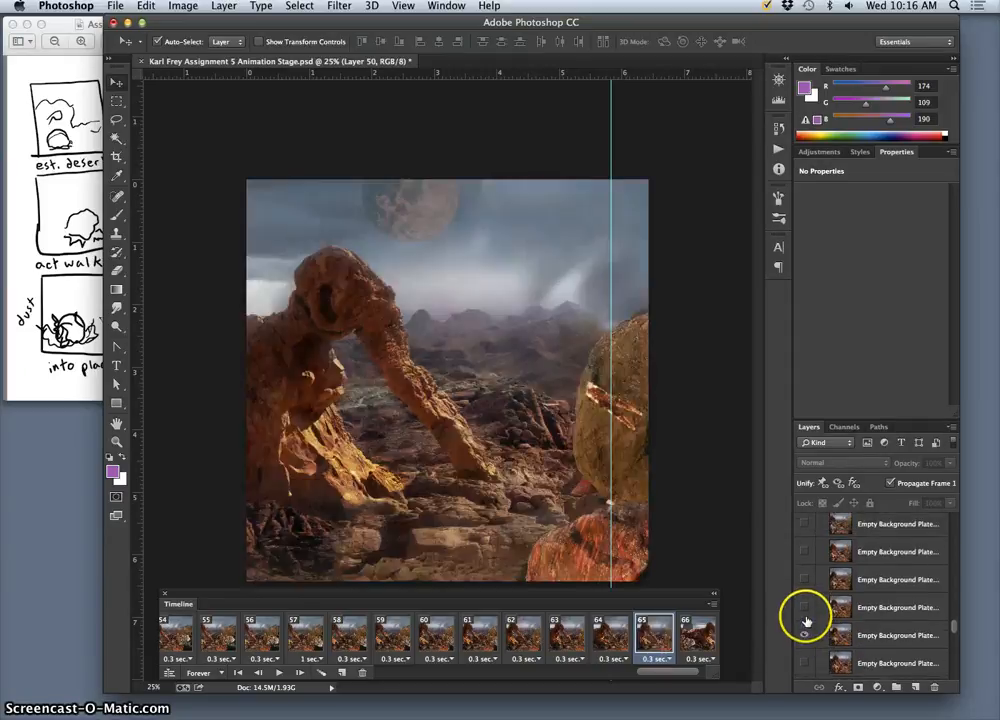
click(805, 608)
click(805, 609)
click(806, 636)
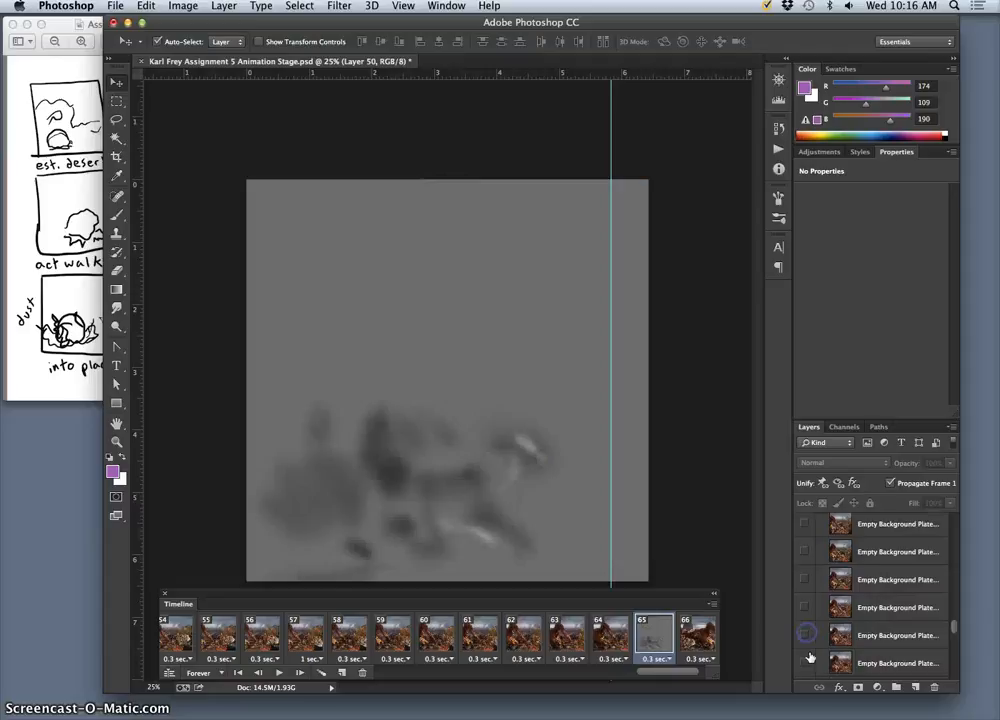
- Show a run of Empty Background Plate layers in frame 65 until the topmost one matches frame 64's backdrop position
scroll(810, 657, down, 5)
click(806, 660)
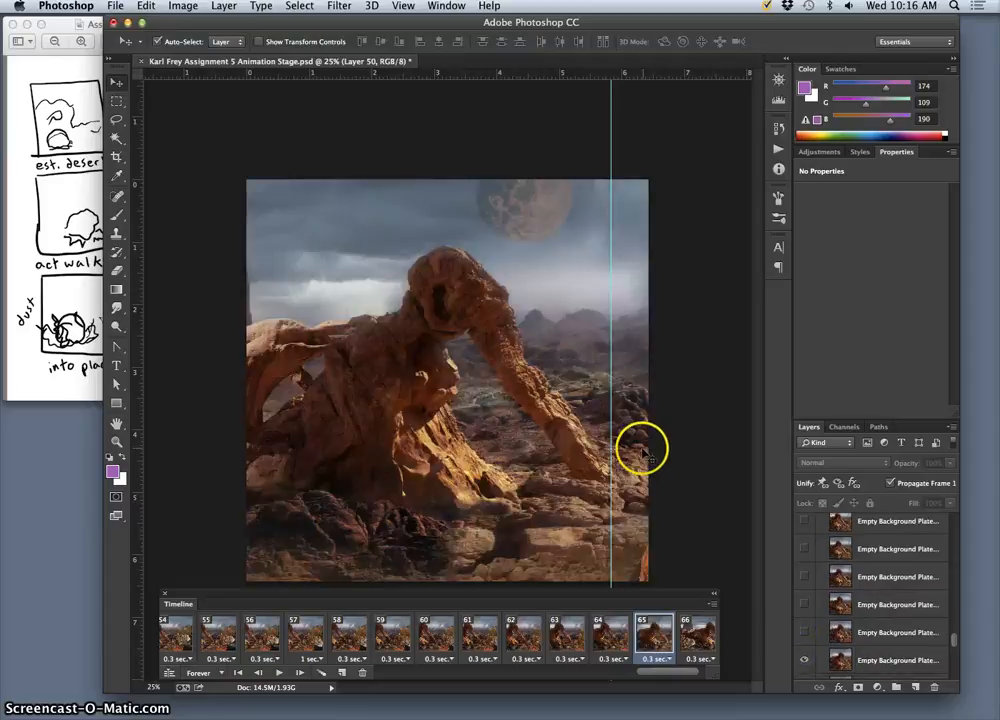
click(804, 606)
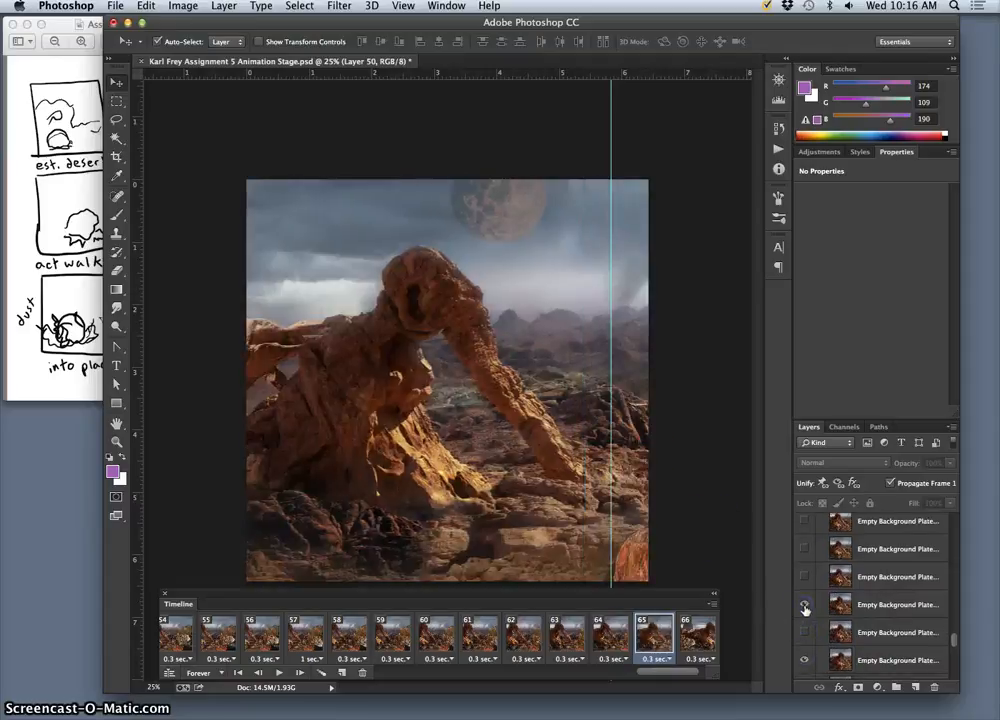
click(803, 577)
click(805, 521)
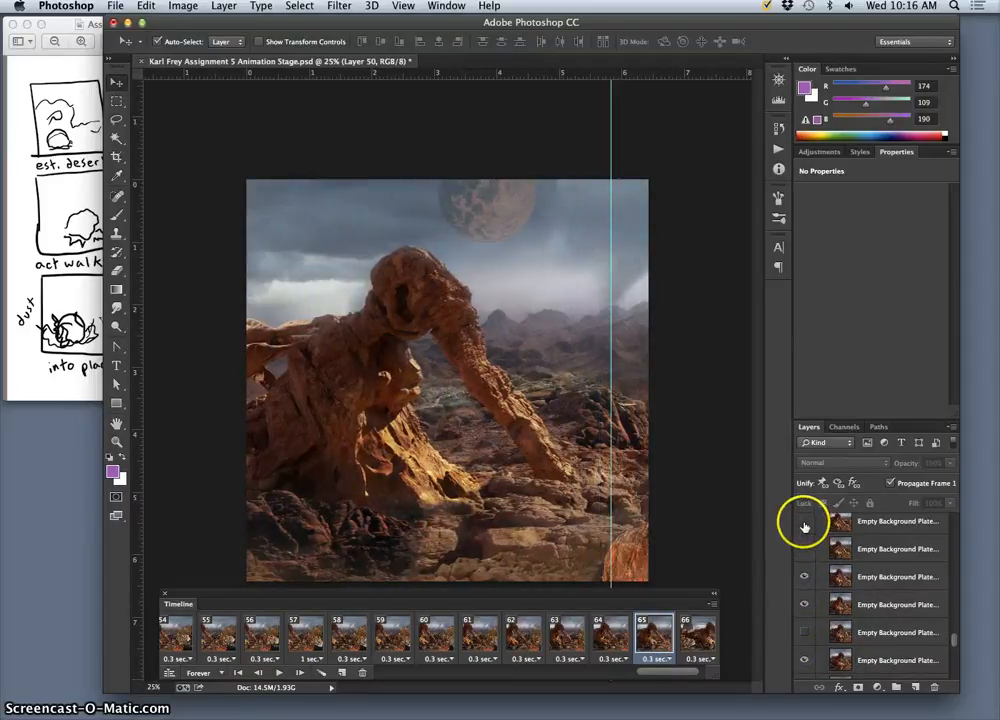
scroll(804, 544, down, 1)
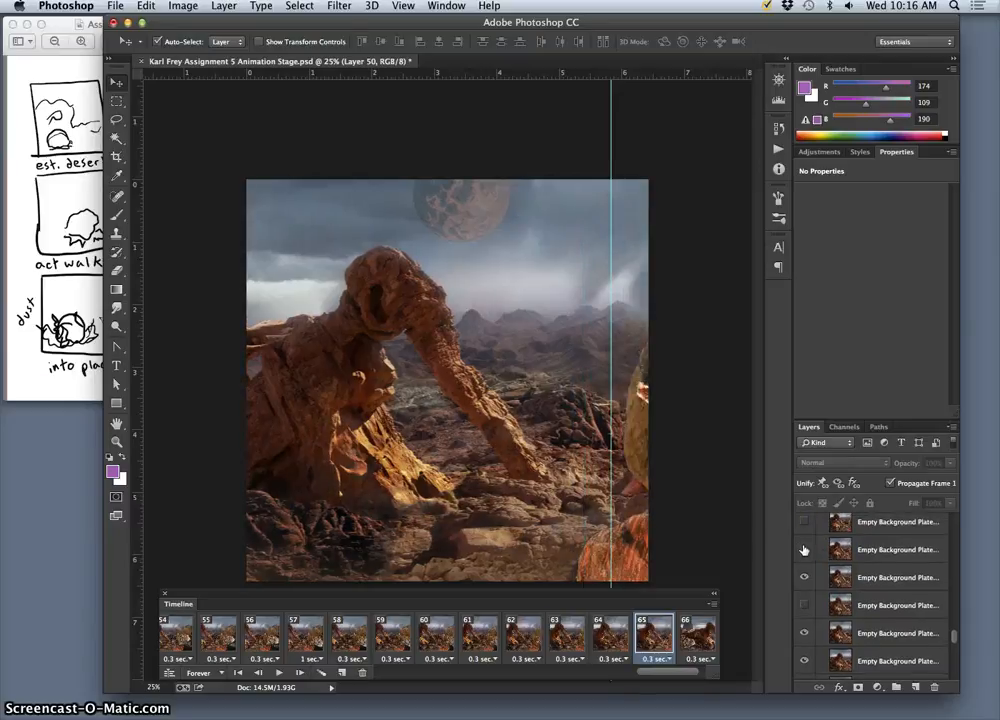
click(804, 521)
click(805, 550)
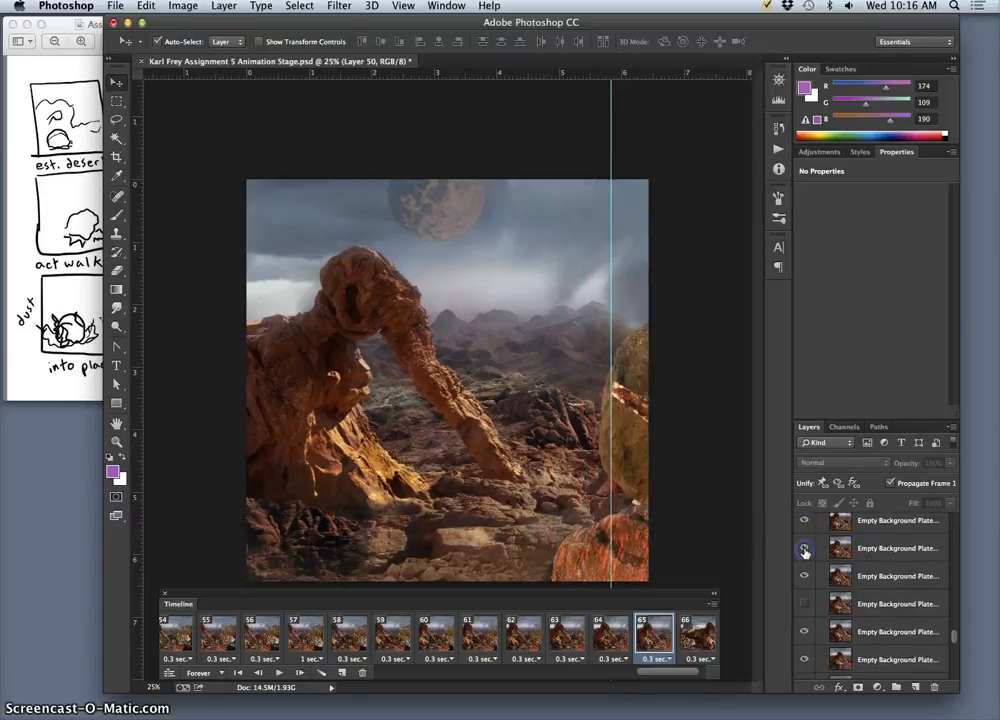
click(805, 523)
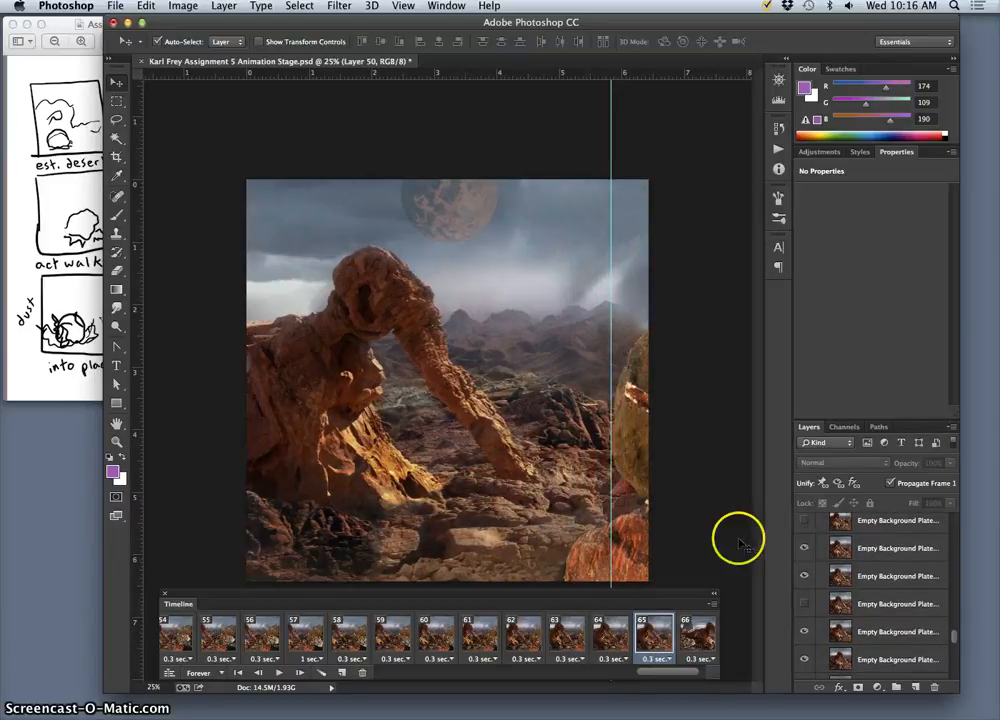
click(803, 549)
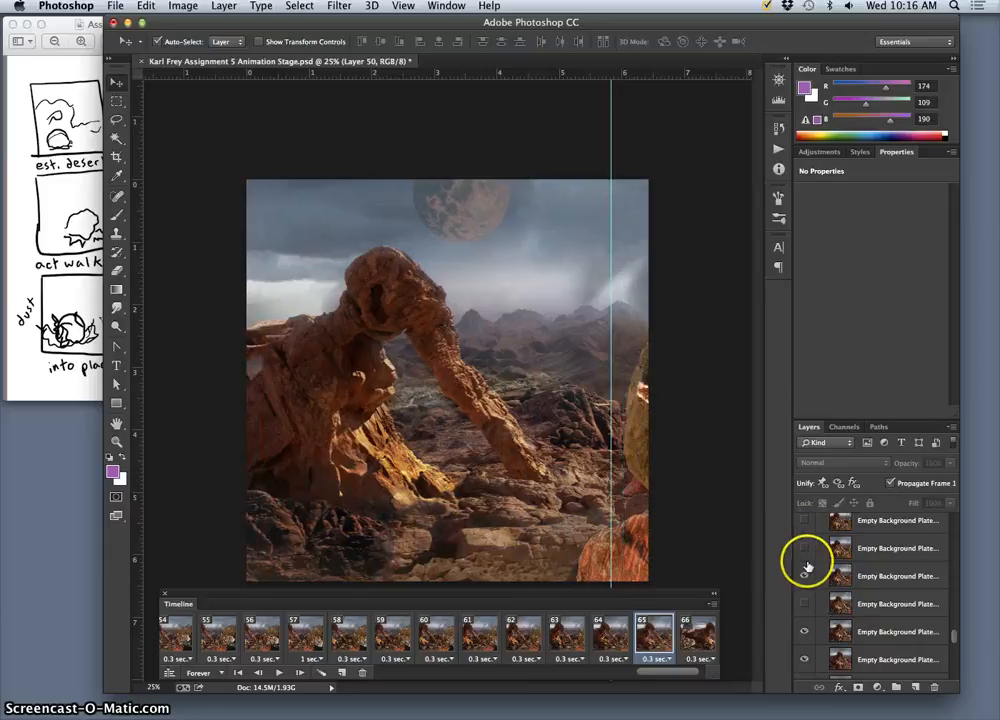
click(806, 567)
- Compare the backdrop position in frames 64 and 65 by switching repeatedly between them
click(611, 641)
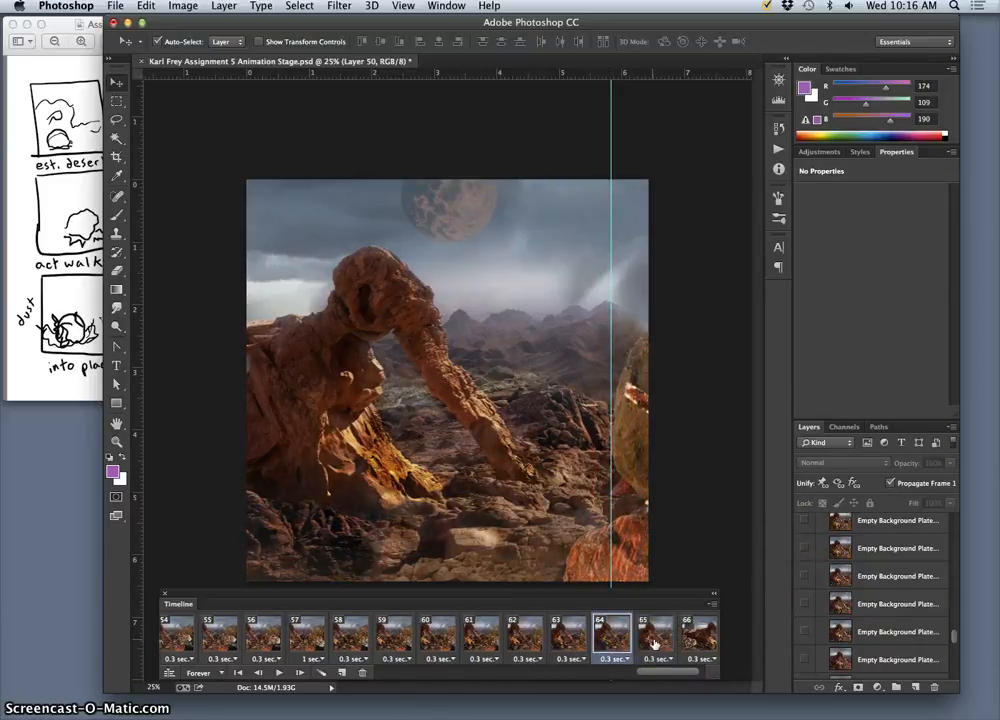
click(655, 643)
click(617, 641)
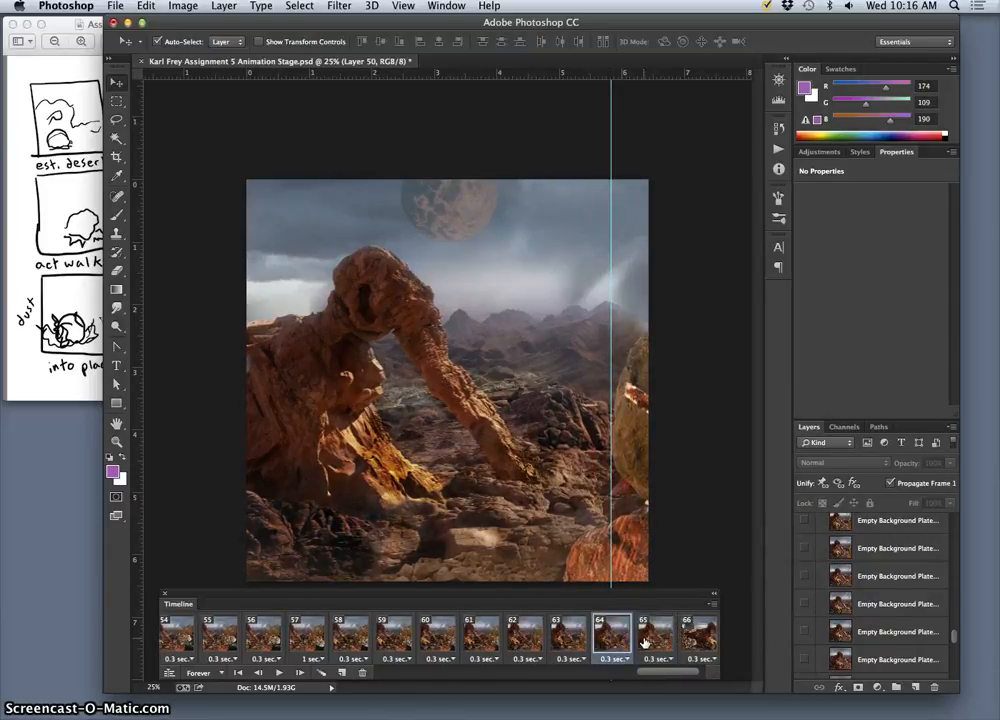
click(644, 641)
click(625, 641)
click(645, 641)
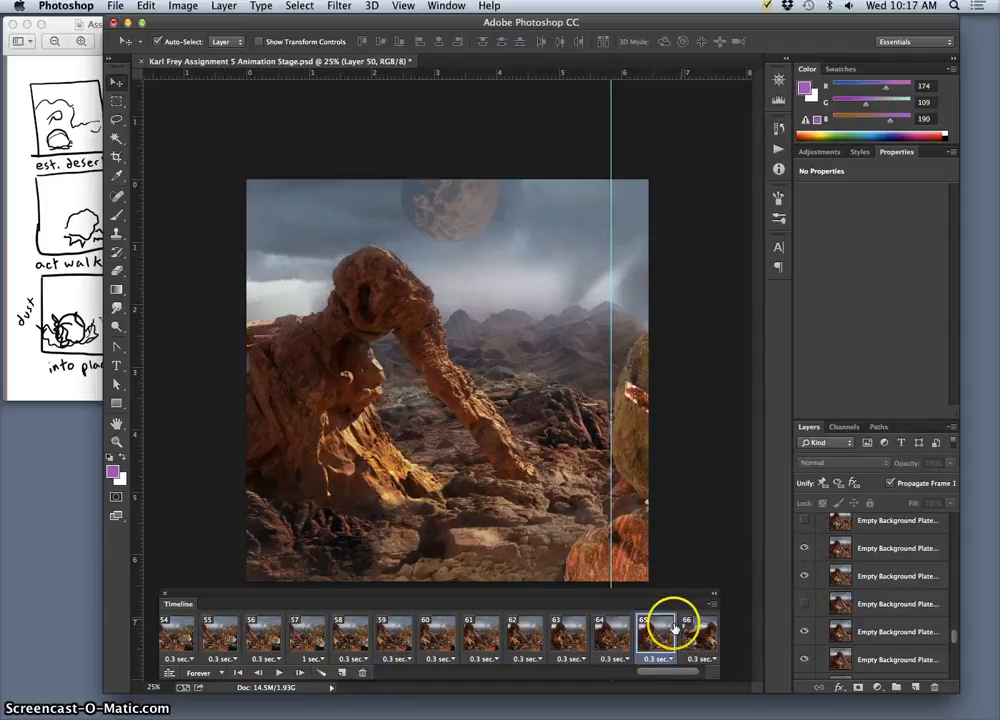
click(617, 636)
click(661, 636)
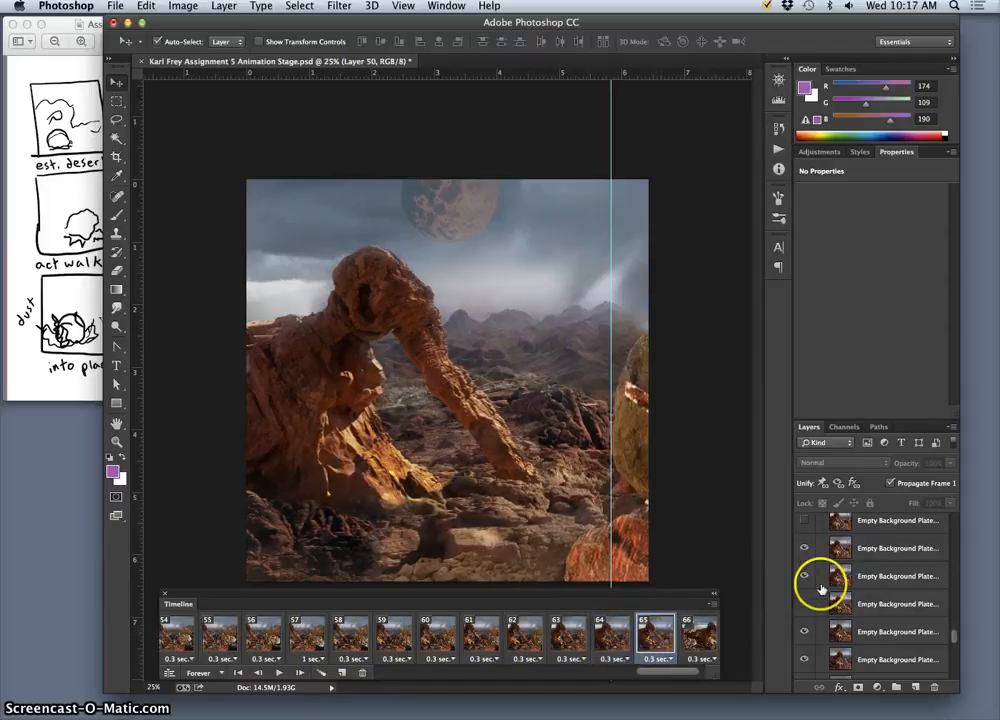
- Hide the topmost visible Empty Background Plate in frame 65 to advance the backdrop one position, and check it against frame 64
click(806, 578)
click(806, 549)
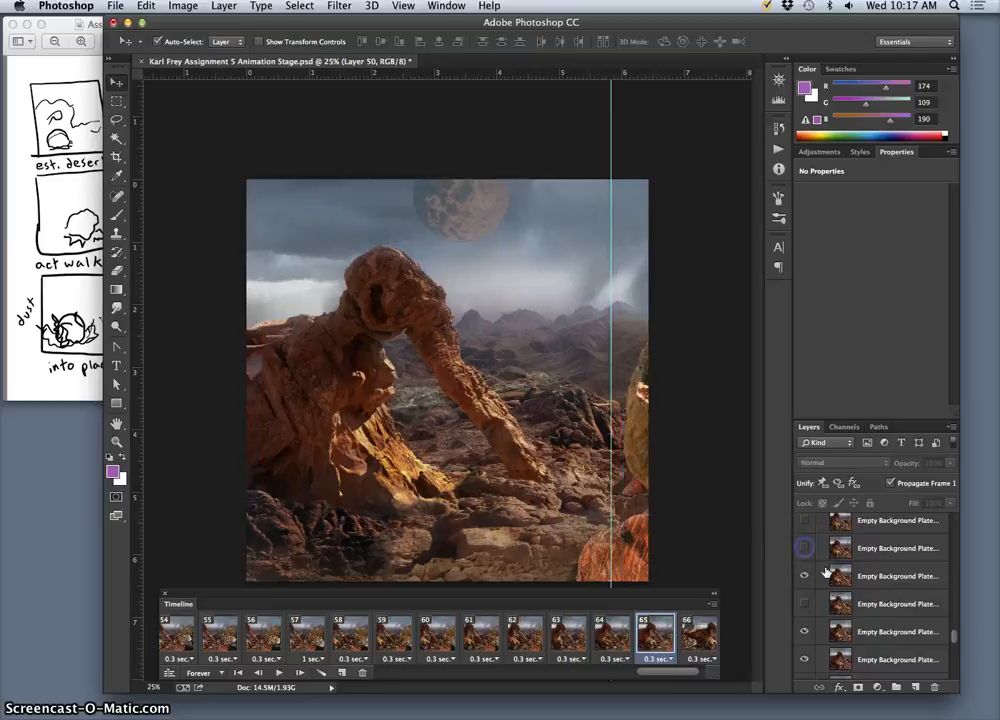
click(609, 637)
click(655, 639)
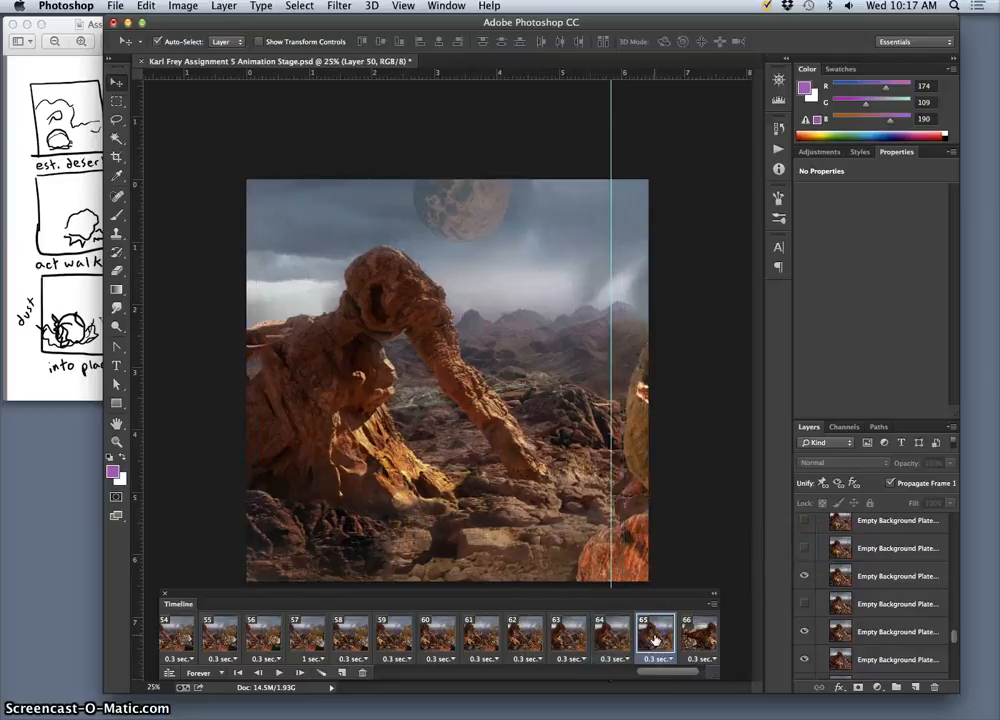
- Duplicate frame 66, and in the first copy show the Empty Background Plate directly below frame 65's topmost visible plate
click(699, 638)
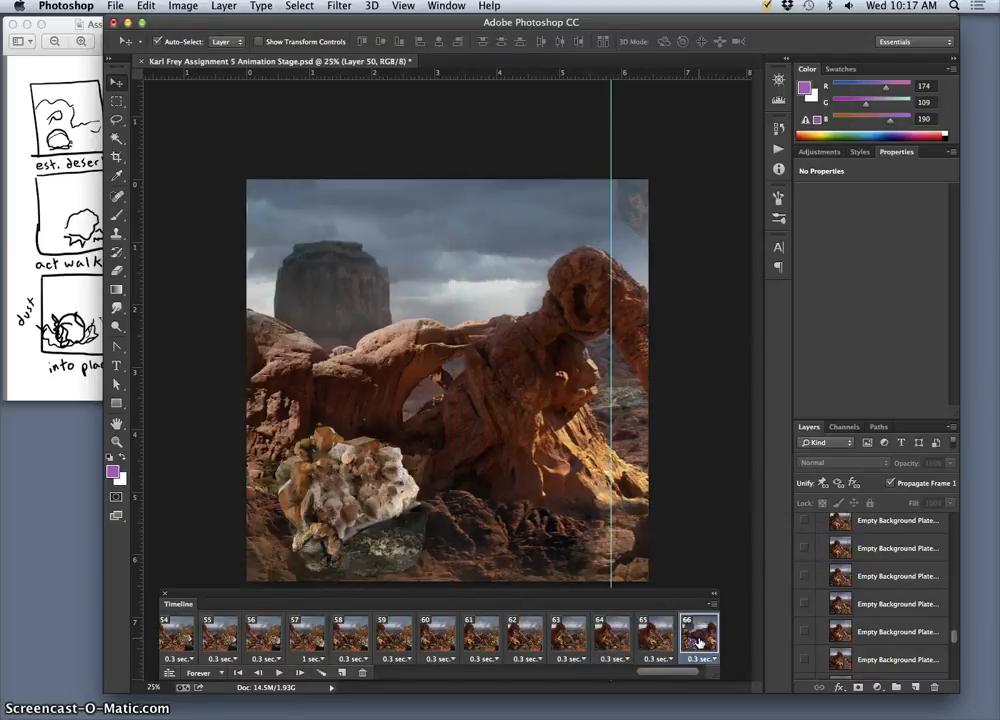
click(677, 637)
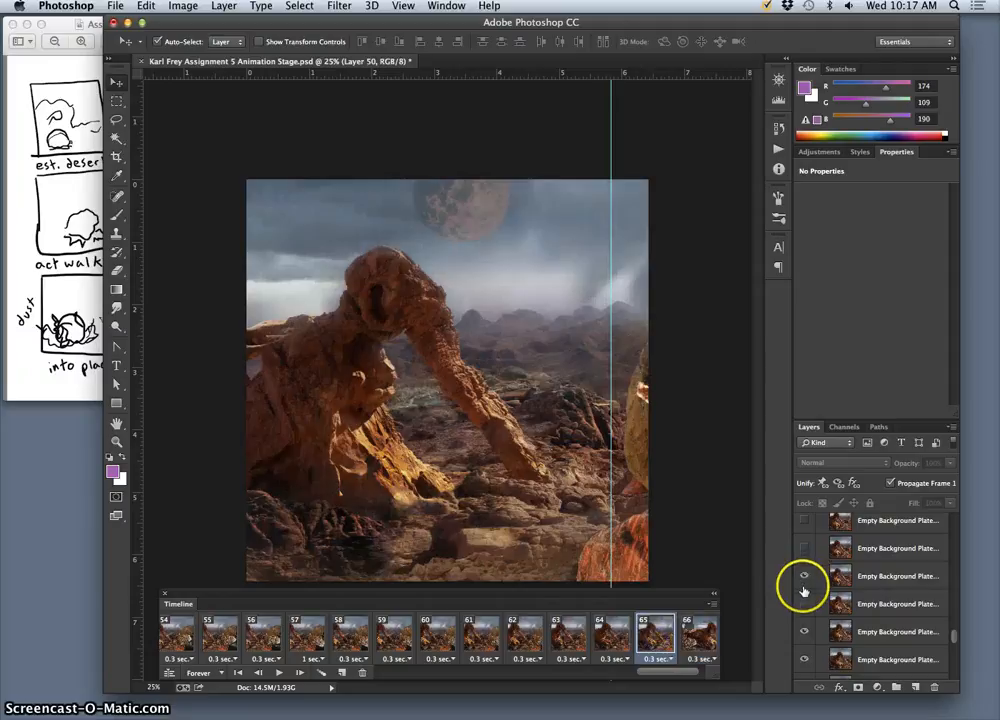
click(805, 632)
click(697, 632)
click(804, 604)
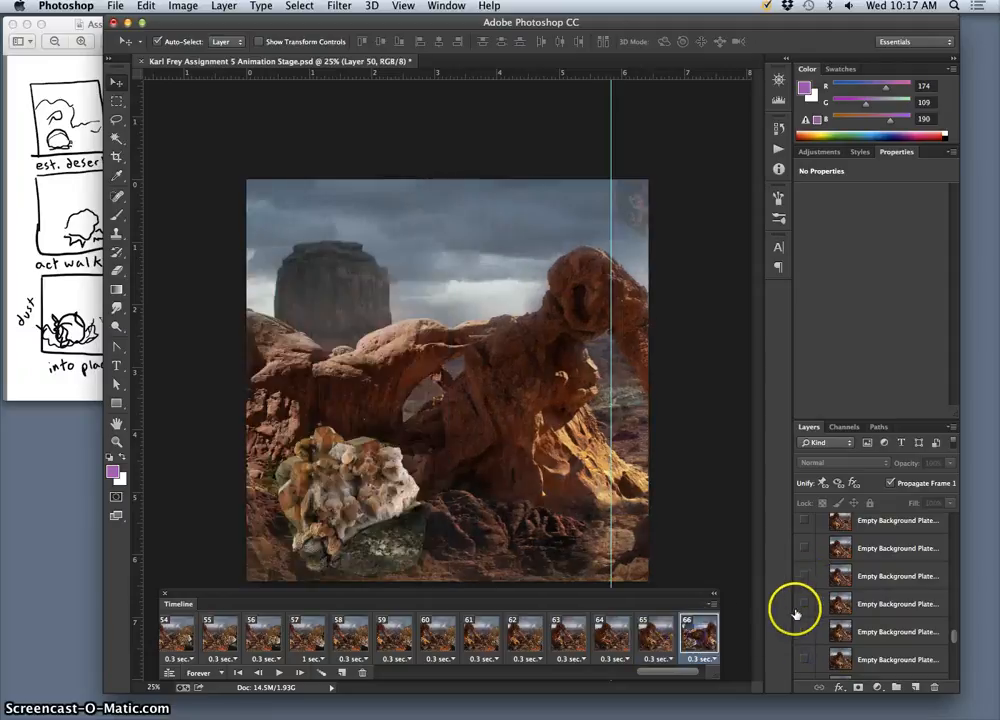
scroll(654, 658, right, 2)
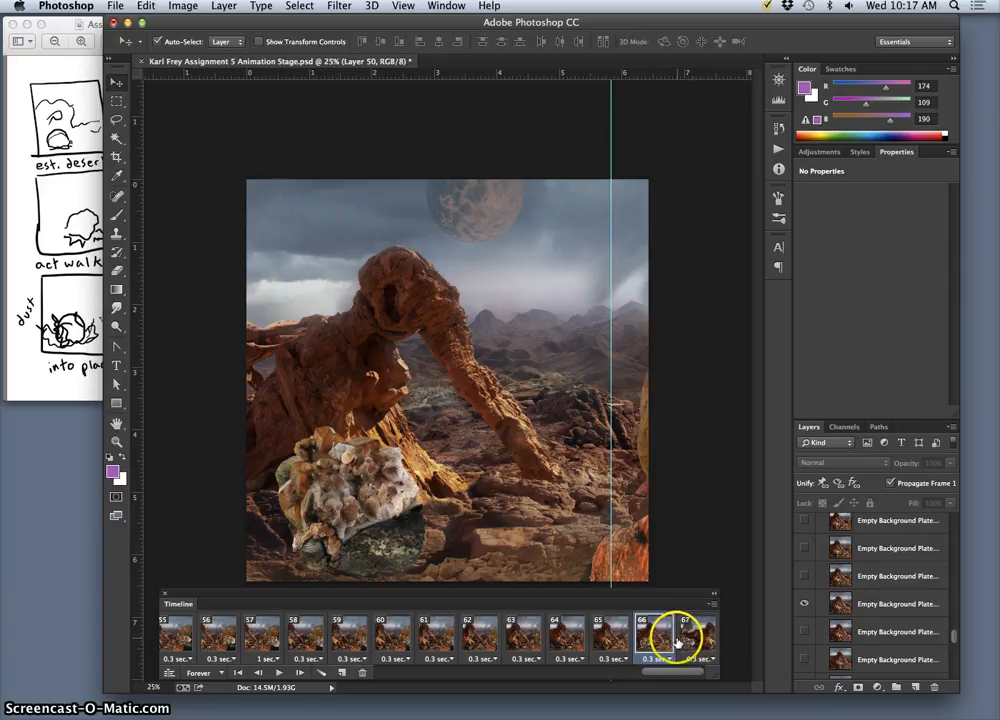
- Compare frame 66 with its neighbours, and switch its backdrop to the next lower Empty Background Plate
click(613, 638)
click(651, 638)
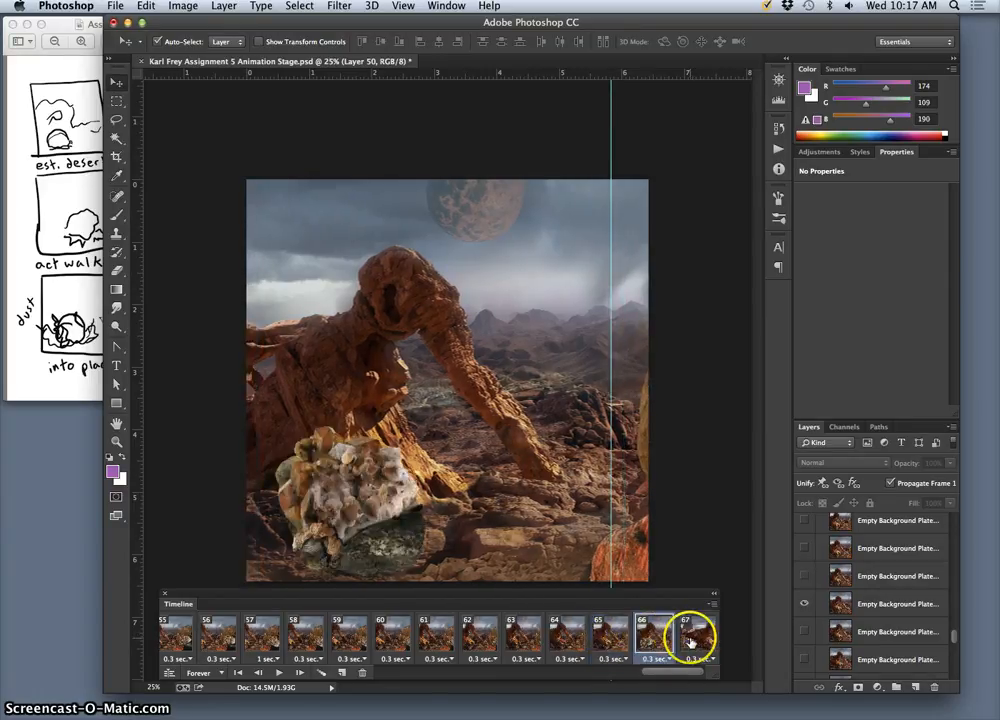
click(690, 641)
click(659, 643)
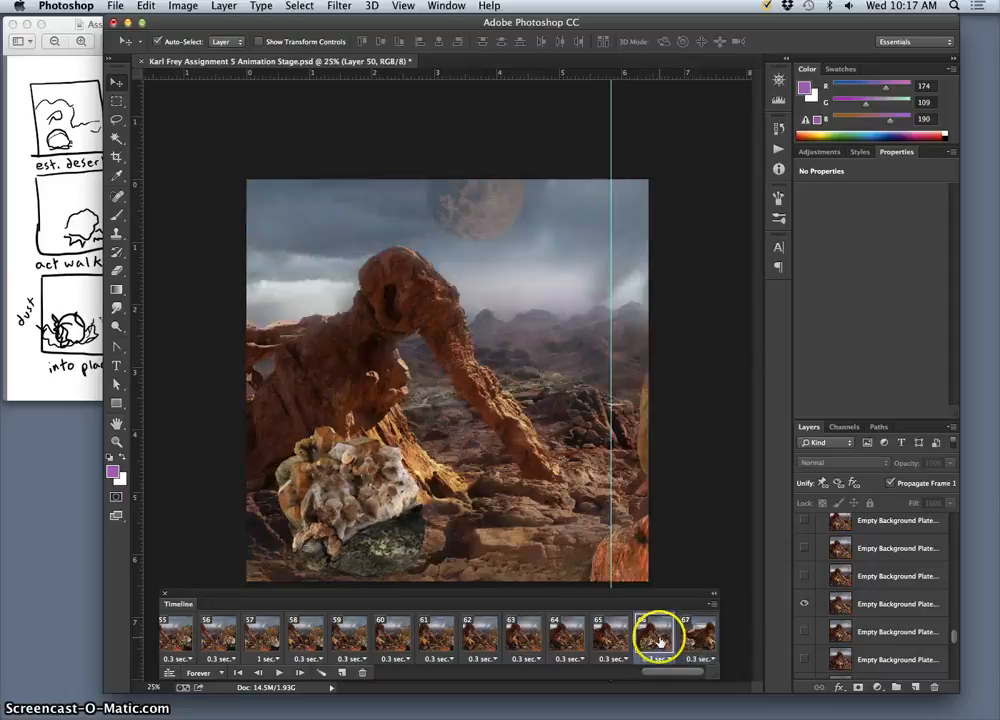
click(805, 604)
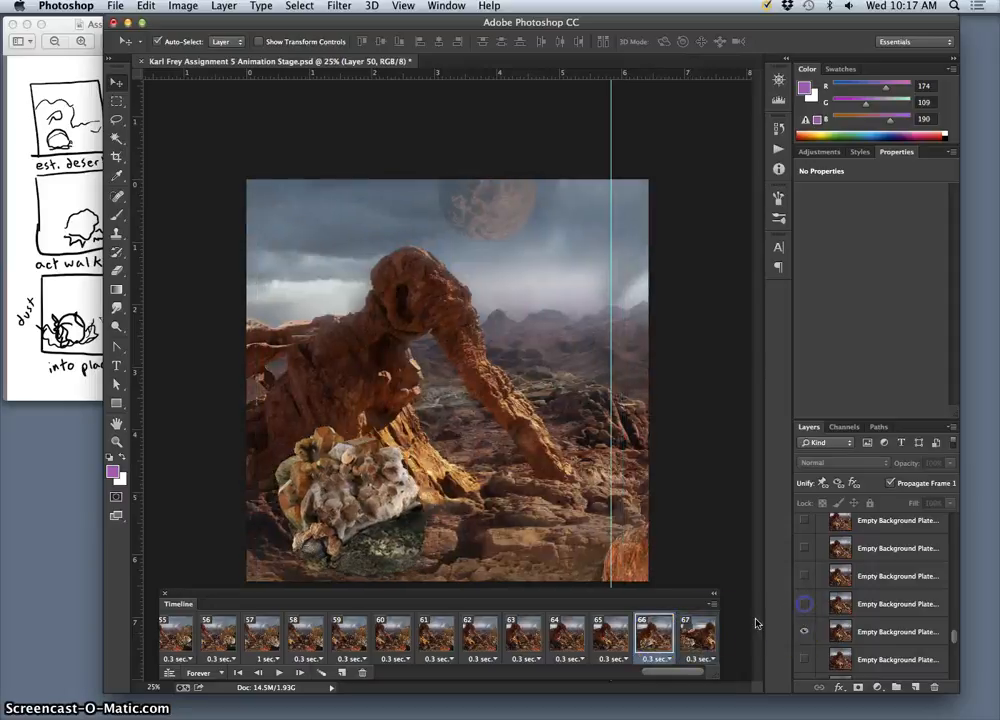
- Hide the Layer 1 copy rock in frame 66, keeping the Backdrop group visible
scroll(826, 624, up, 5)
scroll(826, 624, up, 3)
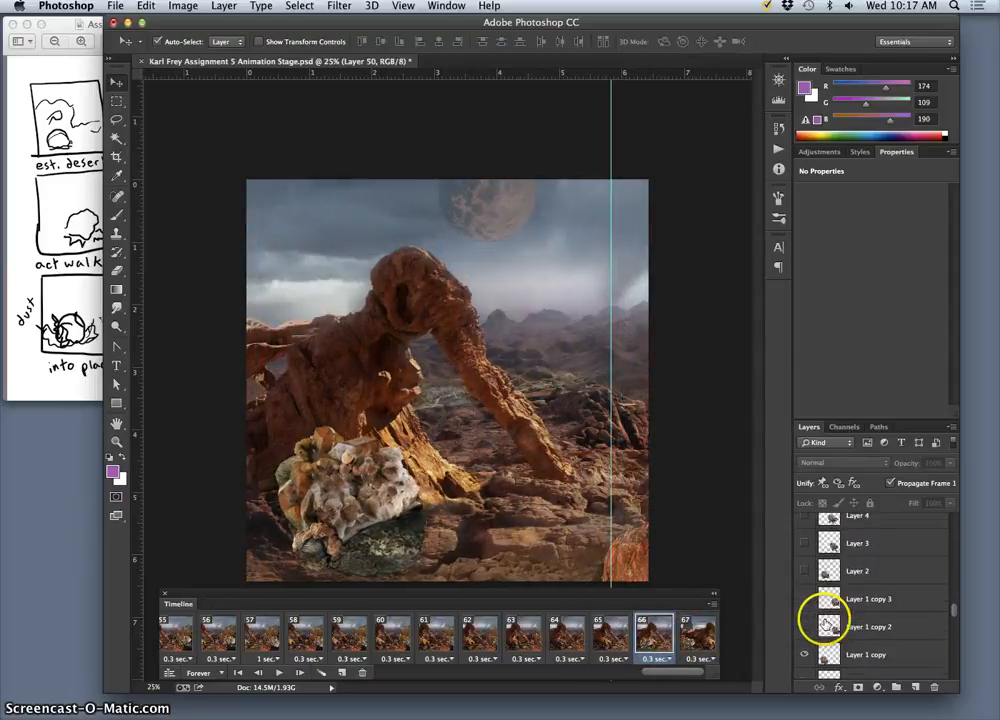
click(805, 640)
scroll(824, 636, down, 1)
click(806, 609)
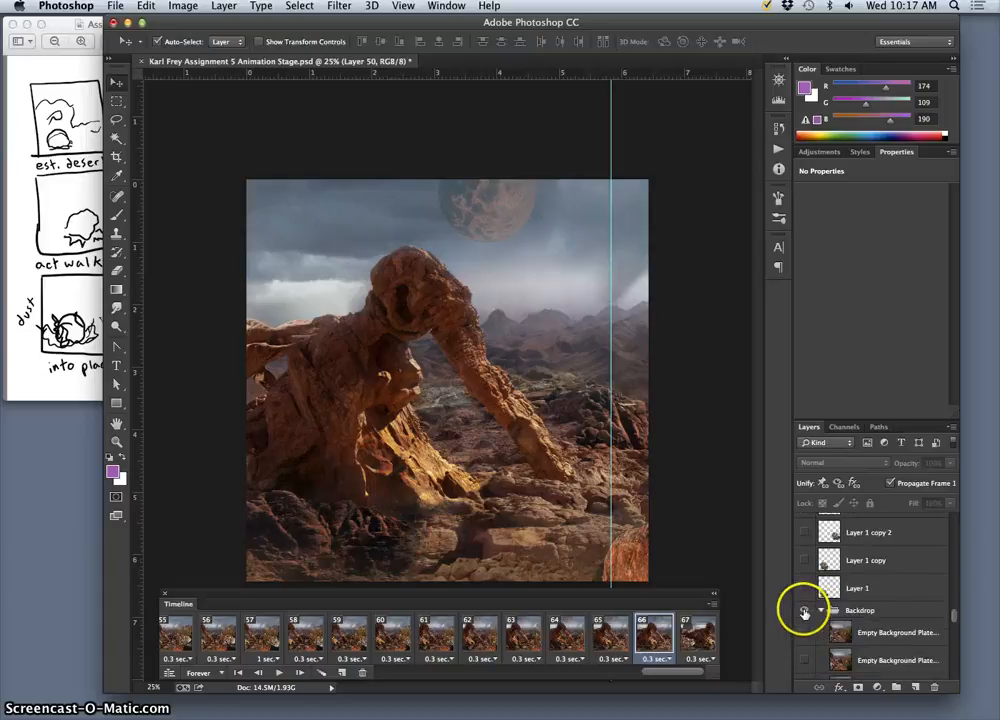
click(805, 610)
scroll(835, 622, down, 3)
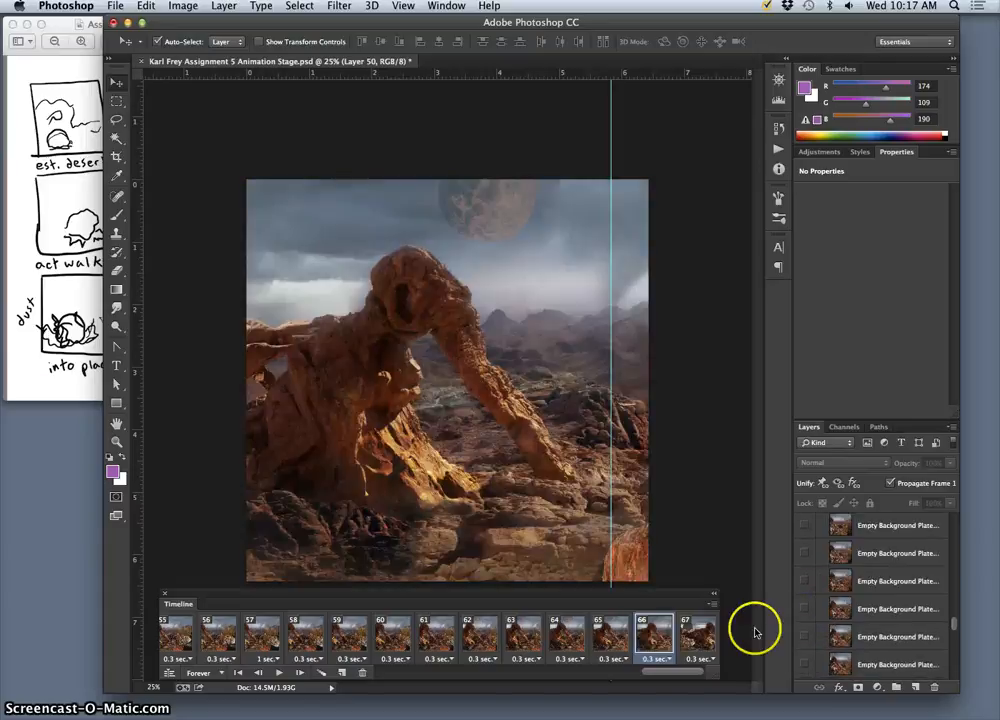
- Review frames 64 to 66 in sequence, and duplicate frame 66 directly after itself
click(563, 640)
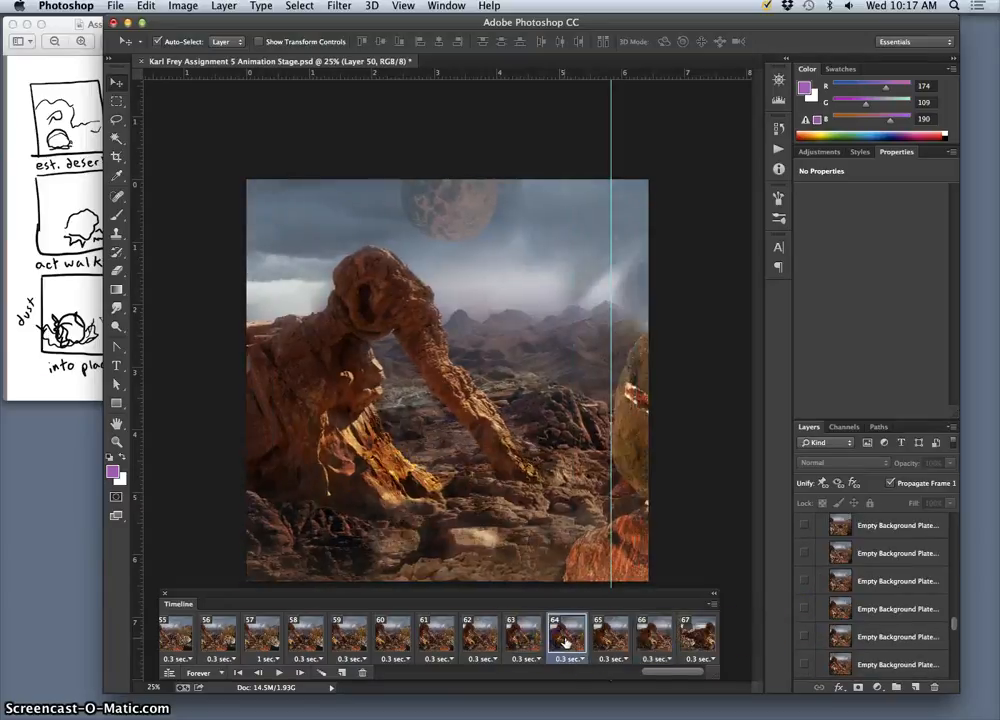
click(608, 640)
click(646, 641)
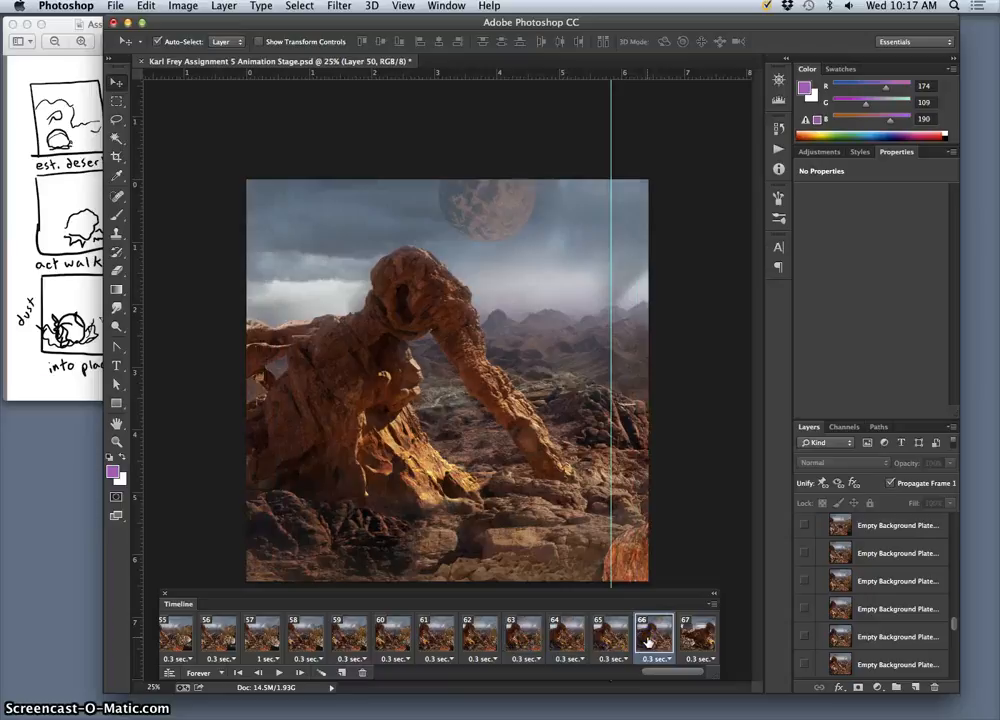
click(682, 640)
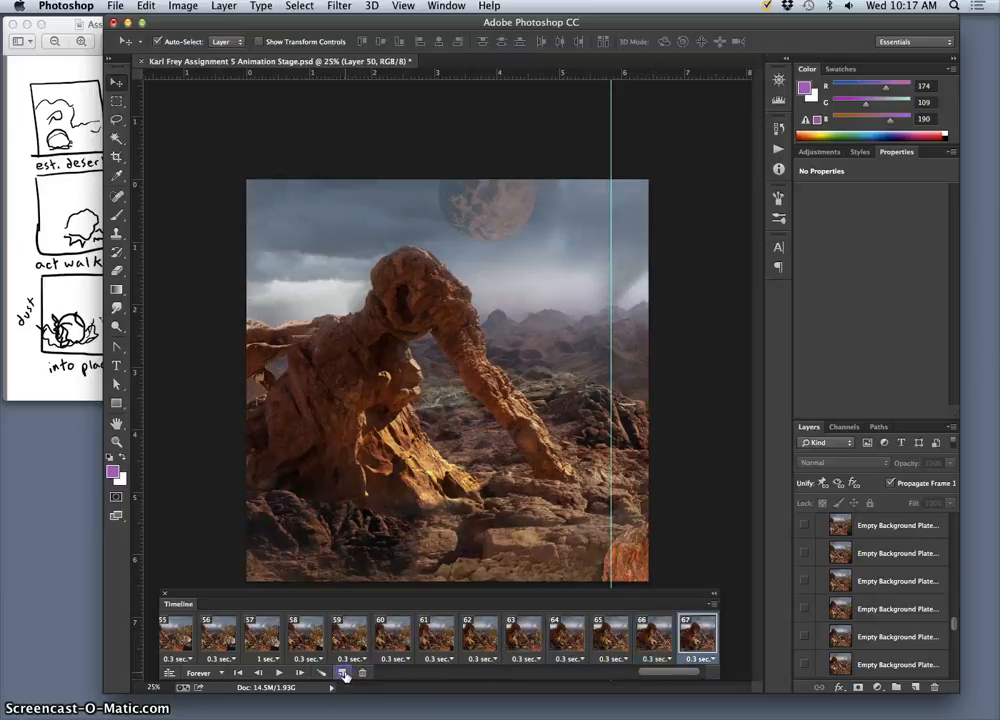
- In the duplicated frame 67, show the next lower Empty Background Plate and hide the one carried over from frame 66
scroll(873, 630, down, 5)
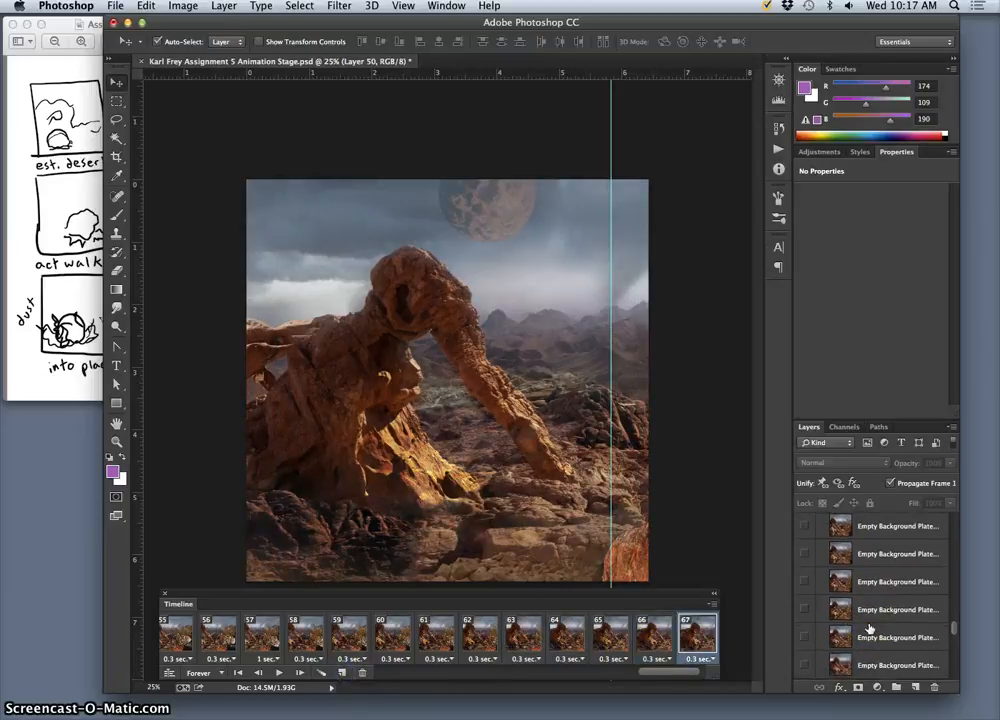
scroll(869, 628, down, 2)
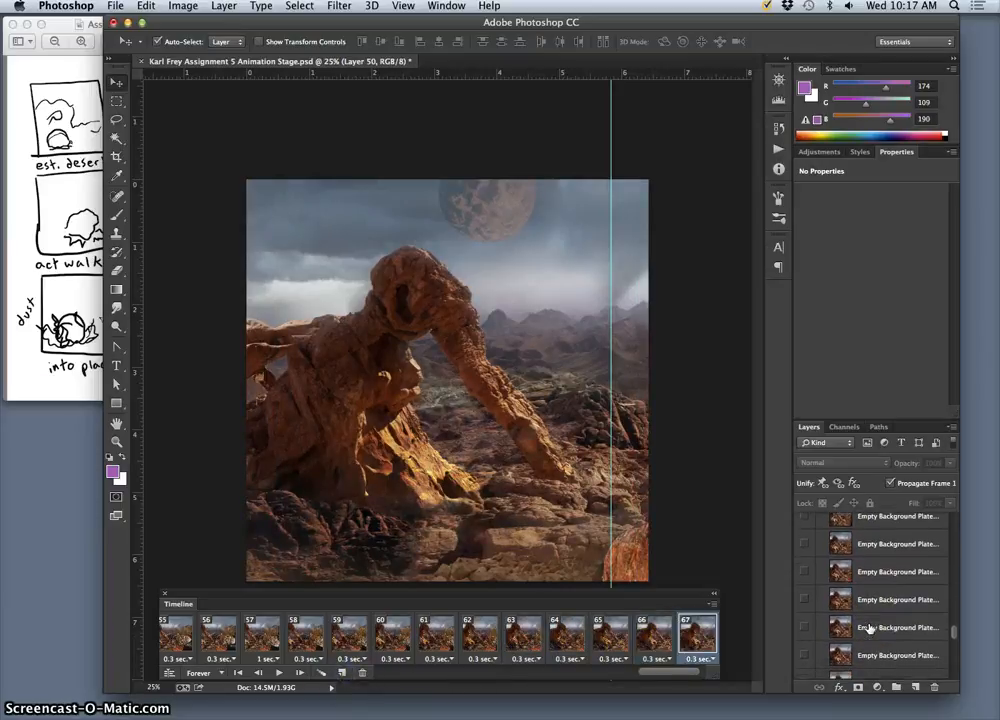
click(803, 597)
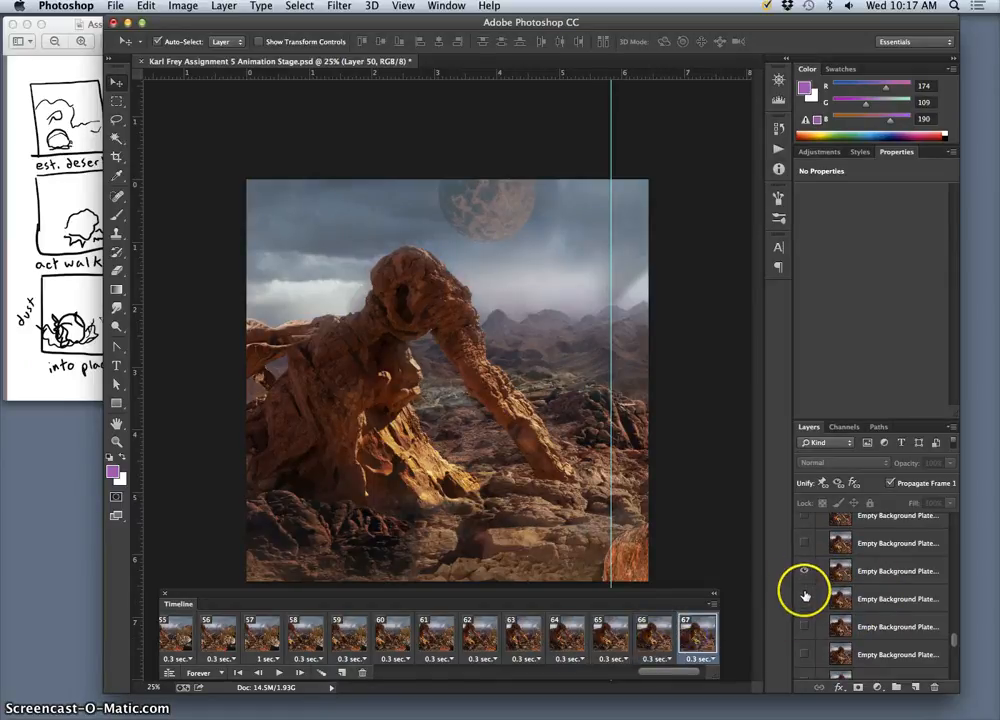
click(804, 571)
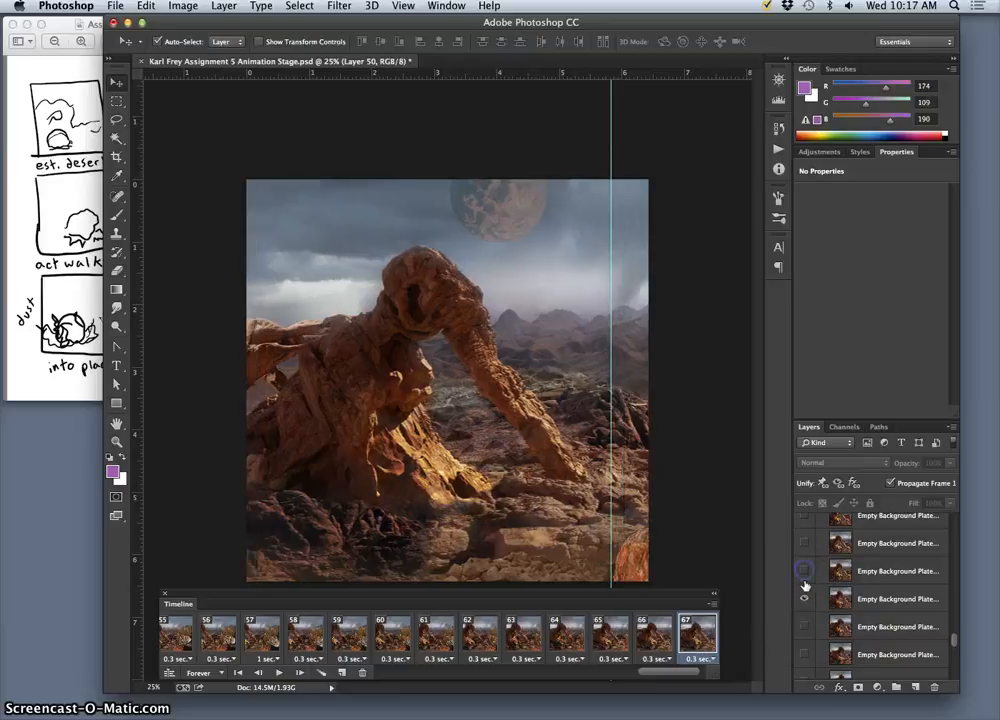
- Add frames 68 and 69, each duplicated from the preceding frame, and replace the backdrop in each with the next lower Empty Background Plate
click(342, 673)
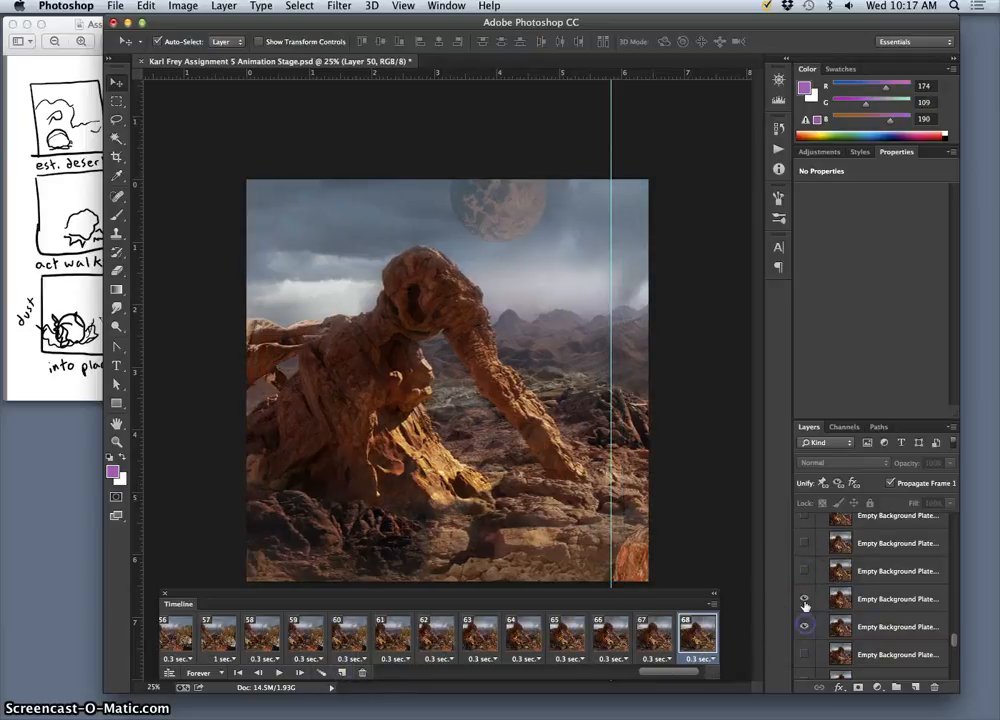
click(804, 599)
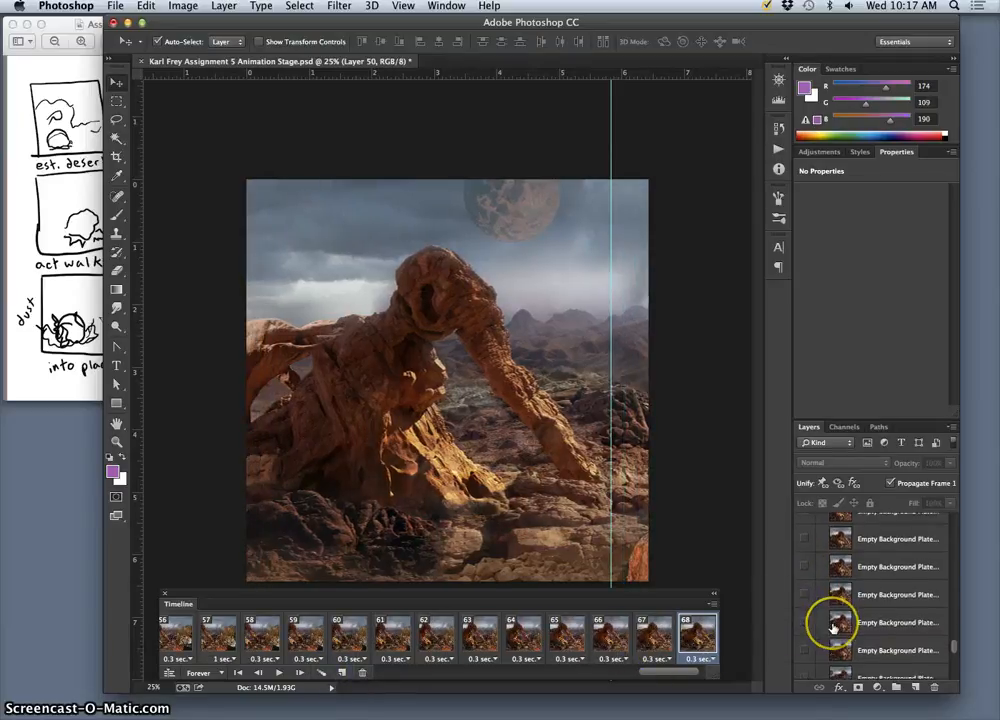
scroll(832, 627, up, 1)
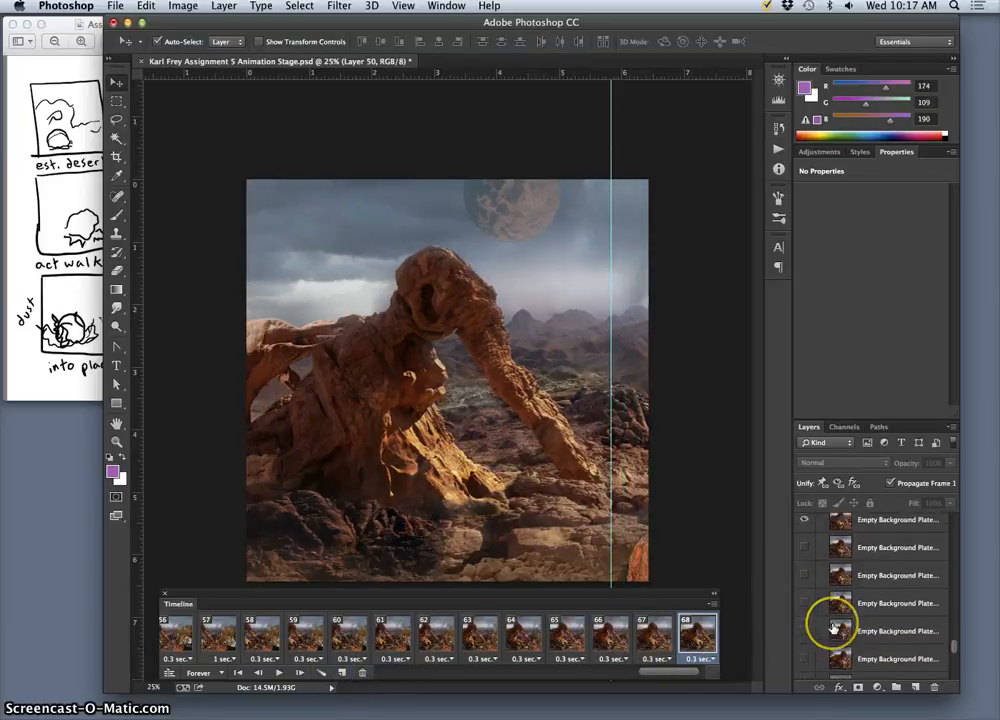
click(342, 673)
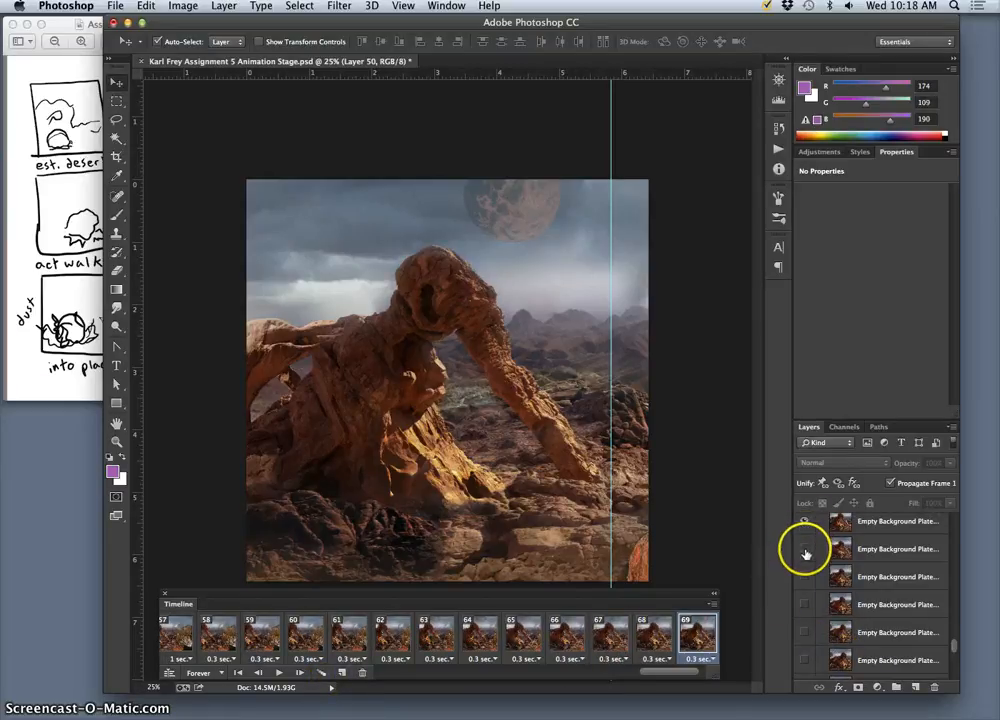
click(805, 522)
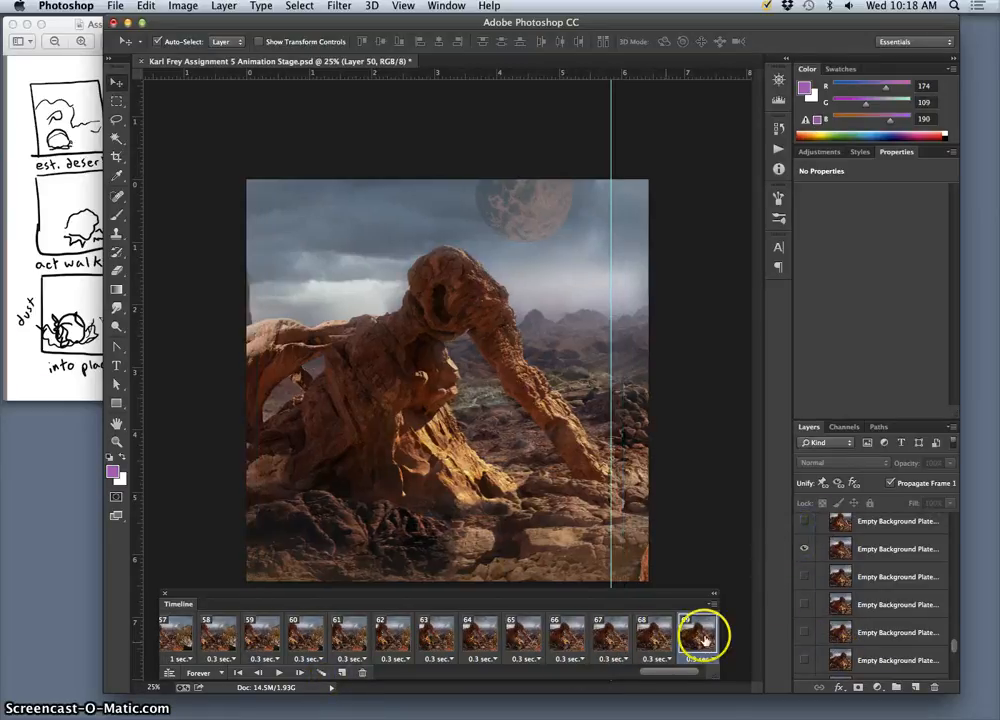
- Duplicate frame 69 as frame 70 with the next lower Empty Background Plate, and check the motion across frames 68 to 70
click(342, 673)
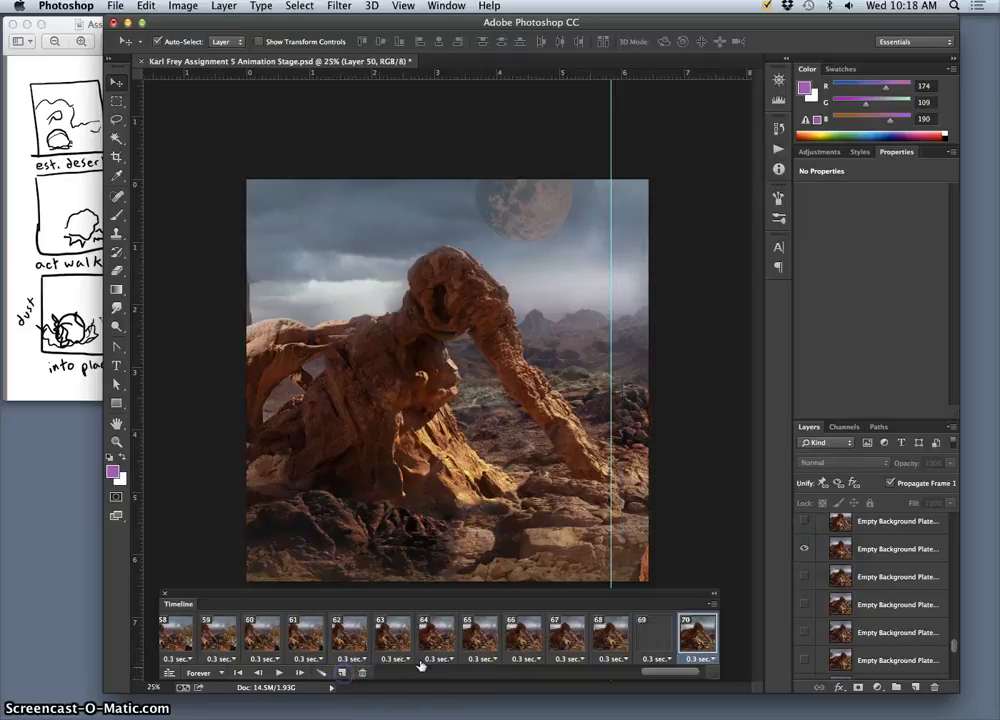
click(805, 577)
click(805, 550)
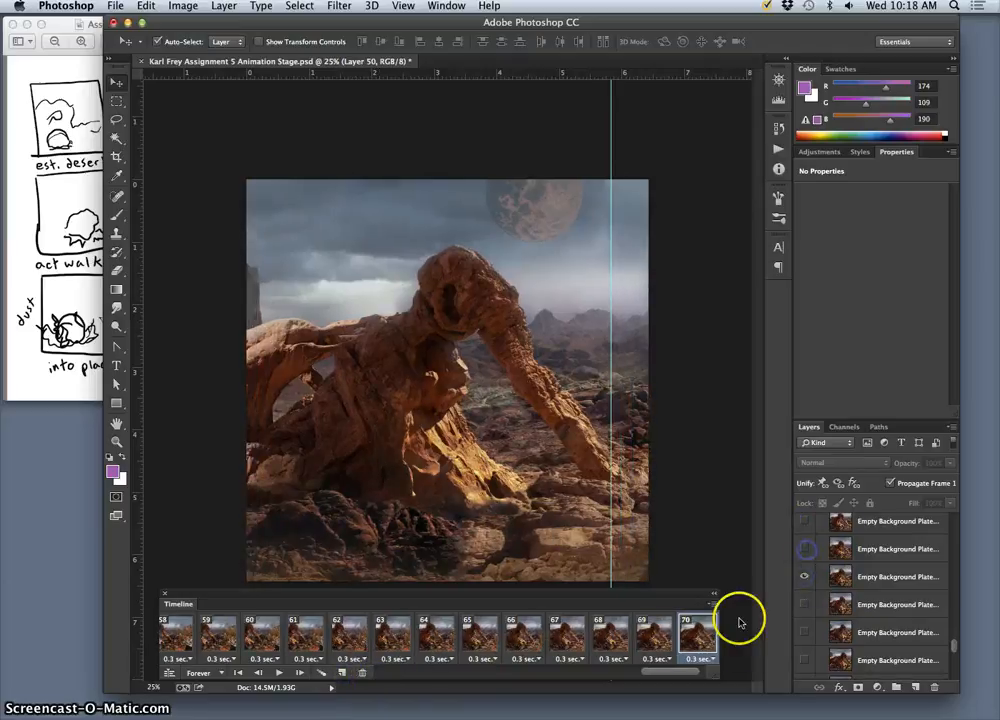
scroll(602, 645, right, 1)
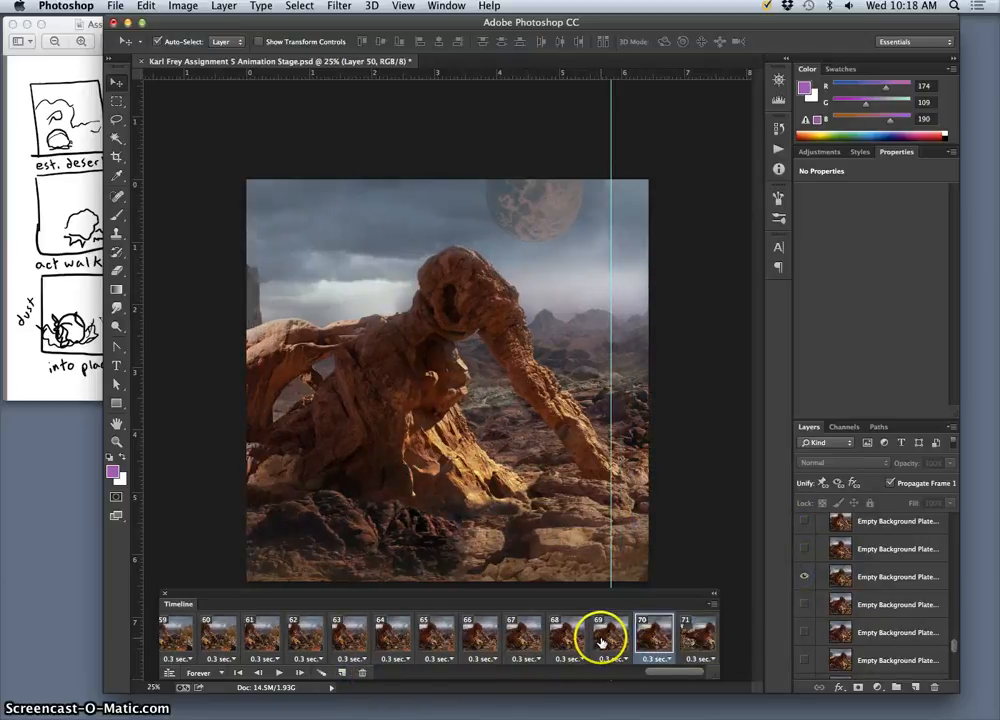
click(601, 642)
click(645, 645)
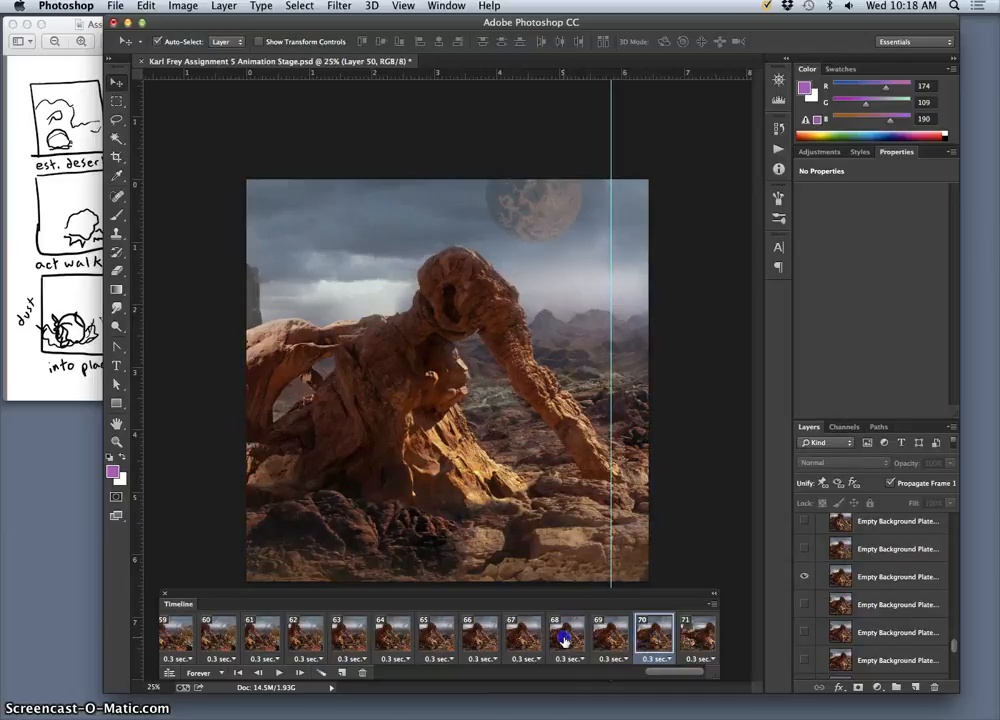
click(564, 640)
click(602, 645)
click(654, 641)
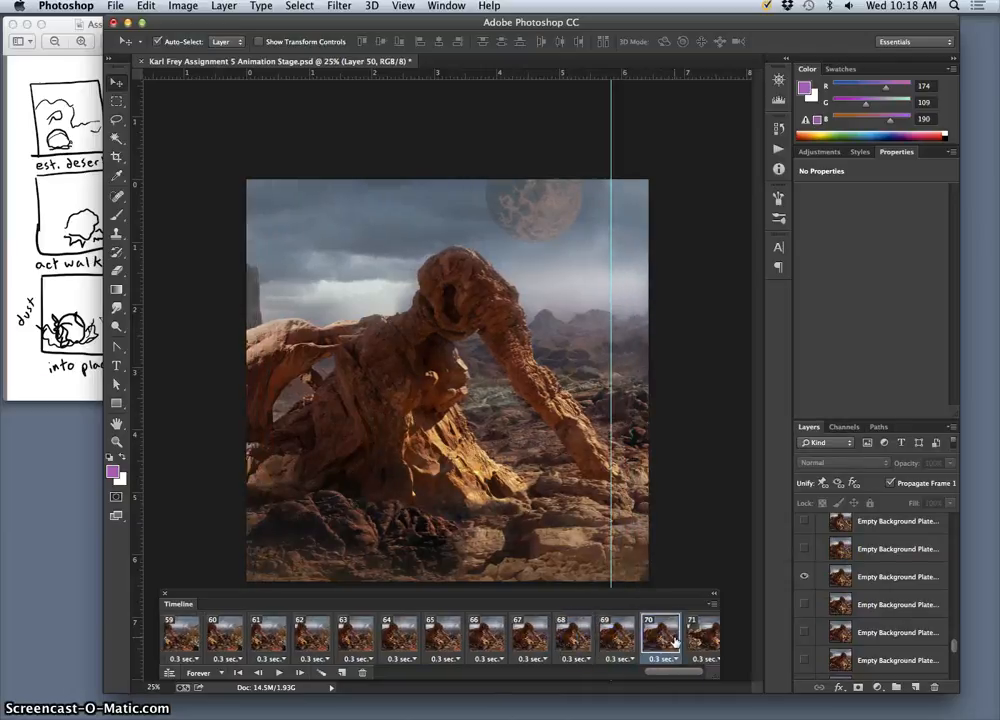
- Duplicate frame 70, and in the new frame 71 show only the next lower Empty Background Plate
click(341, 671)
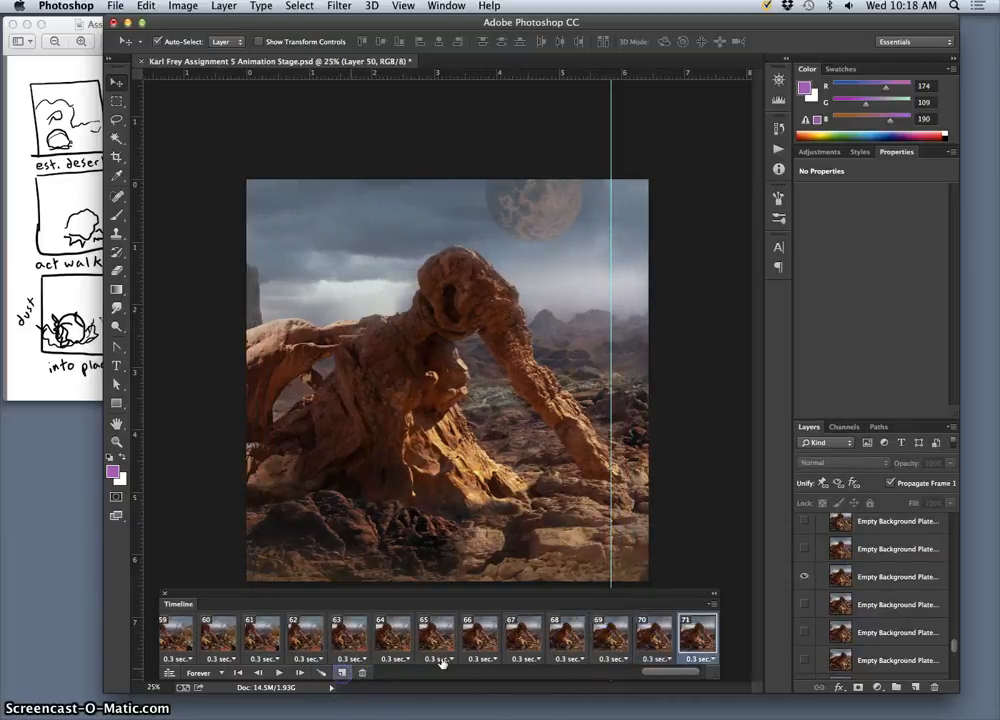
click(805, 605)
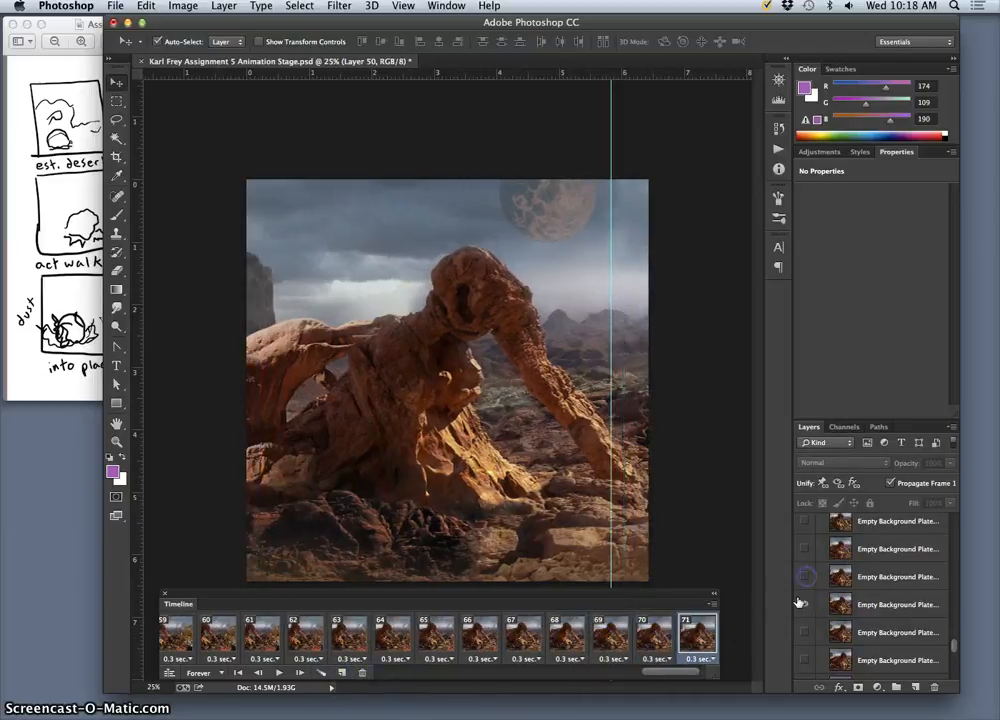
click(679, 640)
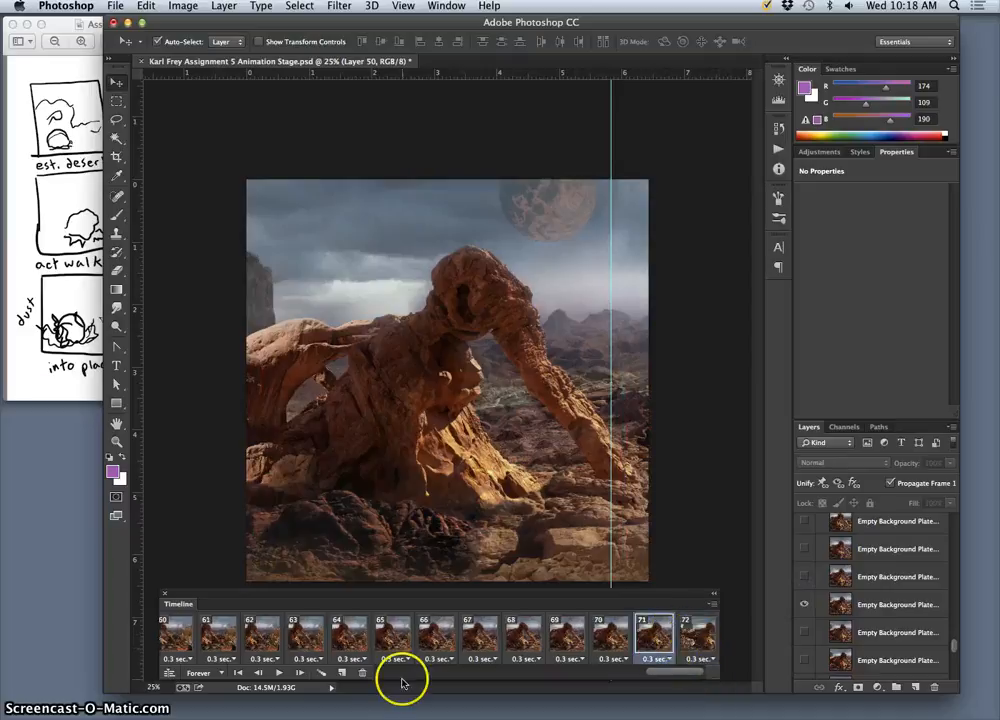
- Give the copied frame 72 the next lower Empty Background Plate in place of frame 71's, and compare the two frames
click(699, 636)
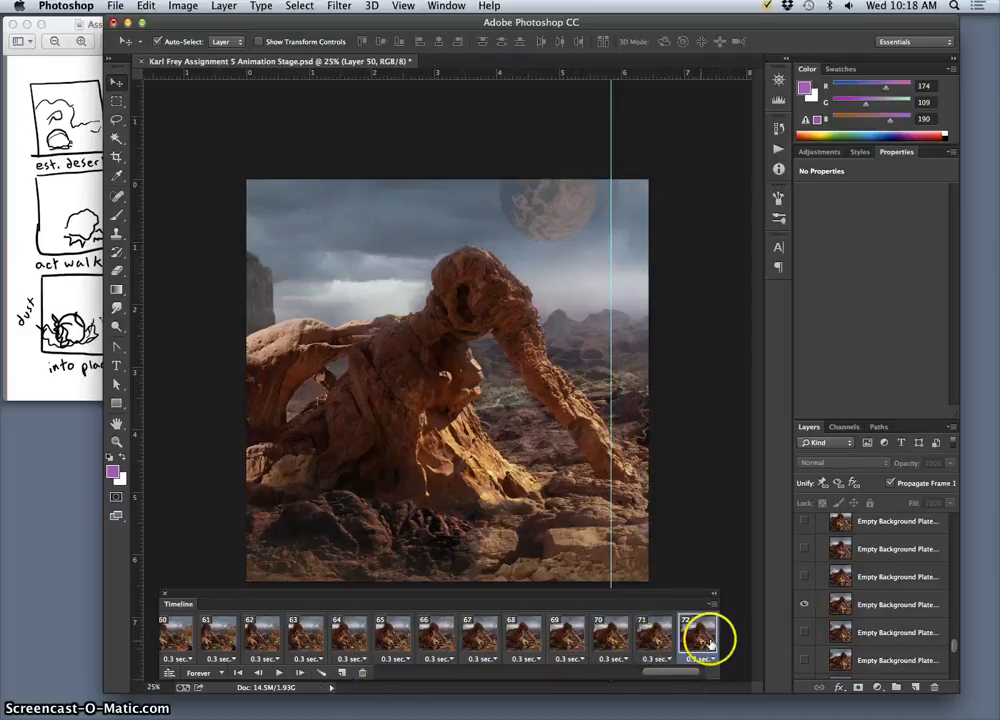
click(805, 606)
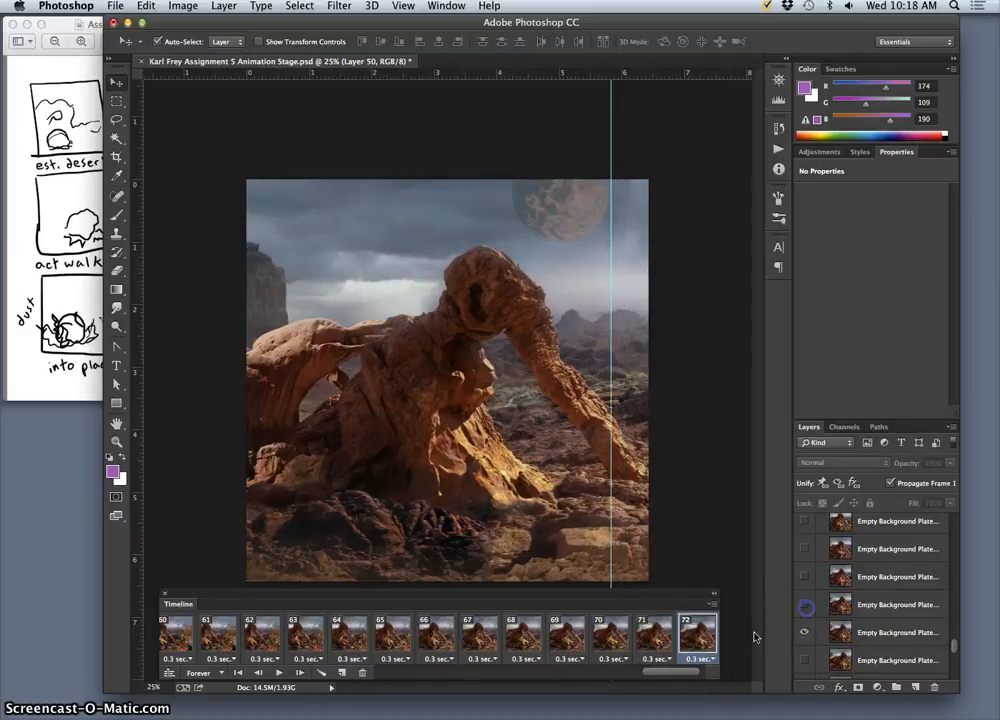
click(659, 640)
click(700, 639)
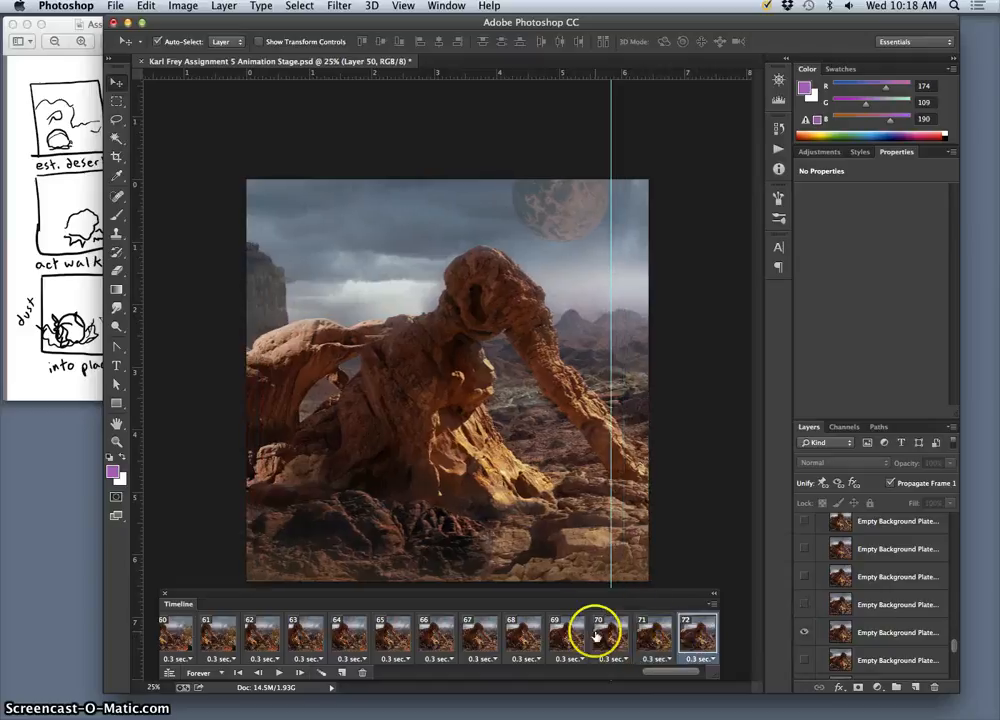
- Duplicate frame 72, and in frame 73 show the next lower Empty Background Plate while hiding the one carried over
click(804, 633)
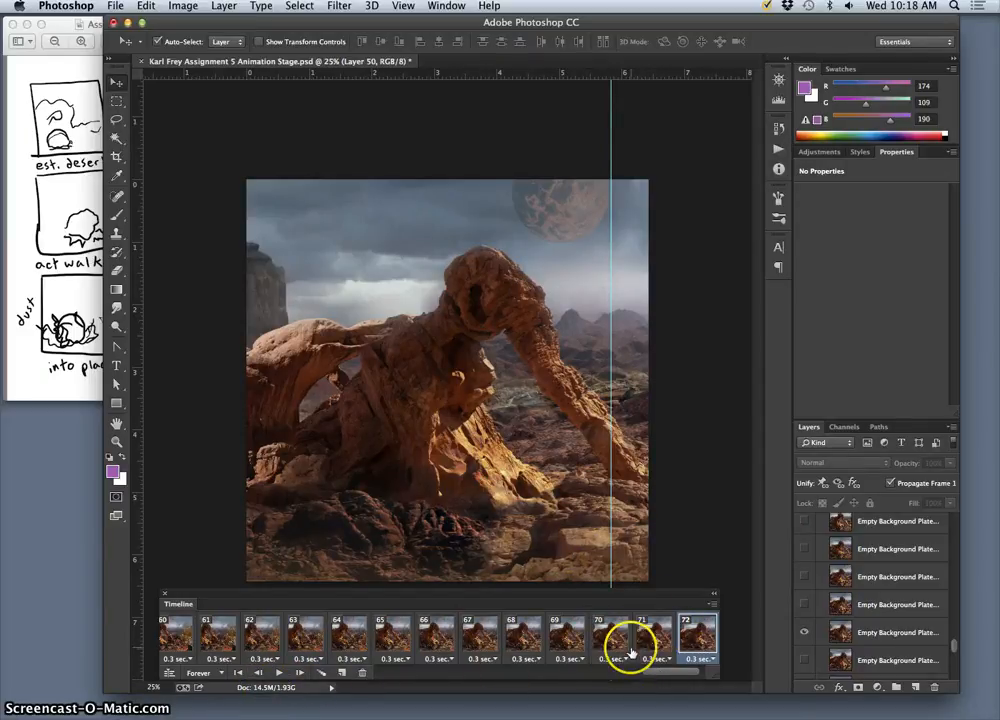
scroll(661, 642, right, 1)
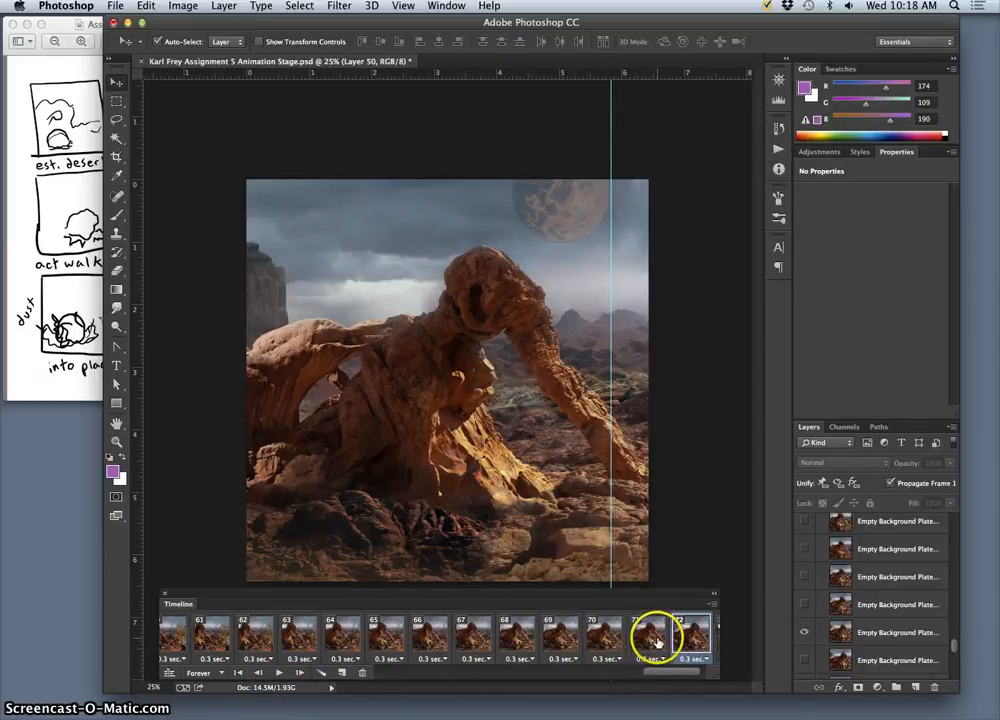
click(340, 672)
click(804, 657)
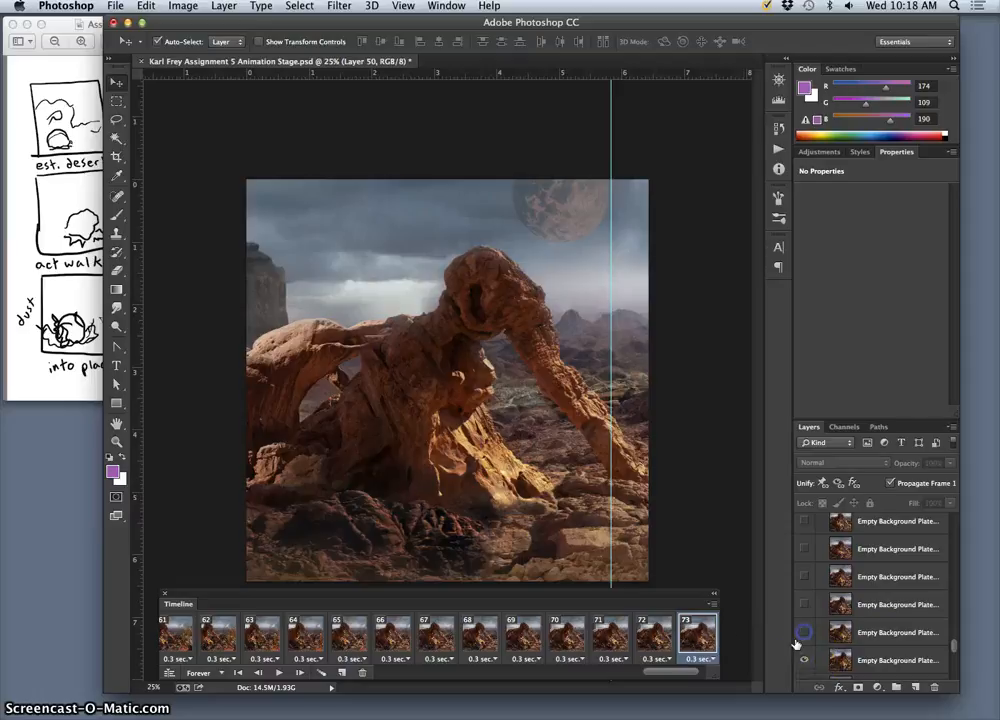
drag(670, 672, 683, 673)
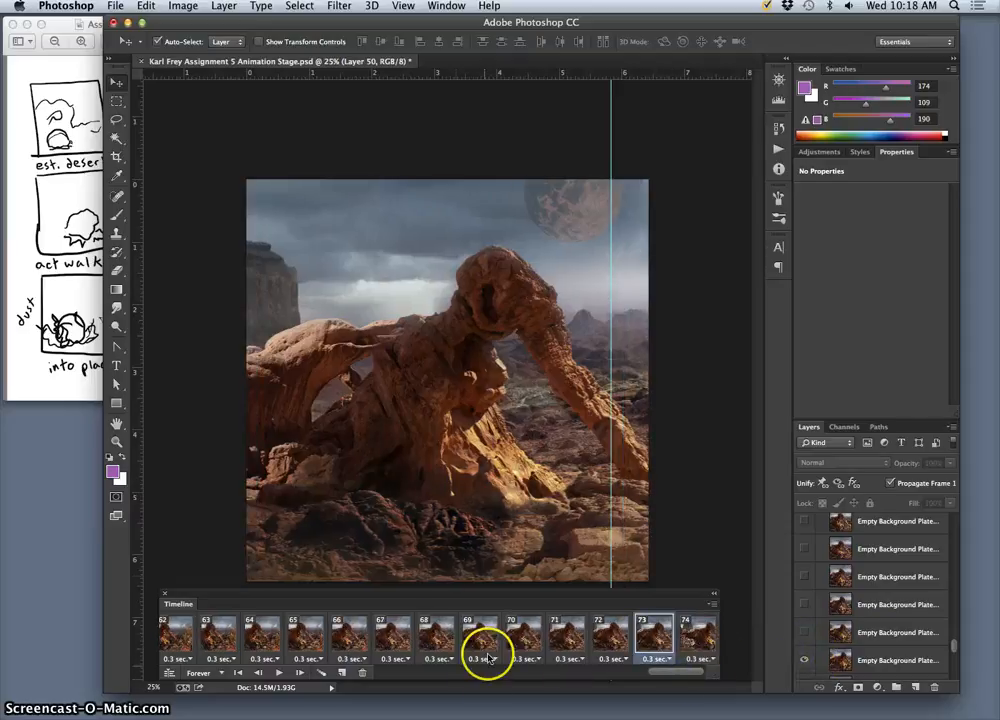
- Duplicate frame 73, and switch the backdrop of frame 74 to the next lower Empty Background Plate
scroll(810, 657, down, 1)
scroll(810, 657, down, 3)
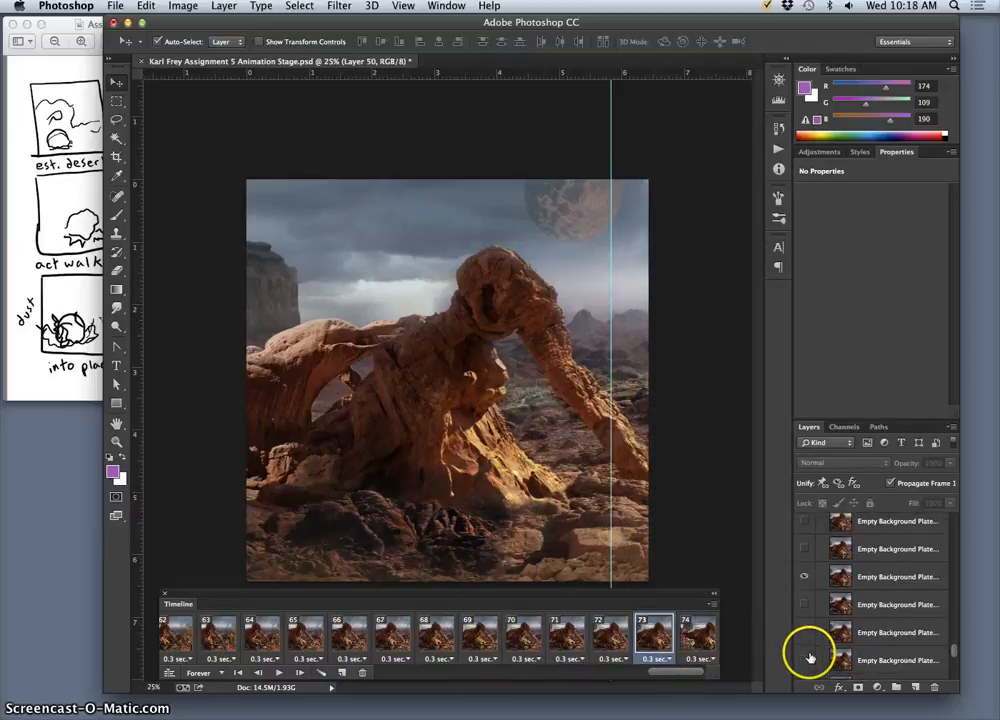
click(341, 673)
click(804, 604)
click(804, 576)
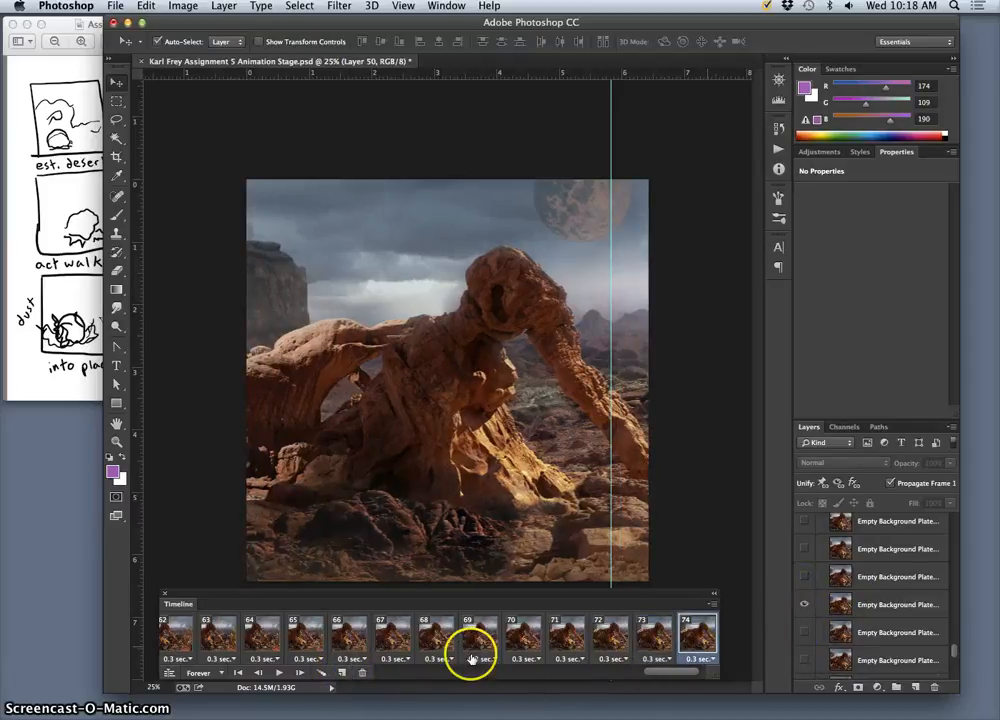
- Duplicate frame 74 as frame 75 with the next lower Empty Background Plate, and compare it with frame 74
click(341, 673)
click(804, 632)
click(804, 604)
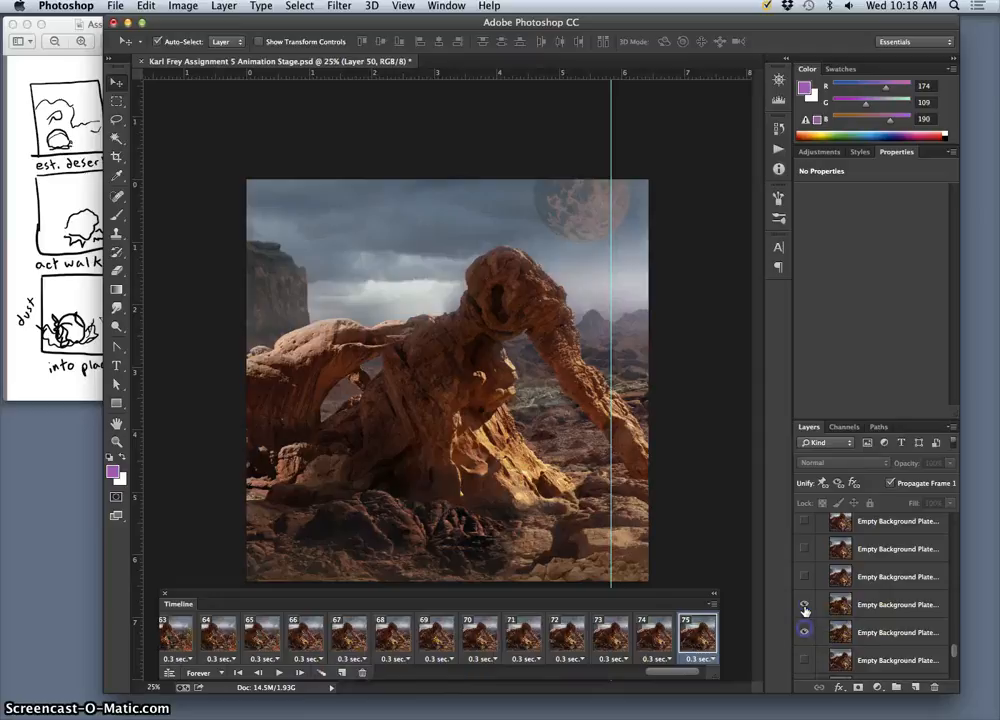
click(702, 636)
click(657, 638)
click(703, 638)
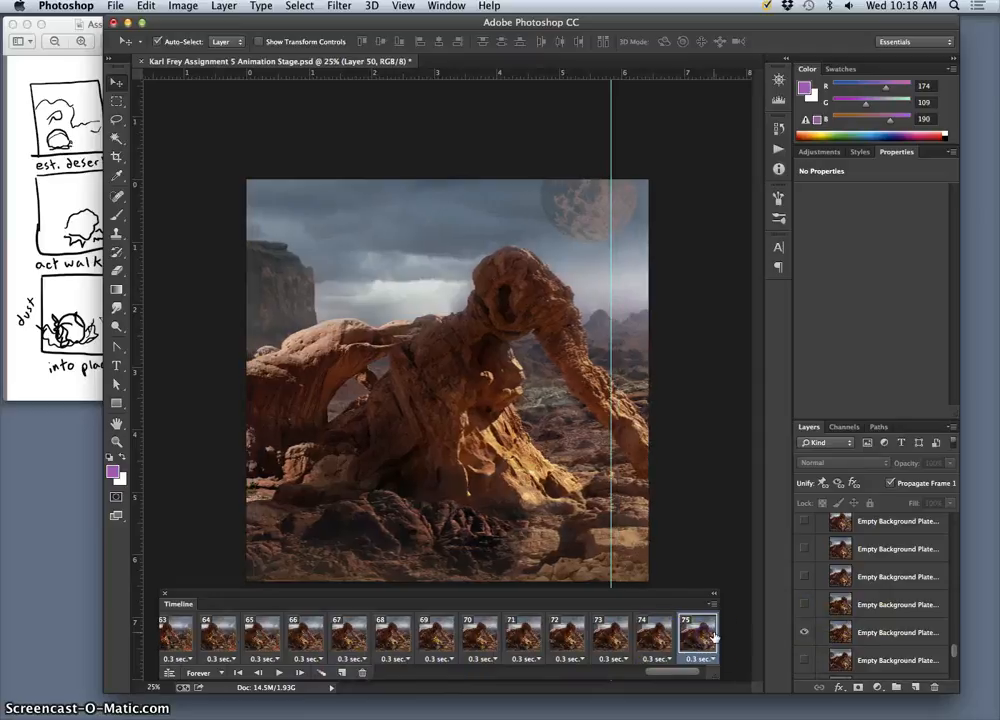
- Duplicate frame 75, and in frame 76 replace the visible Empty Background Plate with the one directly below it
scroll(714, 637, right, 1)
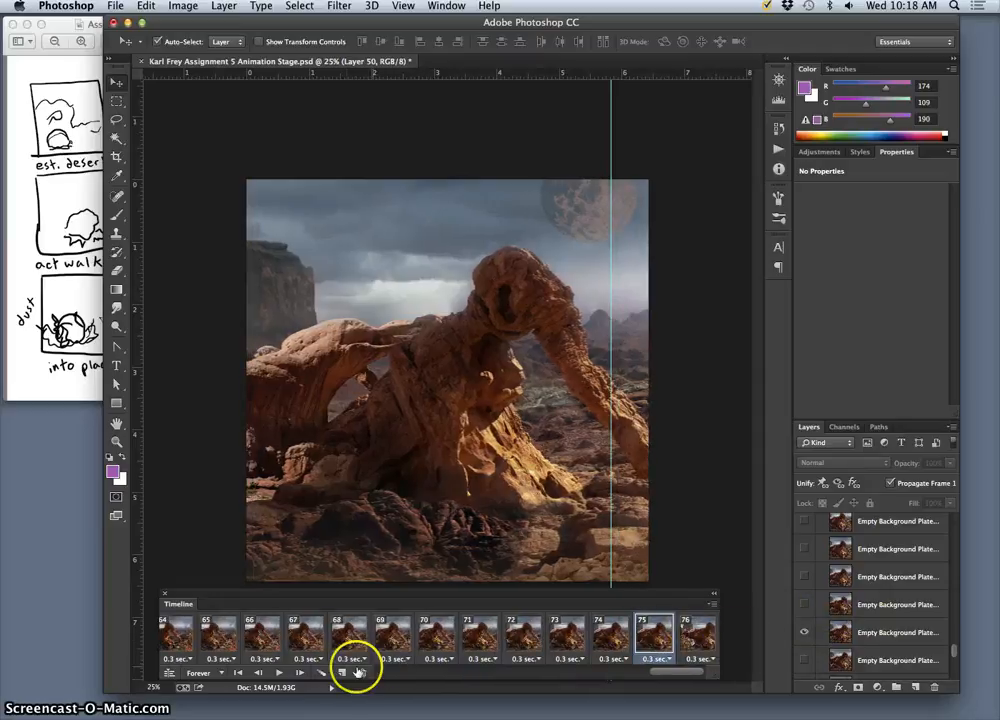
click(698, 636)
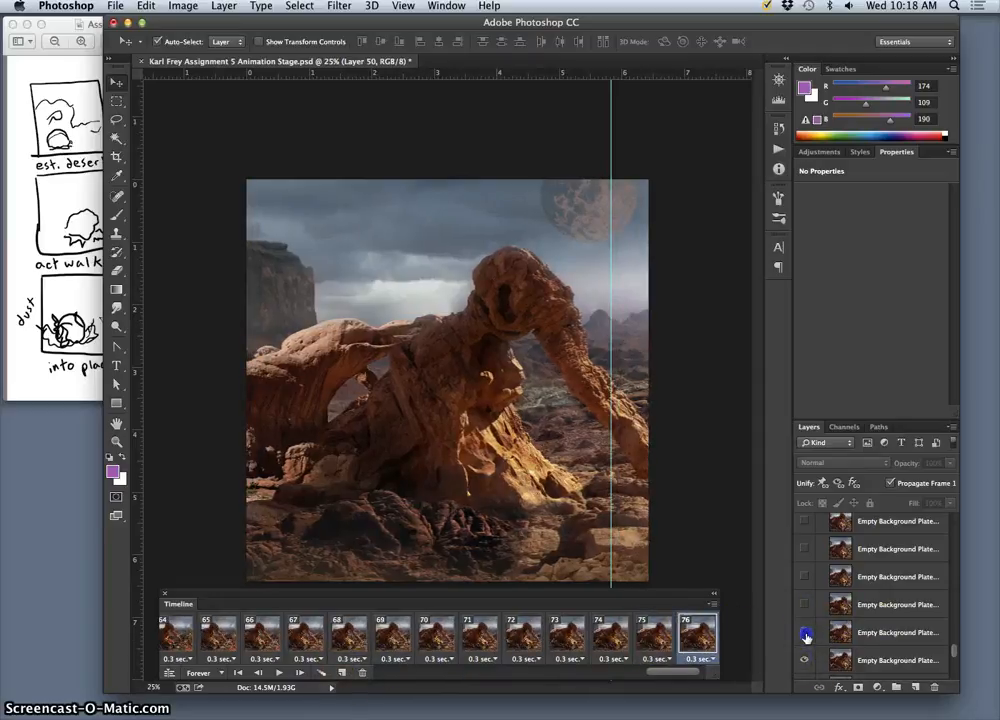
click(648, 646)
scroll(877, 608, up, 20)
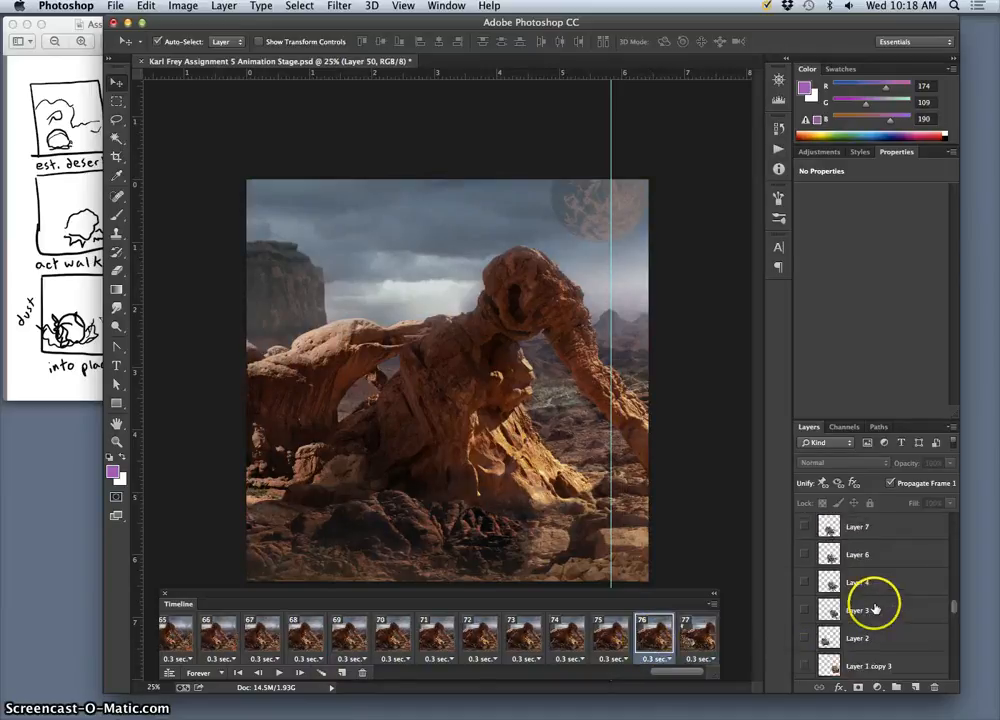
scroll(875, 608, down, 20)
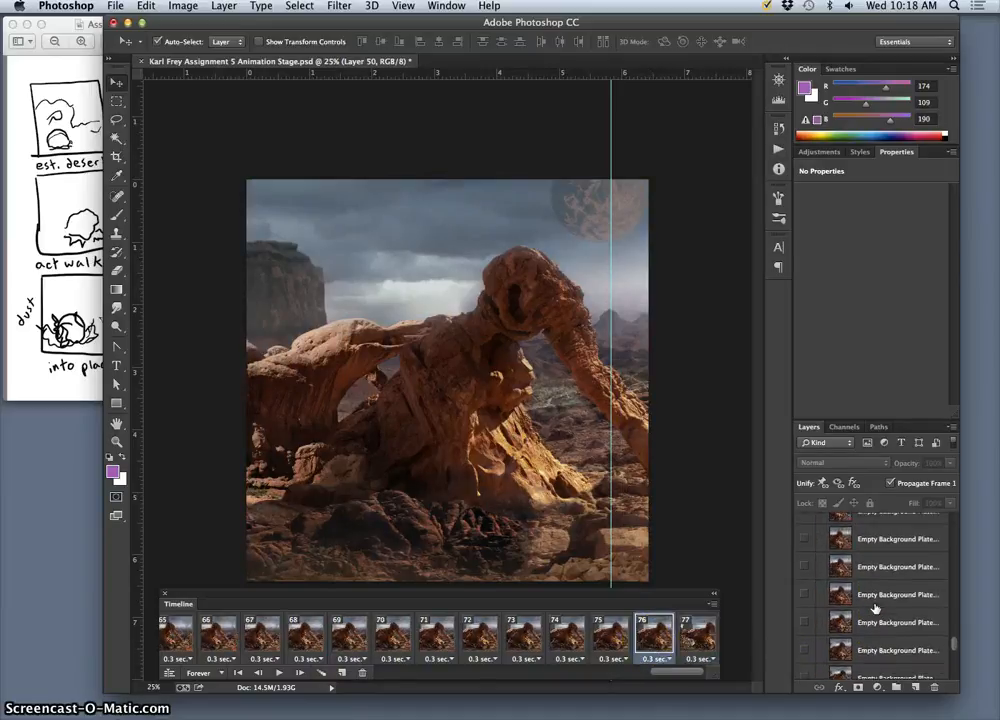
click(804, 574)
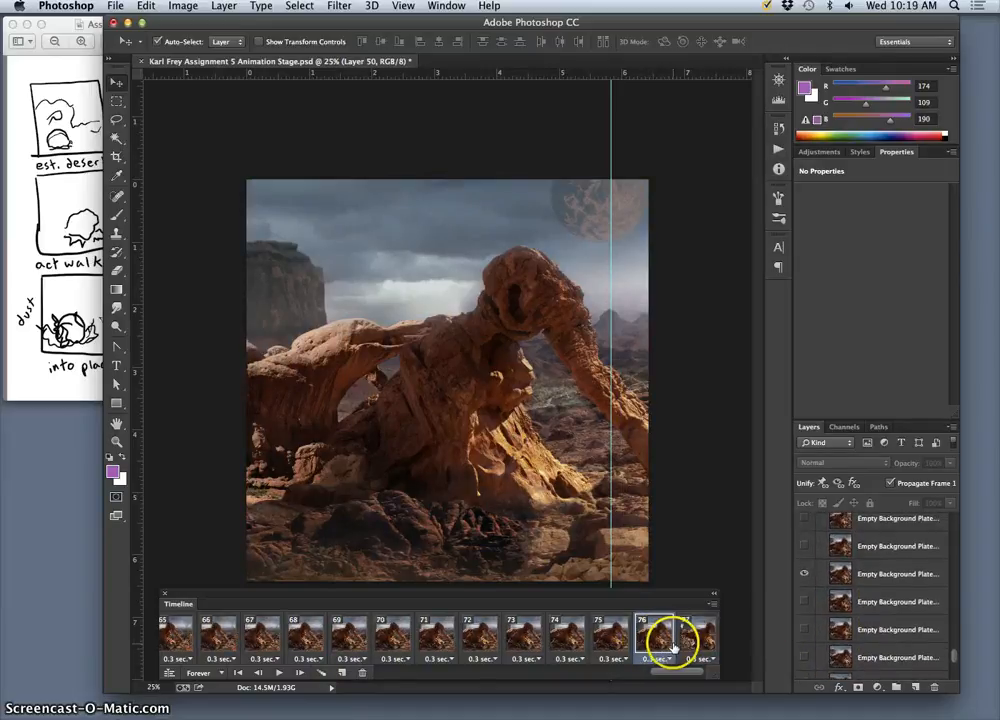
- Compare the backdrop of frame 76 with frames 75 and 77
click(614, 645)
click(648, 643)
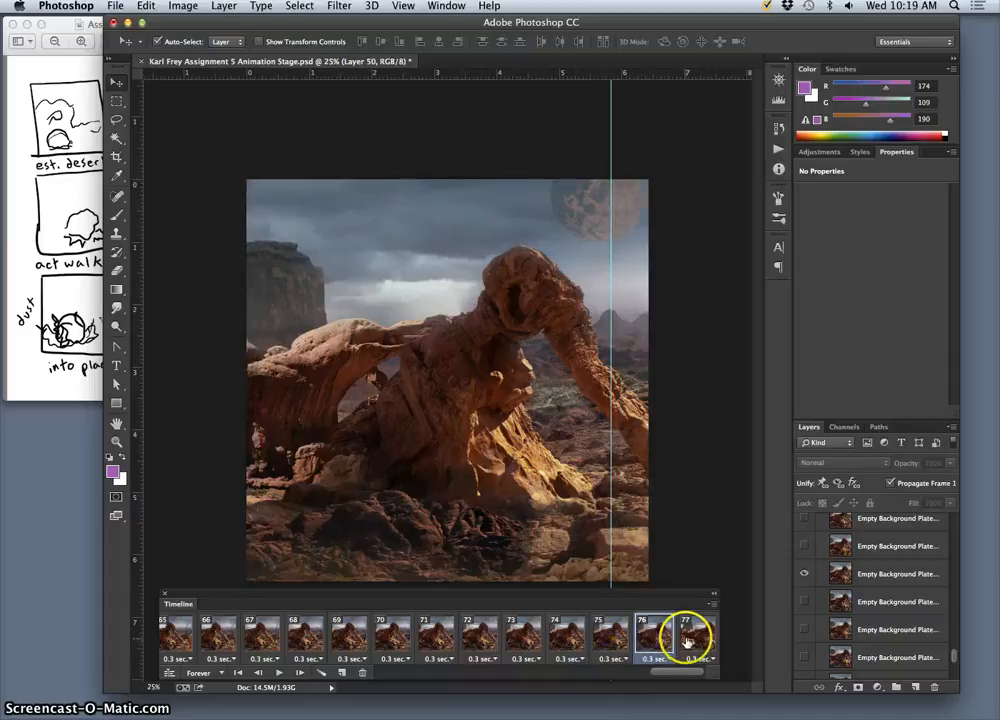
click(693, 641)
click(659, 643)
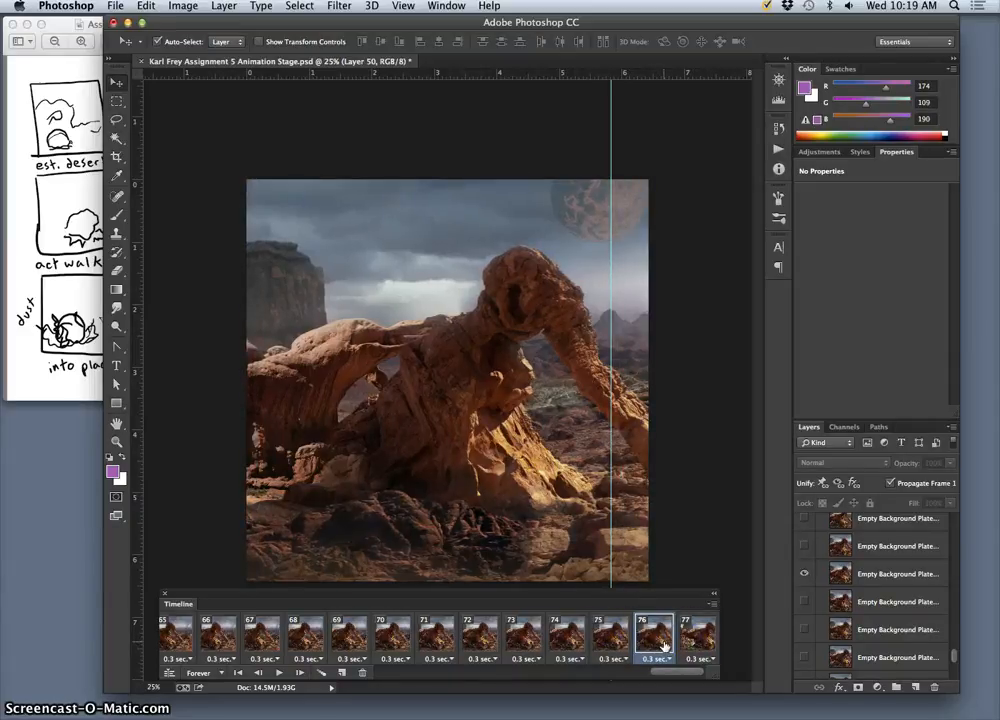
- Duplicate frame 76 into frames 77 and 78, moving the backdrop of each new frame one Empty Background Plate lower
click(340, 673)
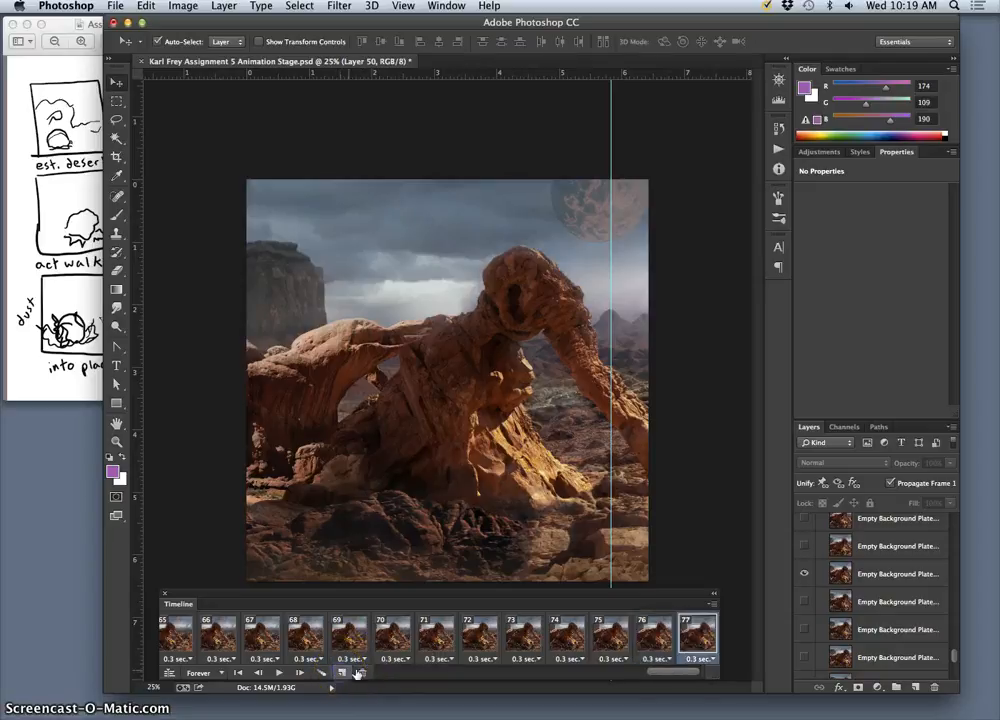
click(803, 601)
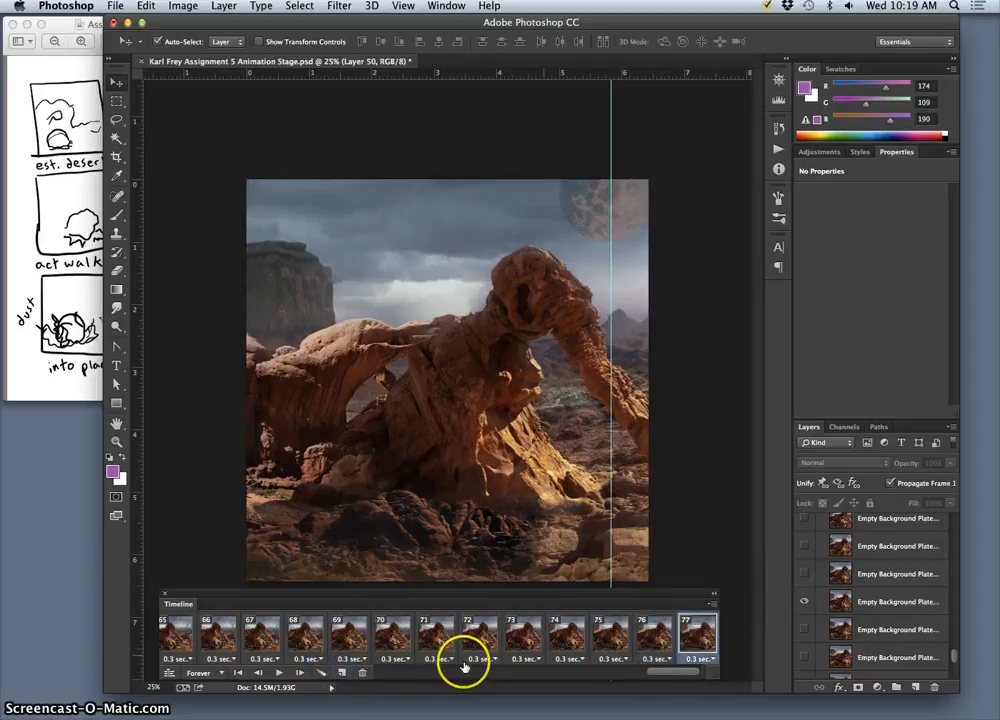
click(341, 672)
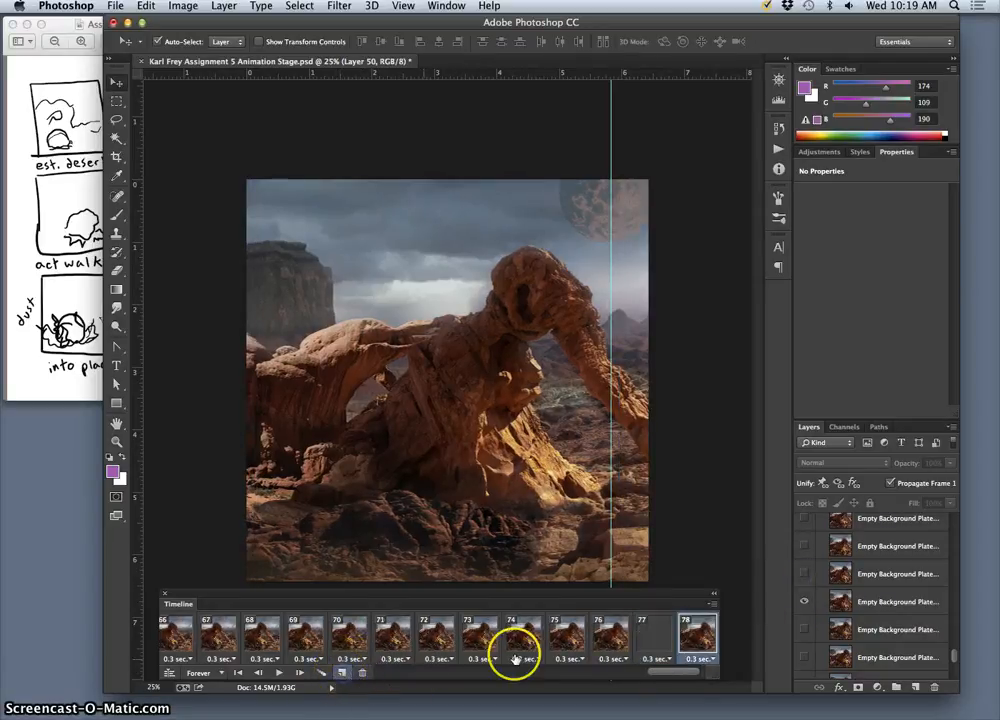
click(803, 601)
- Add frames 79 and 80 as duplicates, replacing the visible Empty Background Plate in each with the one directly below it
click(342, 670)
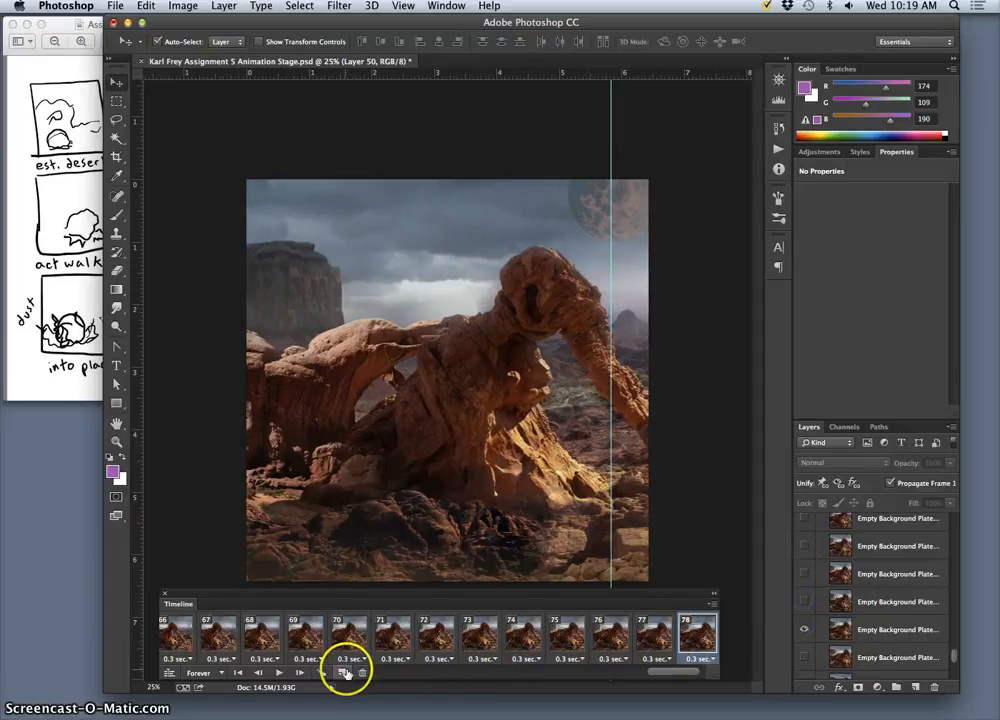
click(805, 632)
click(700, 644)
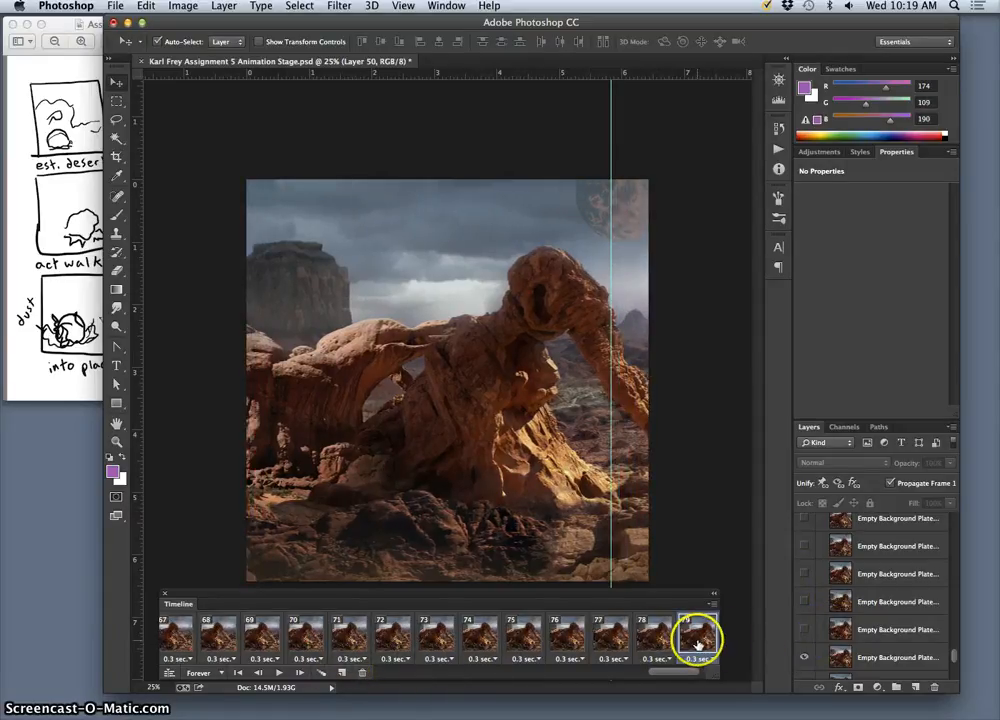
click(340, 671)
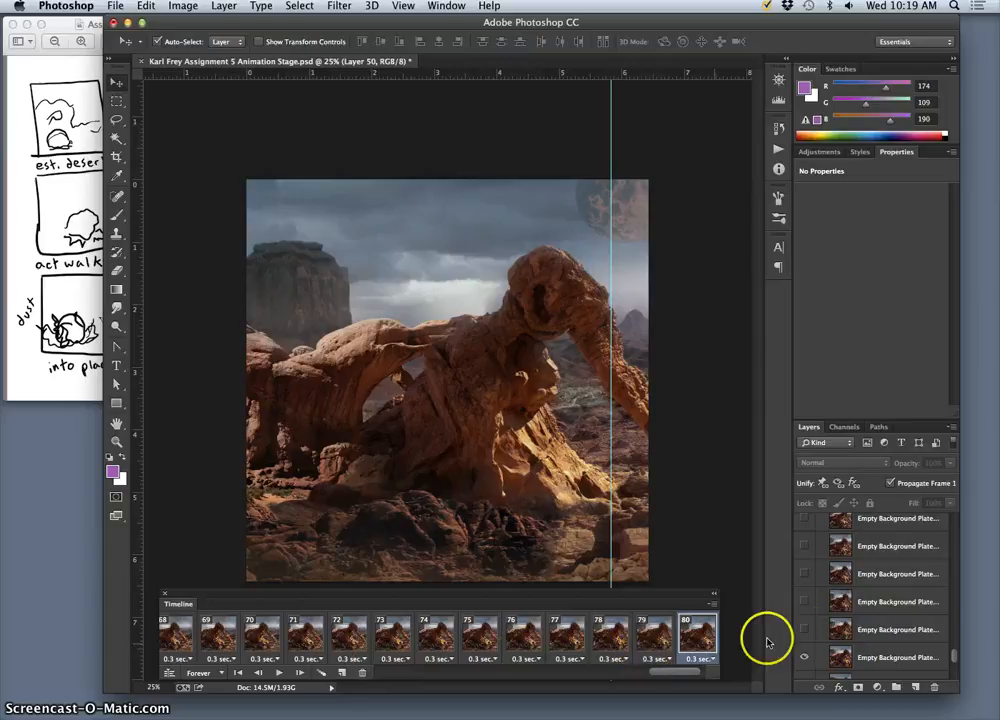
scroll(815, 640, down, 3)
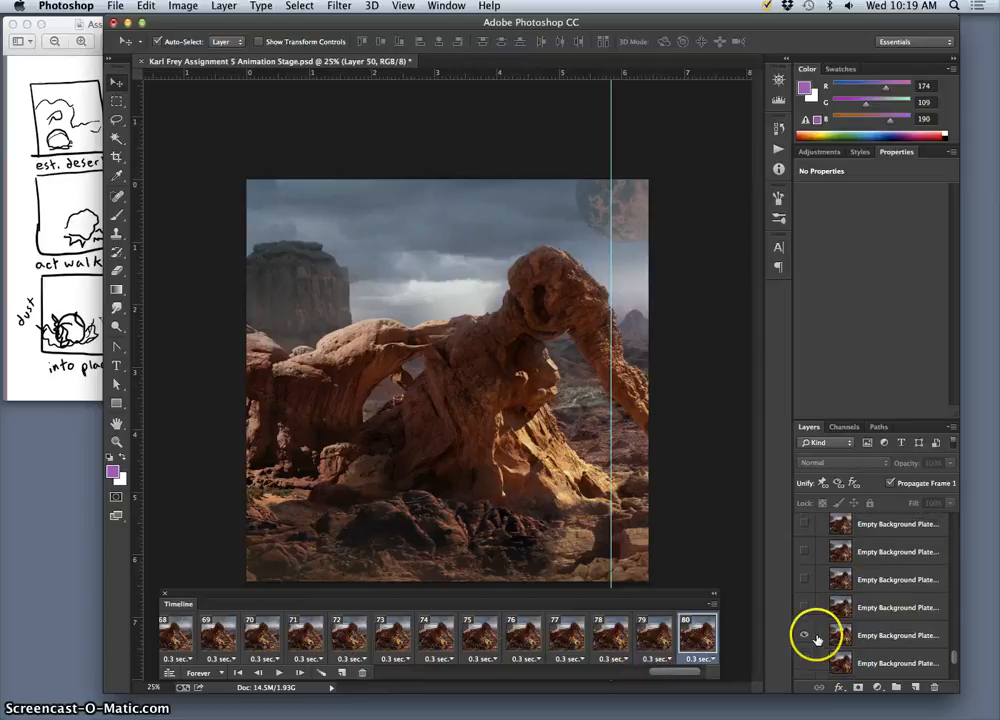
click(808, 561)
- Duplicate frame 80 as frame 81 with the next lower Empty Background Plate, and compare it with frames 80 and 82
click(341, 664)
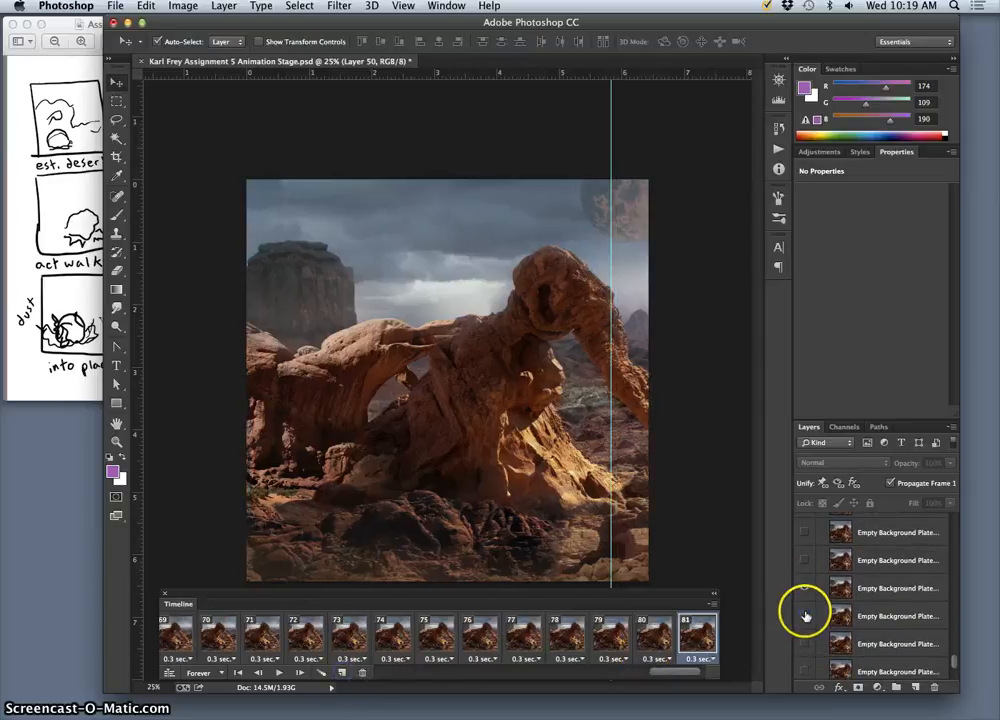
click(806, 590)
click(342, 672)
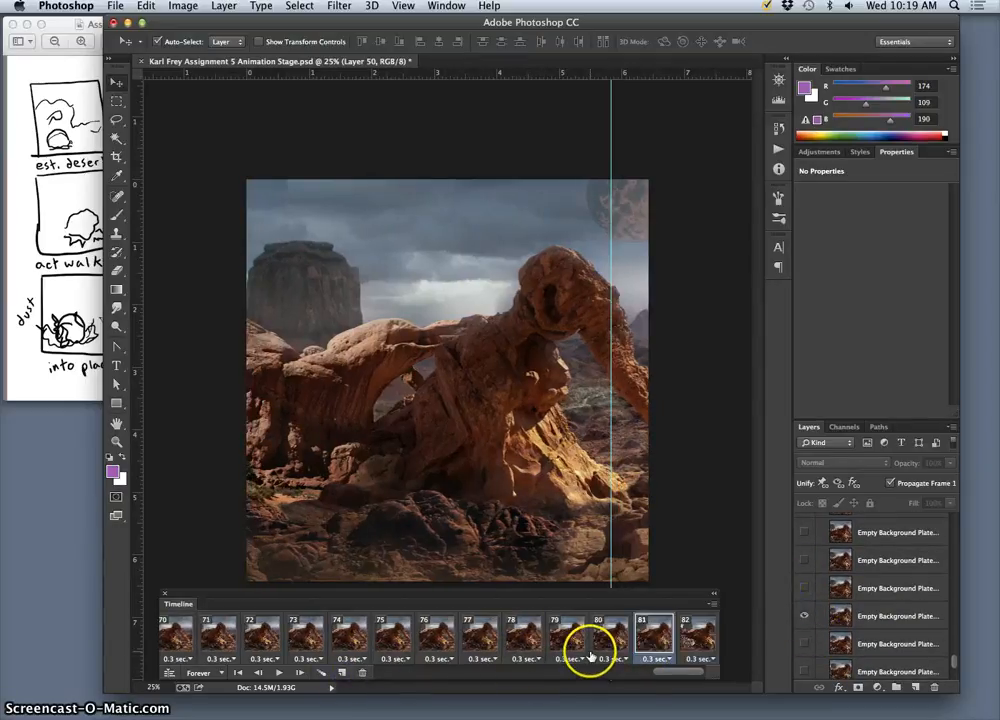
click(608, 636)
click(645, 640)
click(696, 642)
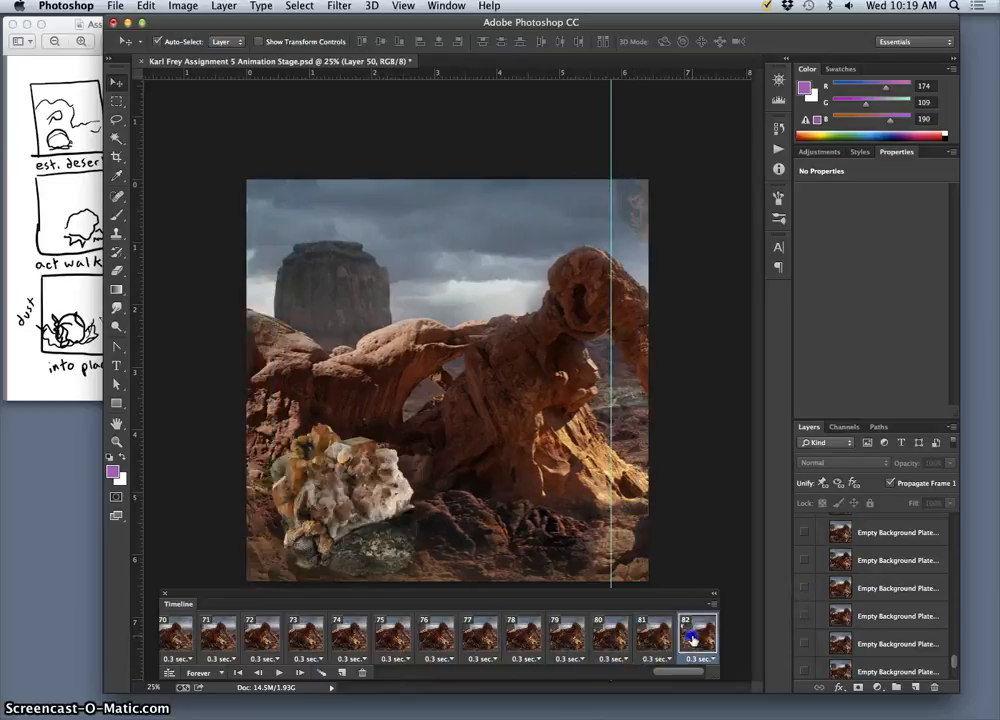
click(657, 643)
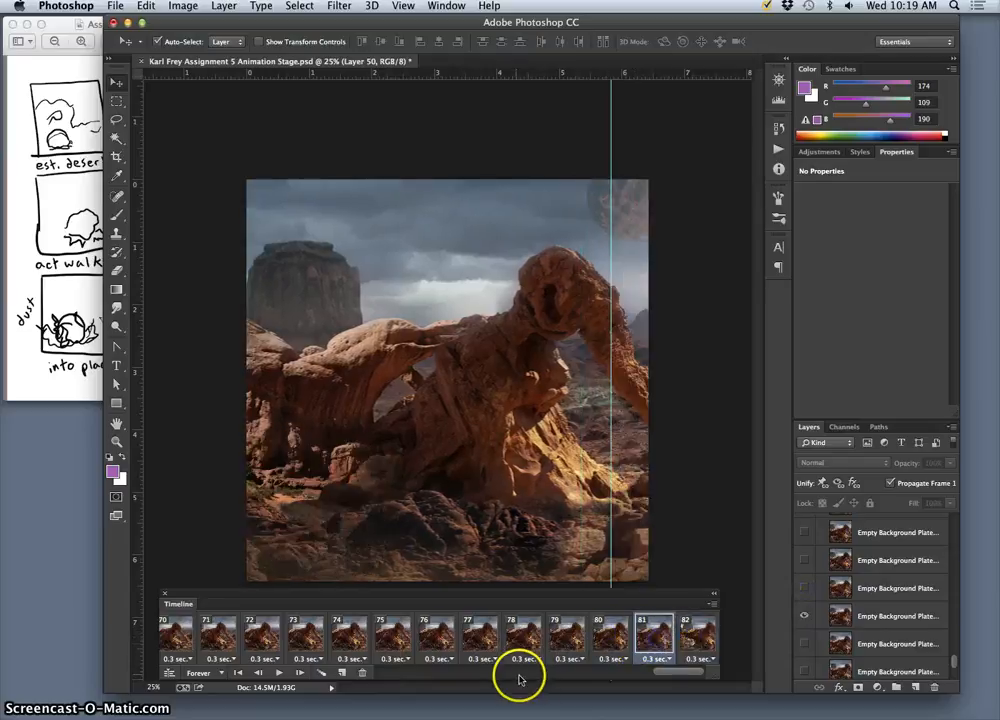
- Duplicate frame 81 into frames 82 and 83, switching each to the next lower Empty Background Plate
click(342, 673)
click(805, 643)
click(806, 618)
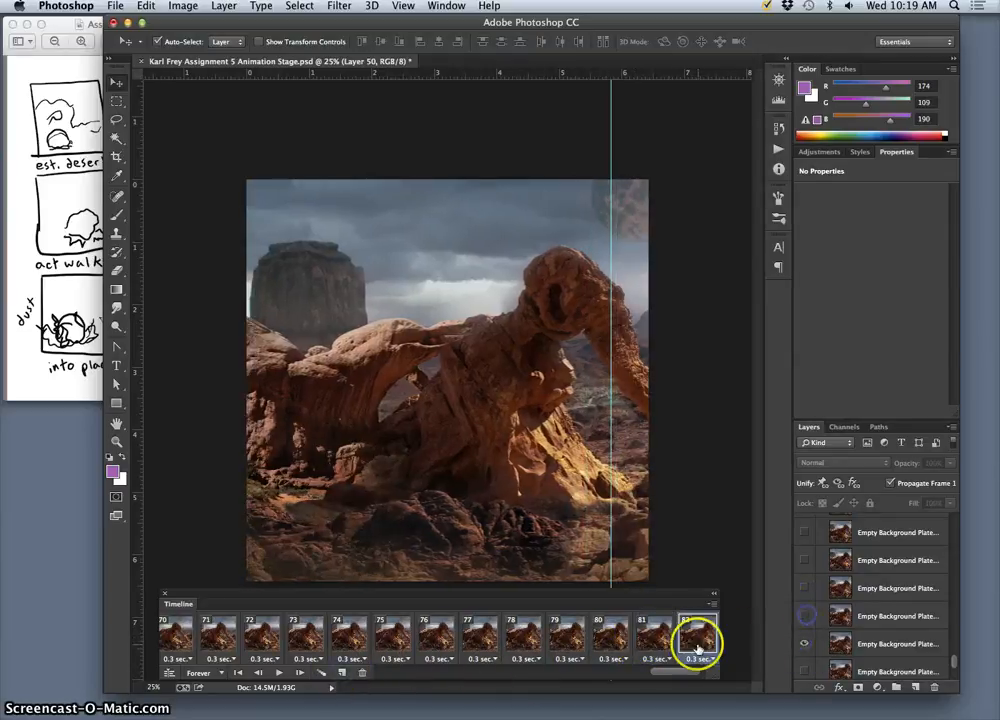
scroll(830, 645, down, 5)
scroll(831, 645, up, 3)
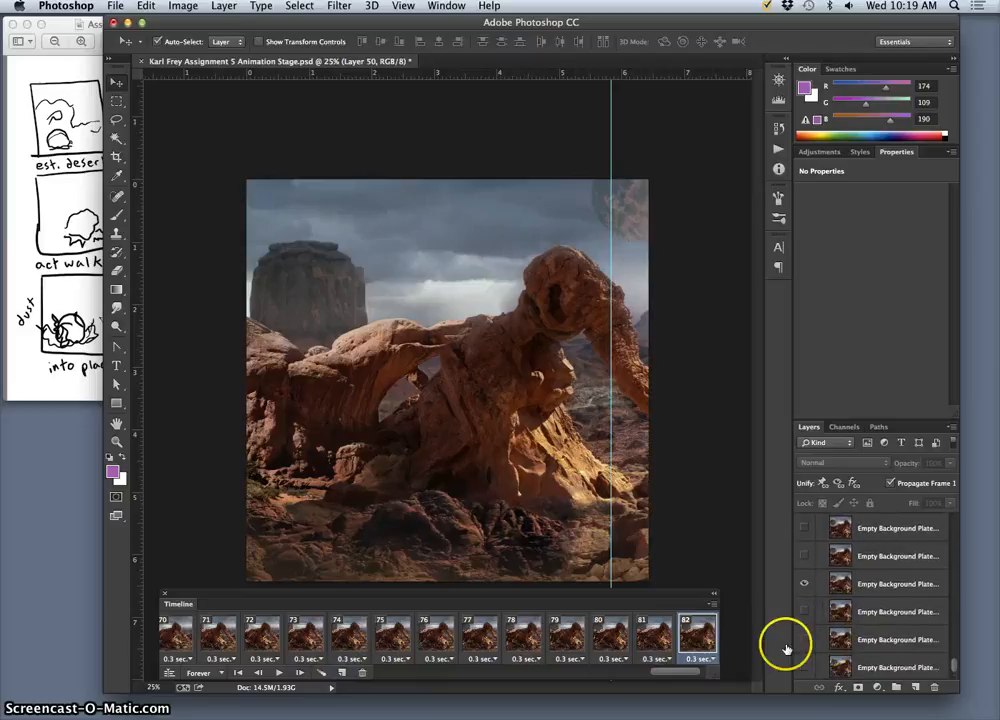
click(343, 674)
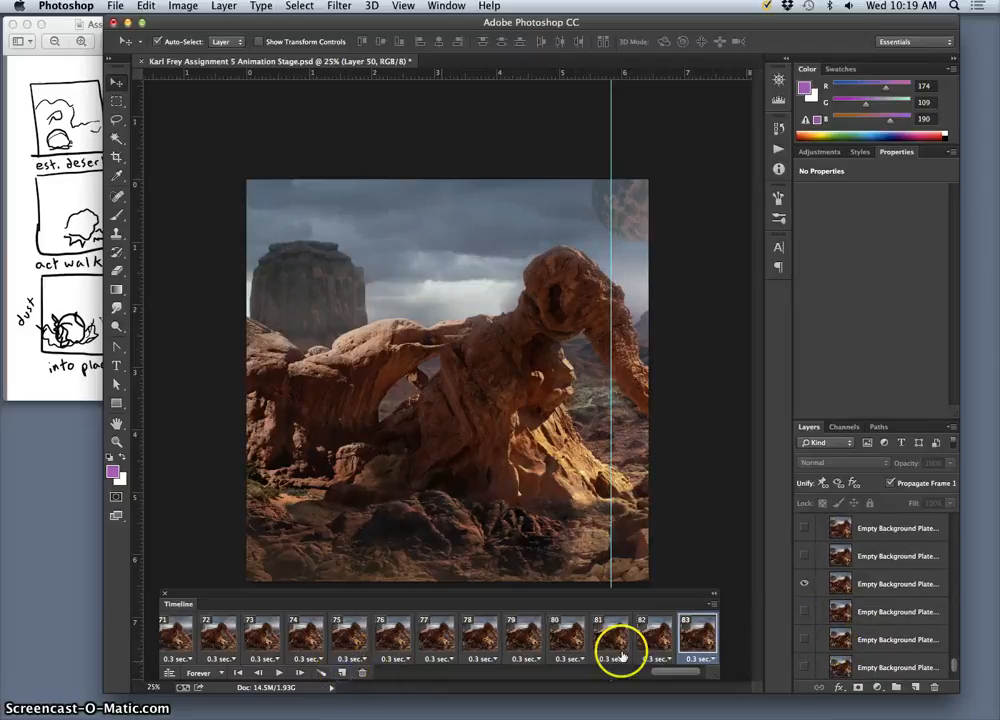
click(804, 585)
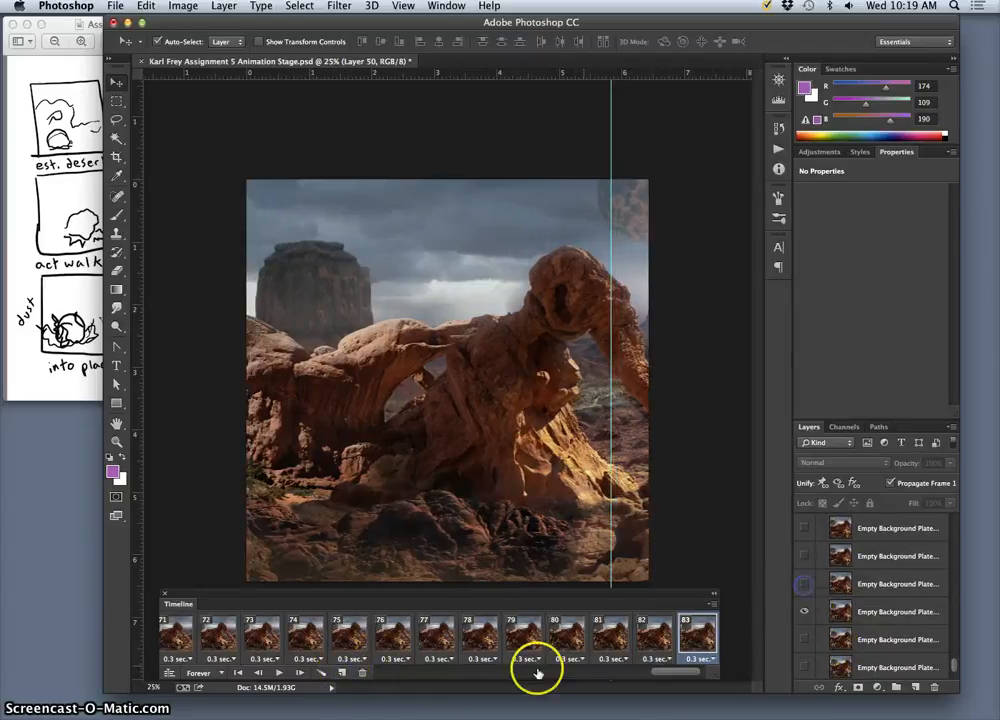
- Create frames 84 and 85 from frame 83, stepping the visible Empty Background Plate down one layer in each
click(345, 674)
click(805, 640)
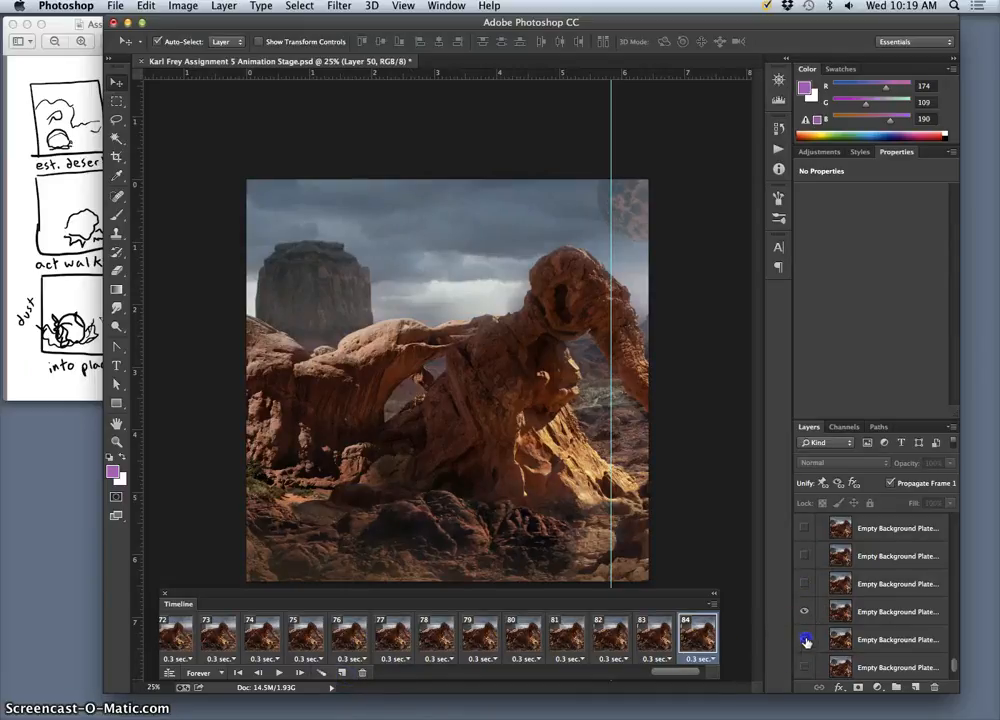
click(805, 613)
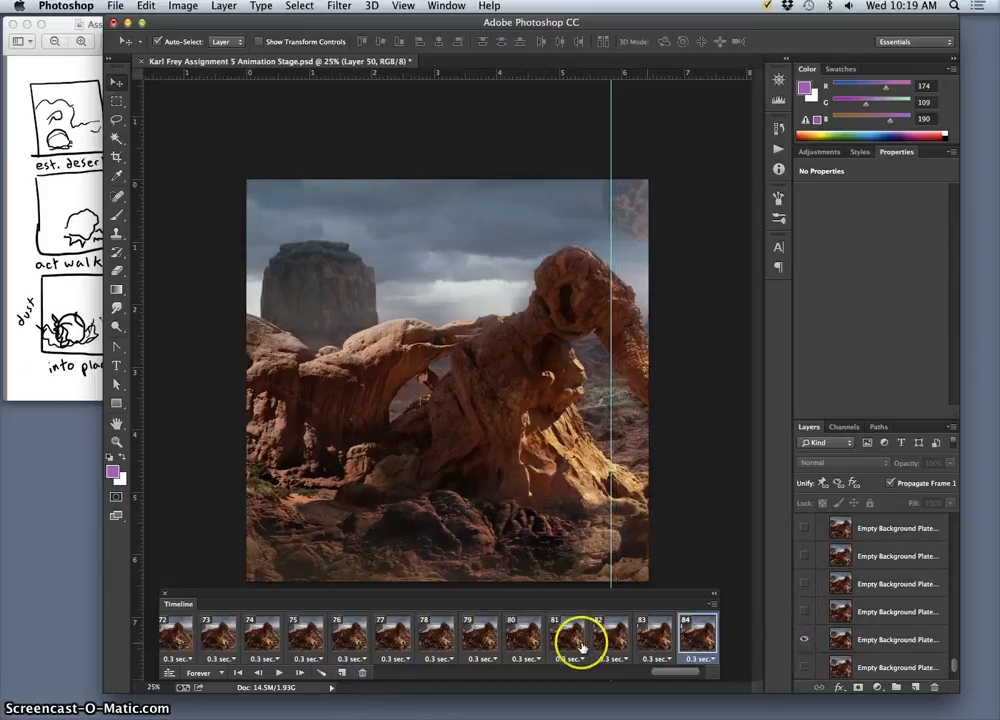
click(342, 673)
click(806, 643)
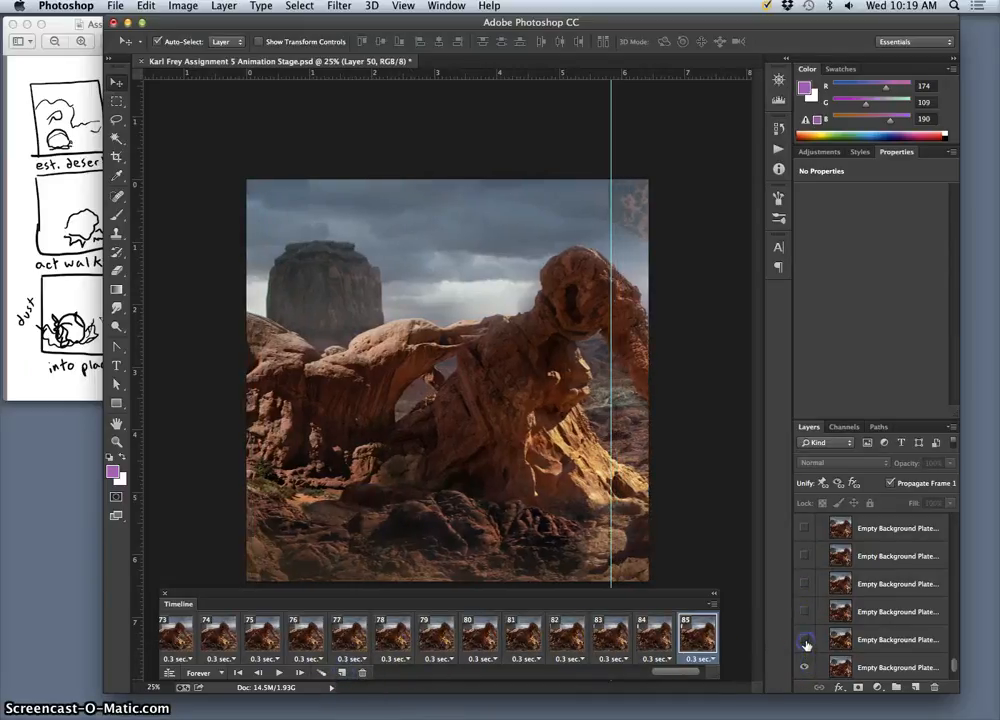
- Duplicate frame 85 as frame 86, switch its backdrop to the next lower Empty Background Plate, and check it against frame 87
scroll(806, 646, down, 3)
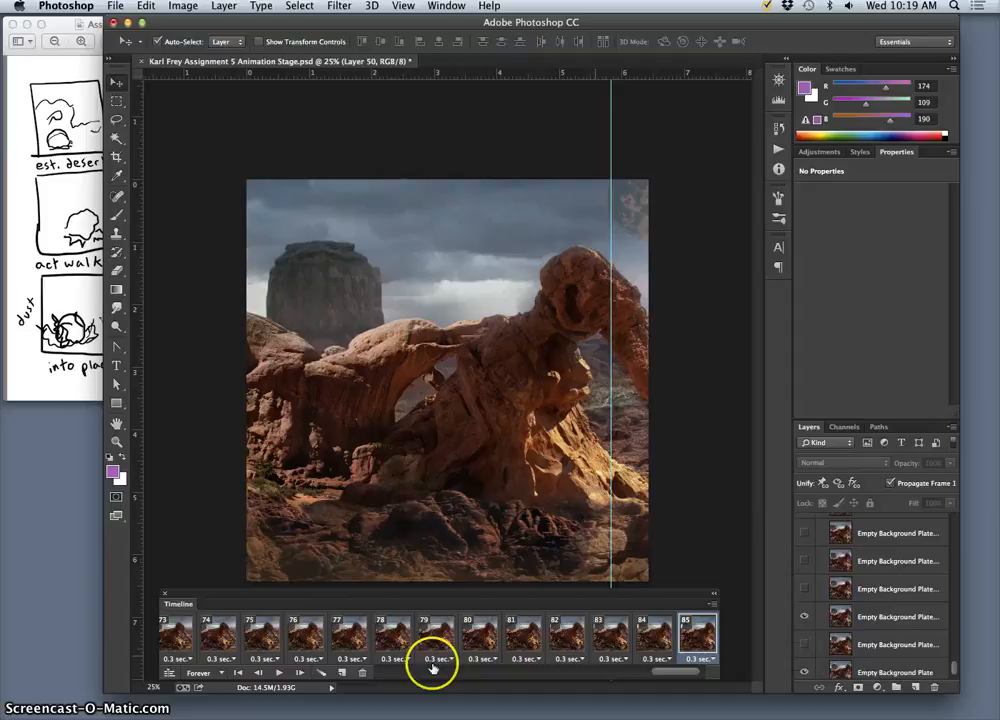
click(342, 673)
click(806, 621)
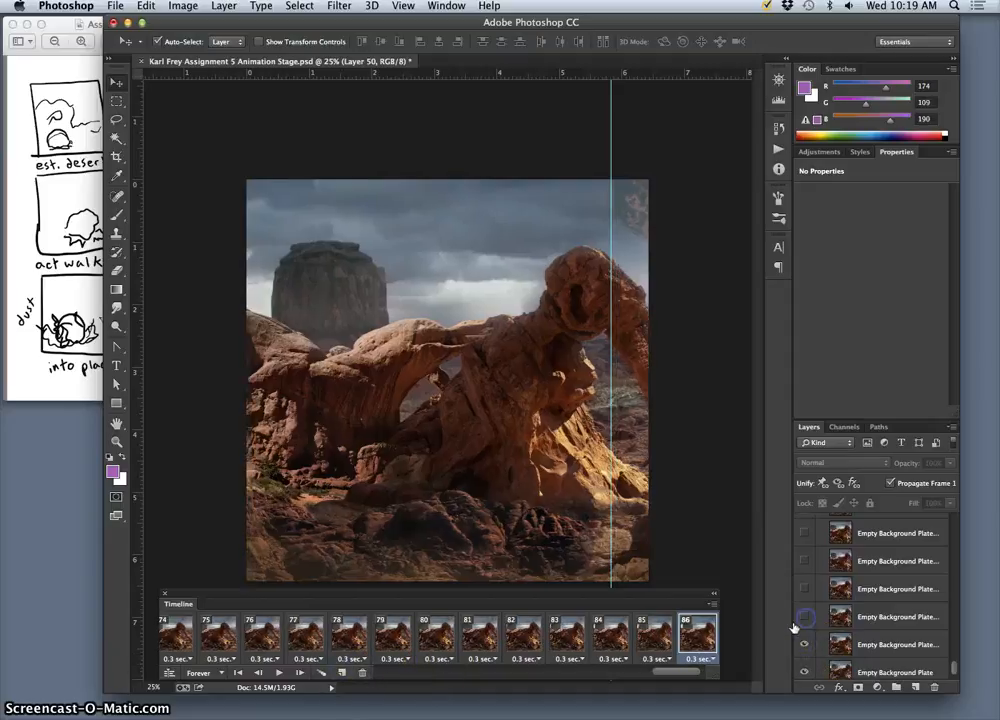
scroll(708, 642, right, 1)
click(688, 642)
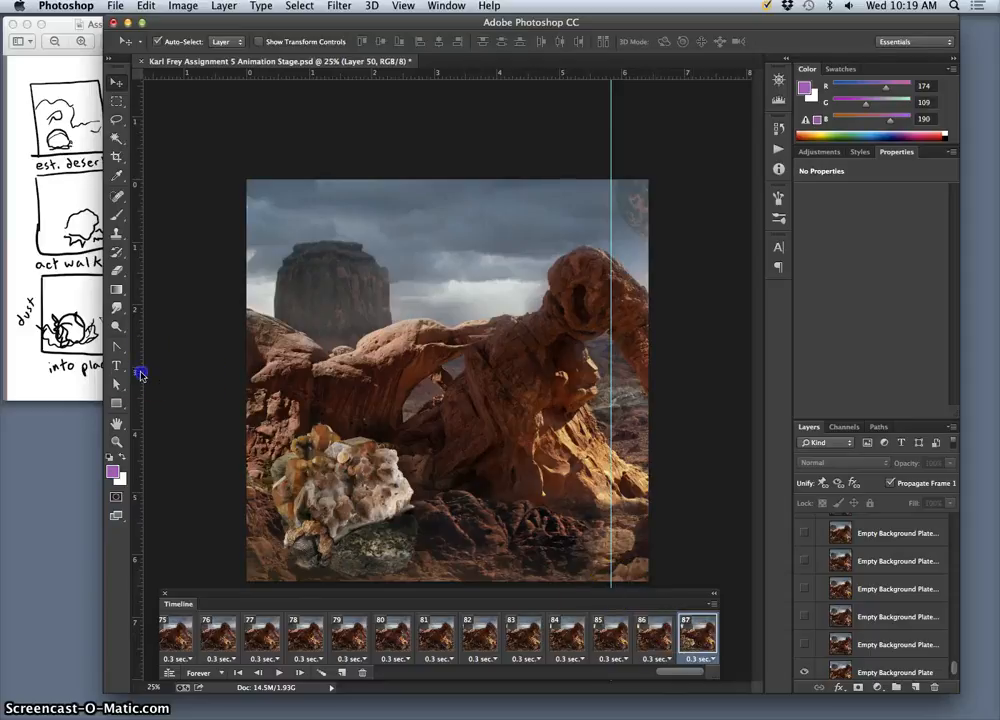
- Place a vertical guide at X 2.773 in beside the rock in frame 87, and bring the Layer 1 rock layers into view
drag(141, 375, 420, 397)
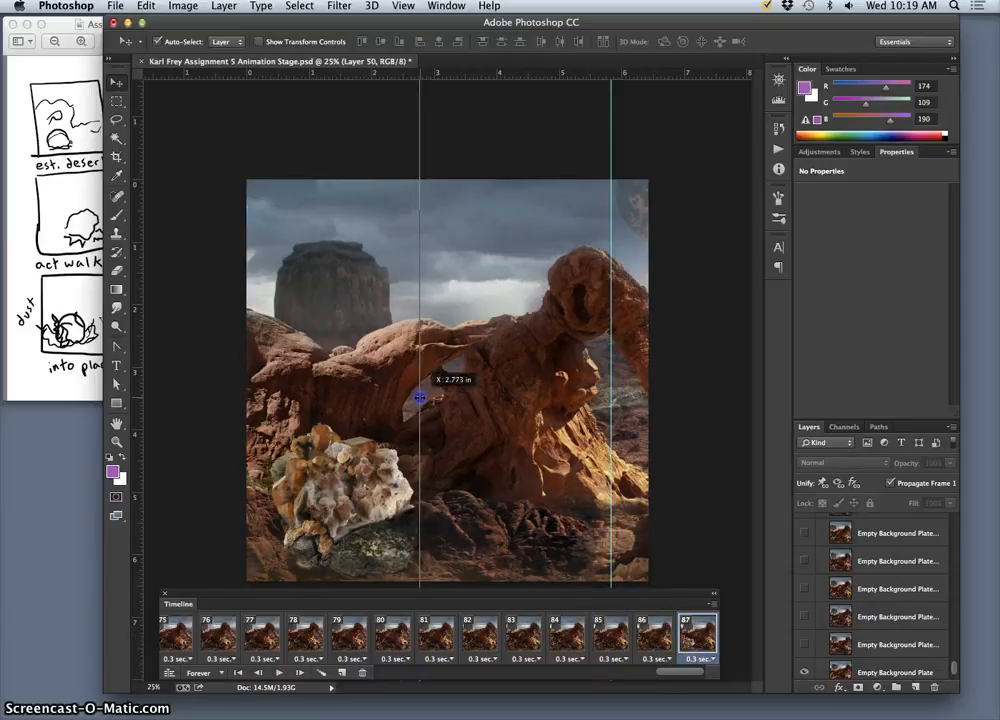
scroll(884, 652, up, 10)
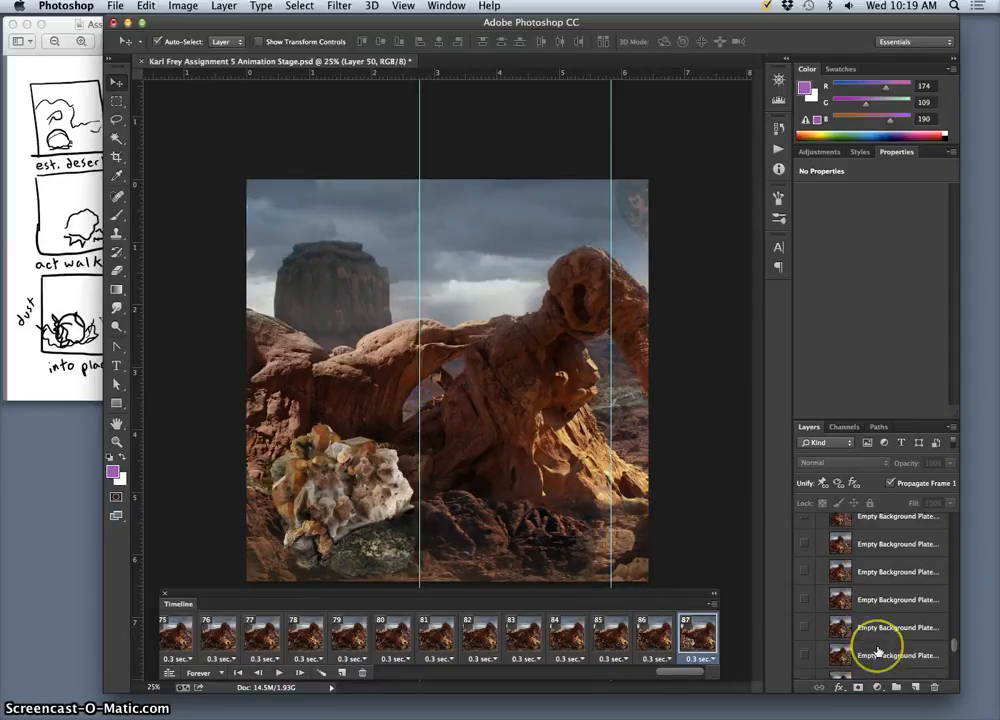
scroll(878, 650, down, 4)
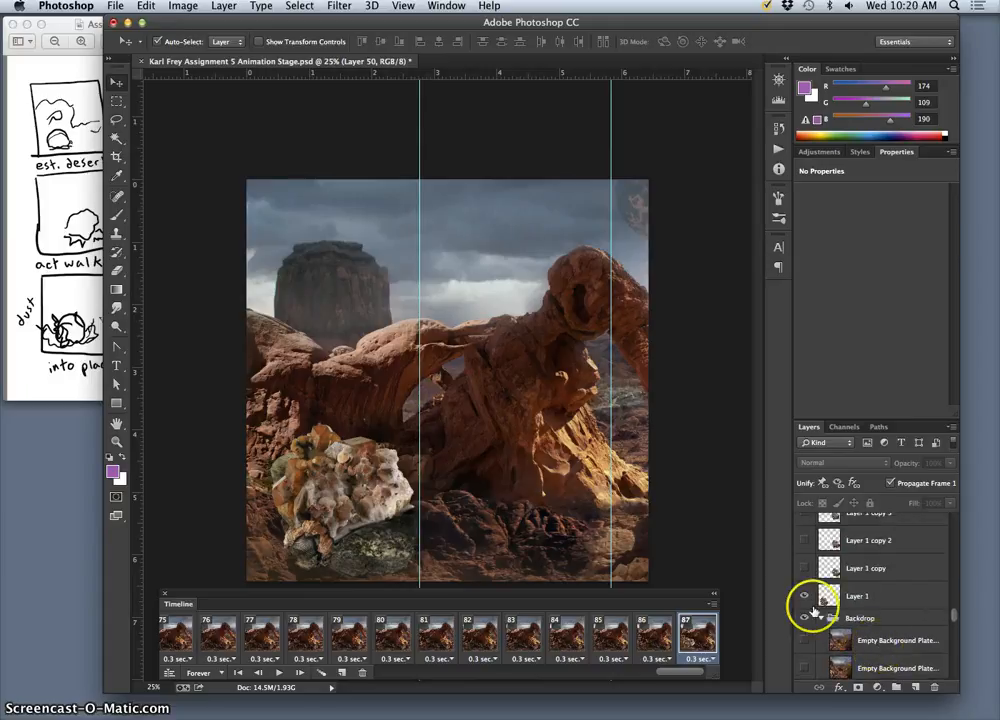
- Try showing the rock on Layer 1 copy in frame 86, and compare its position with the rock in frame 87
click(656, 633)
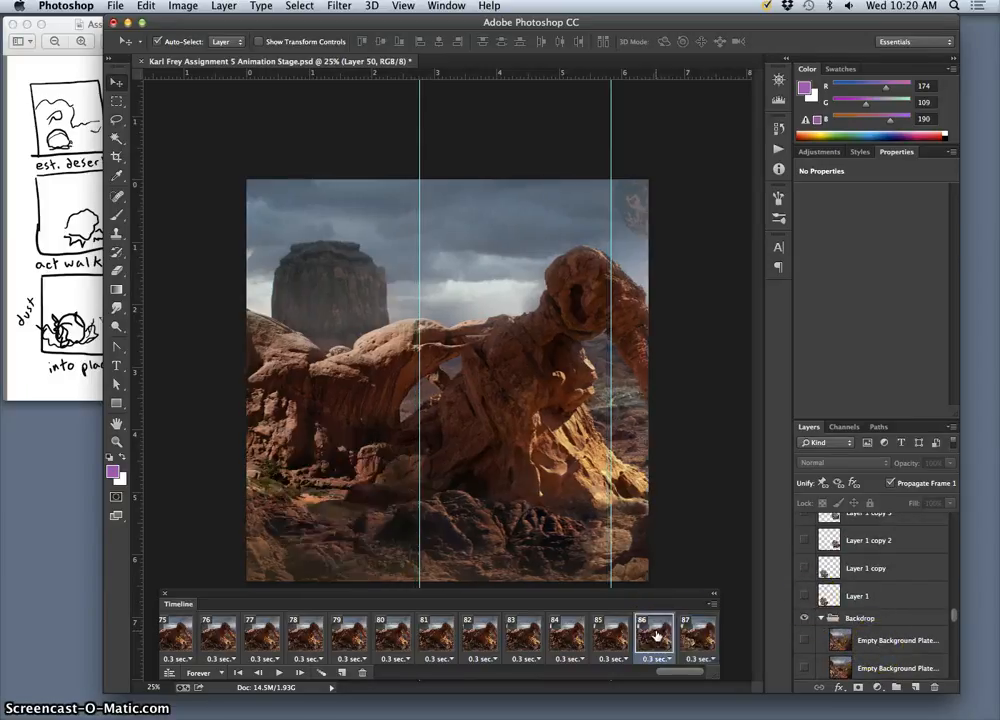
click(803, 568)
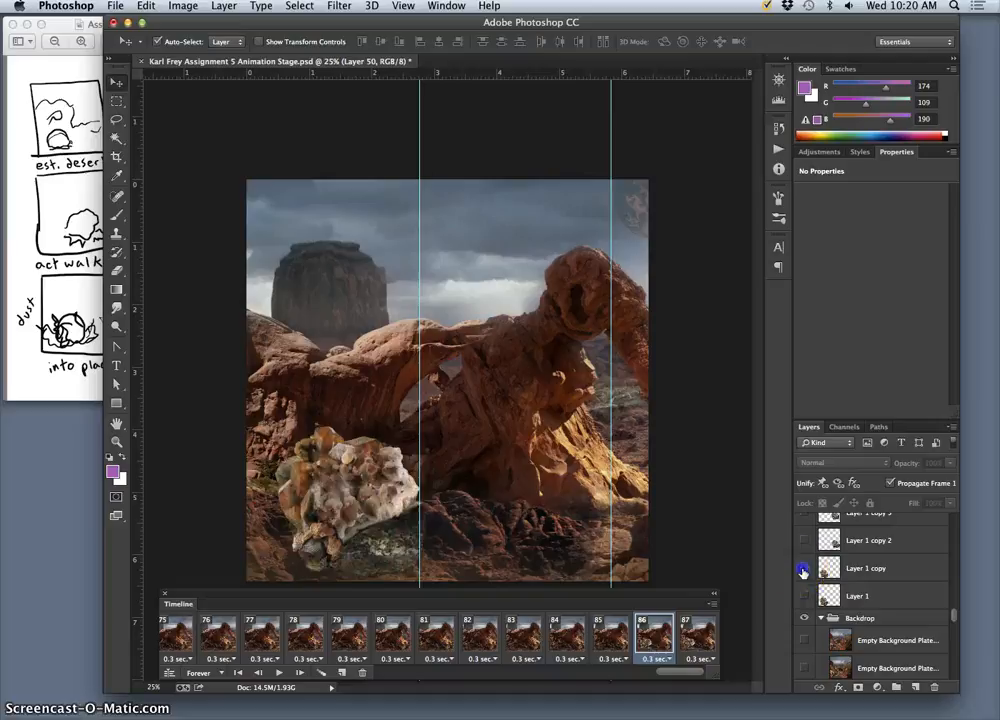
click(695, 631)
click(659, 637)
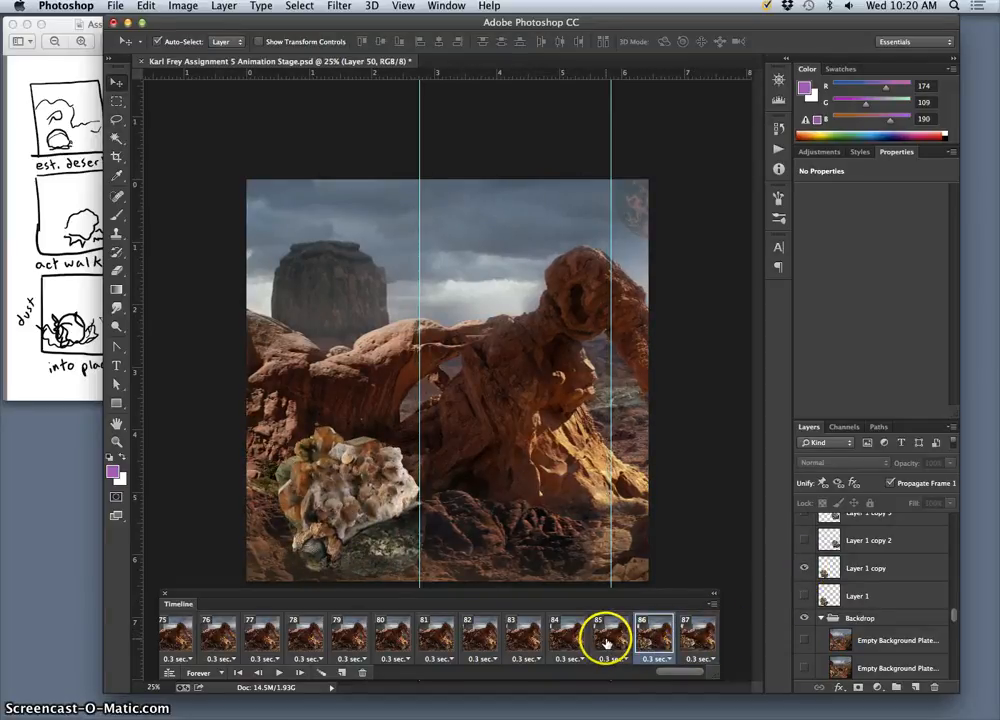
scroll(830, 576, up, 1)
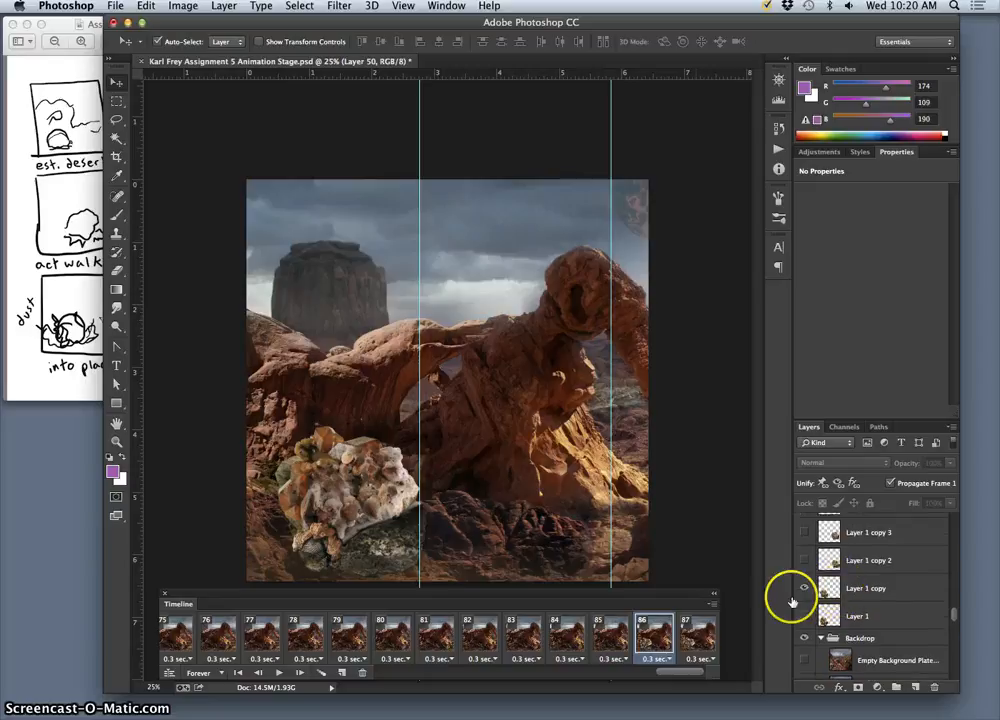
click(694, 636)
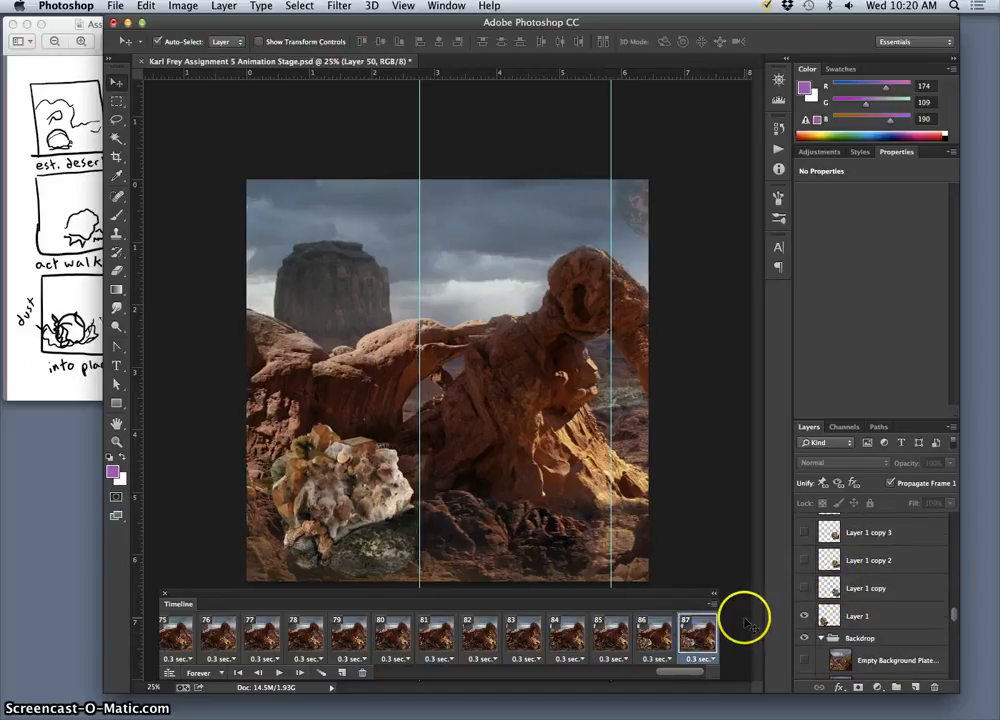
click(660, 636)
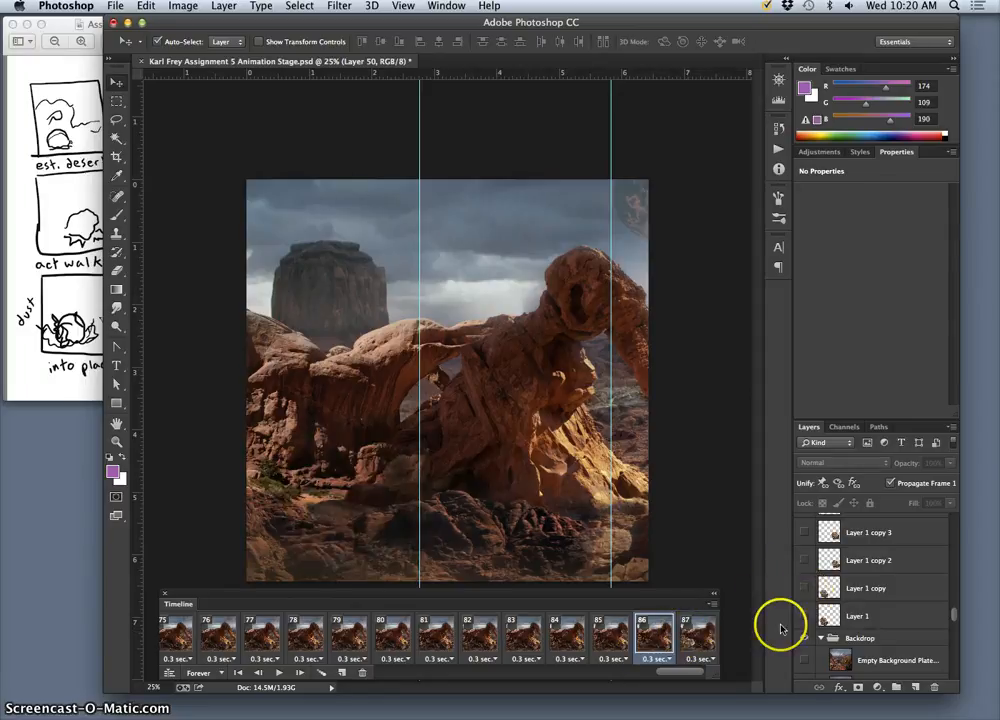
- Select Layer 1 in frame 87, and look back through the earlier frames, including frame 75, to frame 1
click(698, 632)
click(857, 618)
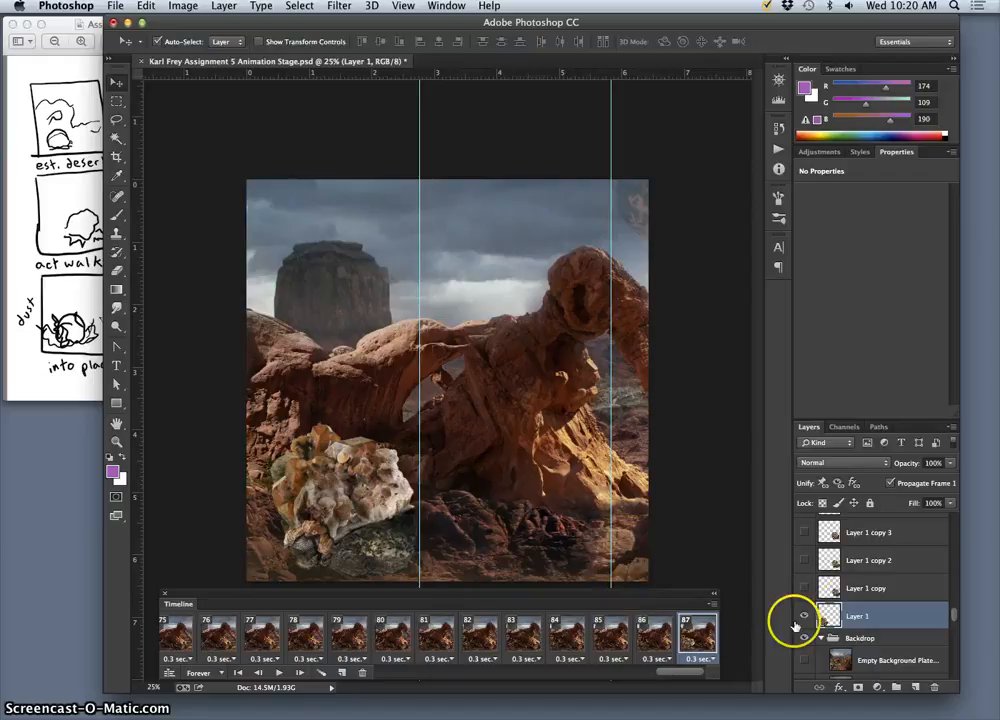
drag(684, 671, 692, 671)
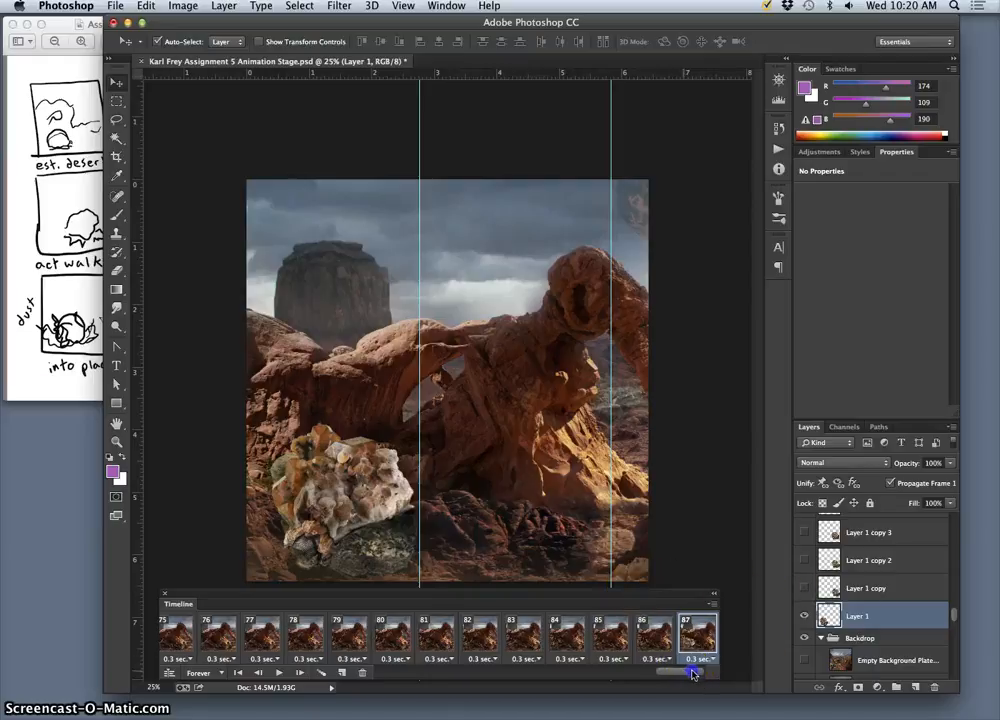
scroll(599, 637, left, 10)
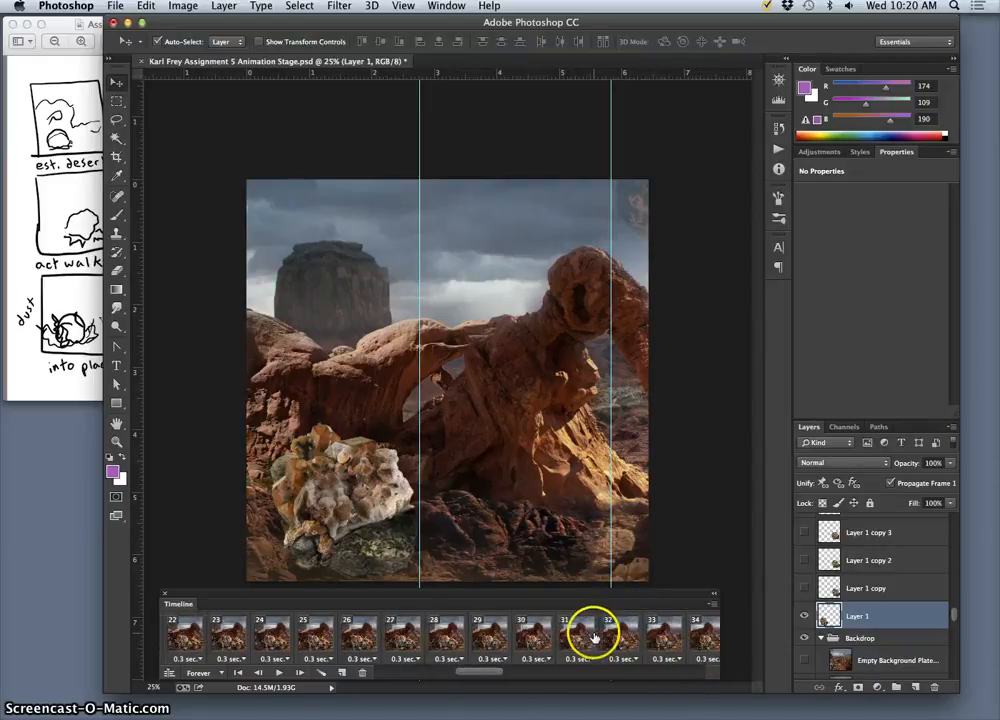
scroll(598, 638, right, 10)
click(169, 637)
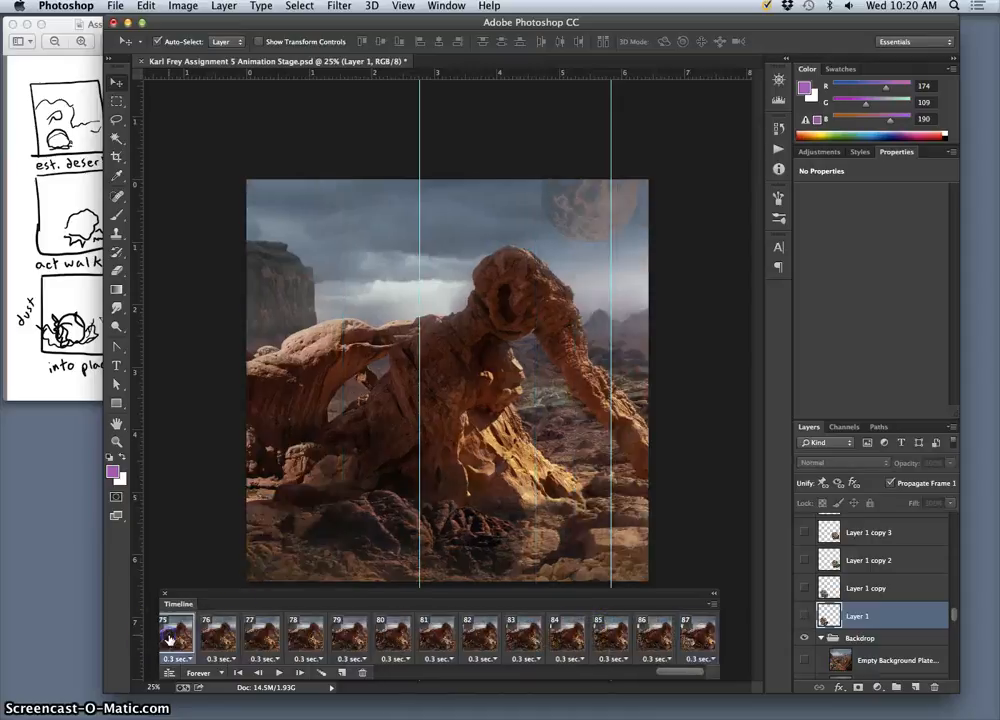
scroll(196, 640, left, 15)
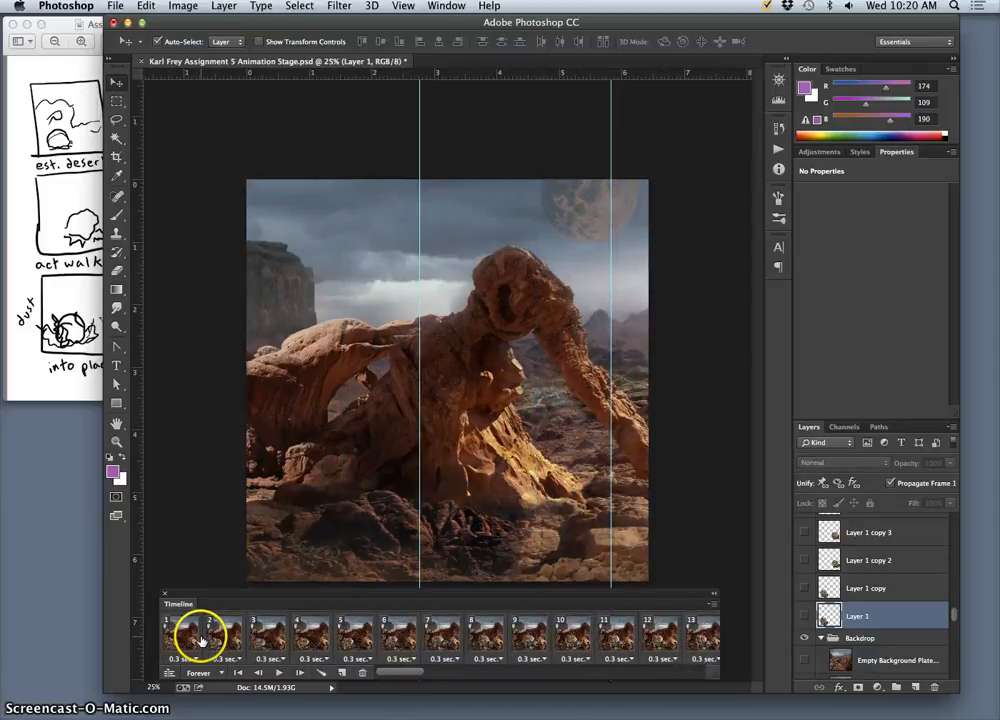
- Play the animation from frame 1, hide the grid and guides over the canvas, and stop the playback
click(176, 640)
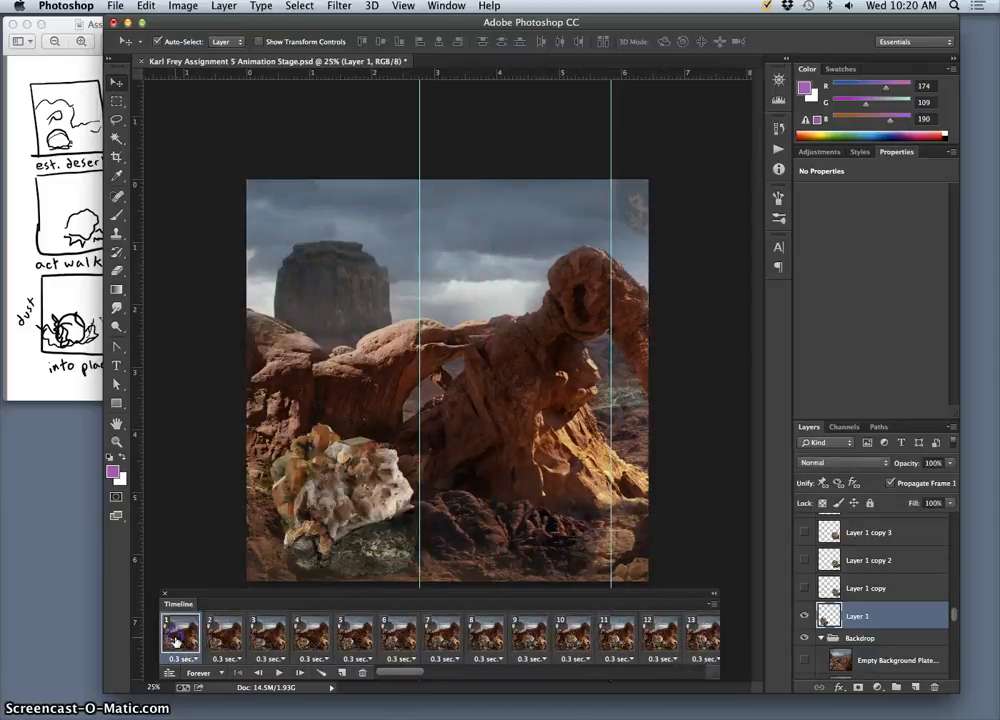
click(279, 672)
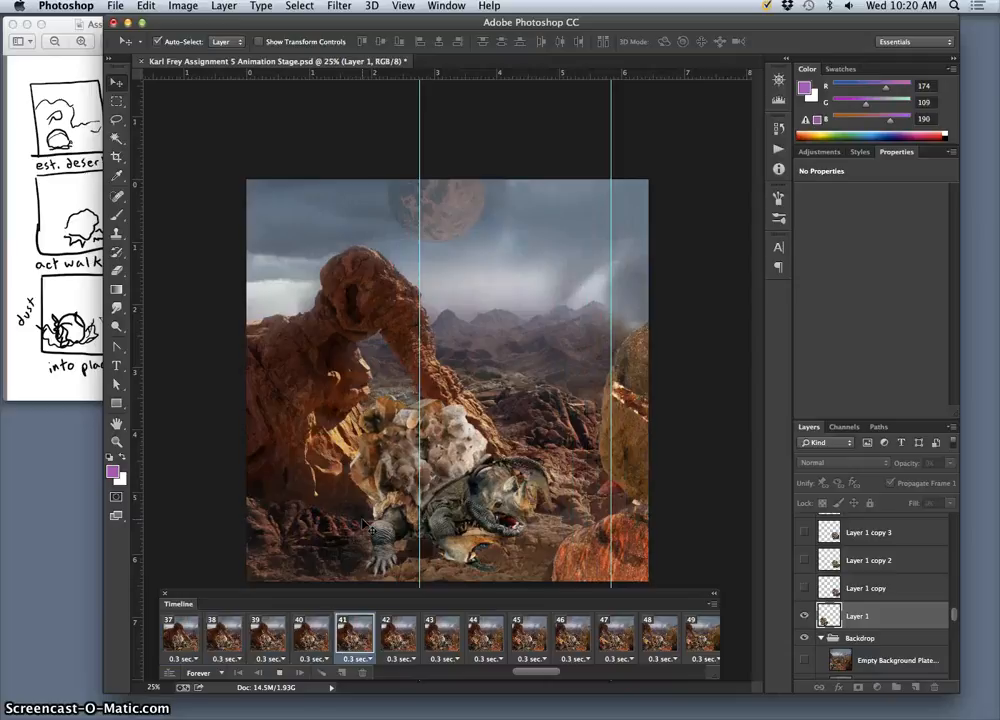
key(super+apostrophe)
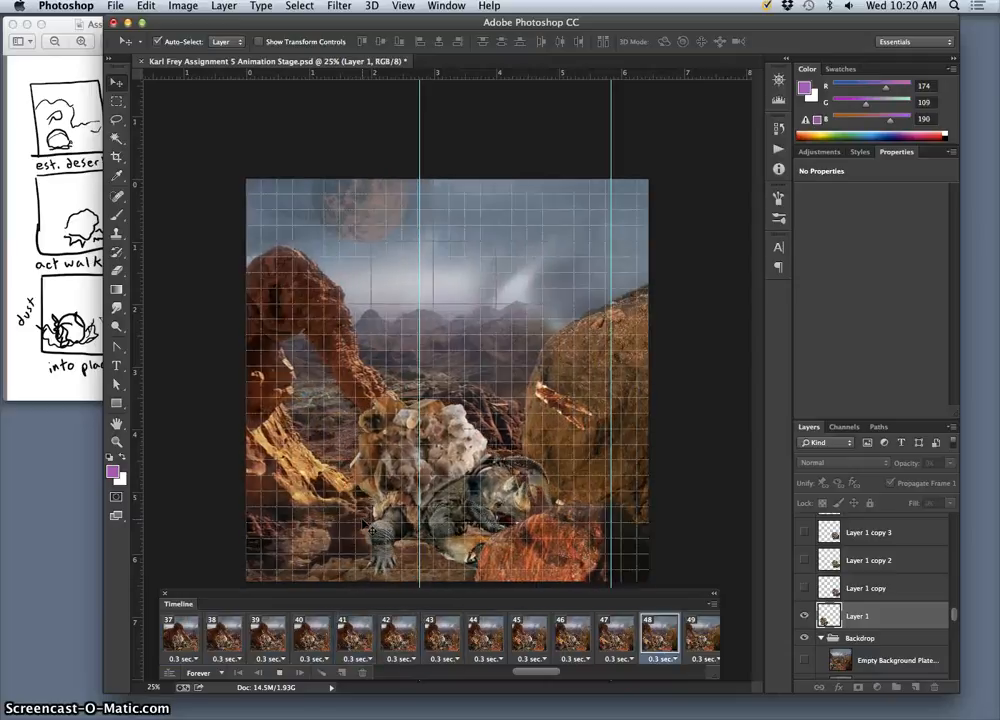
key(super+h)
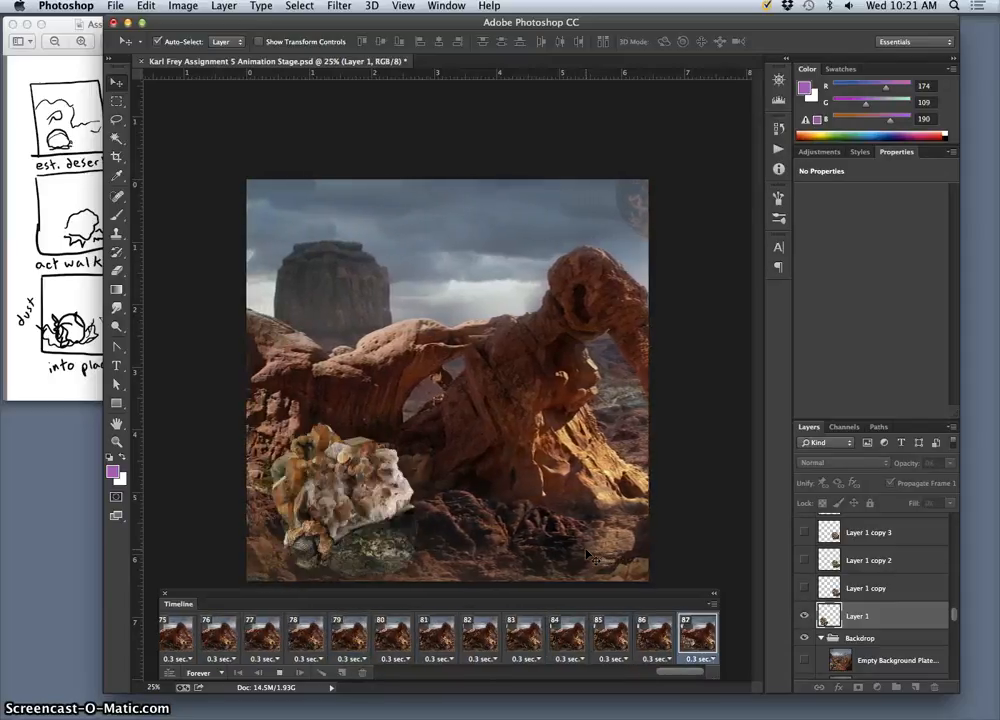
click(498, 555)
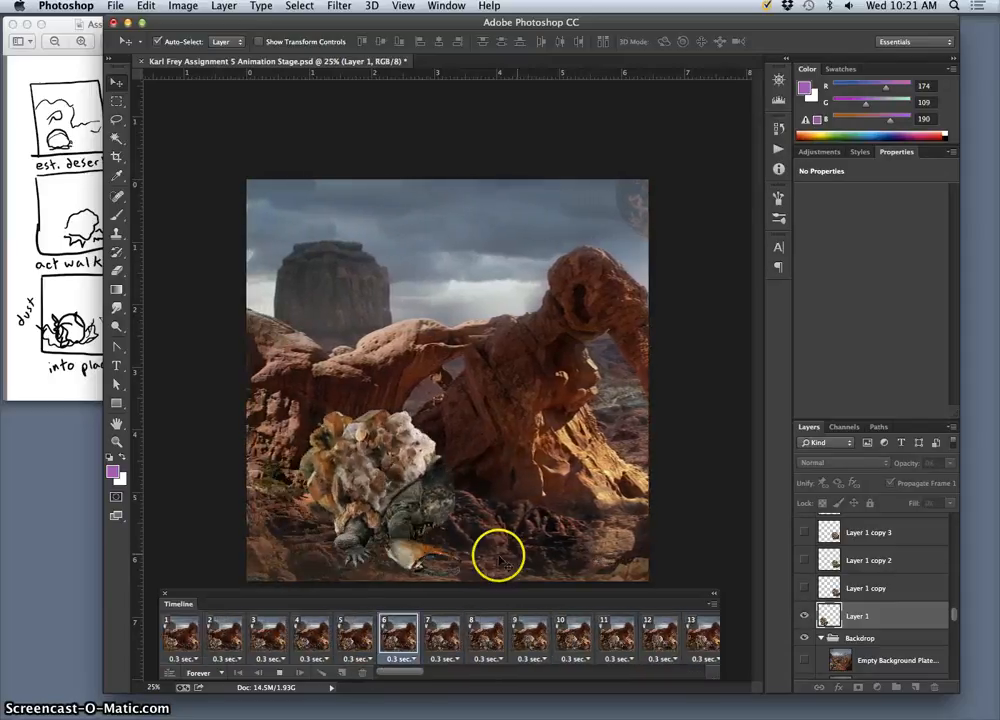
click(279, 672)
- Duplicate frame 86 as frame 87, and hide its upper backdrop copy so only the lowest Empty Background Plate shows
drag(397, 668, 697, 676)
click(699, 643)
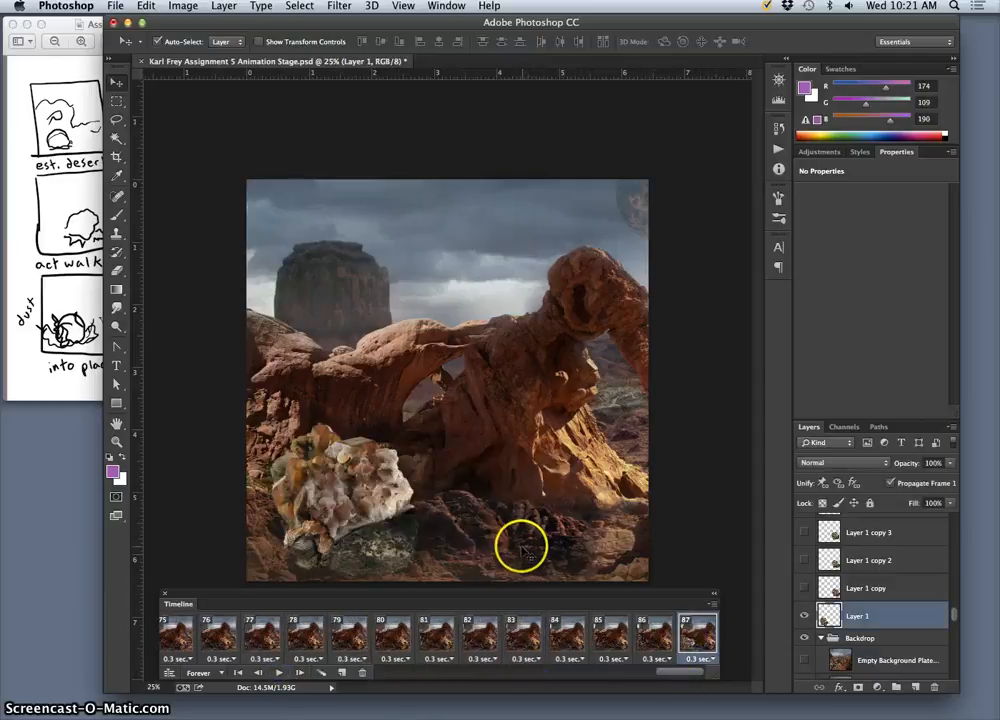
click(655, 635)
click(699, 641)
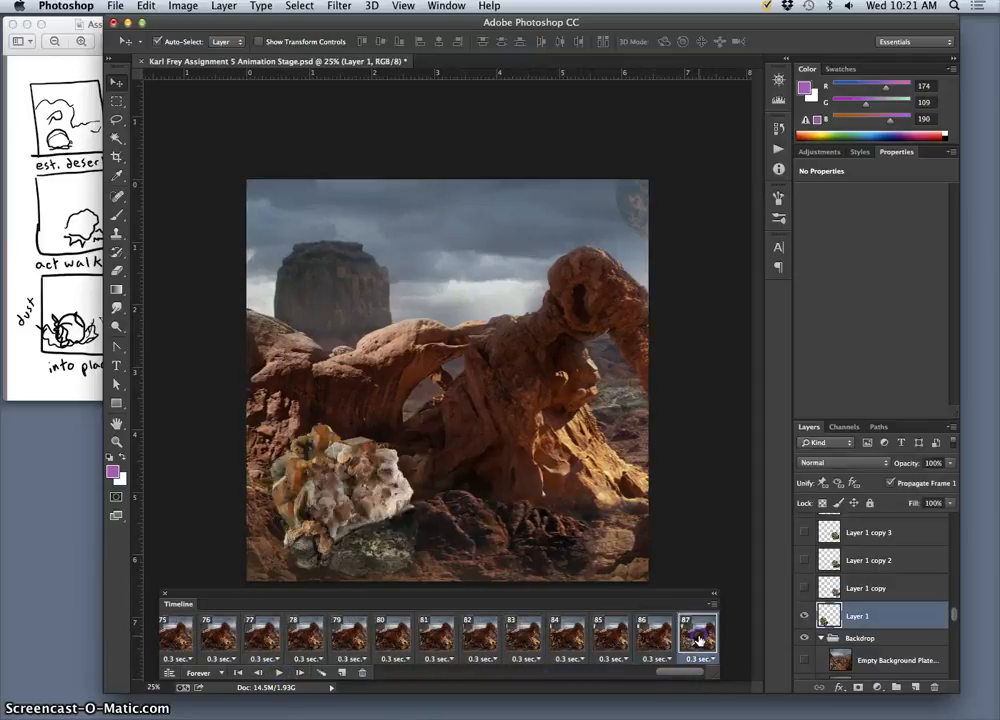
scroll(853, 641, down, 5)
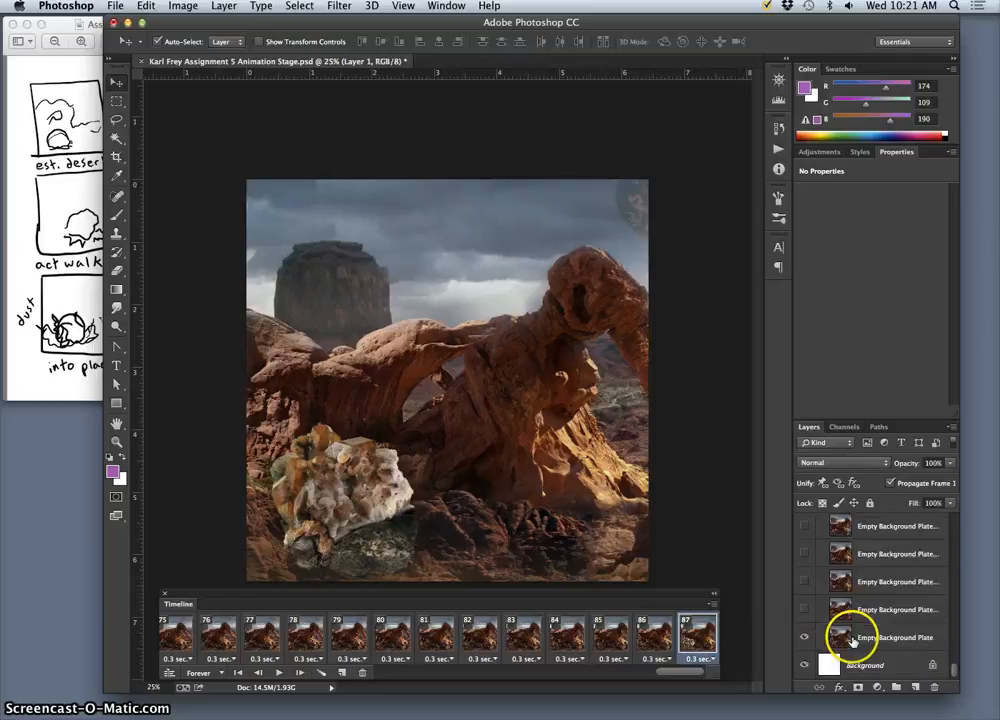
click(655, 635)
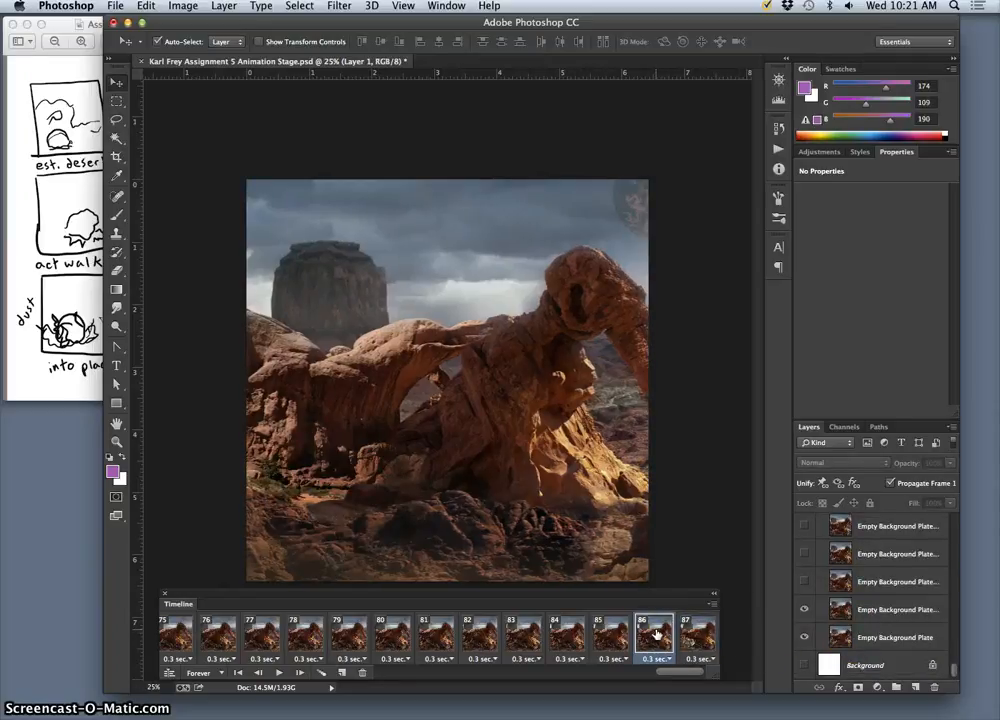
click(341, 672)
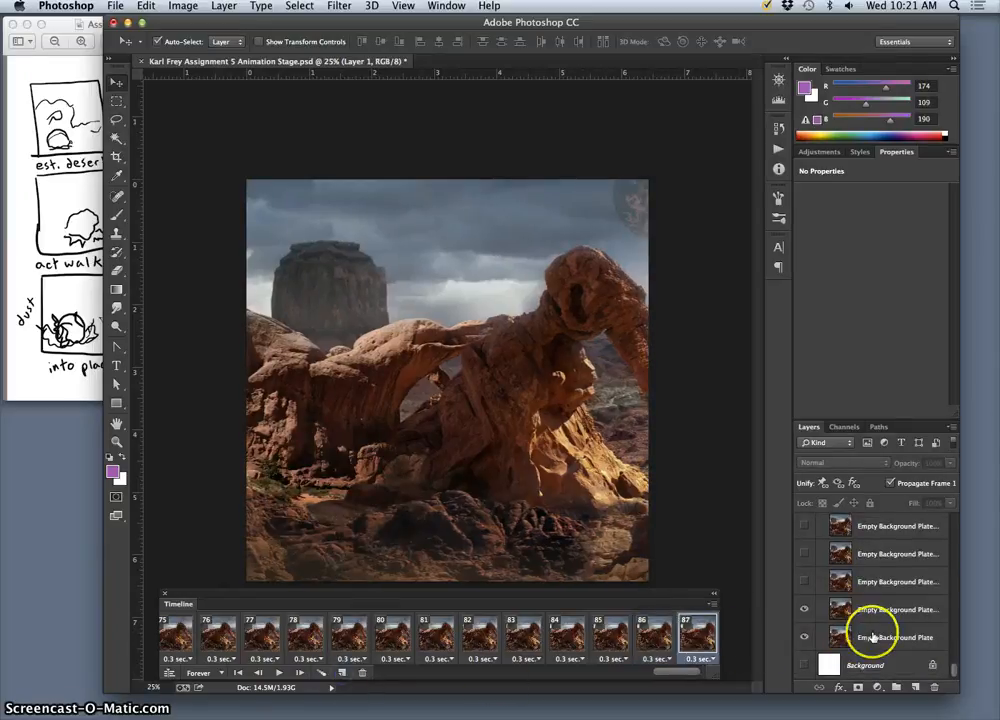
click(804, 609)
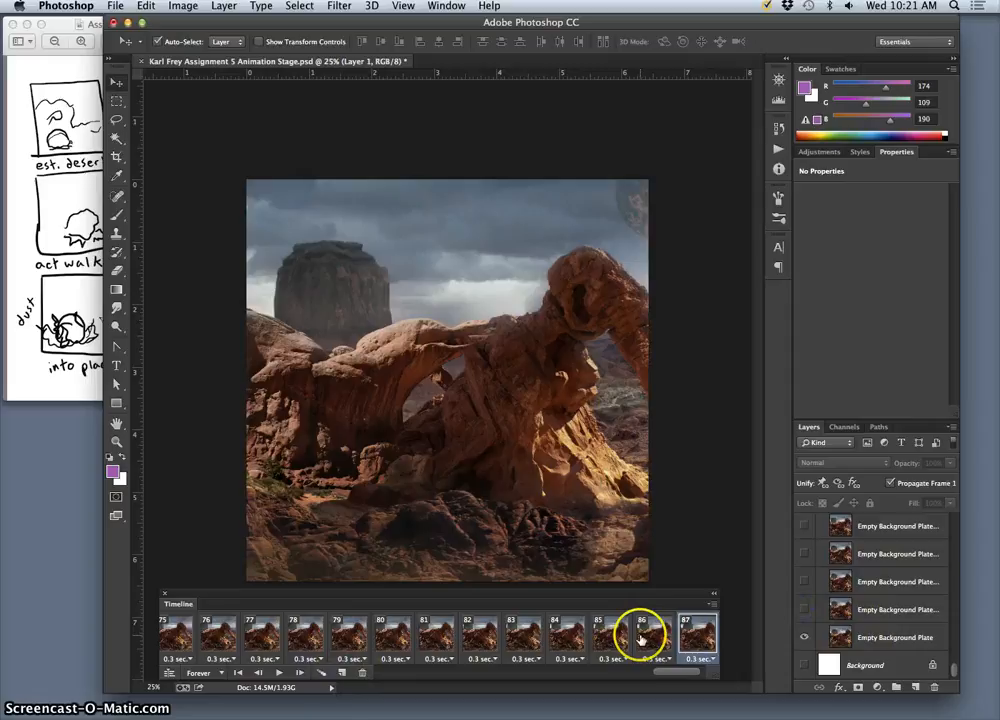
- Compare frames 87 and 88, and tween the two with 5 added frames for all layers, including position, opacity and effects
scroll(685, 647, right, 1)
click(692, 640)
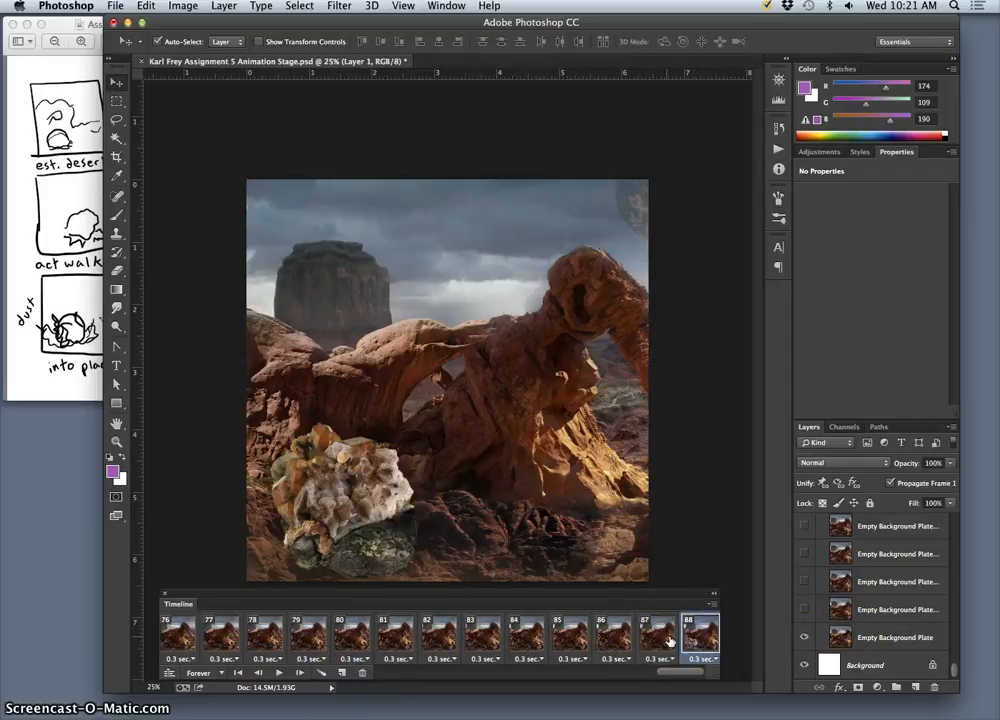
click(652, 640)
click(689, 640)
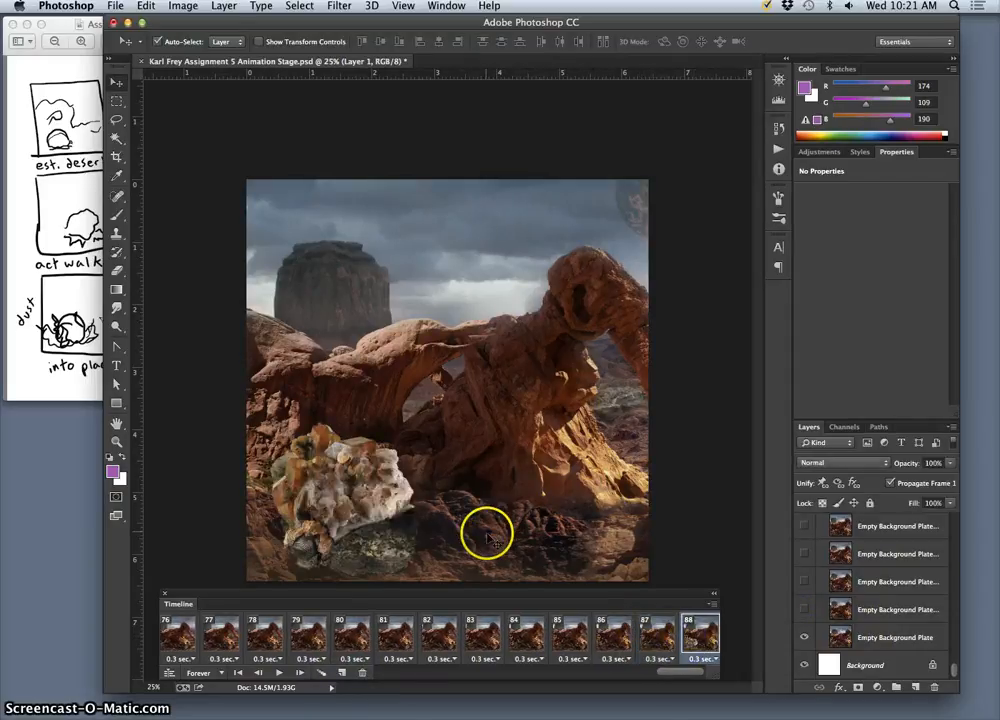
click(674, 627)
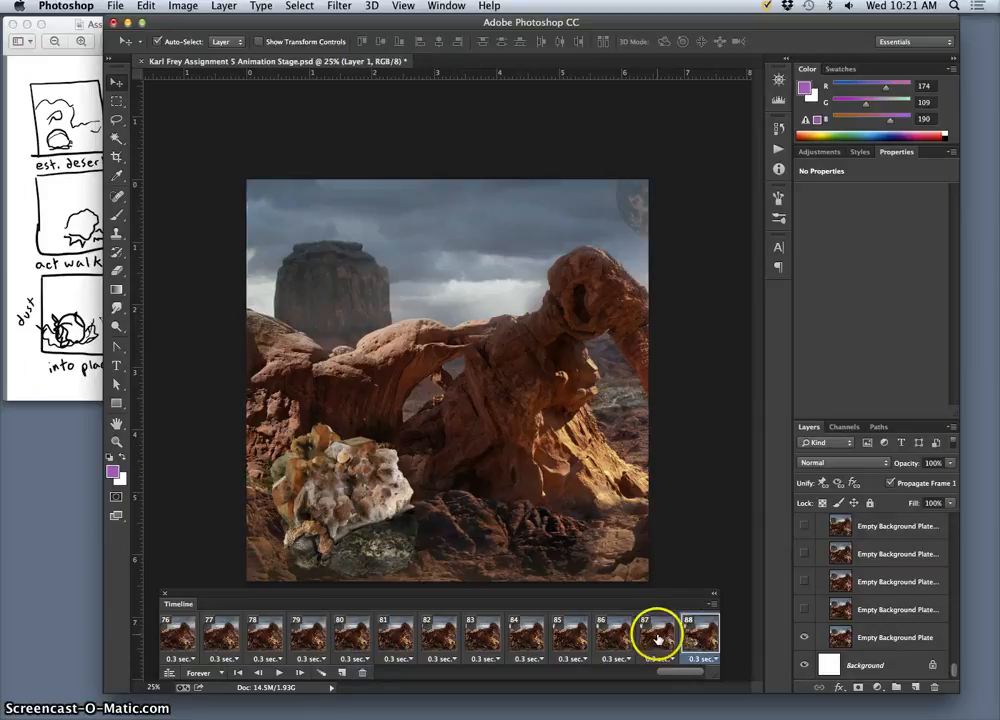
click(700, 637)
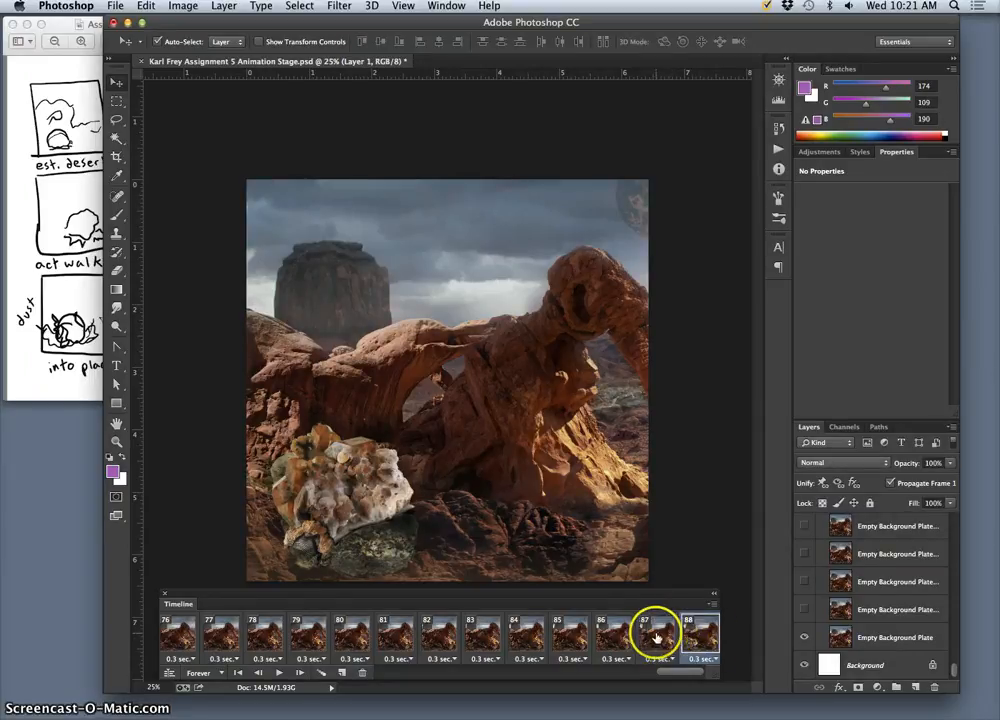
click(322, 676)
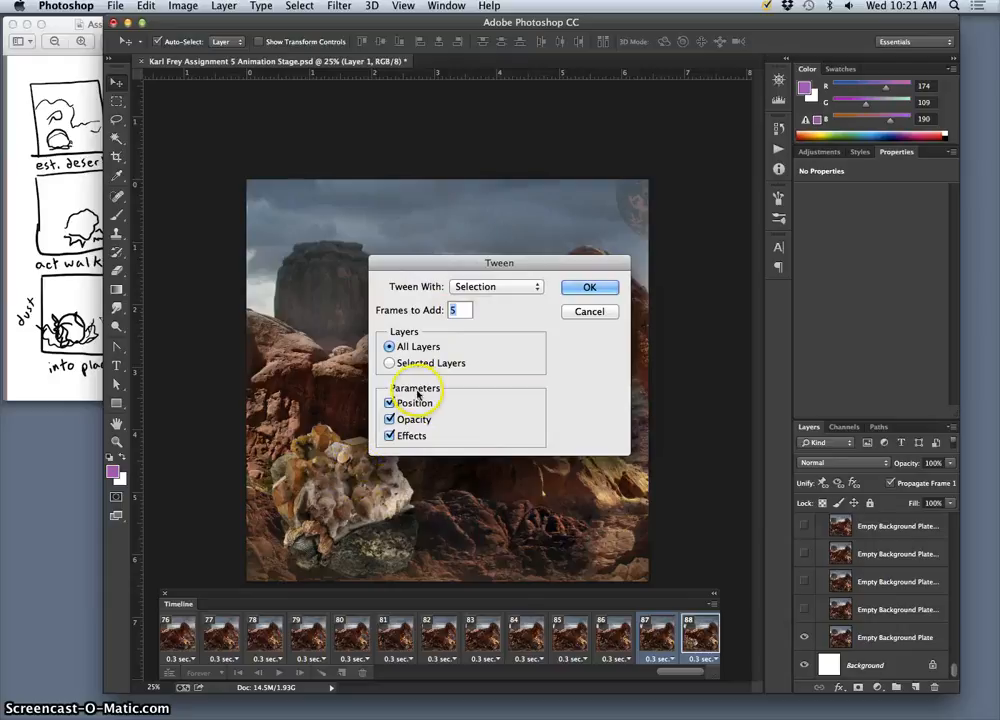
click(588, 287)
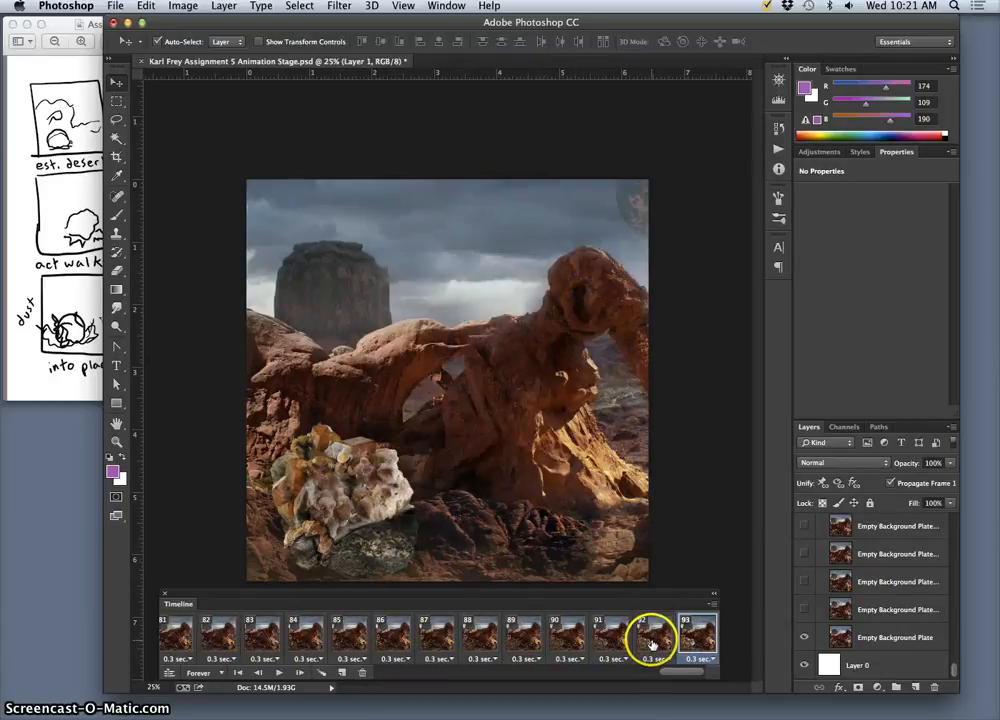
- Review the tweened frames from 92 back to the earlier frames, and play the animation to check the rock's fade-in
click(652, 637)
click(611, 634)
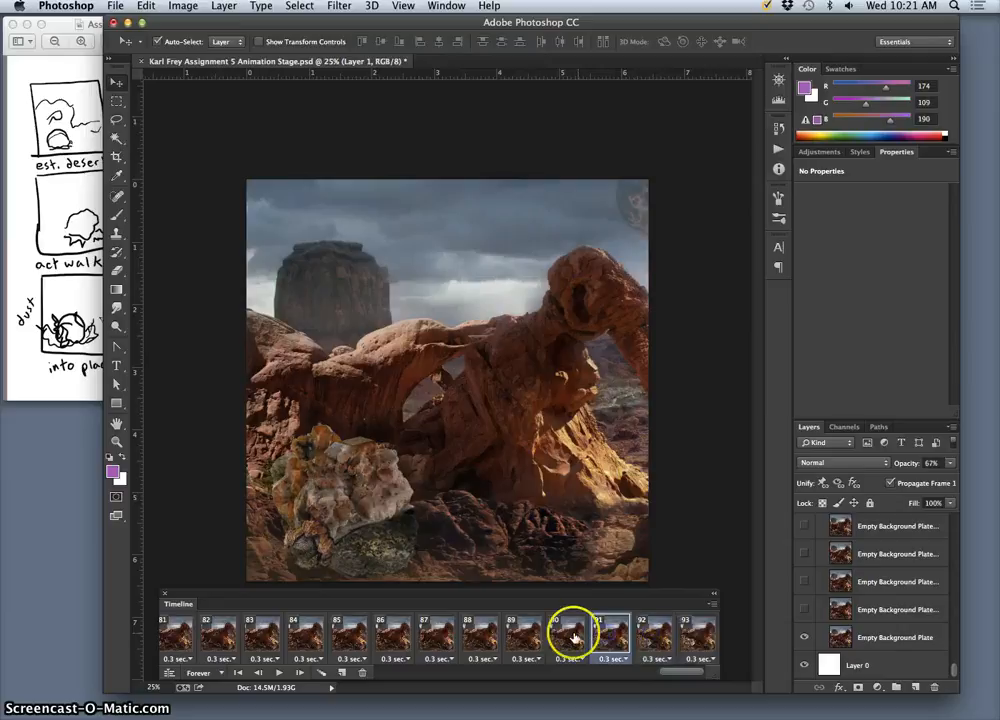
click(567, 634)
click(521, 635)
click(480, 633)
click(400, 632)
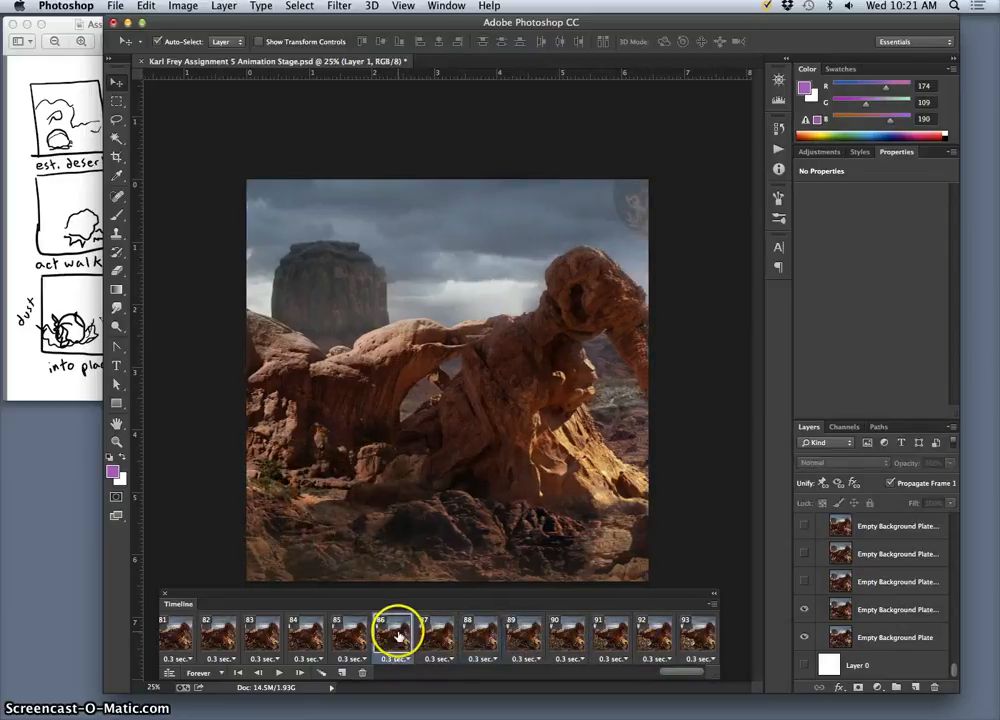
click(340, 640)
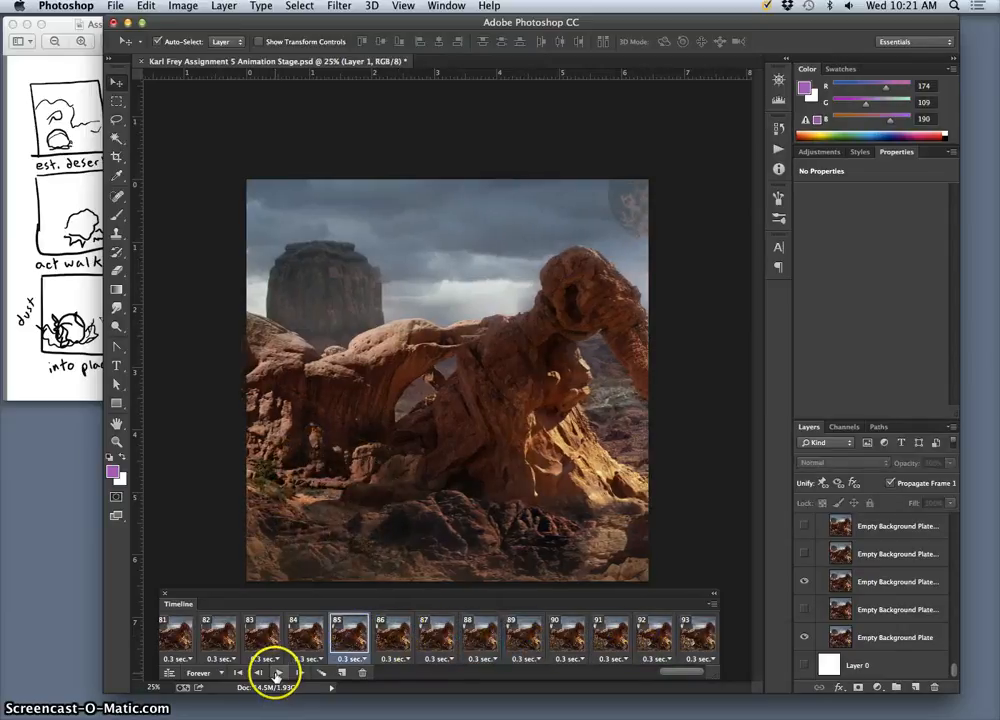
click(264, 645)
click(278, 673)
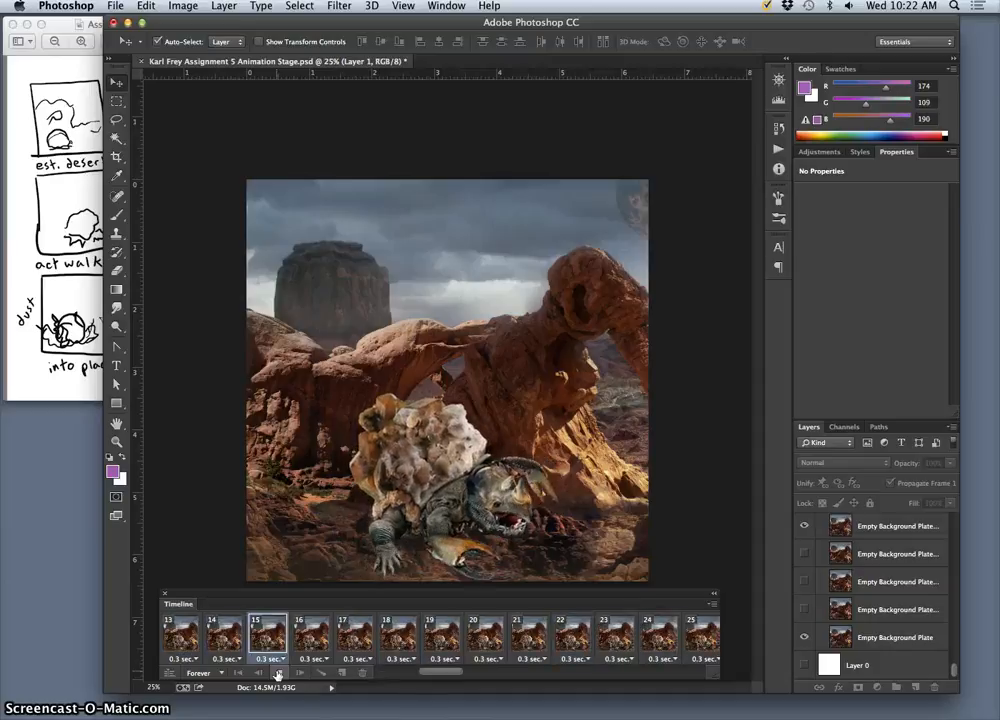
click(278, 674)
- Examine how the rock and backdrop change across frames 92 to 86, comparing frame 87 with frames 88 and 89
drag(440, 671, 704, 682)
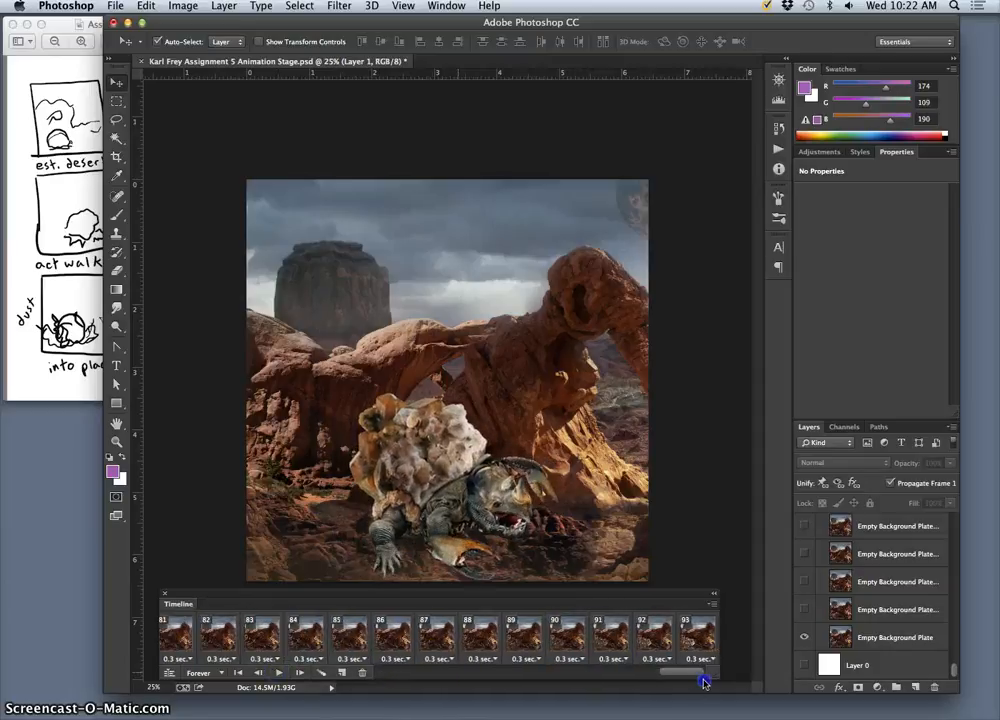
click(645, 640)
click(605, 638)
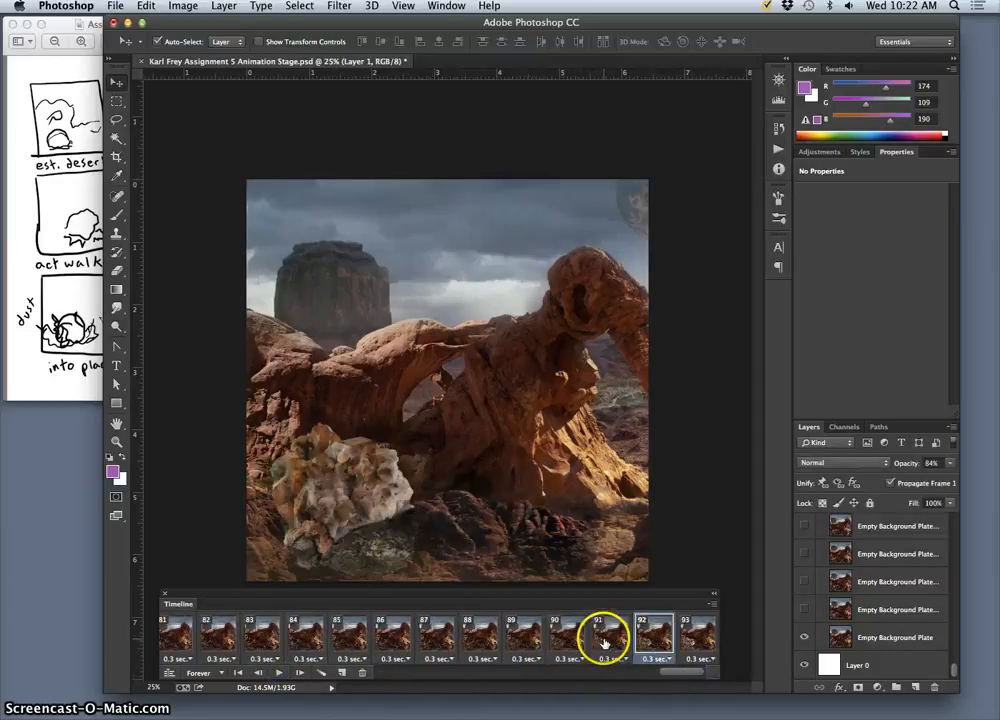
click(533, 642)
click(479, 640)
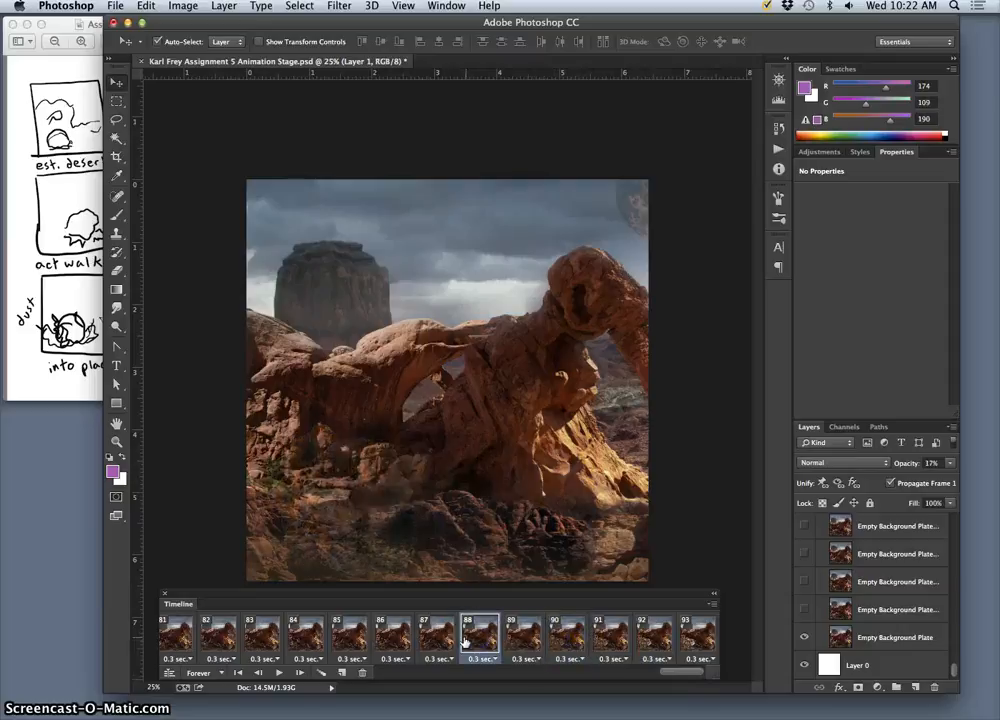
click(443, 640)
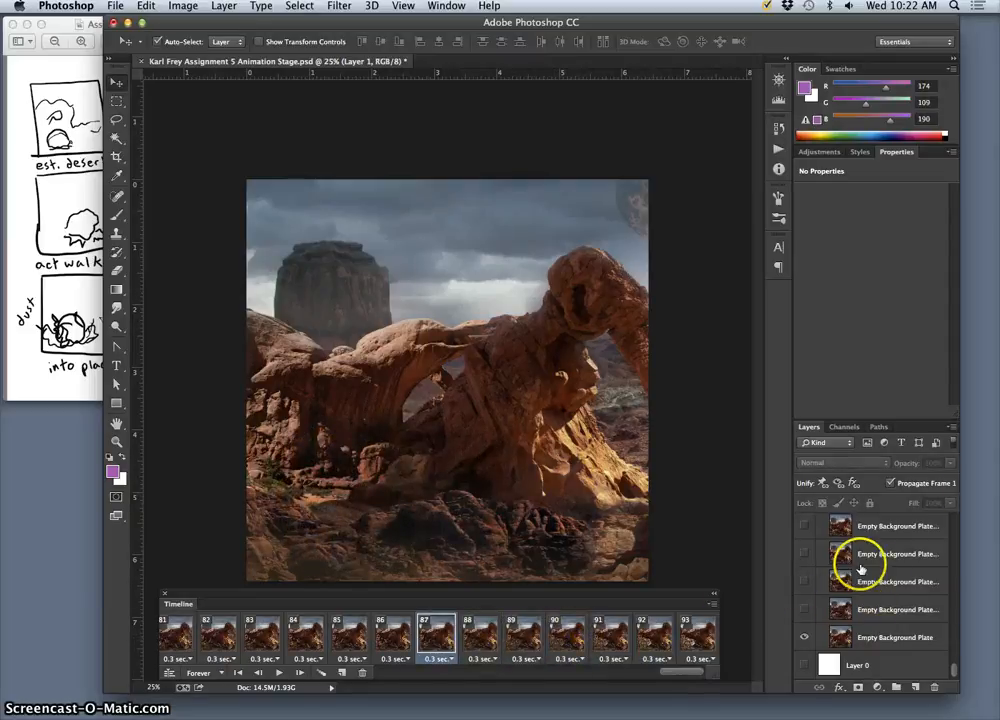
click(470, 638)
click(523, 633)
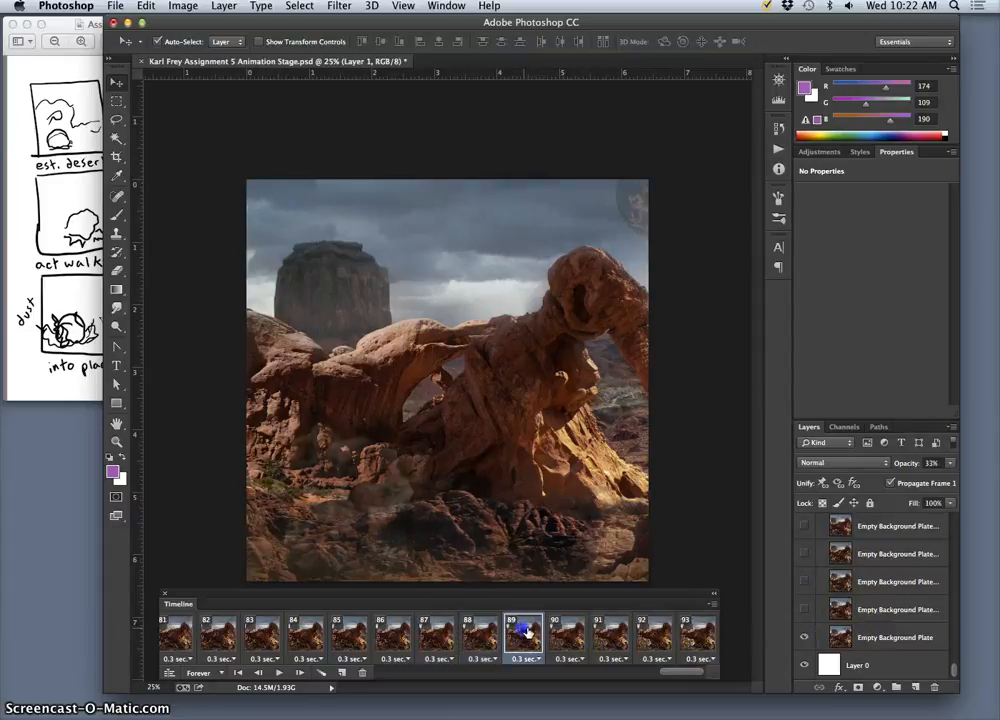
click(484, 633)
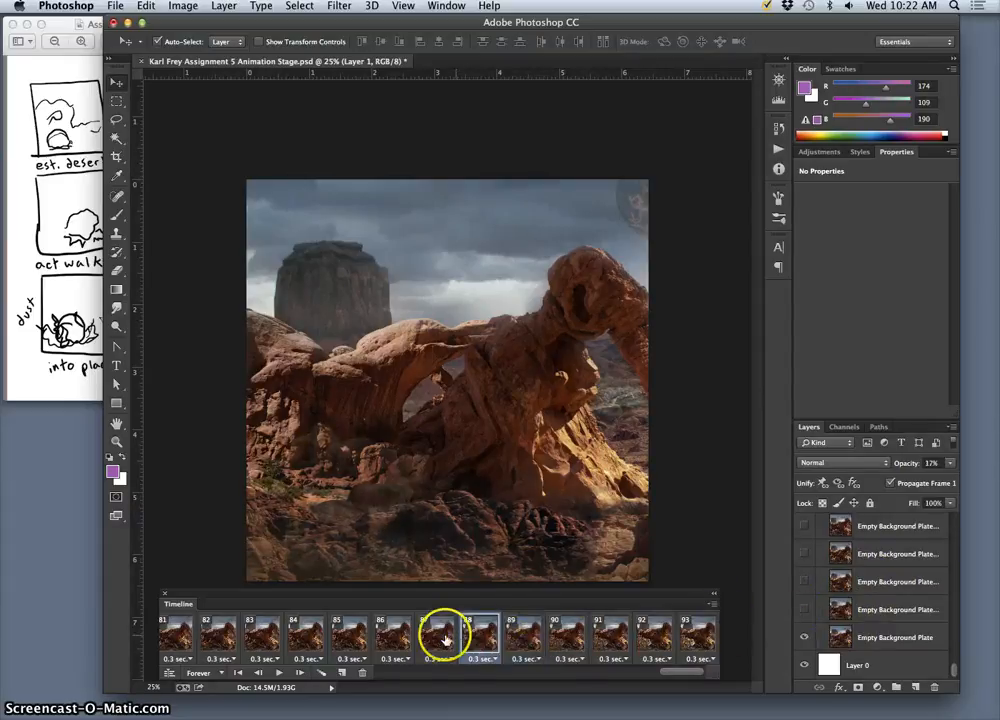
click(446, 633)
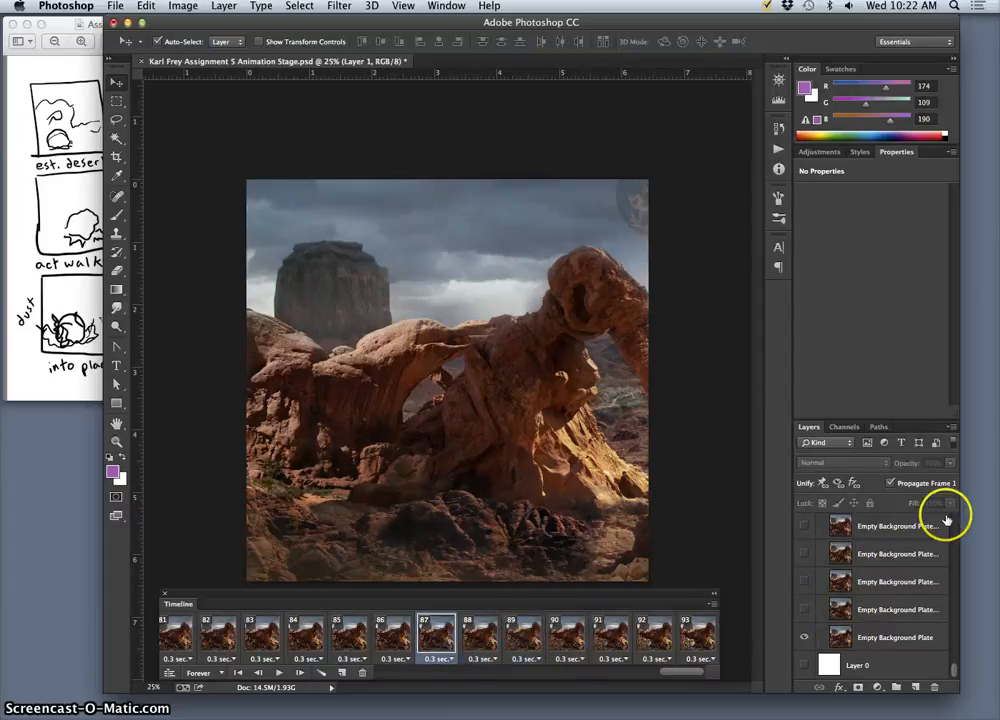
click(403, 638)
click(427, 641)
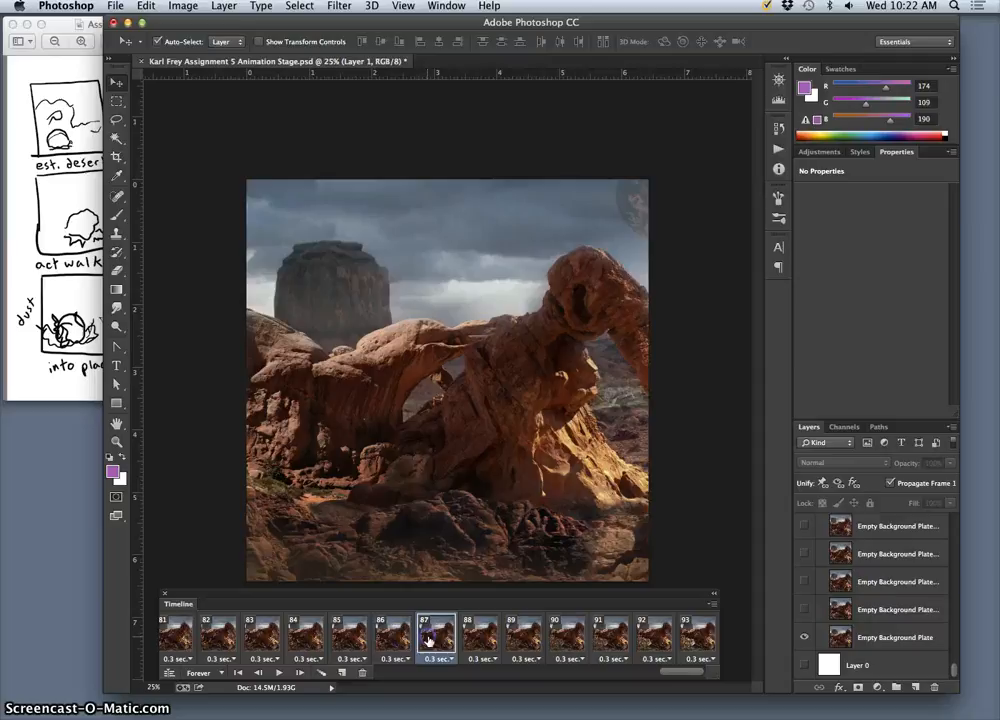
click(479, 641)
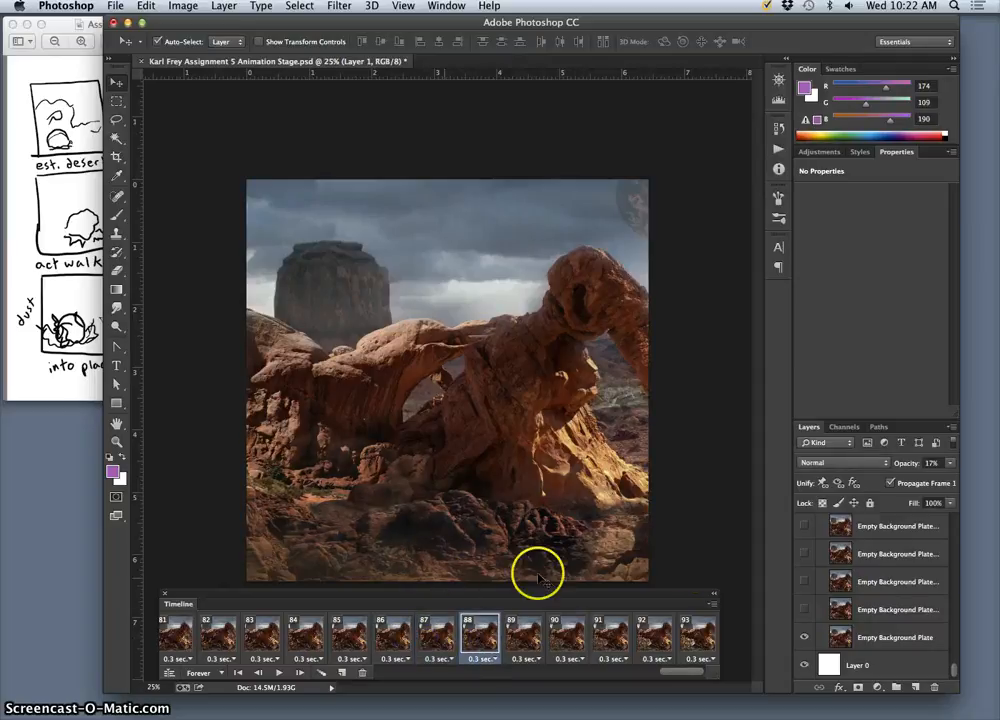
- Set the opacity of Layer 1 to 100% in frame 88
scroll(880, 585, up, 3)
scroll(877, 585, down, 5)
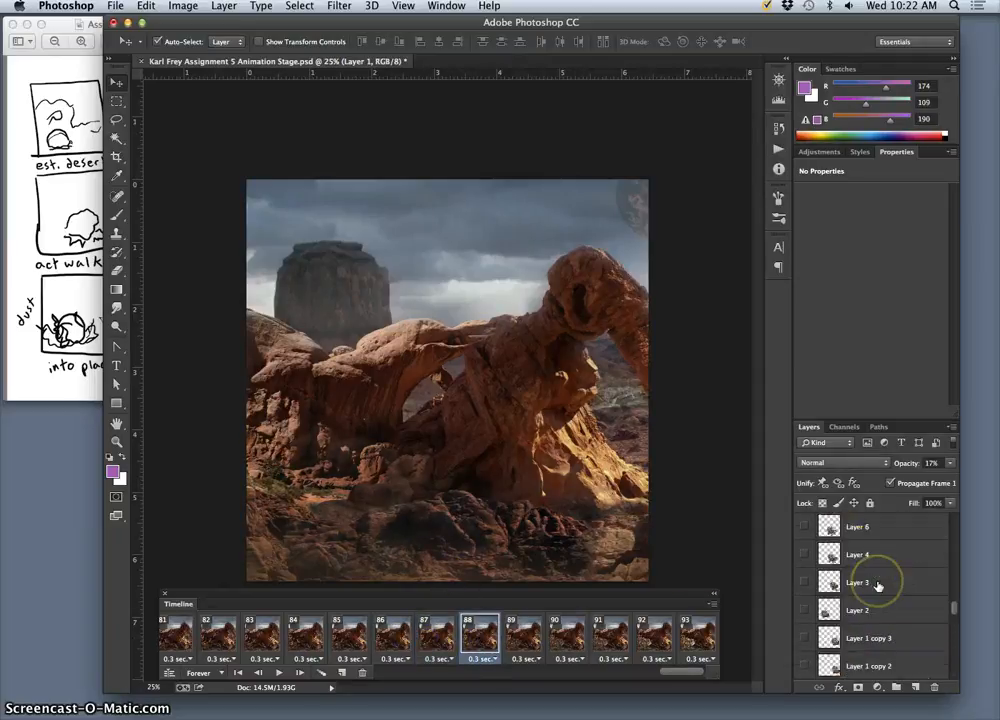
click(950, 464)
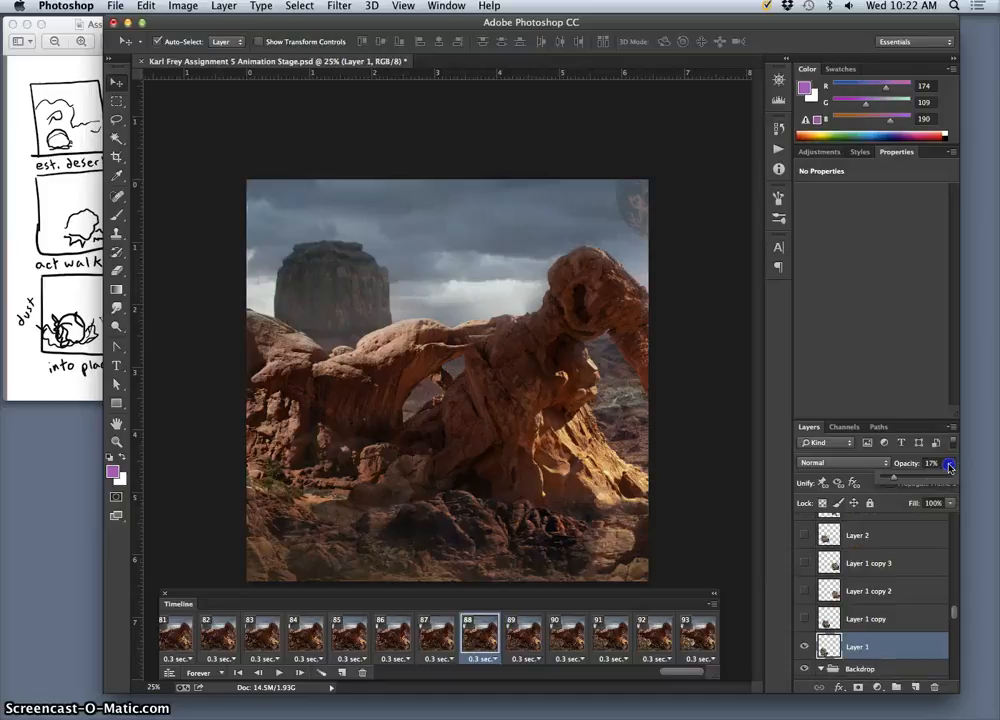
drag(975, 482, 645, 504)
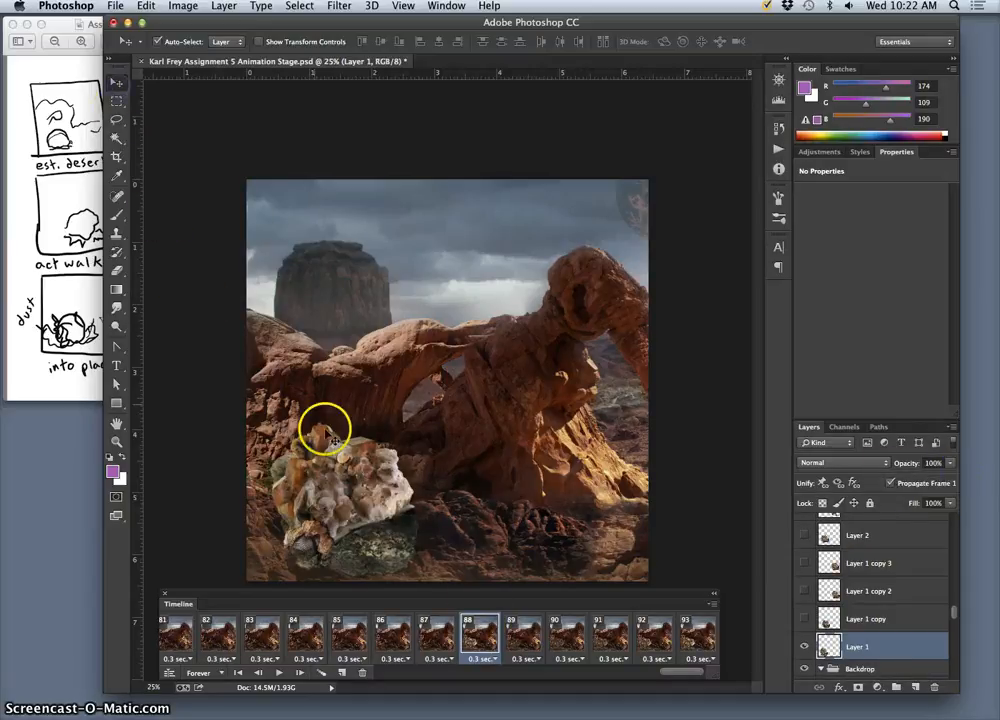
- Hide Layer 5 in frame 88, and move the Layer 1 rock about 2.5 in left until it sits mostly off the canvas
drag(335, 475, 290, 474)
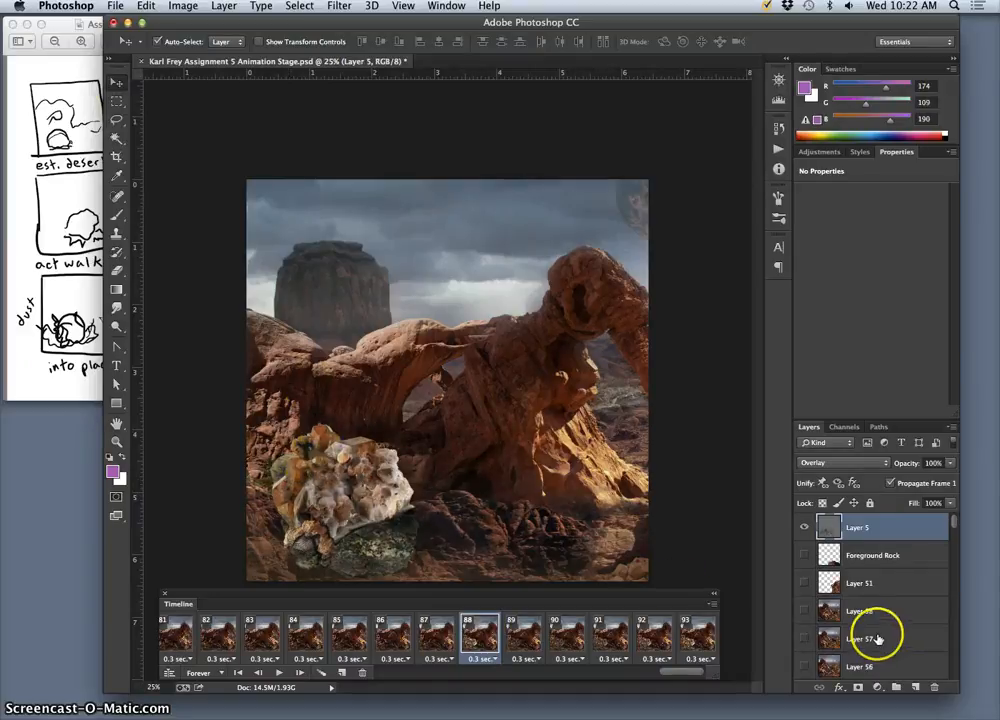
click(804, 528)
scroll(838, 632, down, 2)
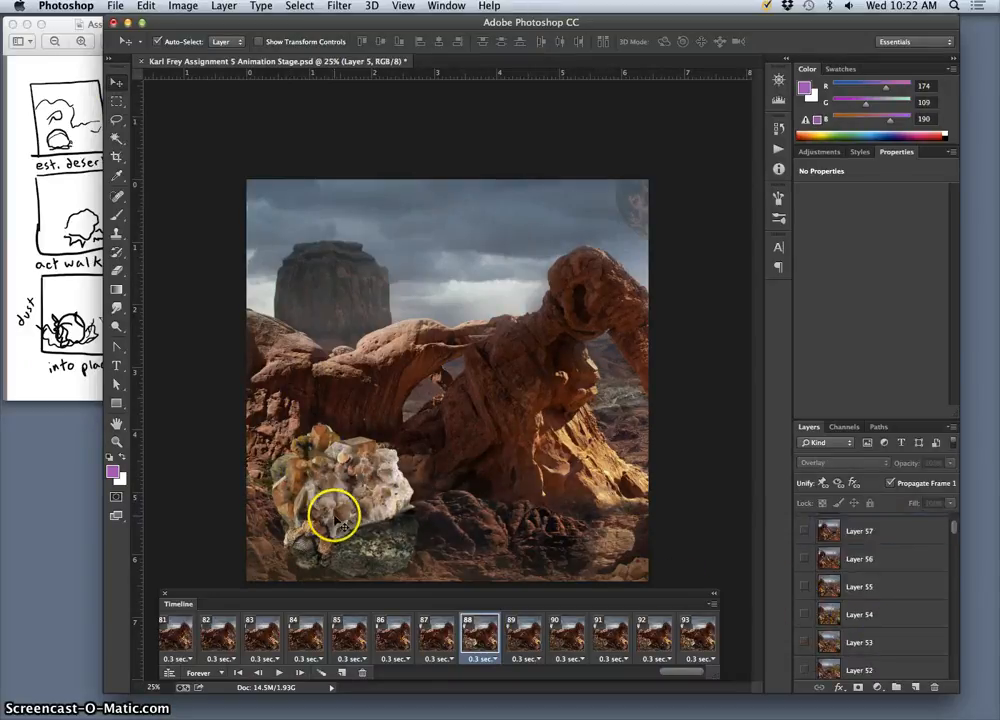
drag(343, 521, 175, 527)
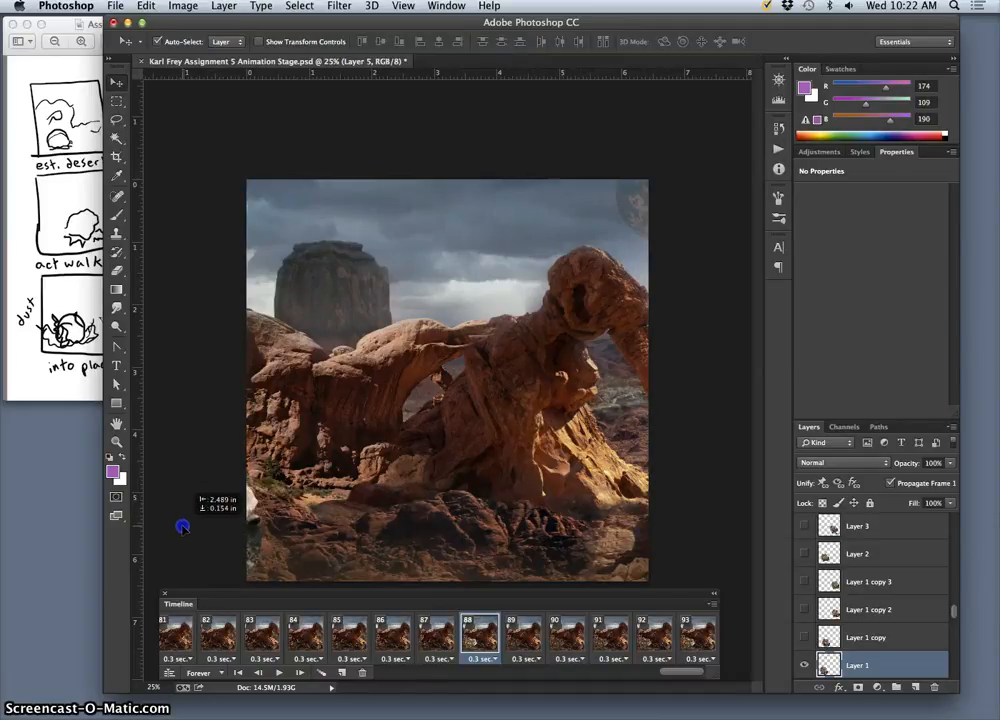
drag(185, 523, 184, 522)
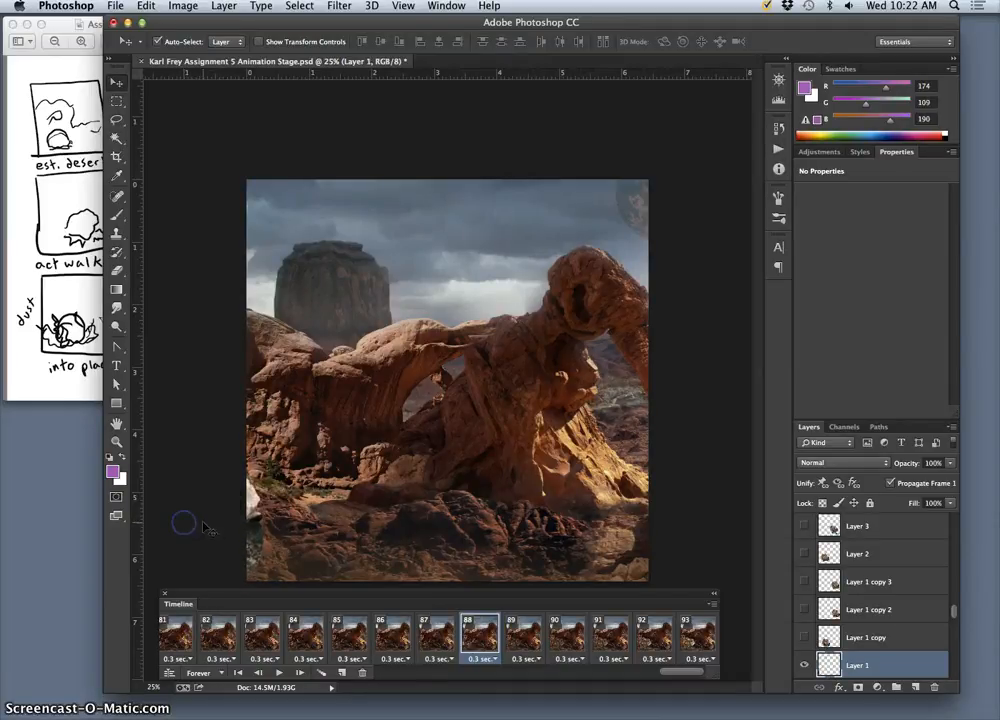
- Rotate the Layer 1 rock in frame 88 by about 65.2° and shift it so only a sliver shows at the canvas's left edge
key(super+t)
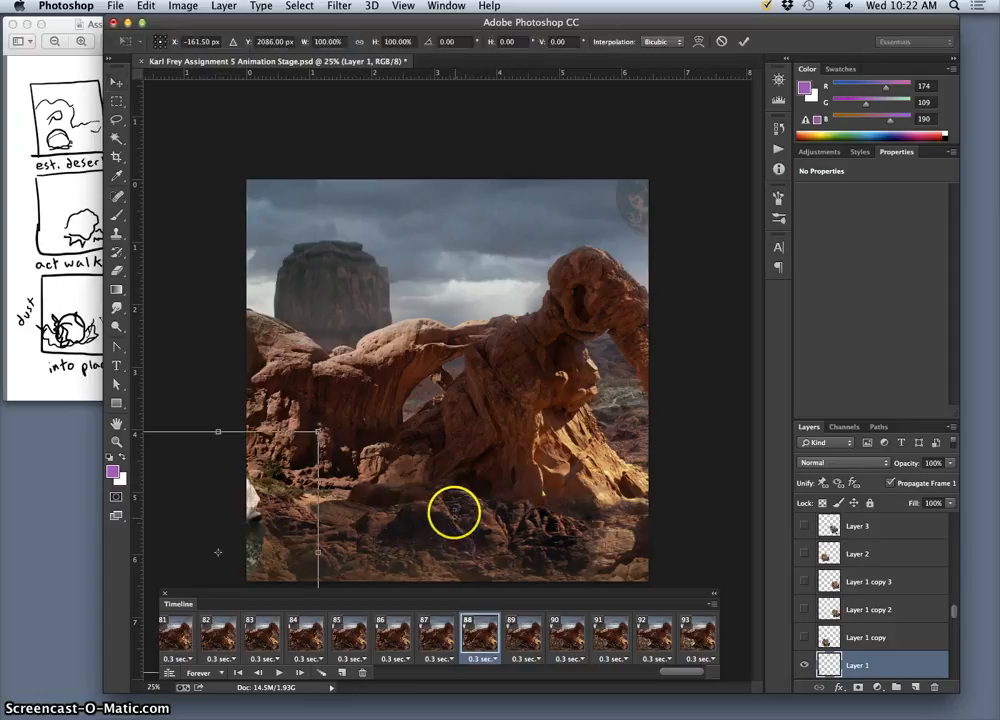
drag(354, 416, 346, 571)
drag(301, 397, 318, 447)
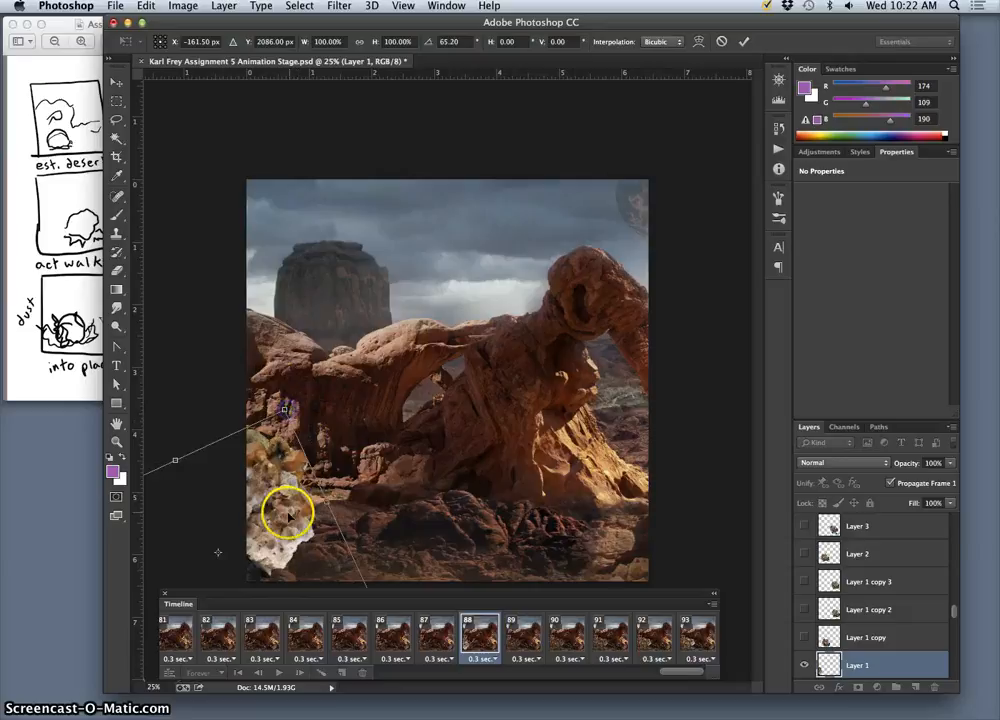
drag(288, 516, 244, 516)
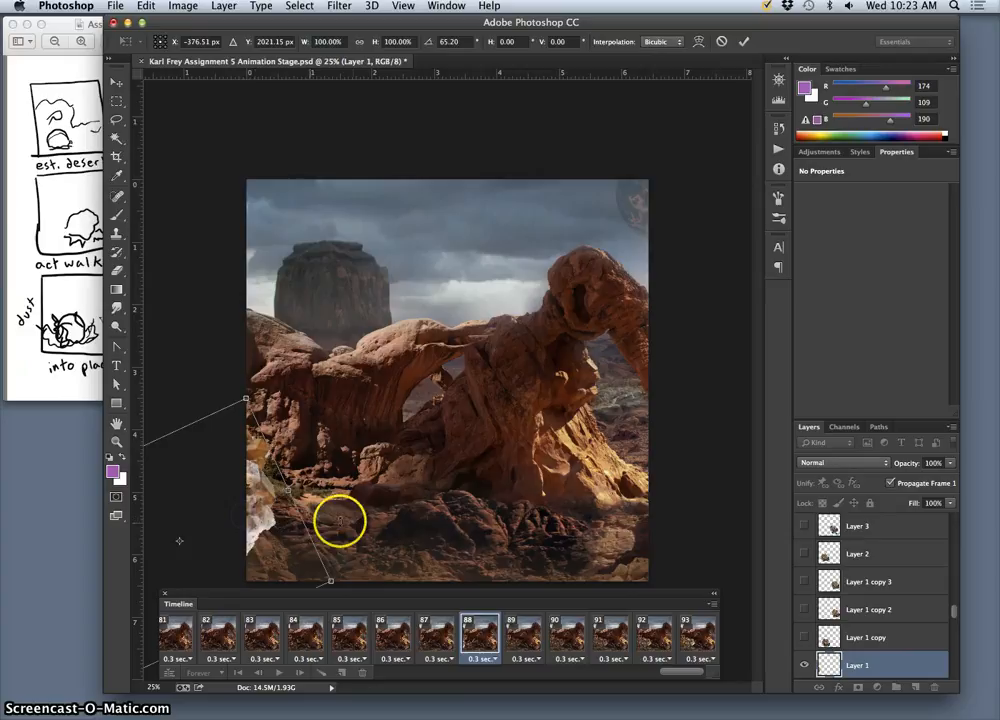
key(Return)
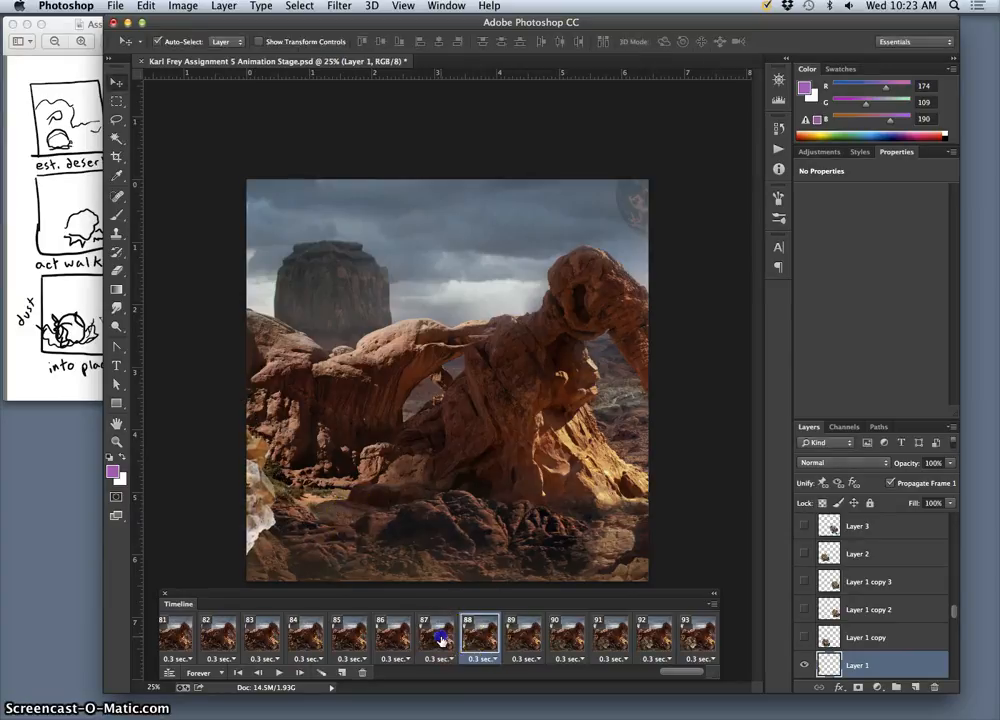
- Compare frames 87 and 88, and turn Layer 5 back on in frame 88
click(441, 638)
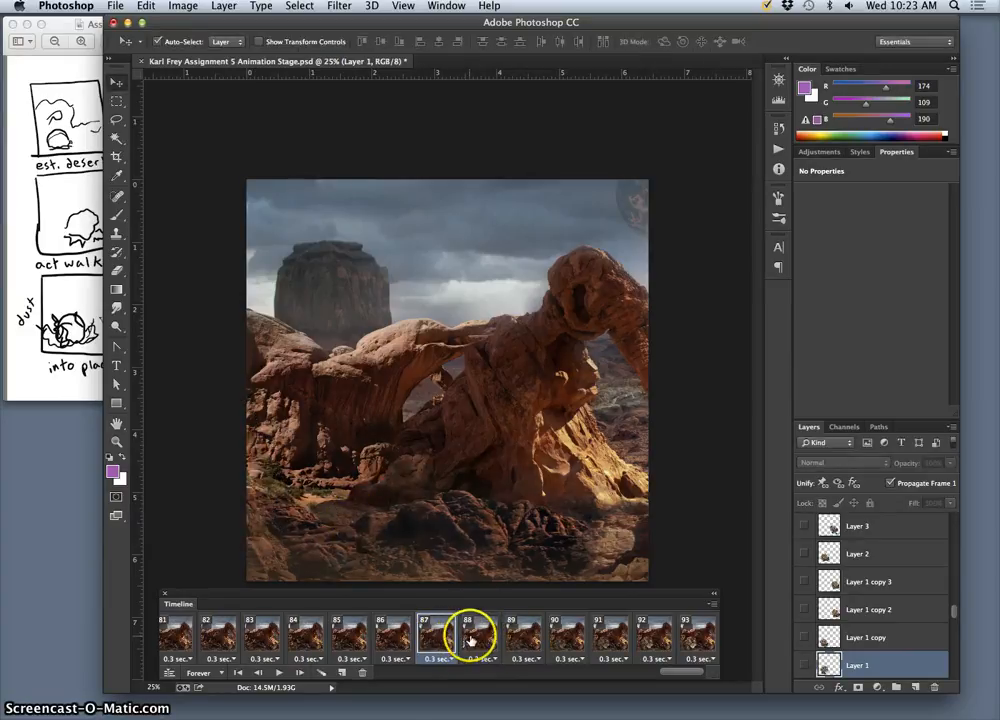
click(478, 638)
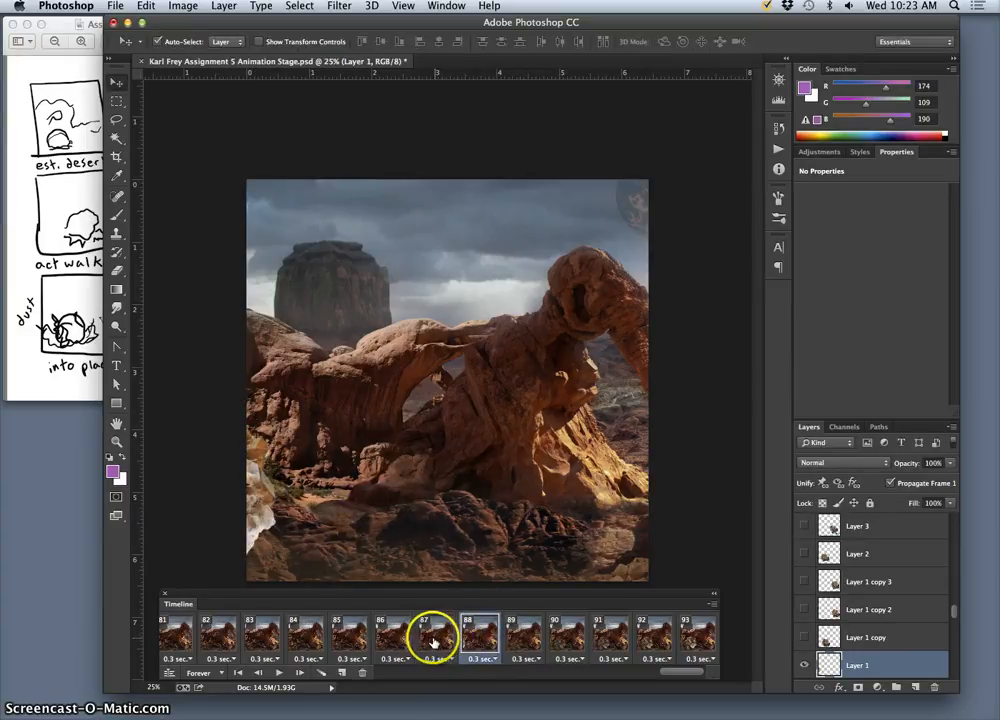
click(433, 638)
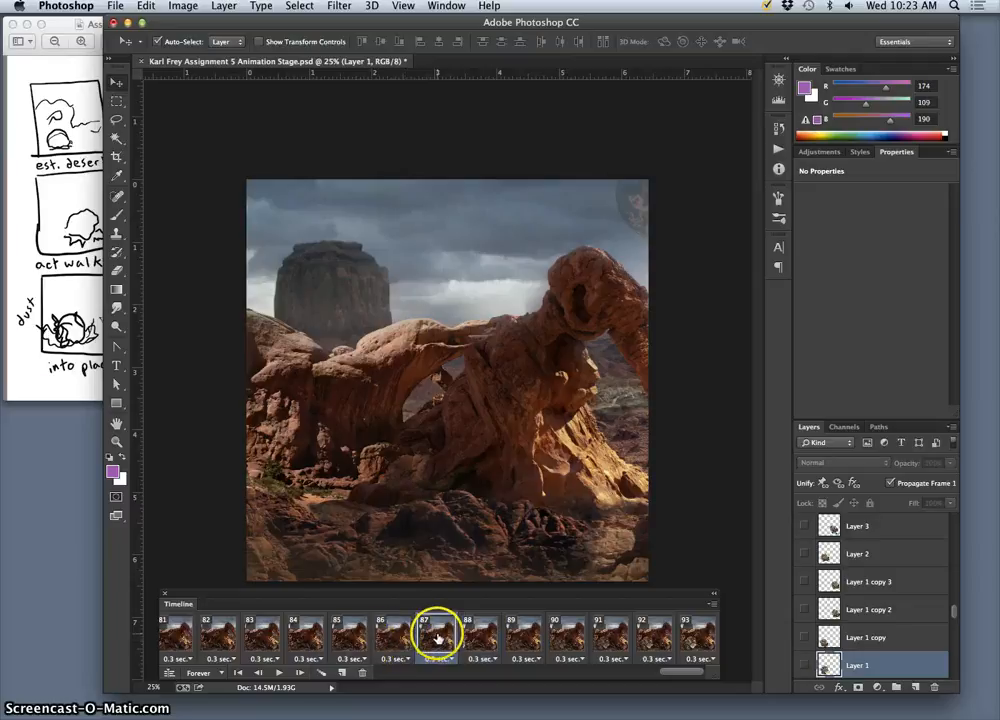
click(478, 638)
scroll(826, 575, up, 10)
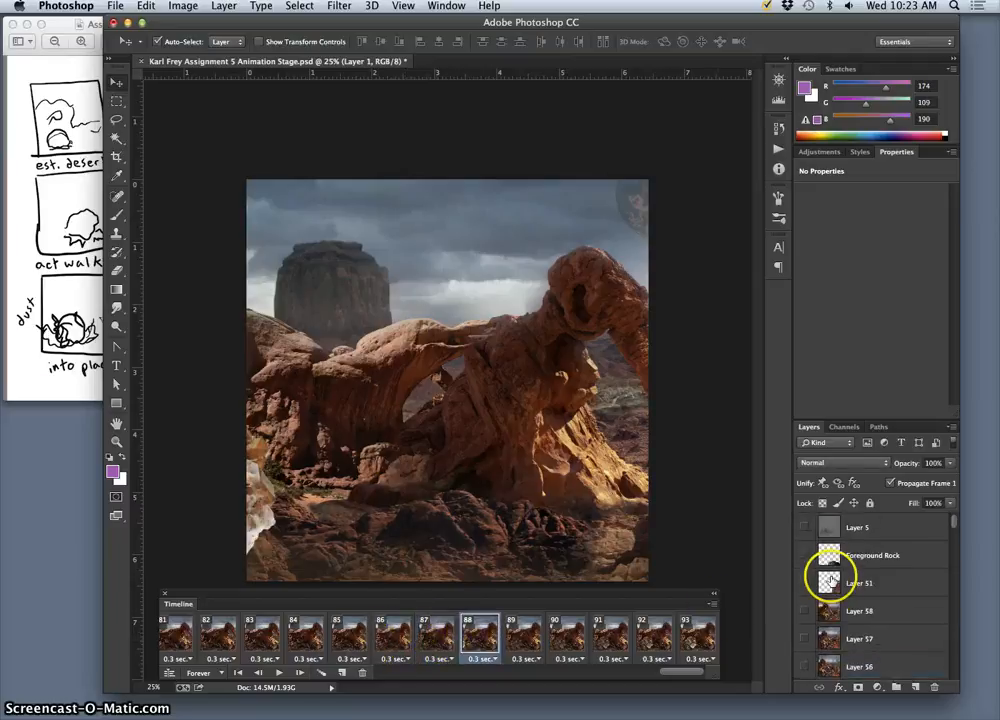
click(805, 527)
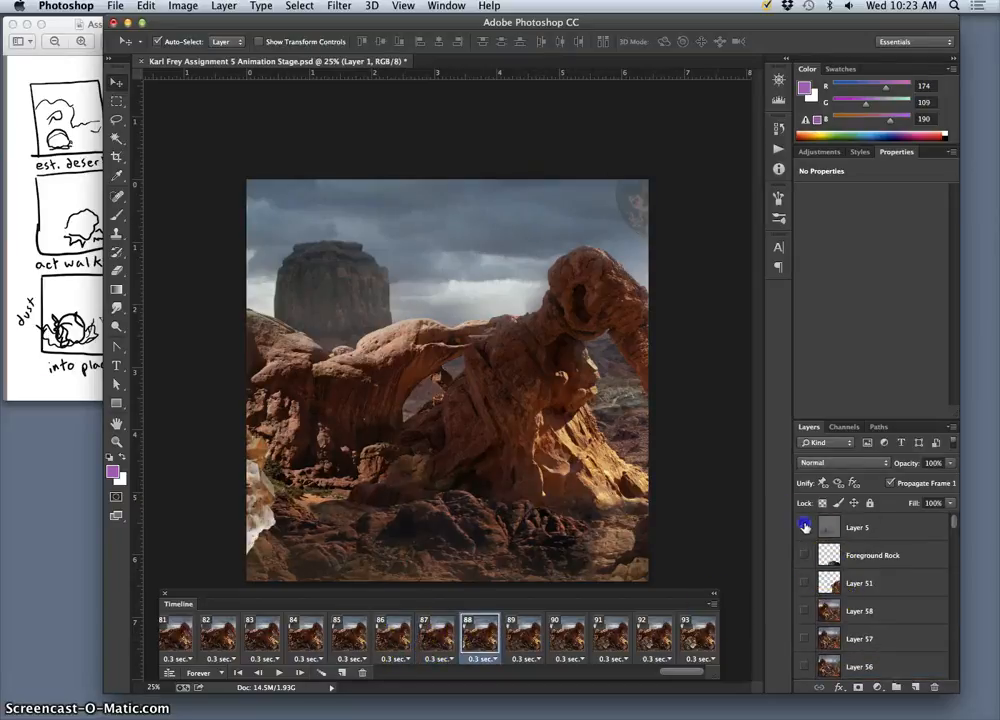
- Hide Layer 5 in frame 89
click(520, 635)
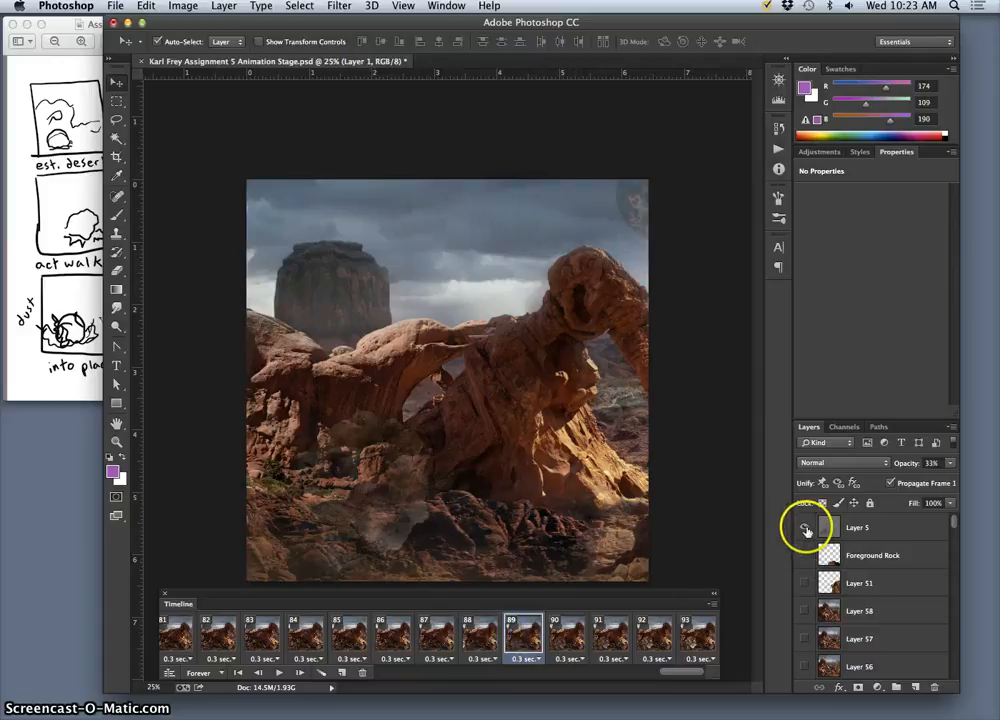
click(806, 529)
scroll(824, 545, down, 10)
scroll(826, 547, up, 10)
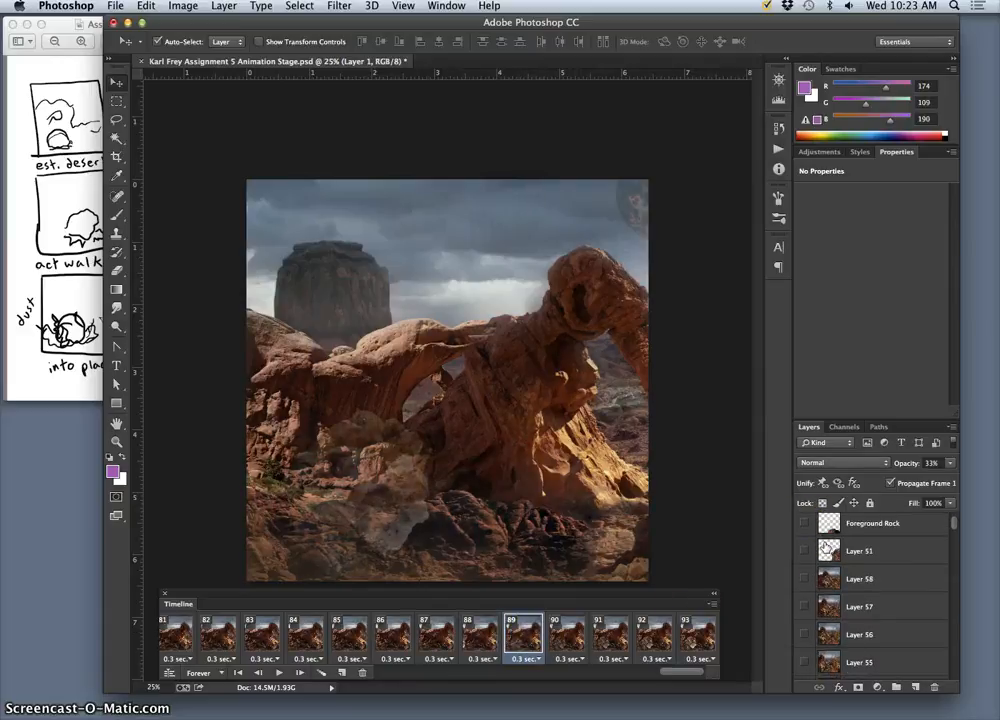
scroll(826, 548, up, 1)
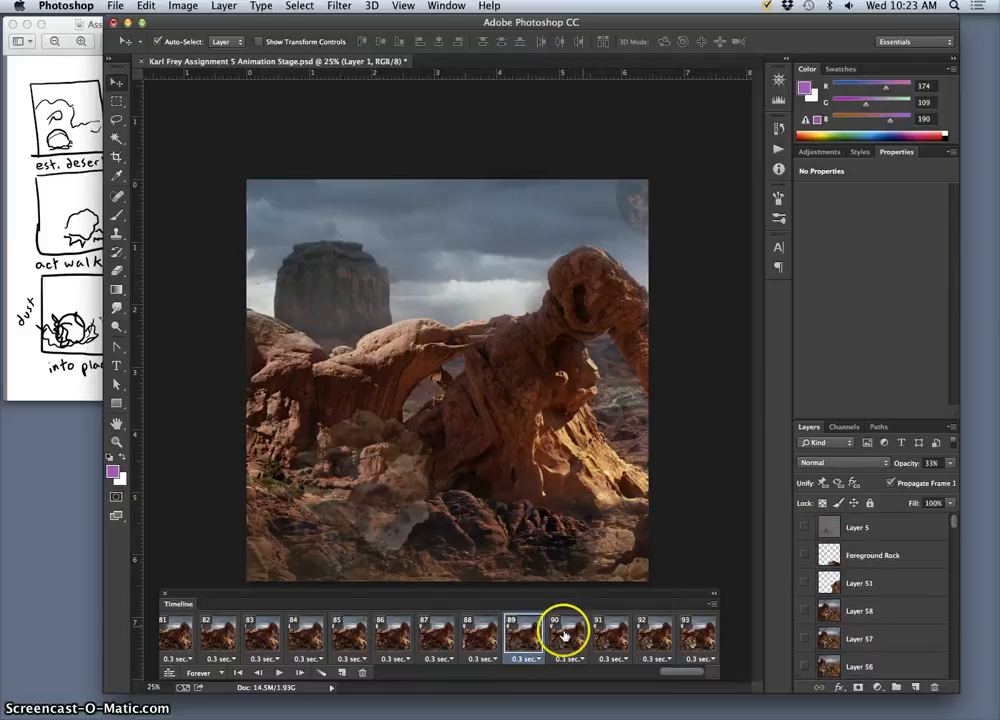
- Delete frames 89 to 92 and show the frame that followed them
shift+click(653, 638)
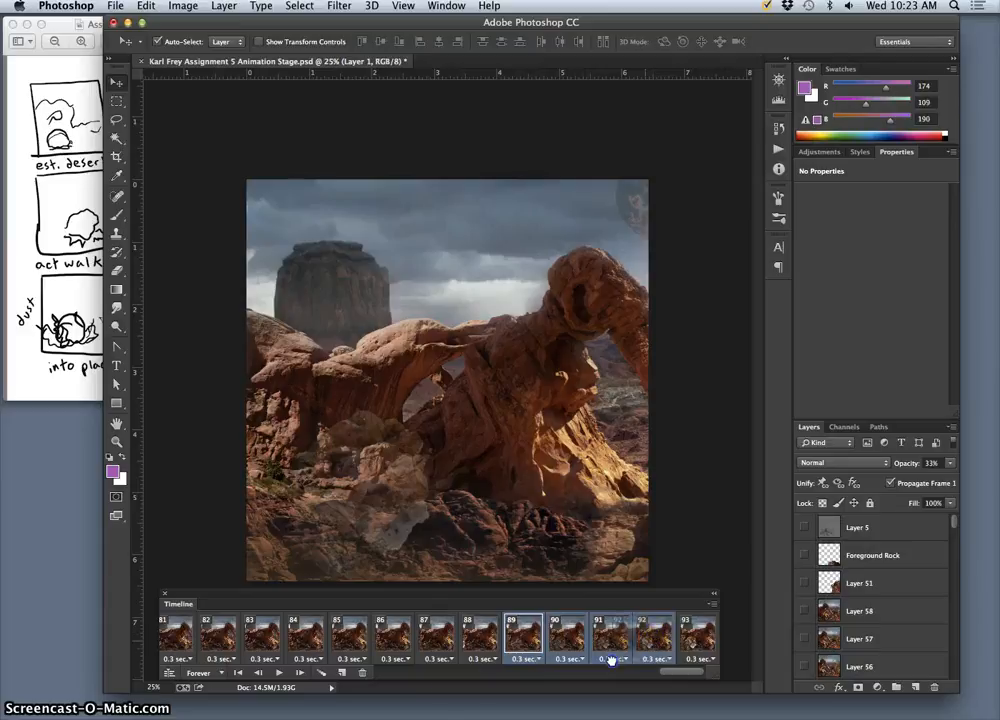
drag(612, 660, 363, 673)
click(703, 640)
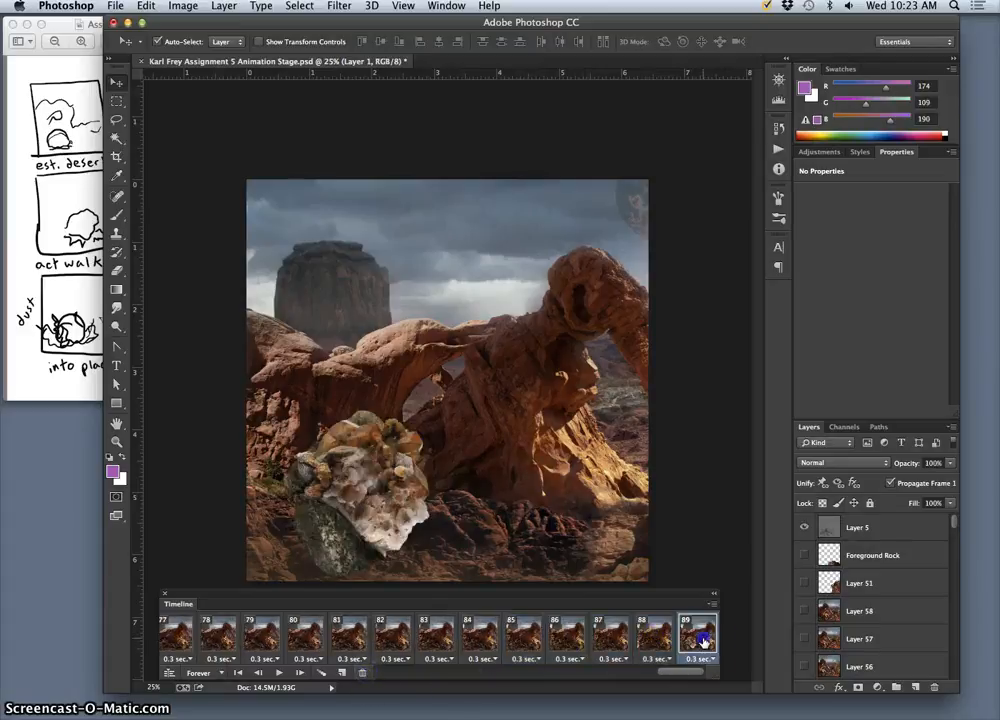
- Compare frame 88 with frames 87 and 89, and duplicate frame 88
click(655, 641)
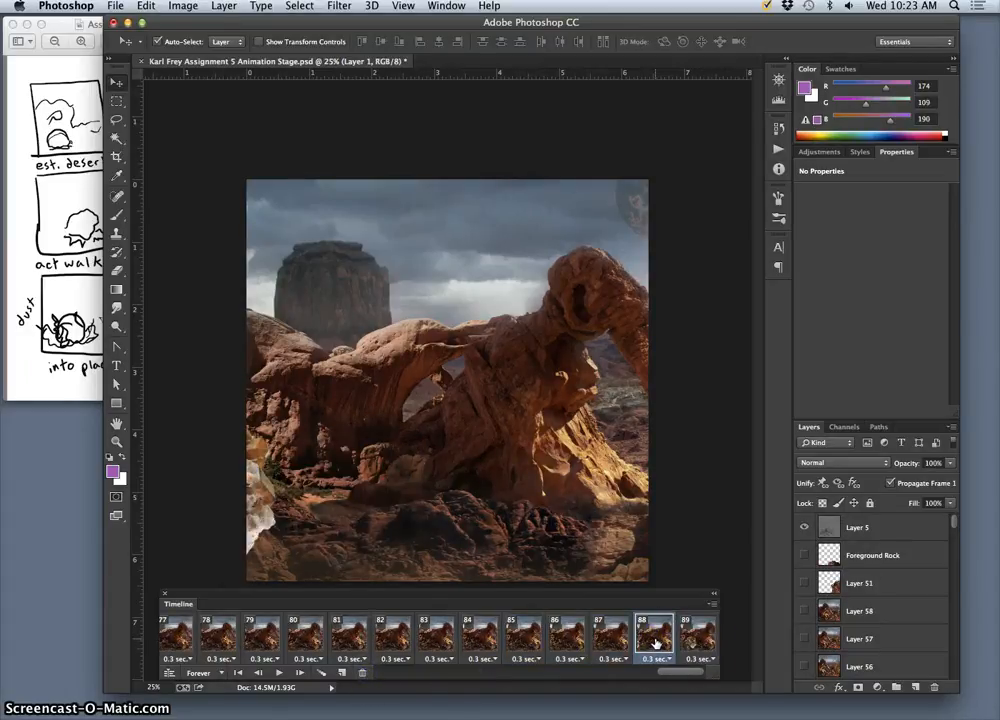
click(609, 641)
click(650, 642)
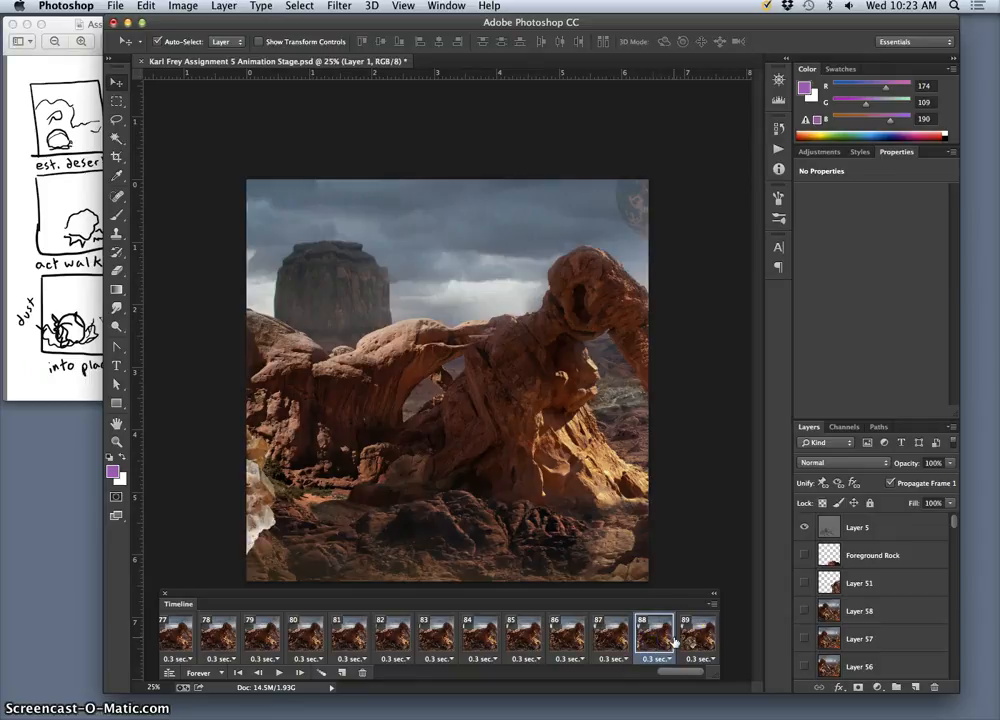
click(692, 641)
click(663, 640)
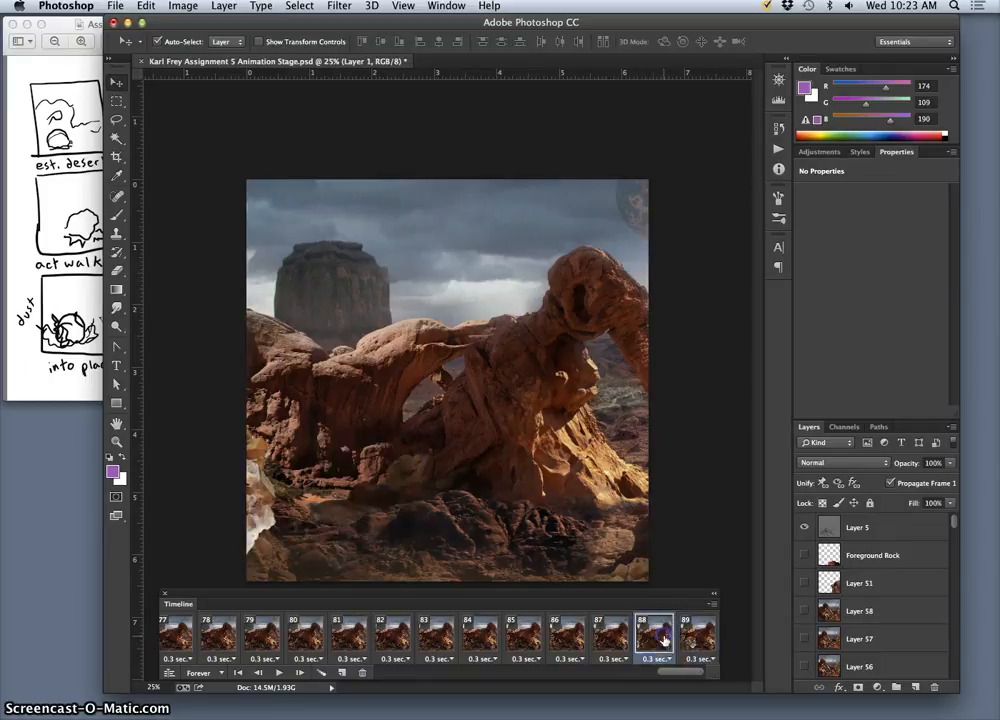
click(341, 672)
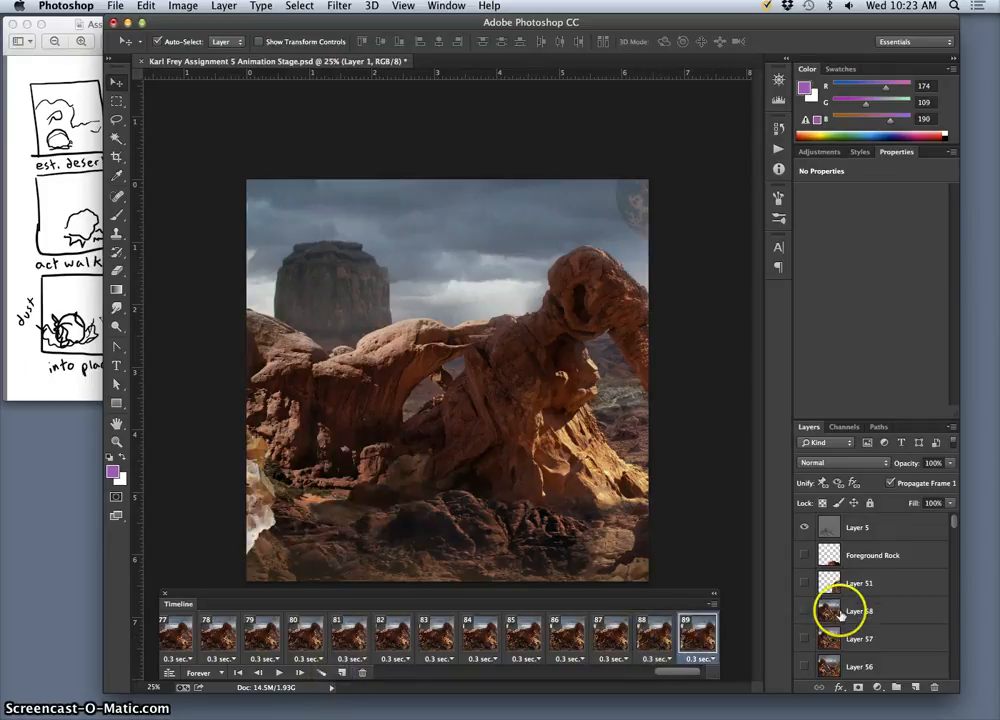
- Turn off layer auto-selection, move the Layer 1 rock farther into the scene in frame 89, and rotate it by about 56.7°
scroll(840, 600, down, 10)
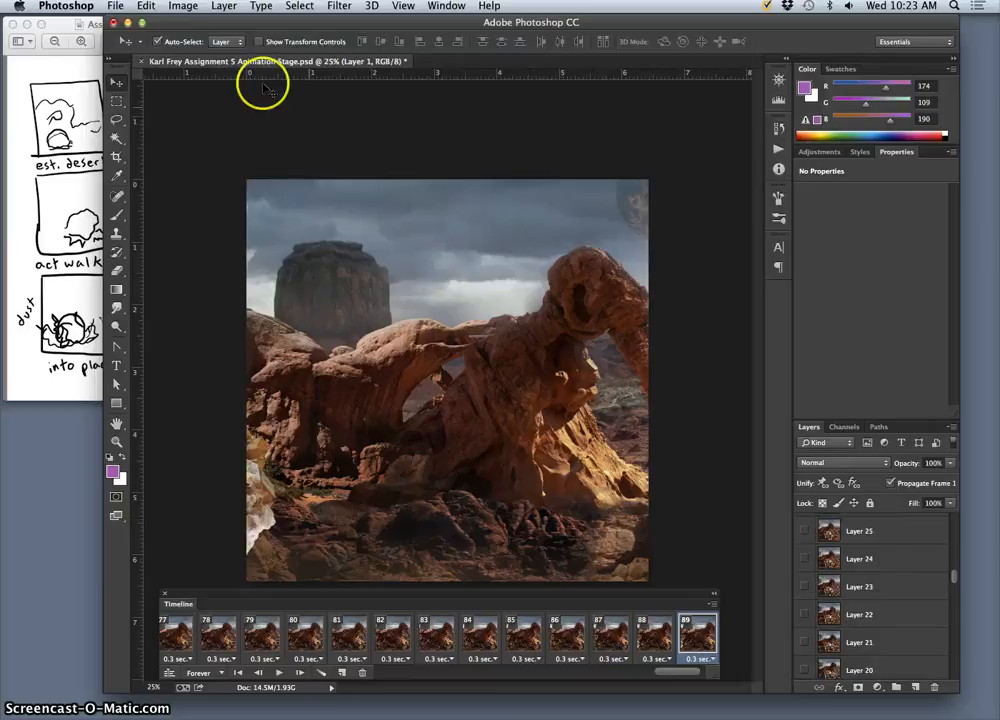
scroll(858, 578, down, 7)
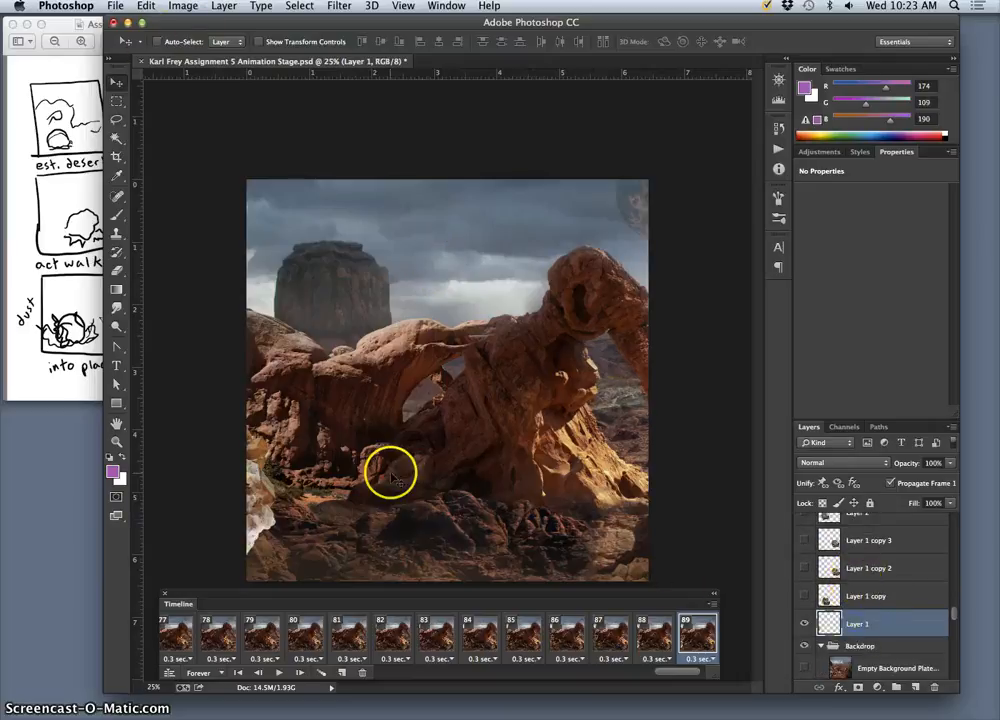
drag(259, 484, 334, 478)
key(super+t)
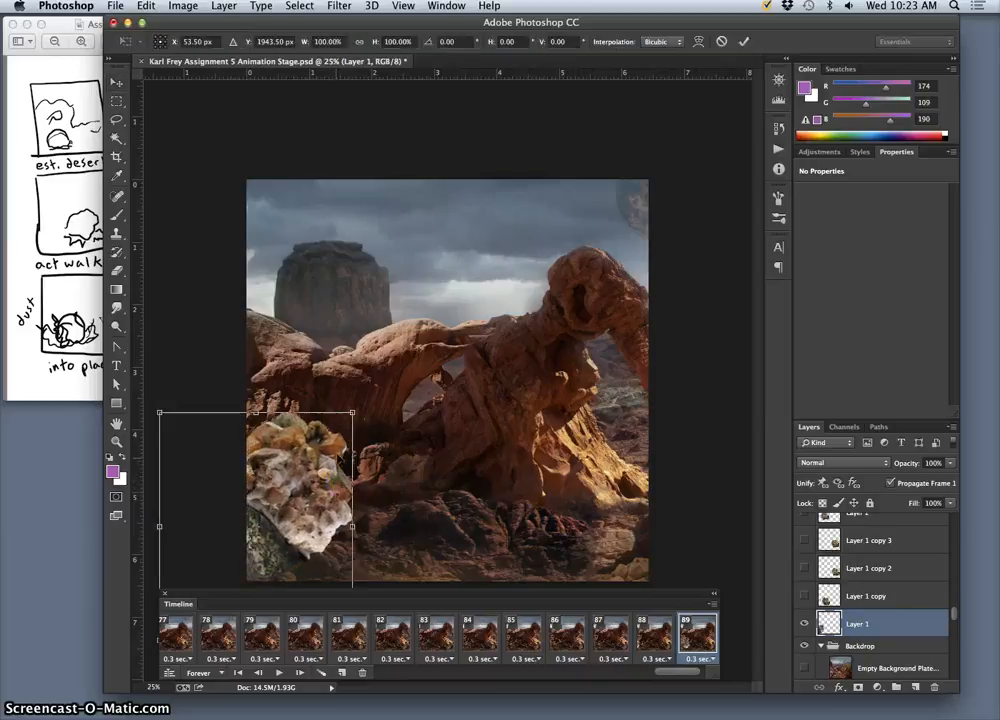
drag(365, 402, 397, 546)
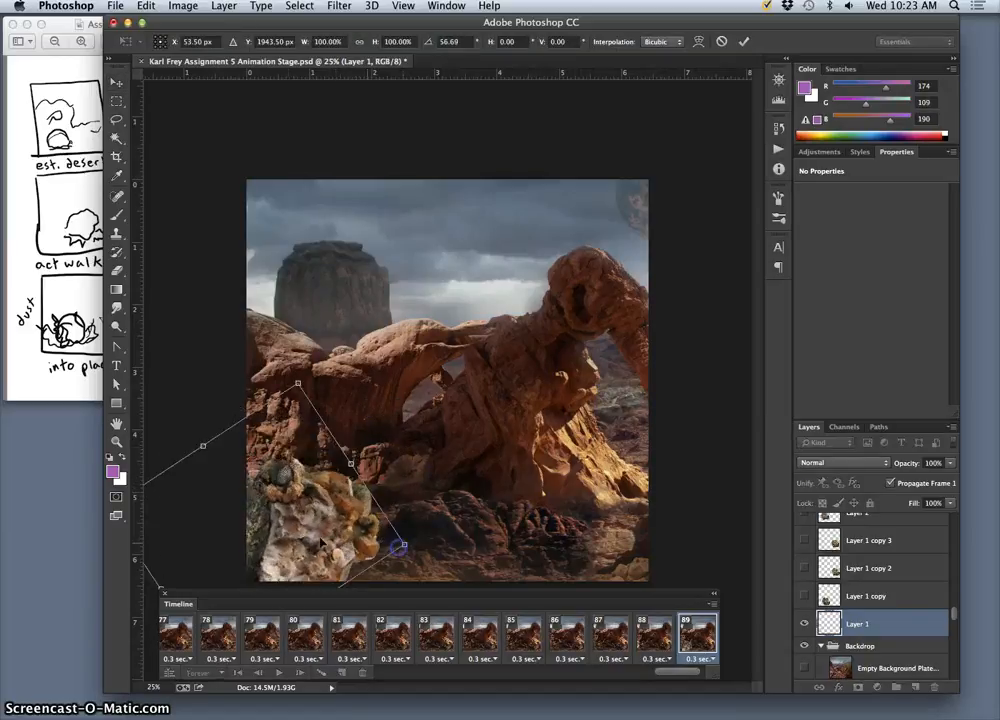
drag(285, 529, 250, 504)
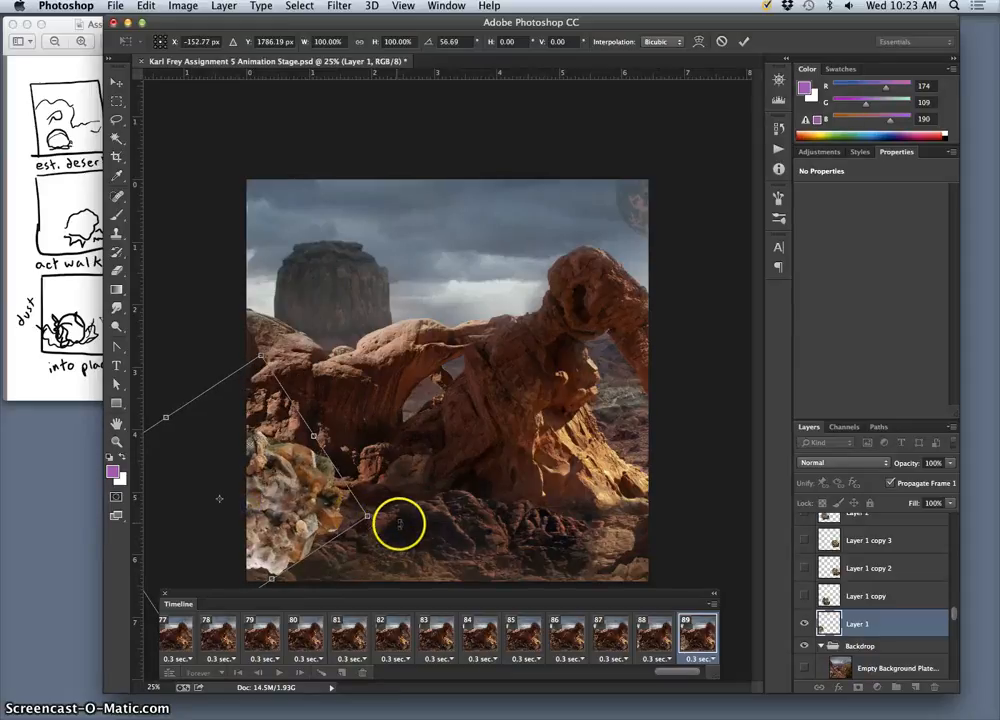
key(Return)
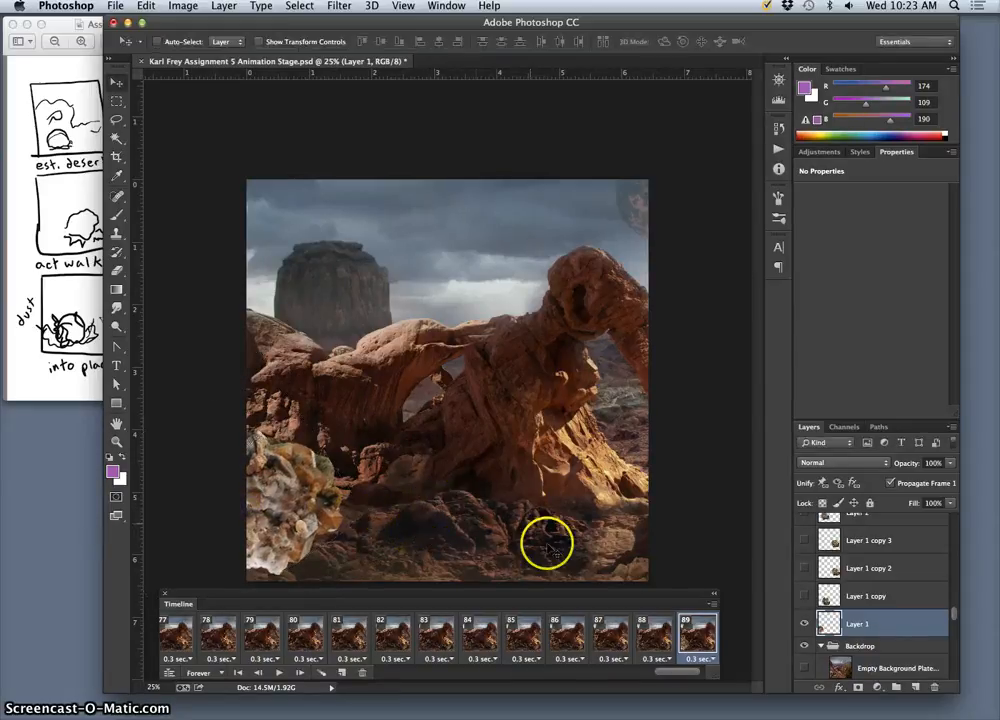
- Compare frame 89 with the frames before it, and move its Layer 1 rock about 0.82 in back toward the canvas's left edge
click(611, 640)
click(673, 641)
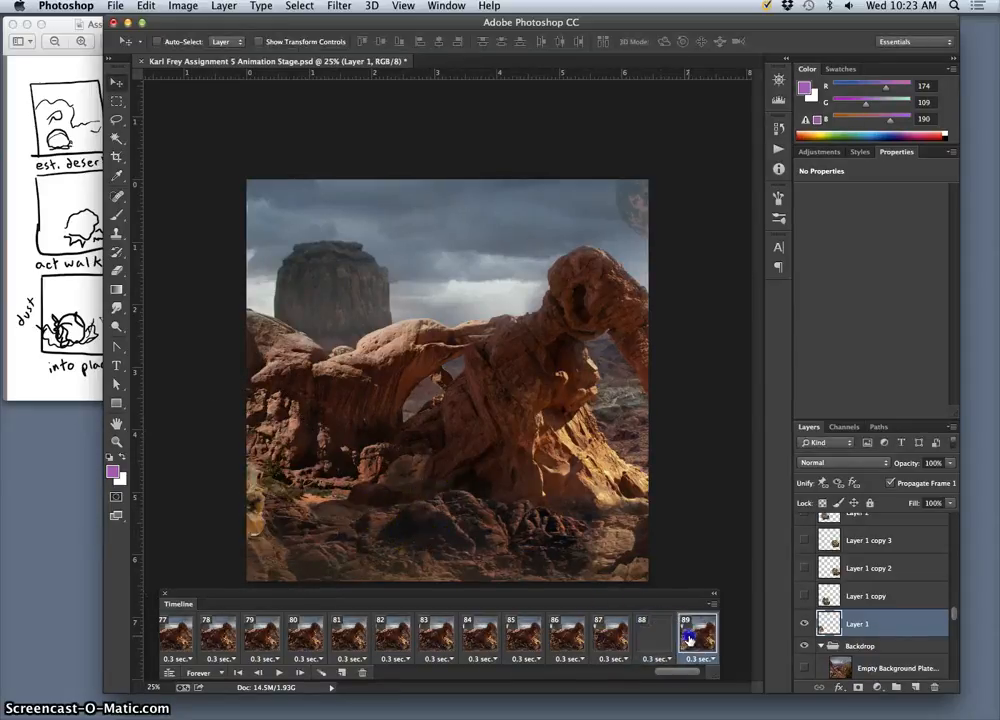
click(693, 640)
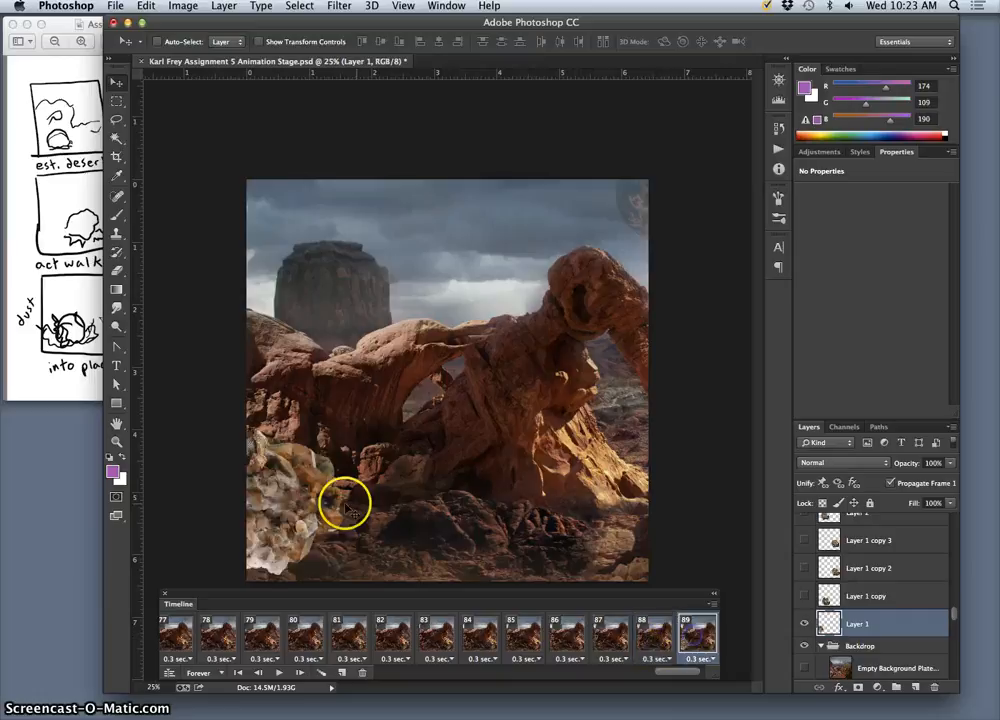
drag(318, 512, 266, 504)
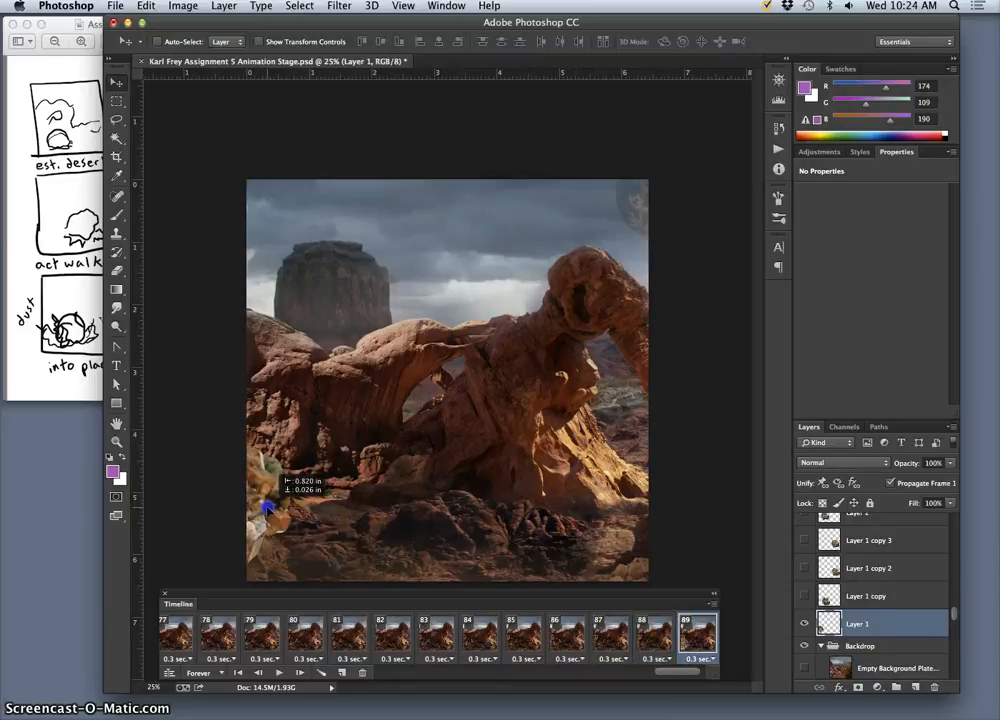
click(646, 635)
click(693, 638)
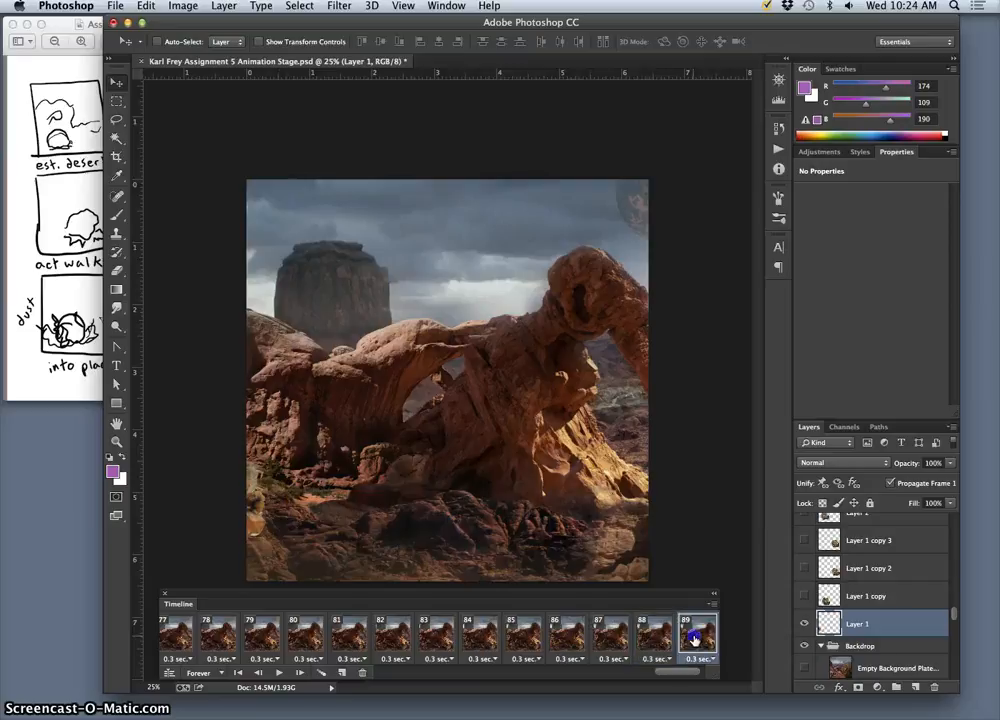
- Rotate the Layer 1 rock in frame 89 by about 30.5° and shift it about 0.18 in right and 0.37 in up
key(ctrl+t)
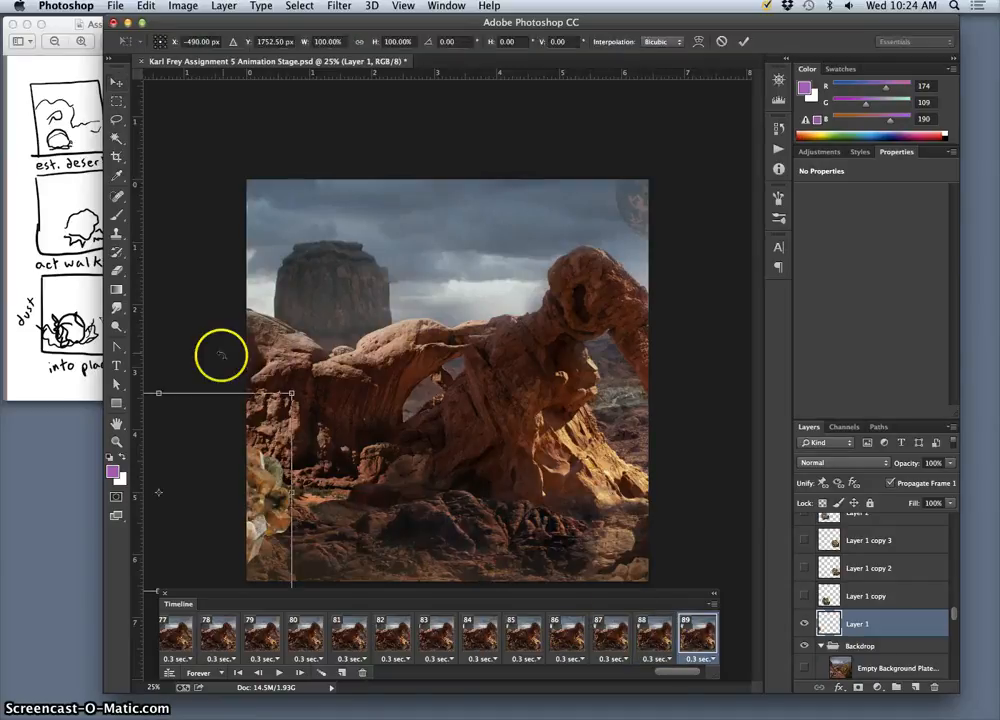
drag(319, 384, 312, 485)
drag(256, 501, 265, 484)
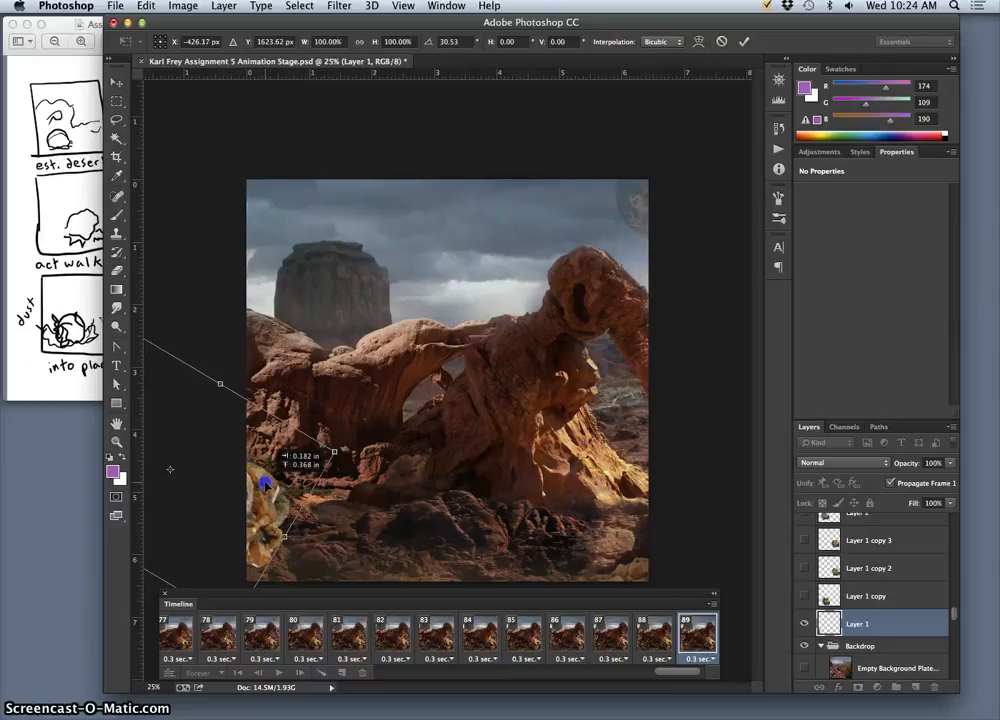
key(Return)
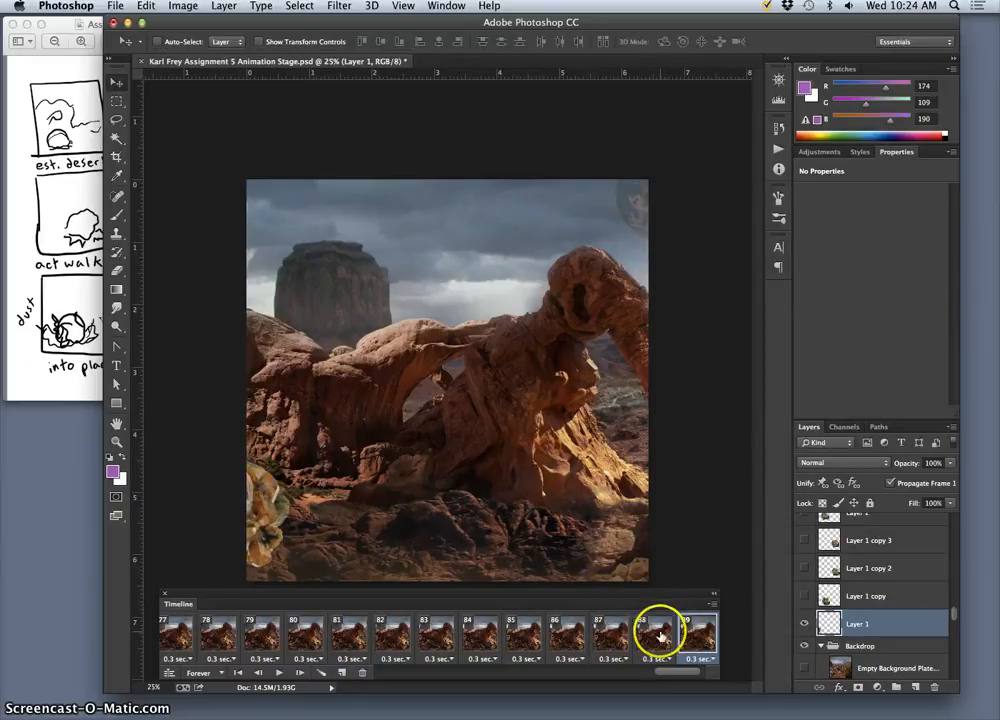
- Check frame 88 against frame 89, duplicate frame 89, and in frame 90 rotate the rock by about 30.2° and move it farther right
click(656, 637)
click(703, 638)
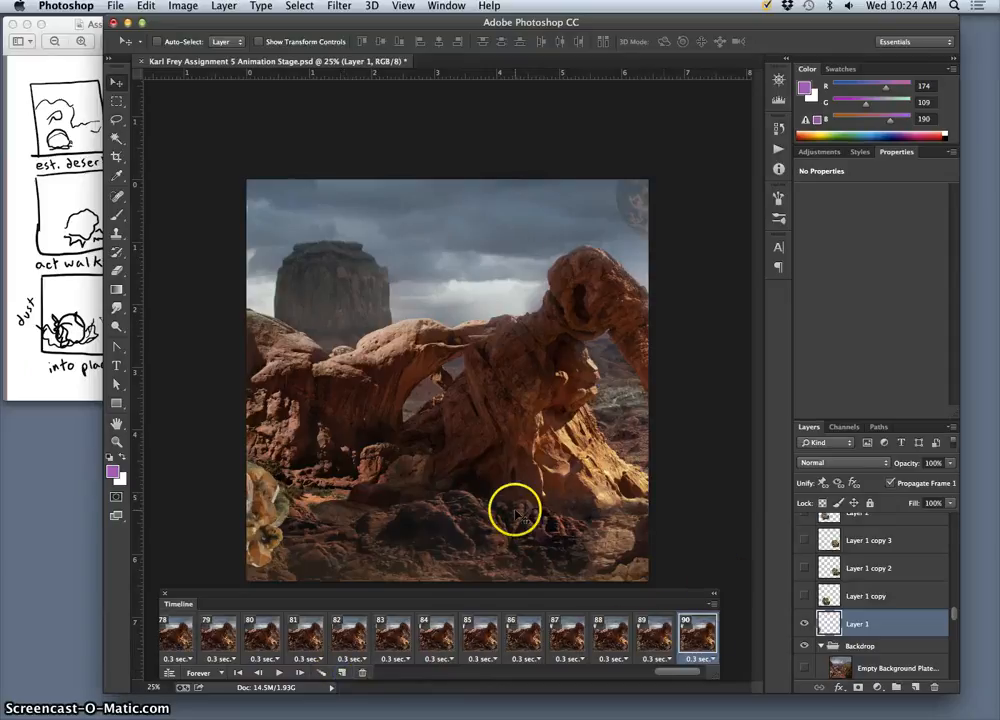
key(super+t)
drag(289, 383, 346, 457)
drag(268, 497, 318, 486)
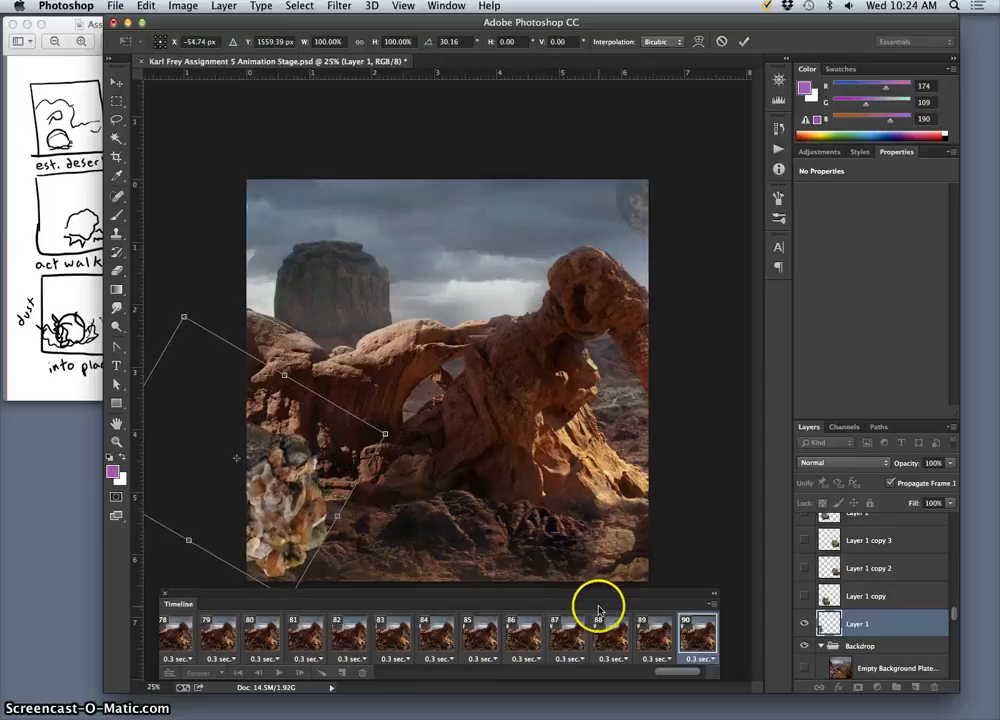